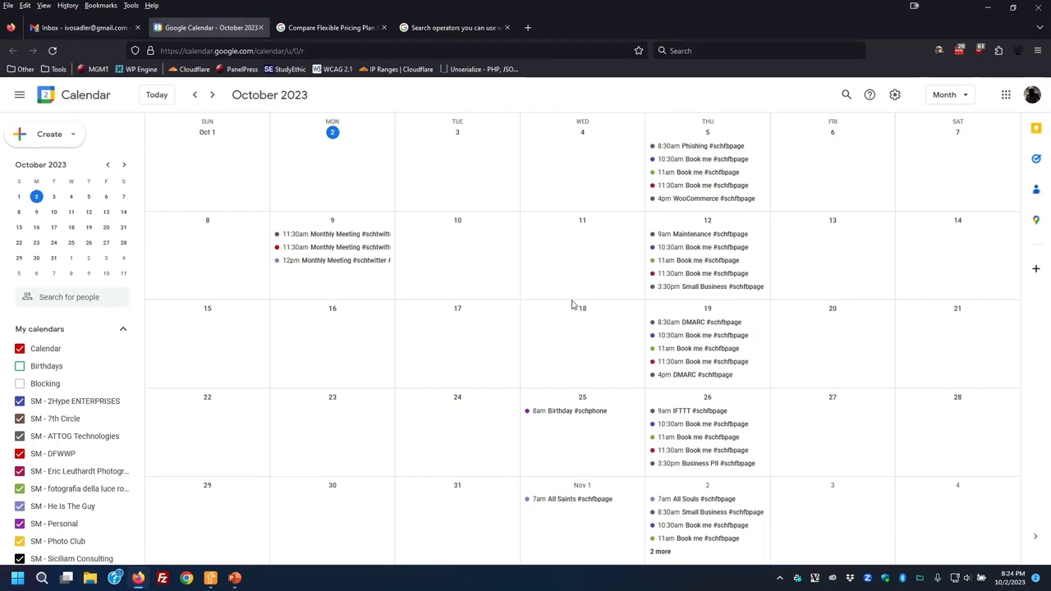
View the form for creating a new calendar and open the settings of the calendar named Calendar.
{"action": "scroll", "coordinate": [109, 398], "scroll_direction": "down", "scroll_amount": 2}
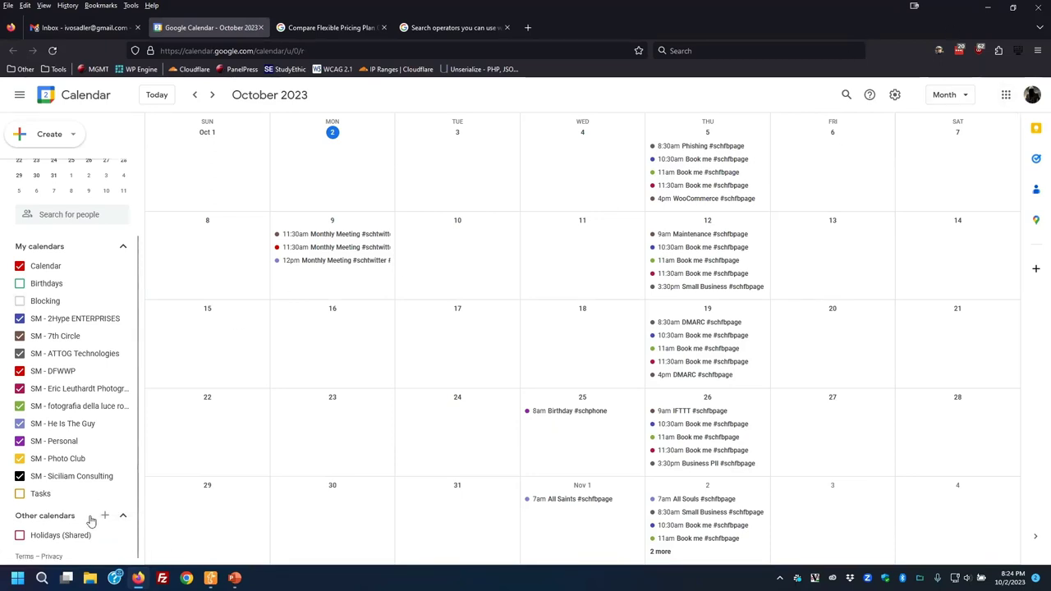
{"action": "left_click", "coordinate": [105, 518]}
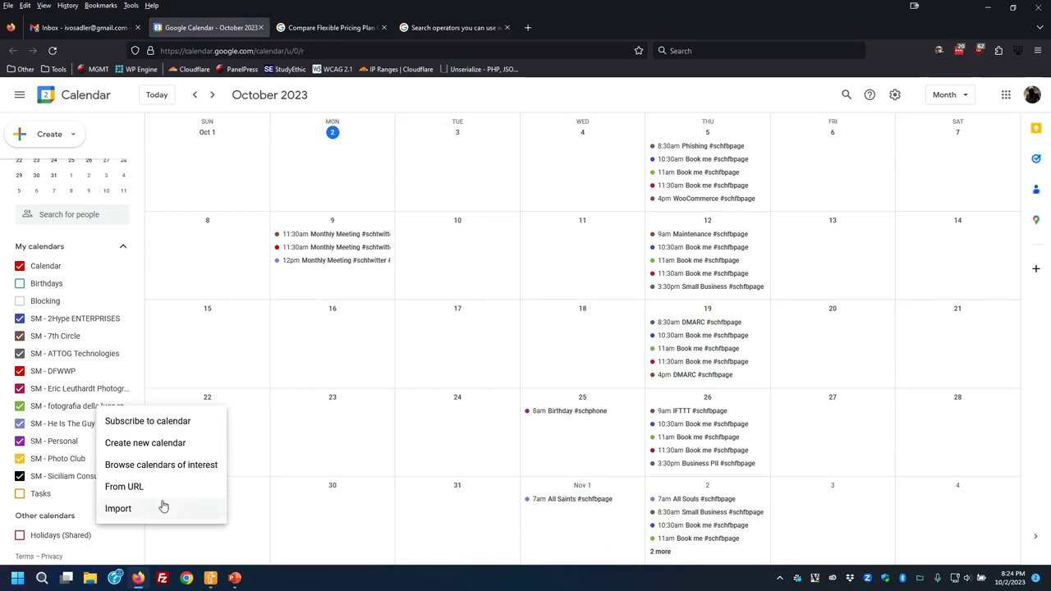
{"action": "left_click", "coordinate": [153, 444]}
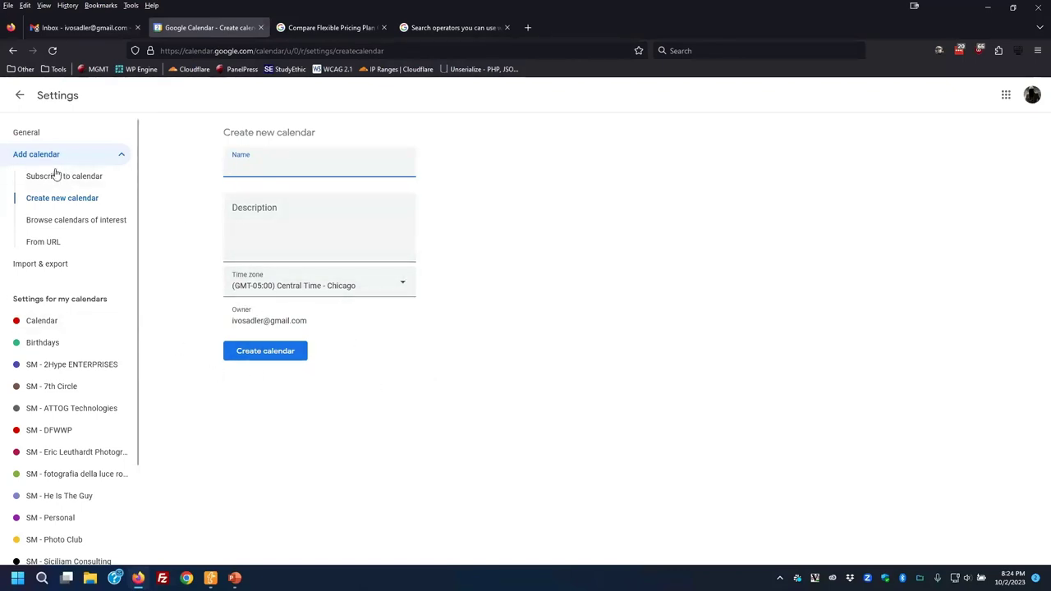
{"action": "left_click", "coordinate": [41, 321]}
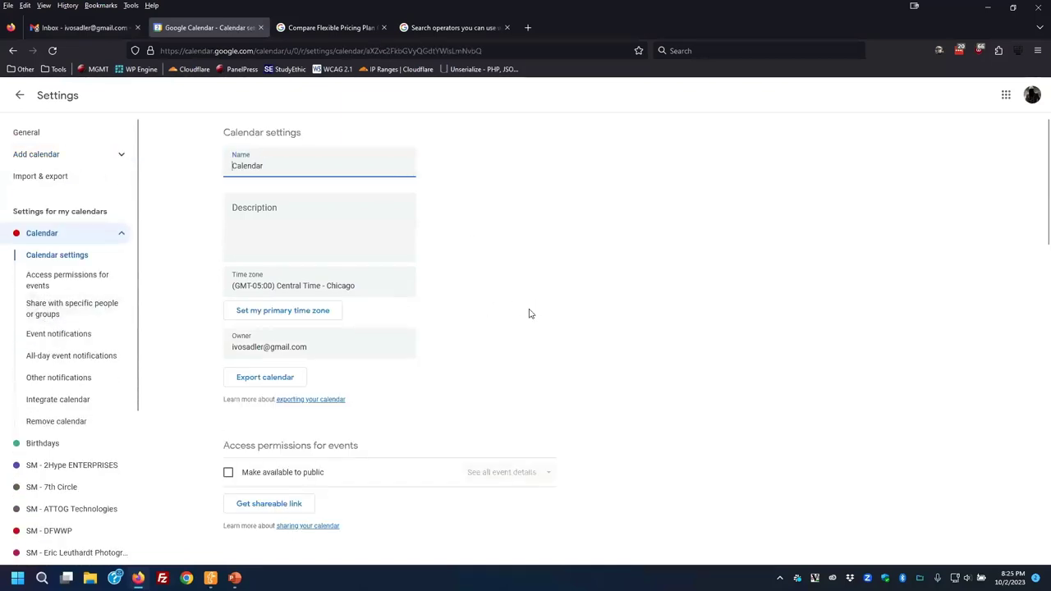
{"action": "scroll", "coordinate": [359, 329], "scroll_direction": "down", "scroll_amount": 3}
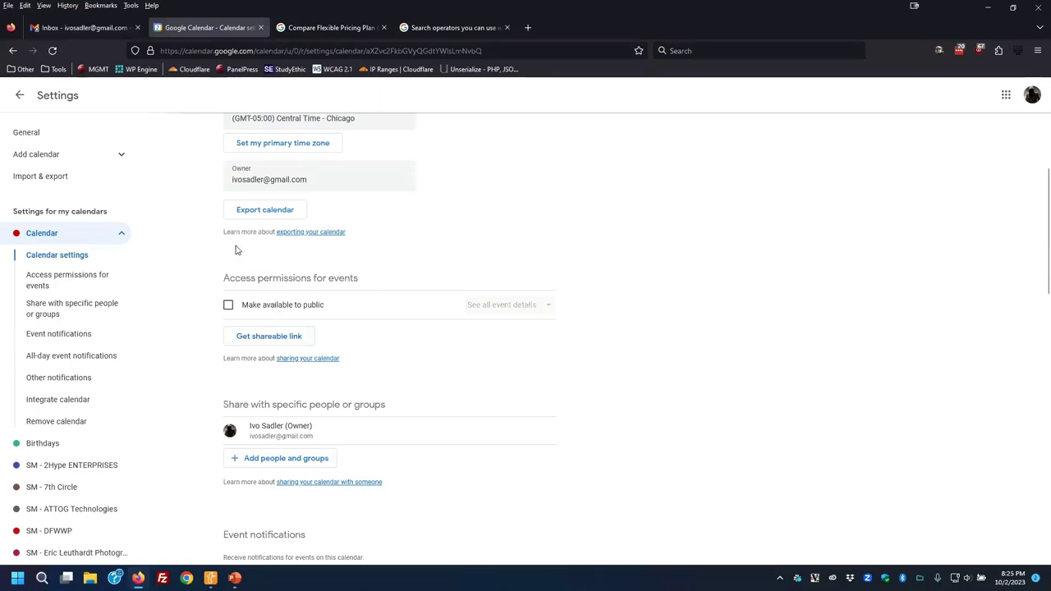
Make the calendar's events available to the public and withdraw that public access again.
{"action": "left_click", "coordinate": [228, 307]}
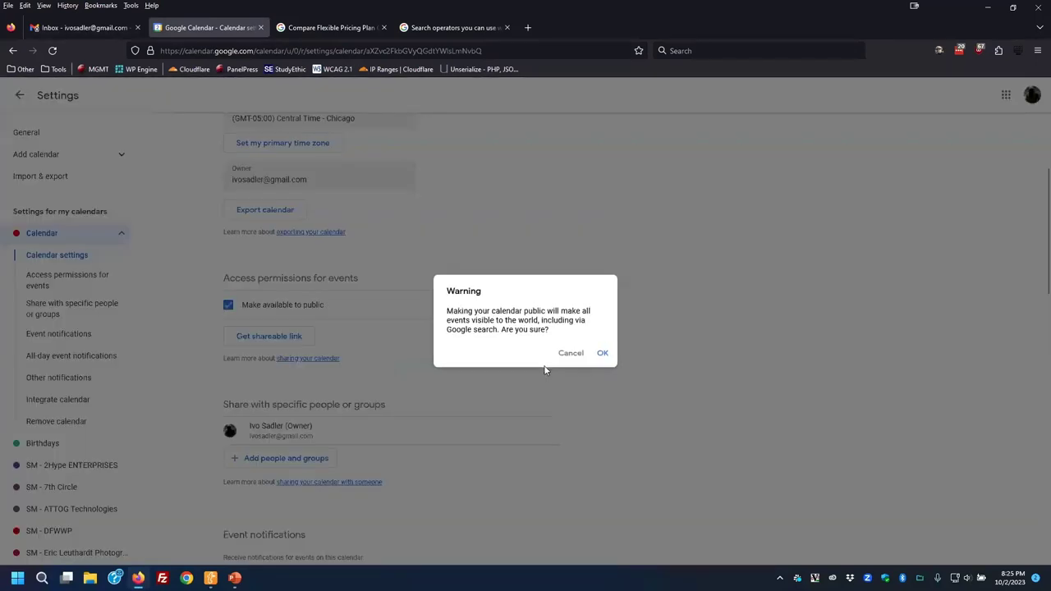
{"action": "left_click", "coordinate": [601, 354]}
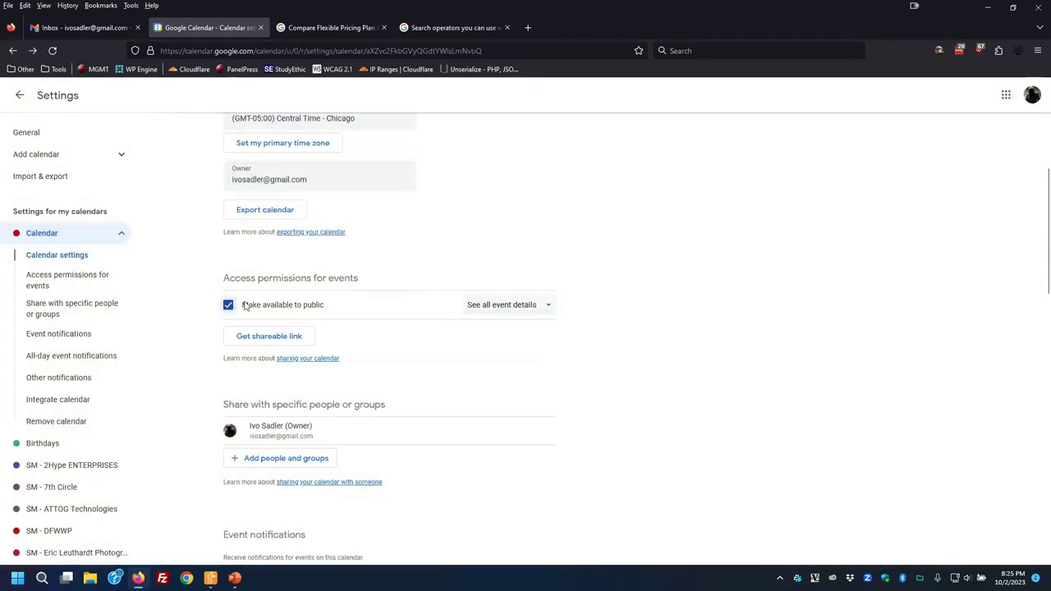
{"action": "left_click", "coordinate": [251, 307]}
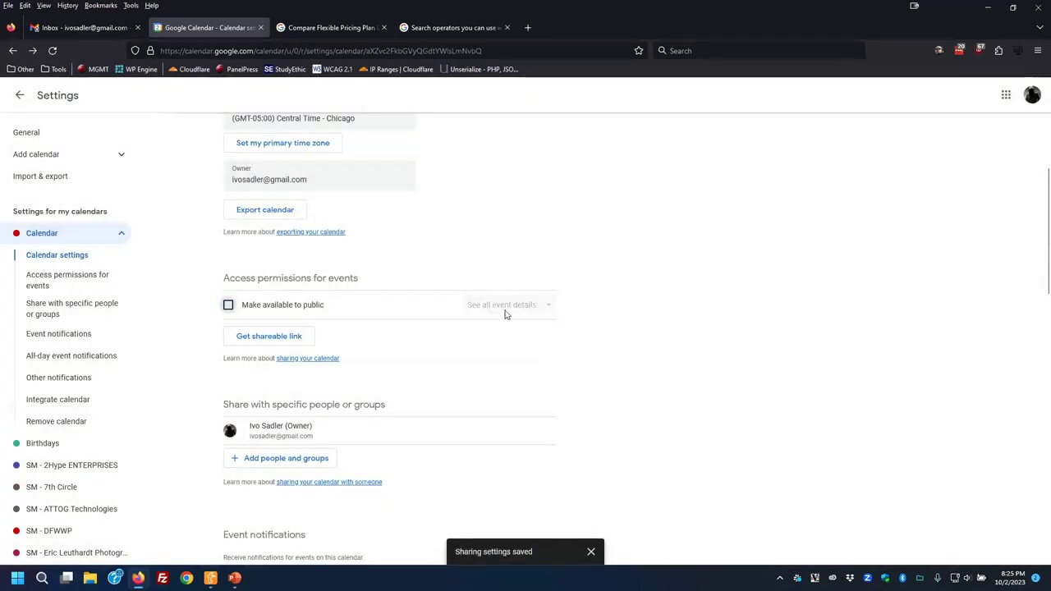
Try sharing the calendar with a suggested contact, choosing "See only free/busy (hide details)" and "Make changes to events", and cancel the invitation.
{"action": "left_click", "coordinate": [312, 460]}
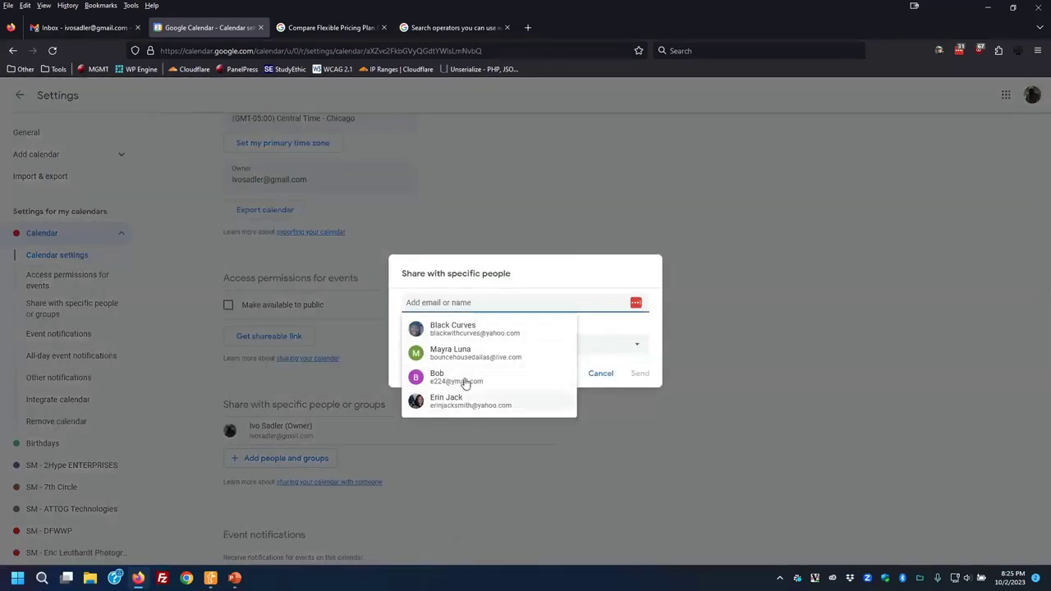
{"action": "left_click", "coordinate": [462, 380]}
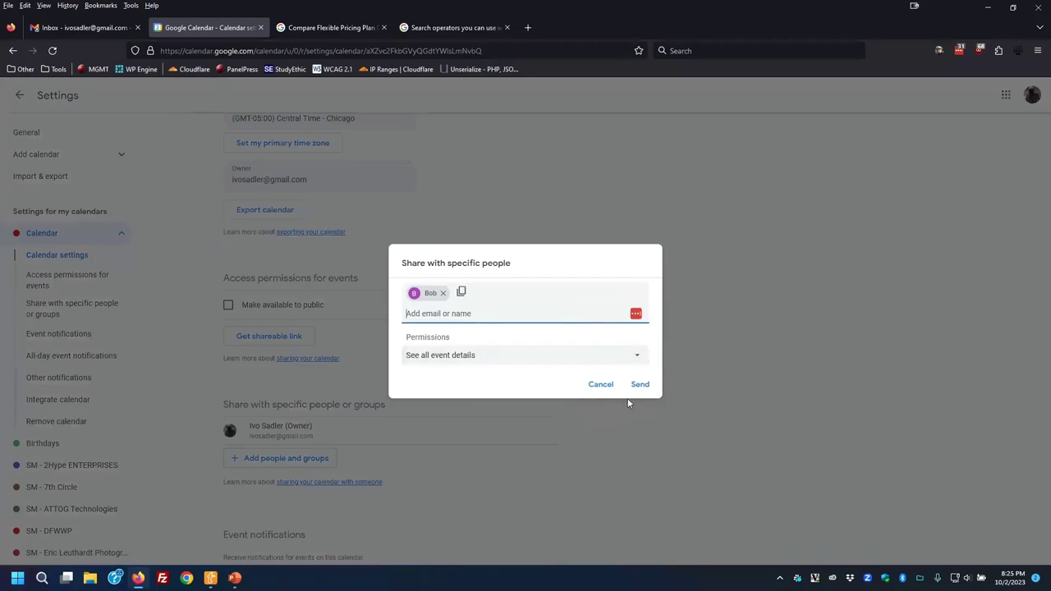
{"action": "left_click", "coordinate": [563, 360]}
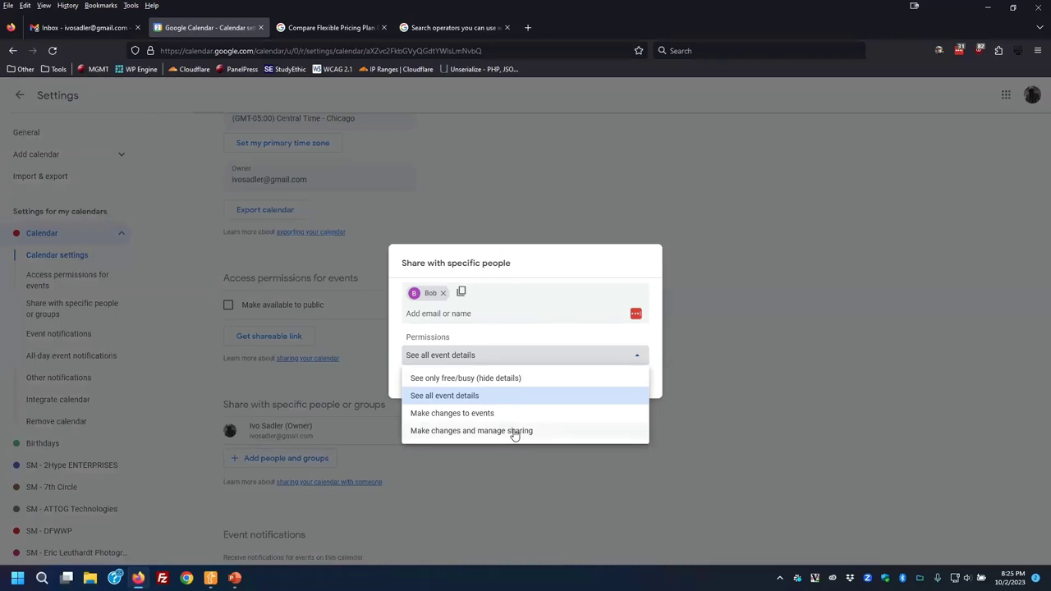
{"action": "left_click", "coordinate": [477, 379]}
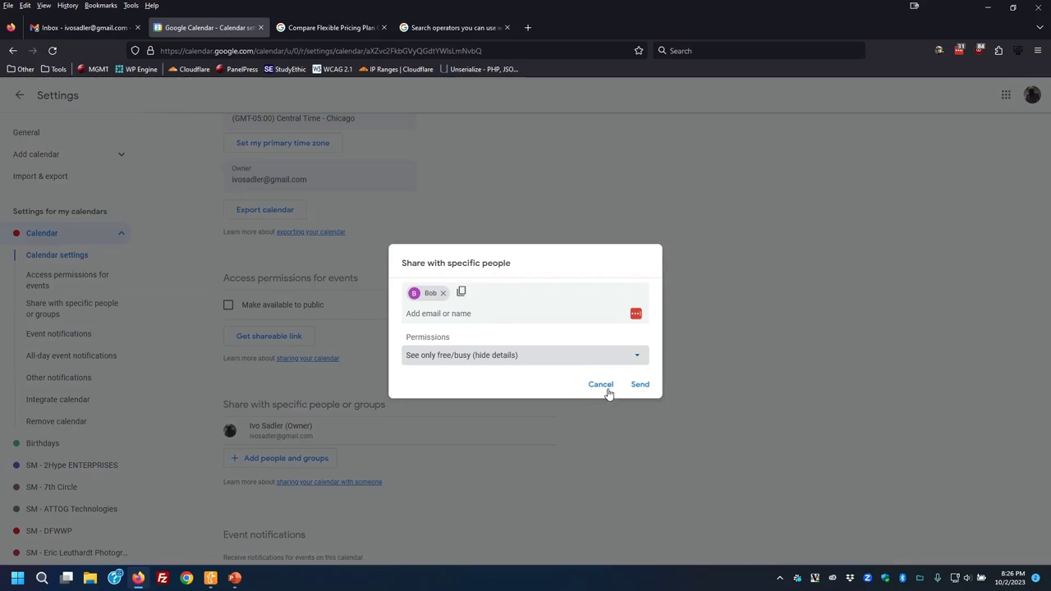
{"action": "left_click", "coordinate": [598, 362]}
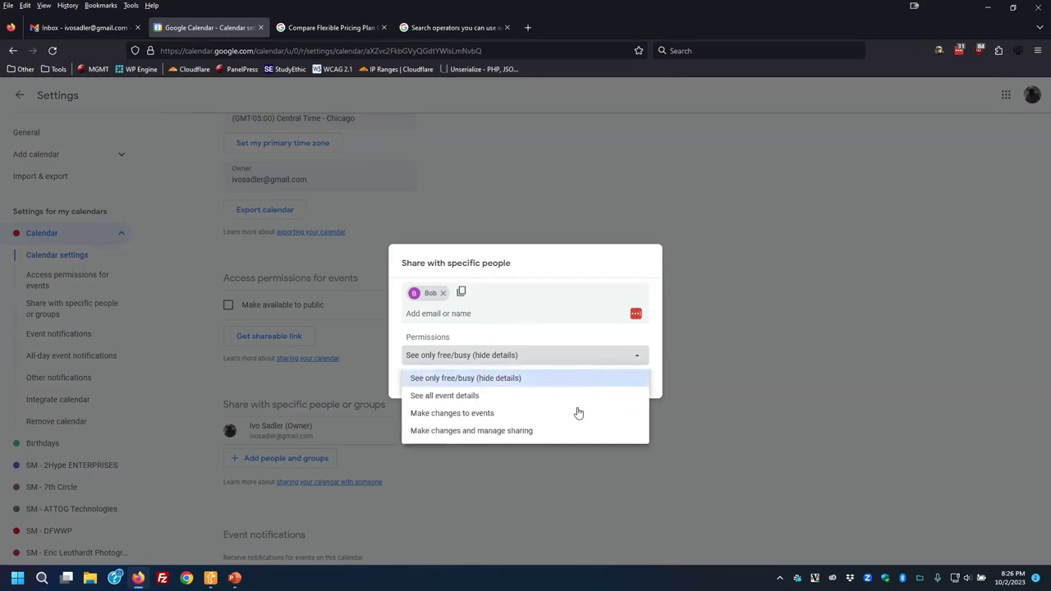
{"action": "left_click", "coordinate": [484, 417]}
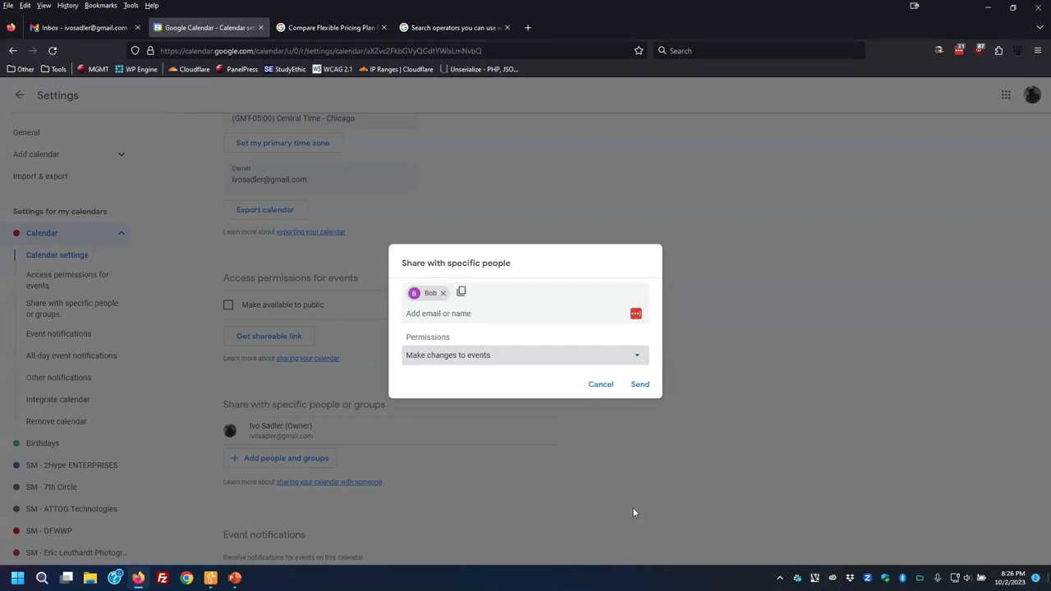
{"action": "left_click", "coordinate": [604, 389]}
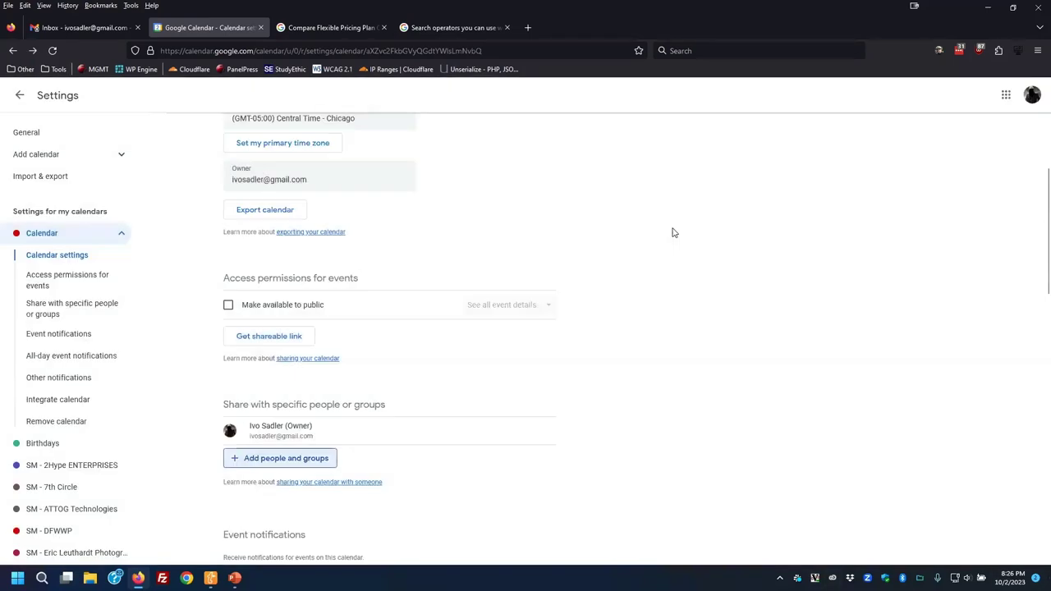
Look through the calendar's notification, integration and removal settings.
{"action": "scroll", "coordinate": [674, 232], "scroll_direction": "down", "scroll_amount": 3}
{"action": "scroll", "coordinate": [674, 232], "scroll_direction": "down", "scroll_amount": 4}
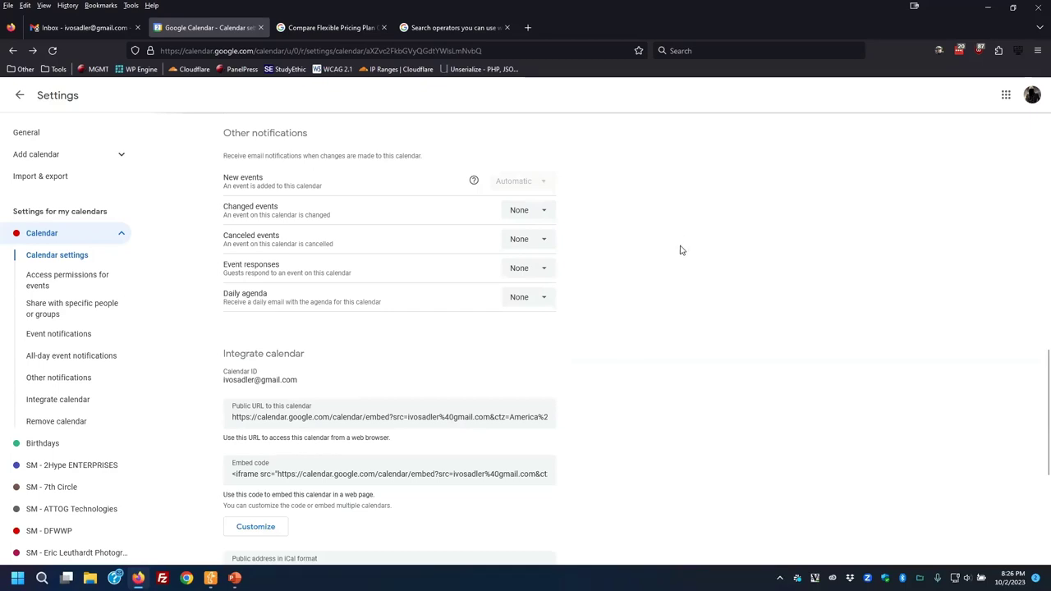
{"action": "scroll", "coordinate": [680, 249], "scroll_direction": "down", "scroll_amount": 3}
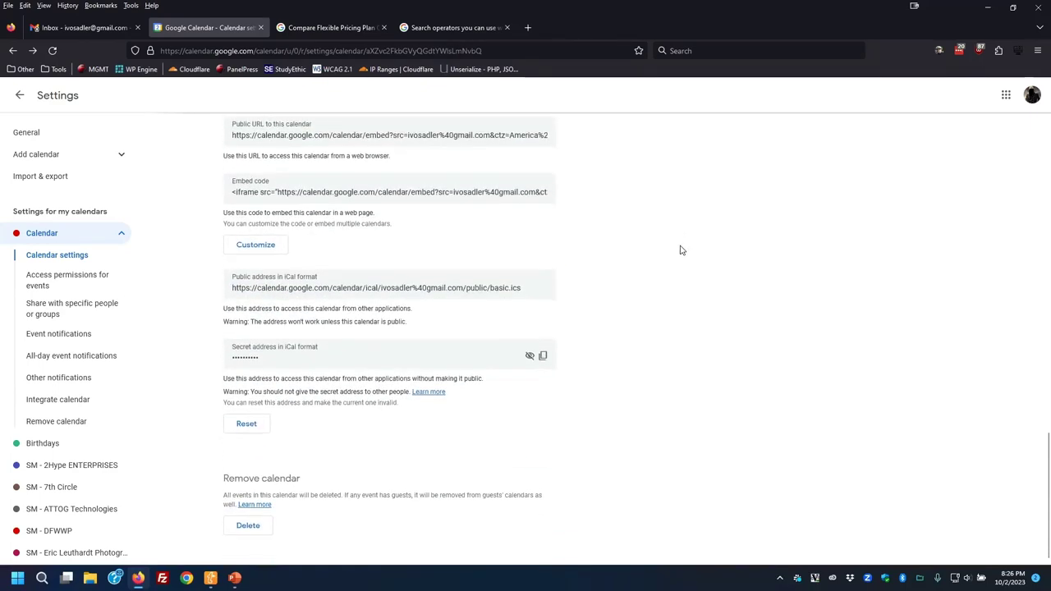
{"action": "scroll", "coordinate": [680, 250], "scroll_direction": "up", "scroll_amount": 3}
{"action": "scroll", "coordinate": [680, 250], "scroll_direction": "up", "scroll_amount": 3}
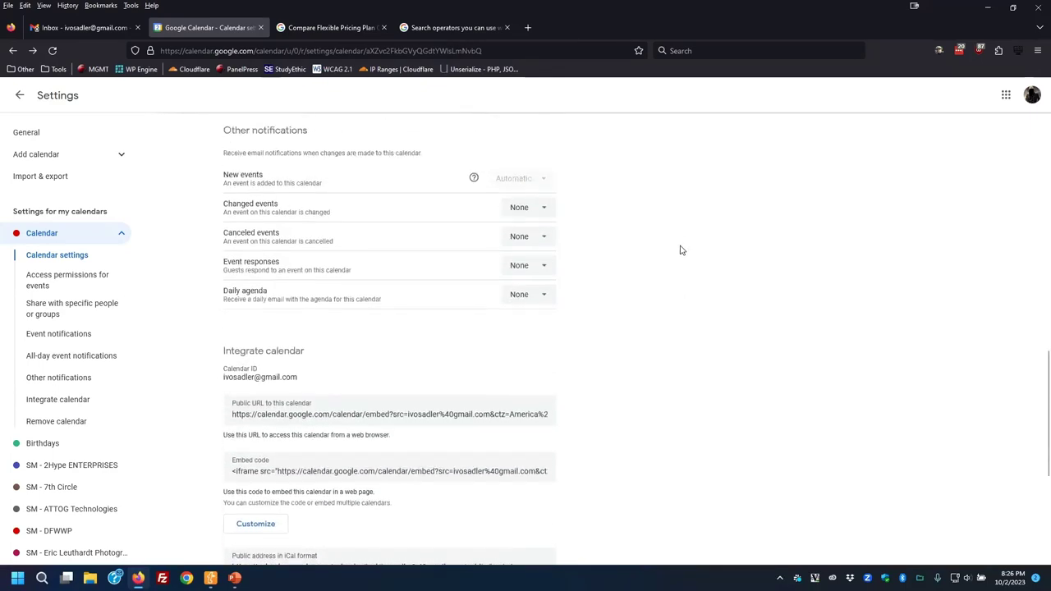
{"action": "scroll", "coordinate": [680, 250], "scroll_direction": "up", "scroll_amount": 2}
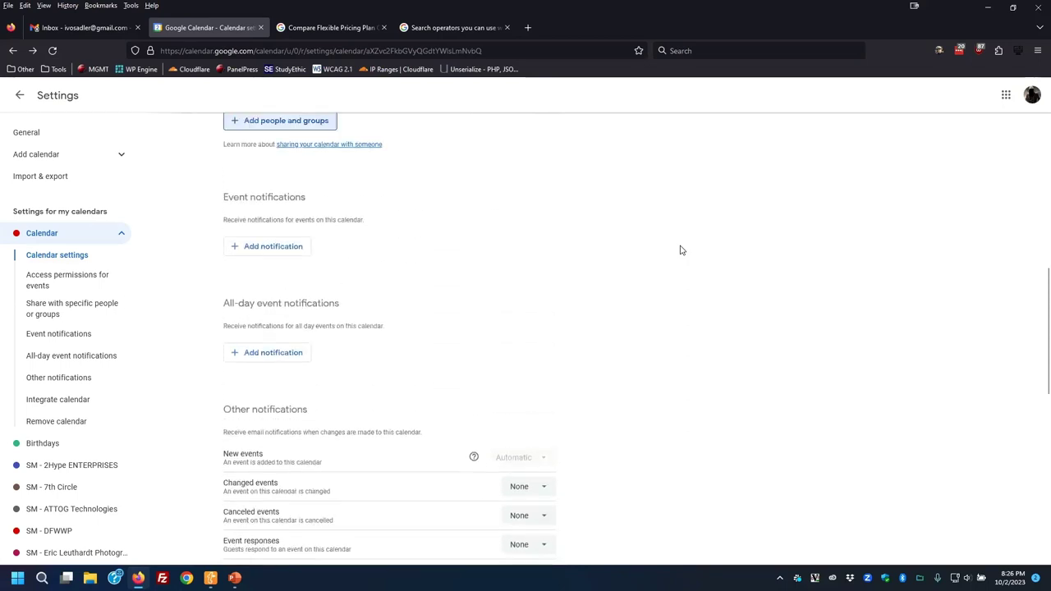
Examine the Other notifications section, including the available choices for changed events.
{"action": "scroll", "coordinate": [678, 250], "scroll_direction": "down", "scroll_amount": 1}
{"action": "scroll", "coordinate": [643, 337], "scroll_direction": "down", "scroll_amount": 2}
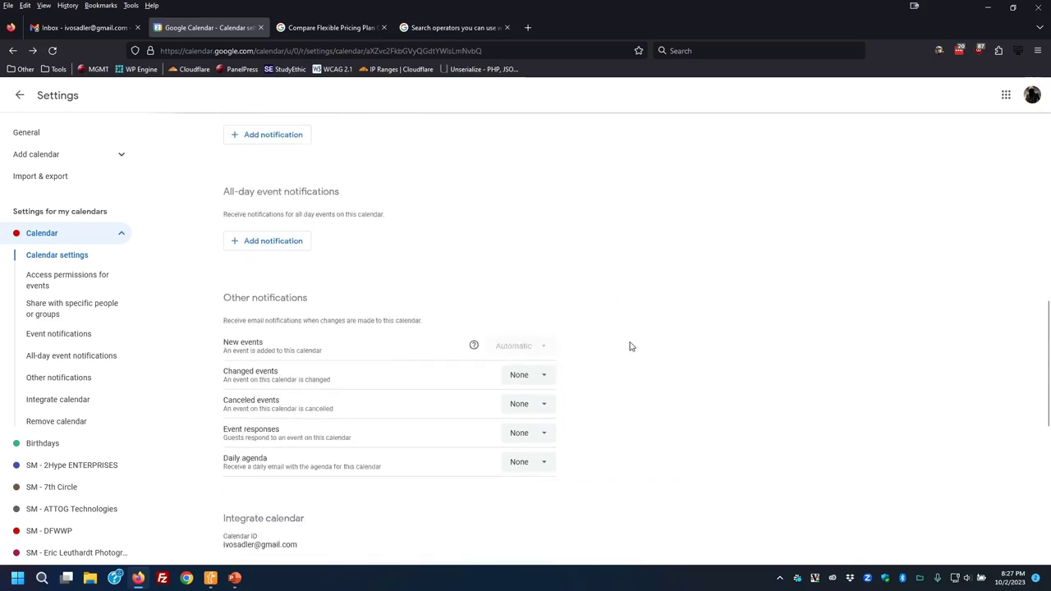
{"action": "scroll", "coordinate": [633, 363], "scroll_direction": "down", "scroll_amount": 1}
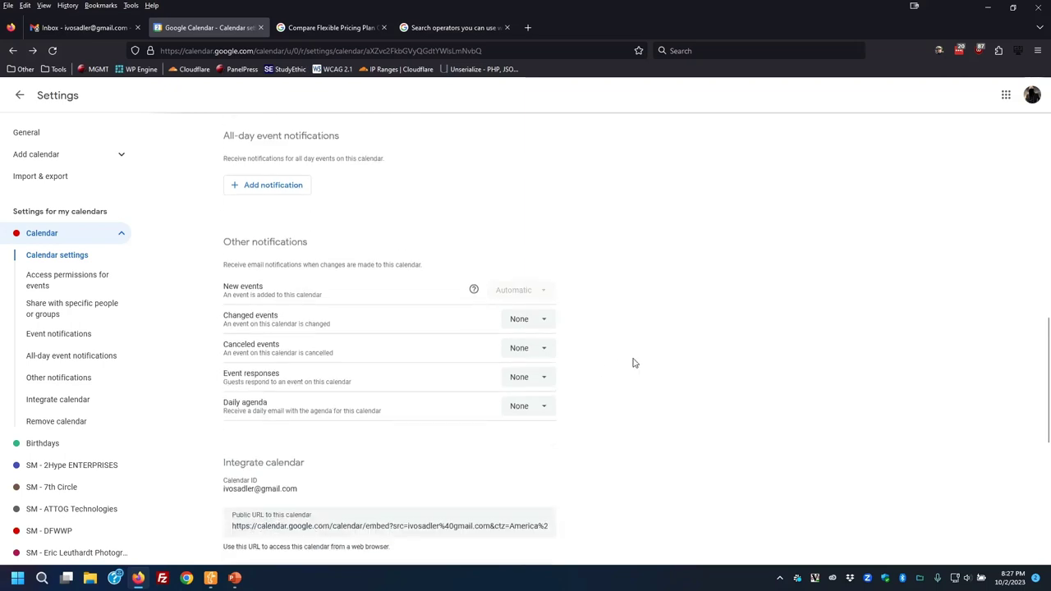
{"action": "left_click", "coordinate": [548, 324]}
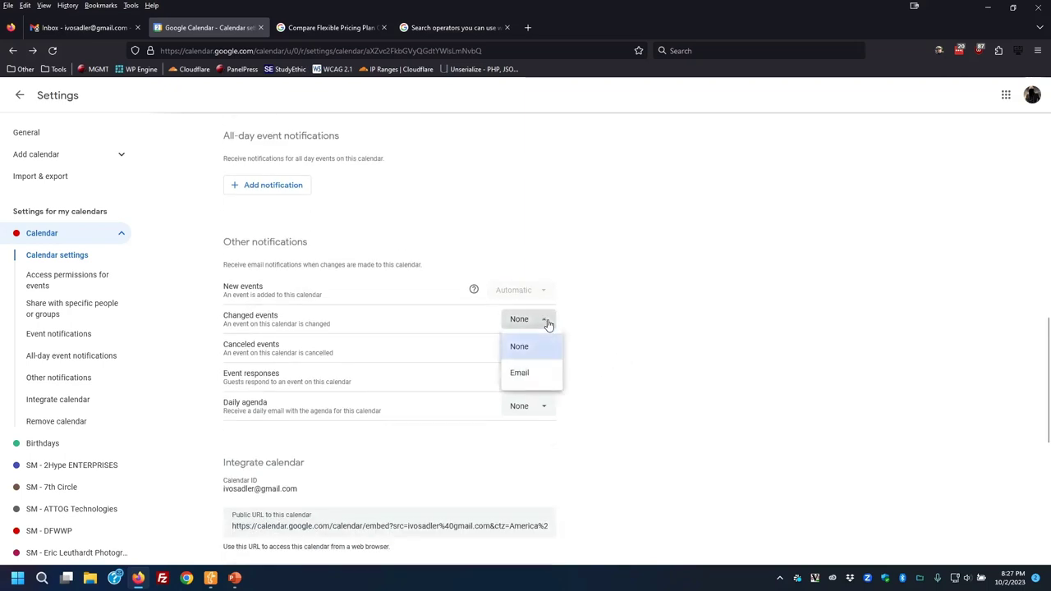
{"action": "left_click", "coordinate": [610, 322]}
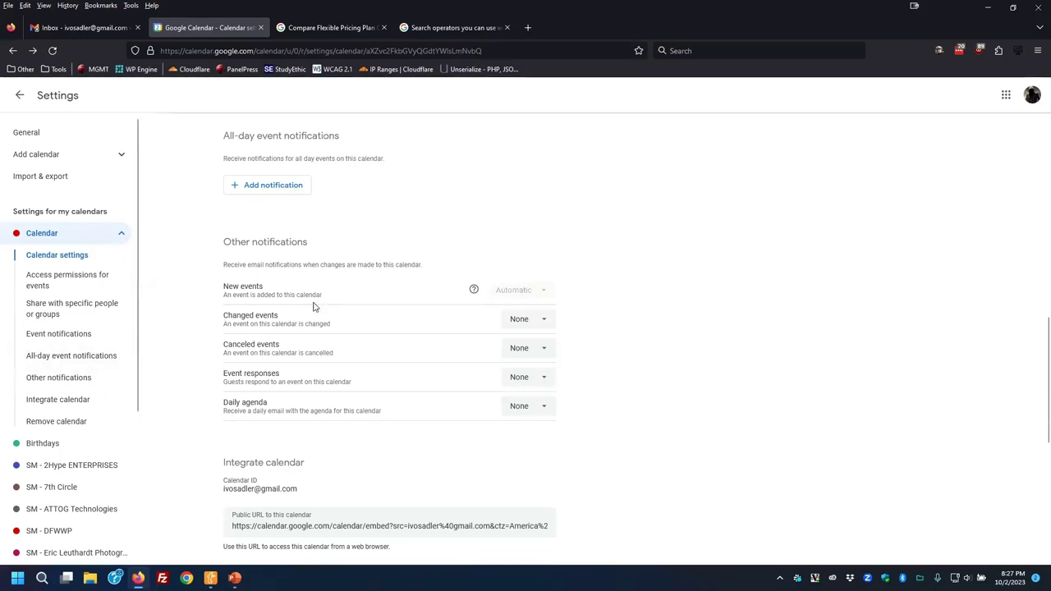
{"action": "scroll", "coordinate": [601, 298], "scroll_direction": "down", "scroll_amount": 3}
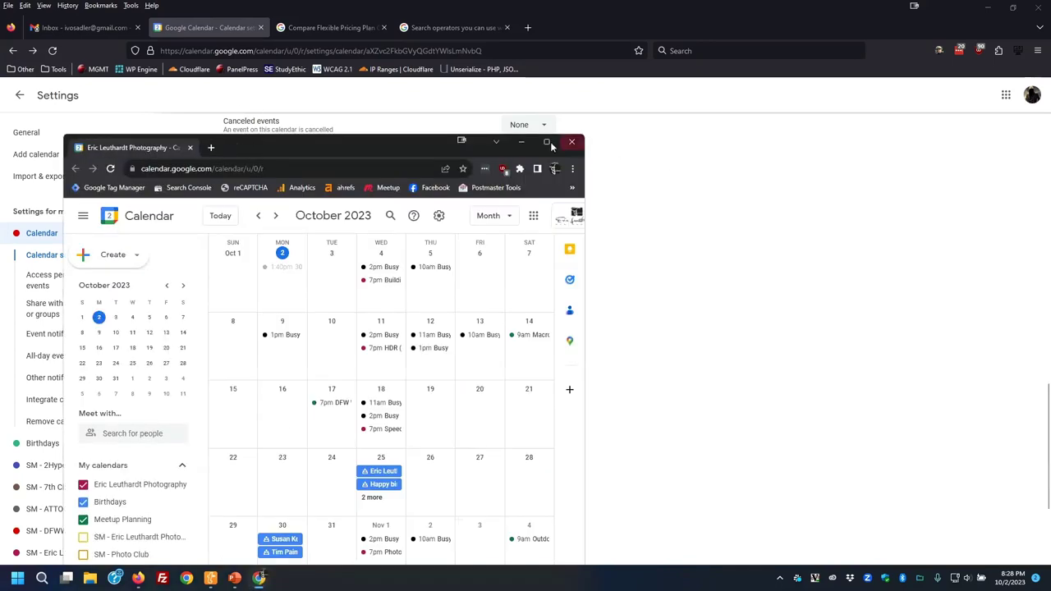
Maximize the Chrome window showing the second account's Google Calendar and open its general settings.
{"action": "left_click", "coordinate": [547, 143]}
{"action": "left_click", "coordinate": [952, 77]}
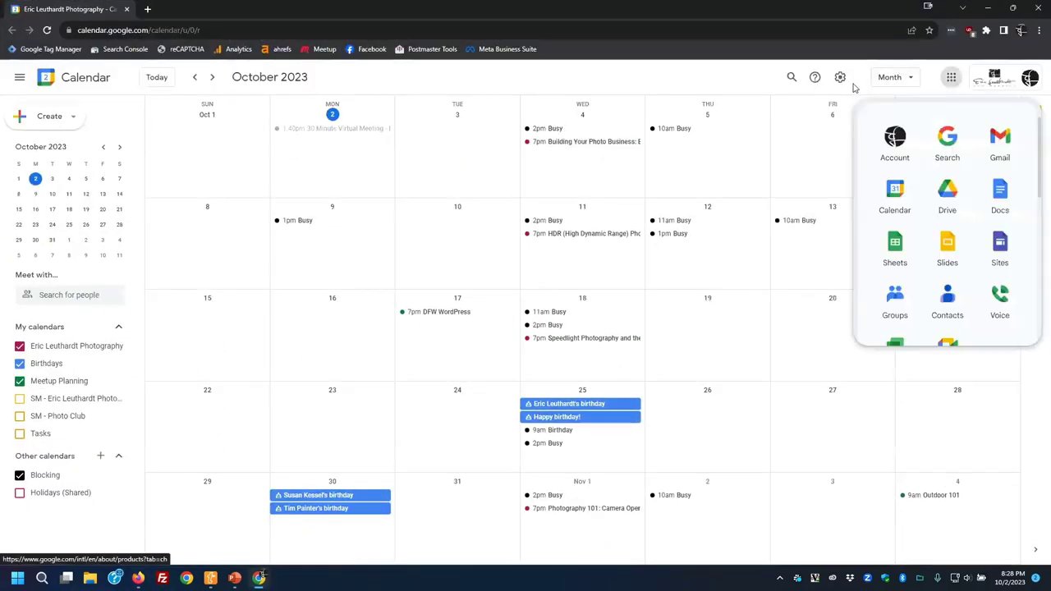
{"action": "left_click", "coordinate": [840, 78]}
{"action": "left_click", "coordinate": [846, 105]}
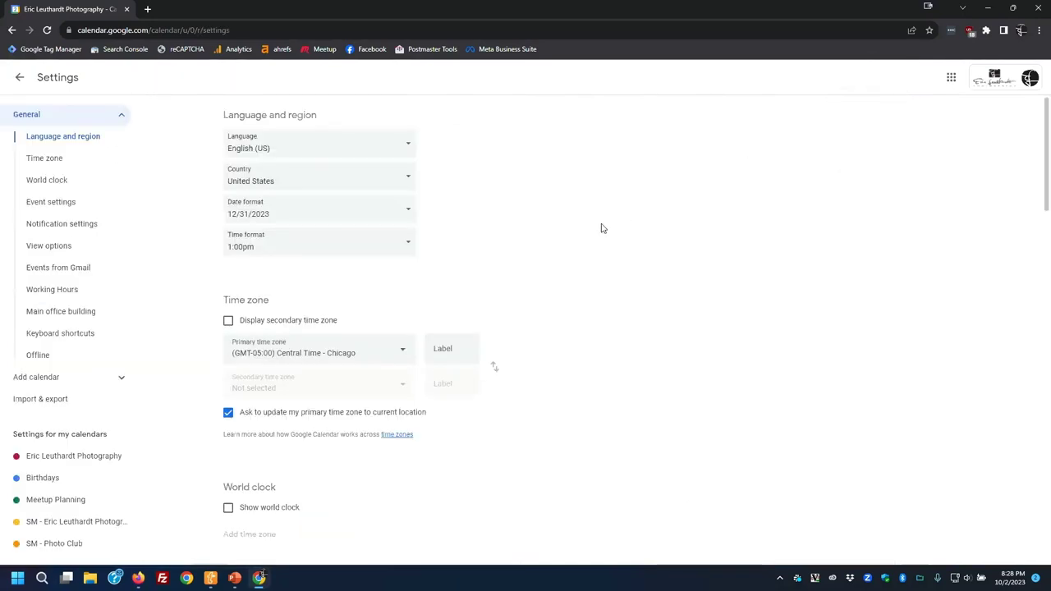
Review the general settings from time zone through notifications, view options, events from Gmail and working hours to offline access.
{"action": "scroll", "coordinate": [467, 351], "scroll_direction": "down", "scroll_amount": 1}
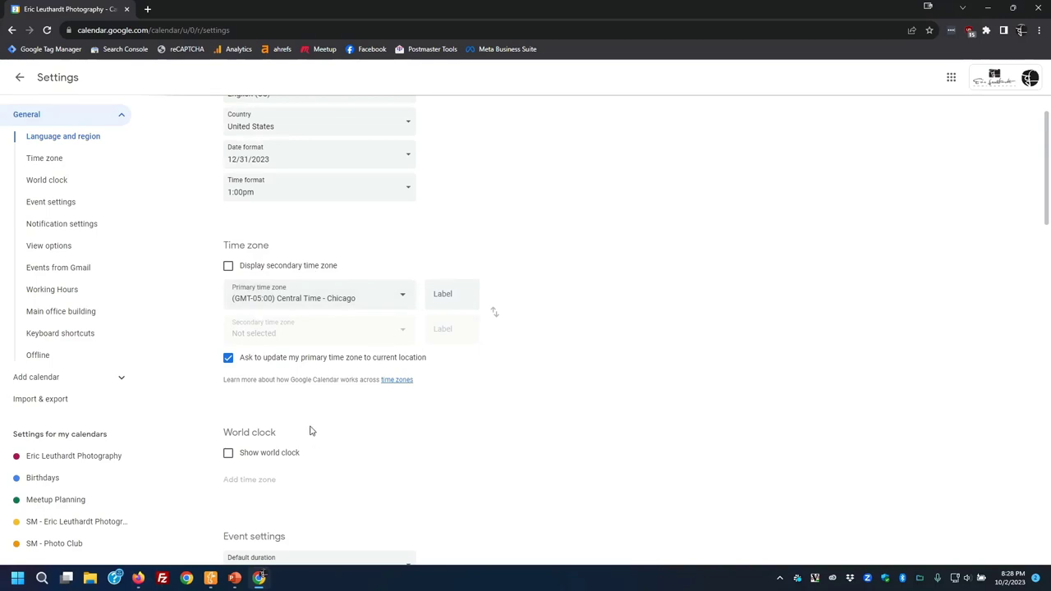
{"action": "scroll", "coordinate": [506, 341], "scroll_direction": "down", "scroll_amount": 2}
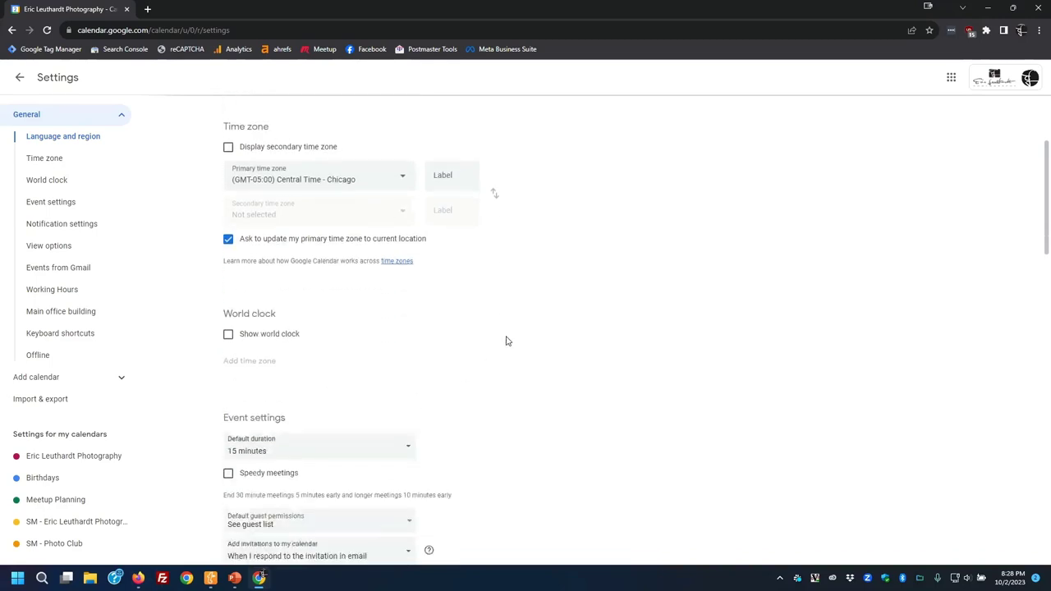
{"action": "scroll", "coordinate": [507, 341], "scroll_direction": "down", "scroll_amount": 5}
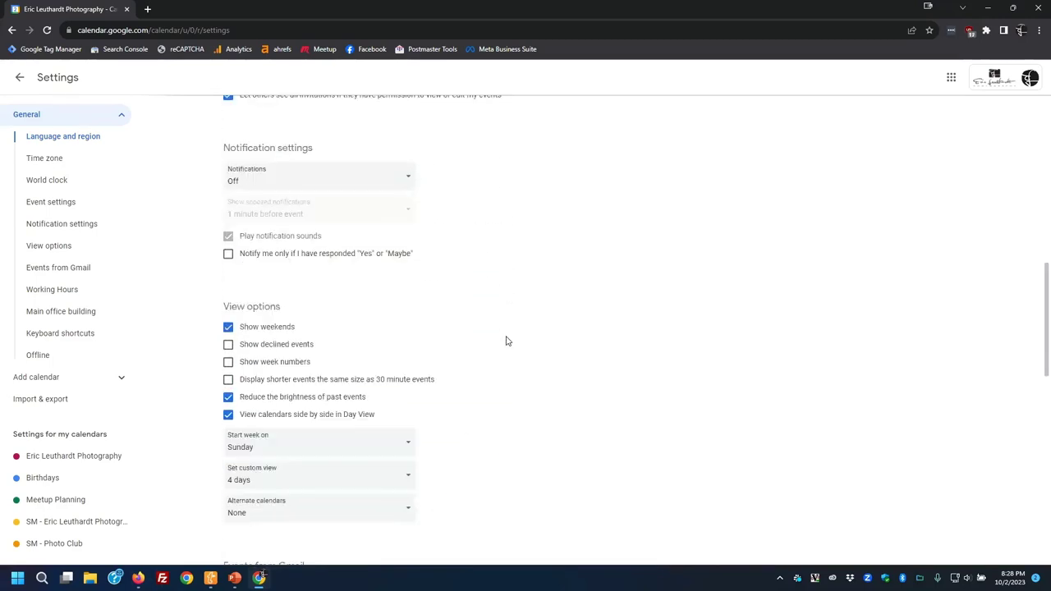
{"action": "scroll", "coordinate": [506, 341], "scroll_direction": "down", "scroll_amount": 1}
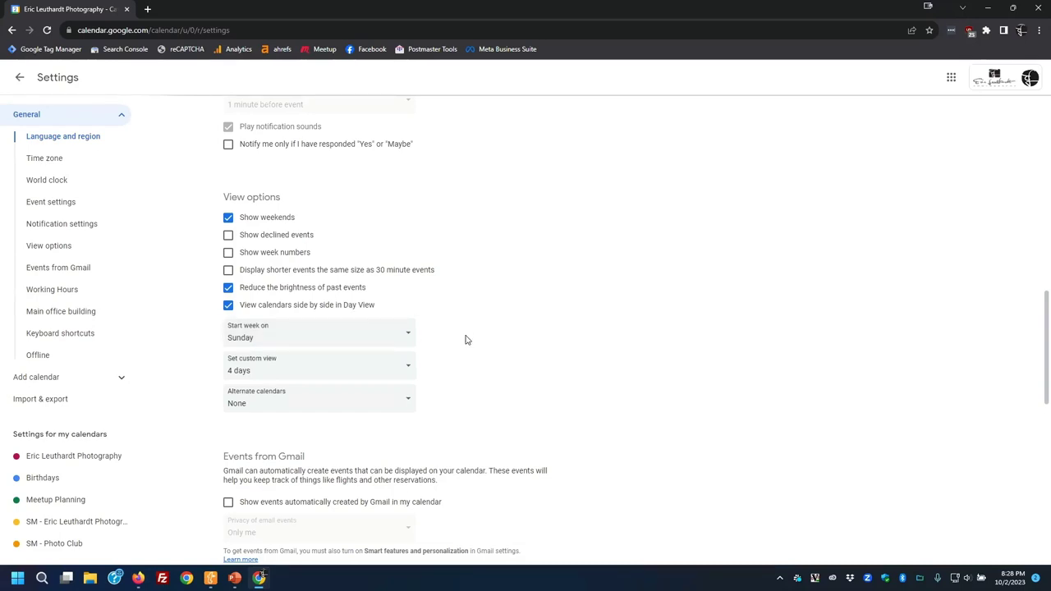
{"action": "scroll", "coordinate": [500, 338], "scroll_direction": "down", "scroll_amount": 3}
{"action": "scroll", "coordinate": [549, 315], "scroll_direction": "down", "scroll_amount": 2}
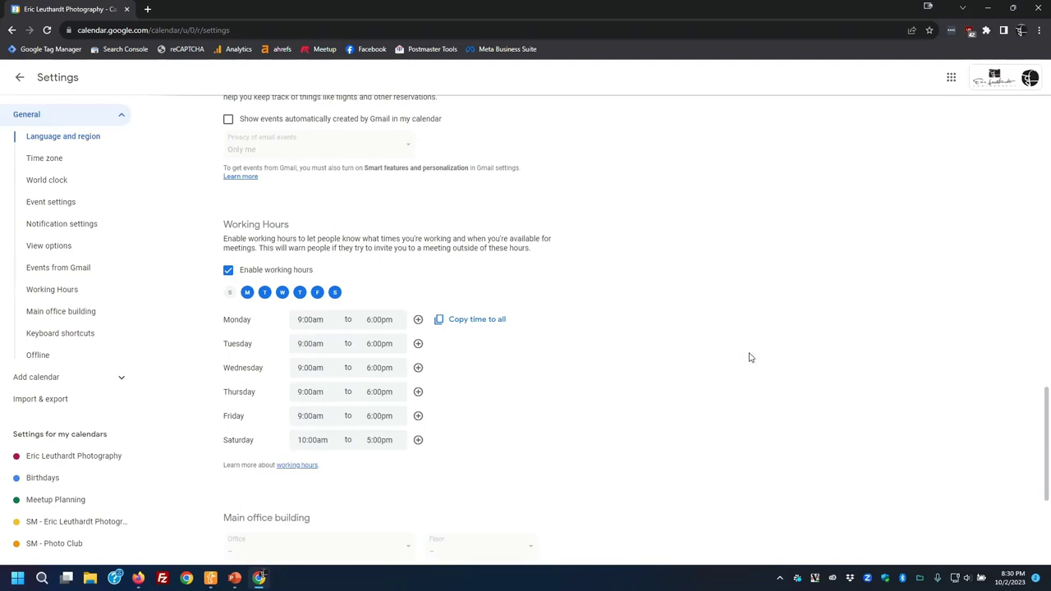
{"action": "scroll", "coordinate": [750, 357], "scroll_direction": "down", "scroll_amount": 3}
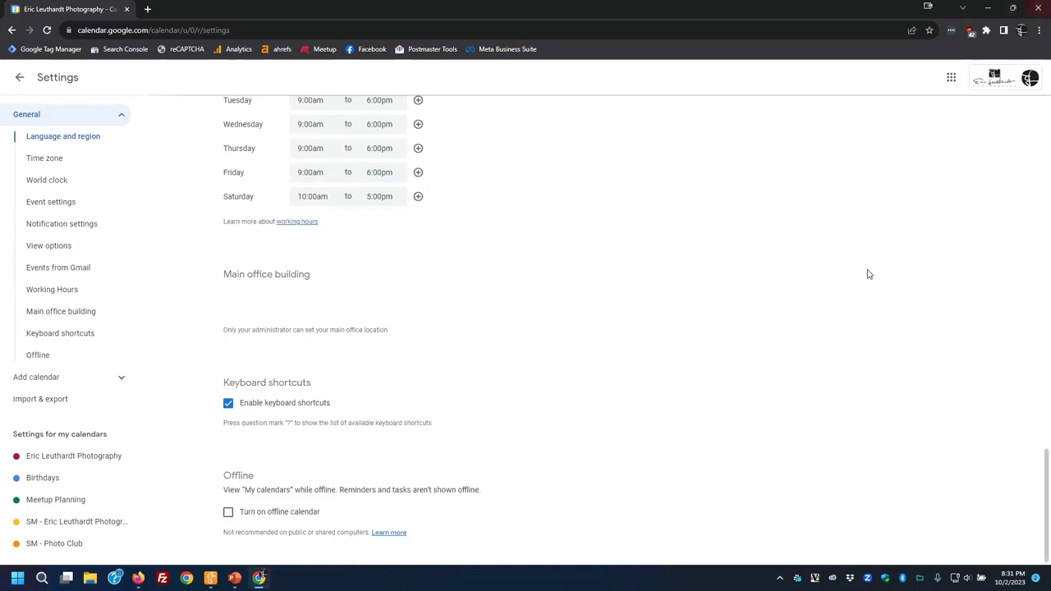
Examine the choices for adding invitations to the calendar in the general event settings.
{"action": "scroll", "coordinate": [866, 277], "scroll_direction": "up", "scroll_amount": 5}
{"action": "scroll", "coordinate": [865, 280], "scroll_direction": "up", "scroll_amount": 6}
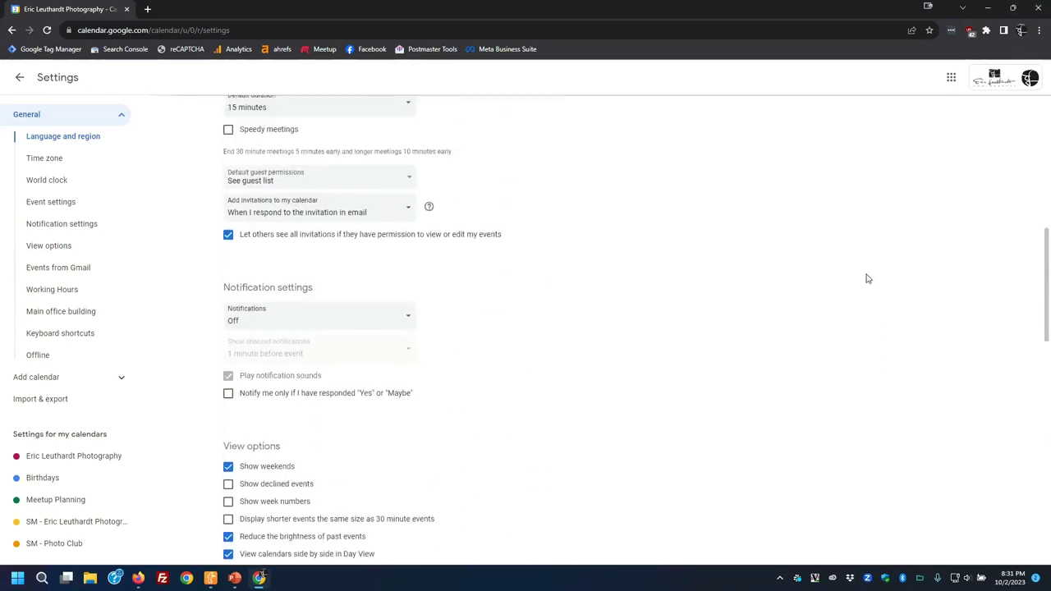
{"action": "scroll", "coordinate": [719, 310], "scroll_direction": "up", "scroll_amount": 2}
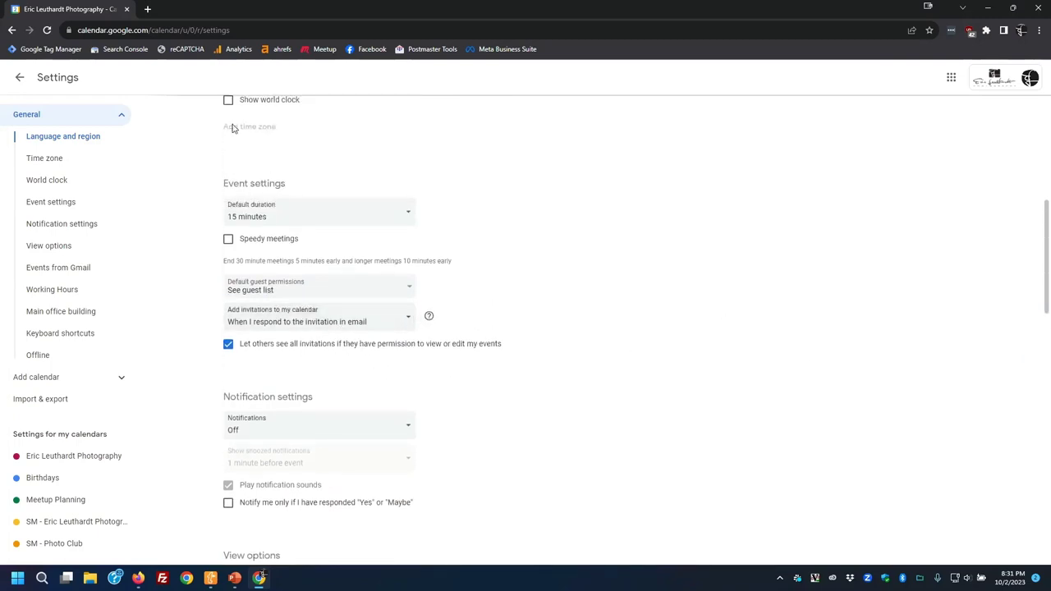
{"action": "left_click", "coordinate": [410, 324]}
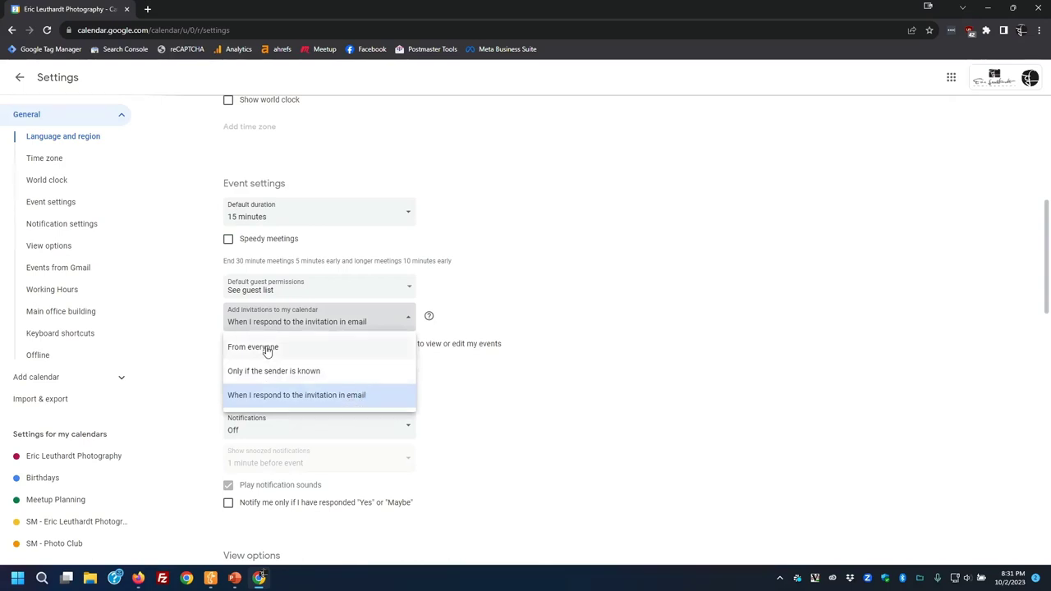
{"action": "left_click", "coordinate": [756, 392]}
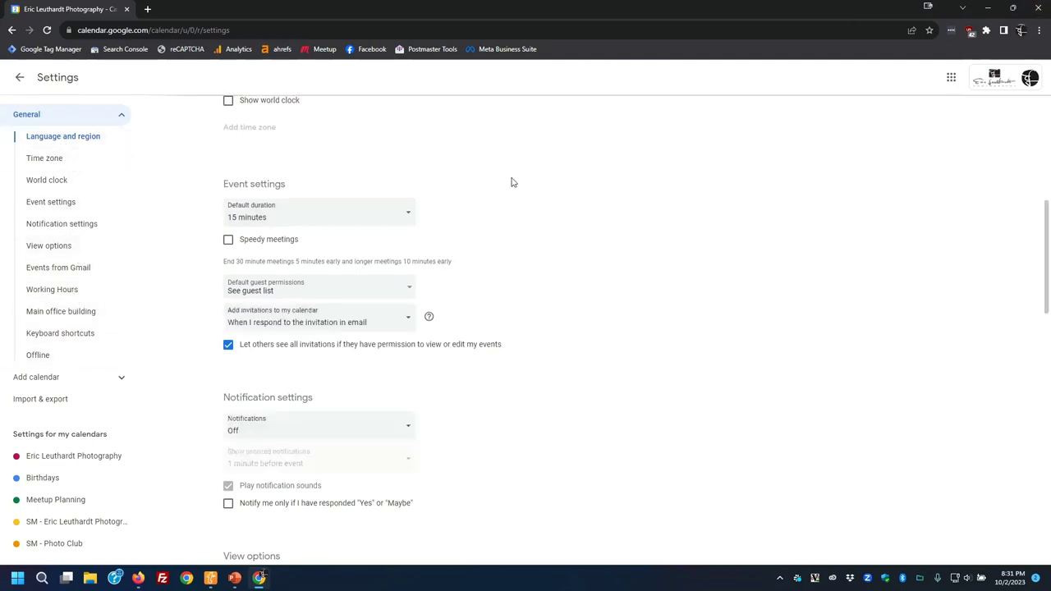
Review the remaining general settings and open the photography business calendar's own settings to view its details and access permissions.
{"action": "scroll", "coordinate": [534, 164], "scroll_direction": "up", "scroll_amount": 5}
{"action": "scroll", "coordinate": [542, 159], "scroll_direction": "down", "scroll_amount": 15}
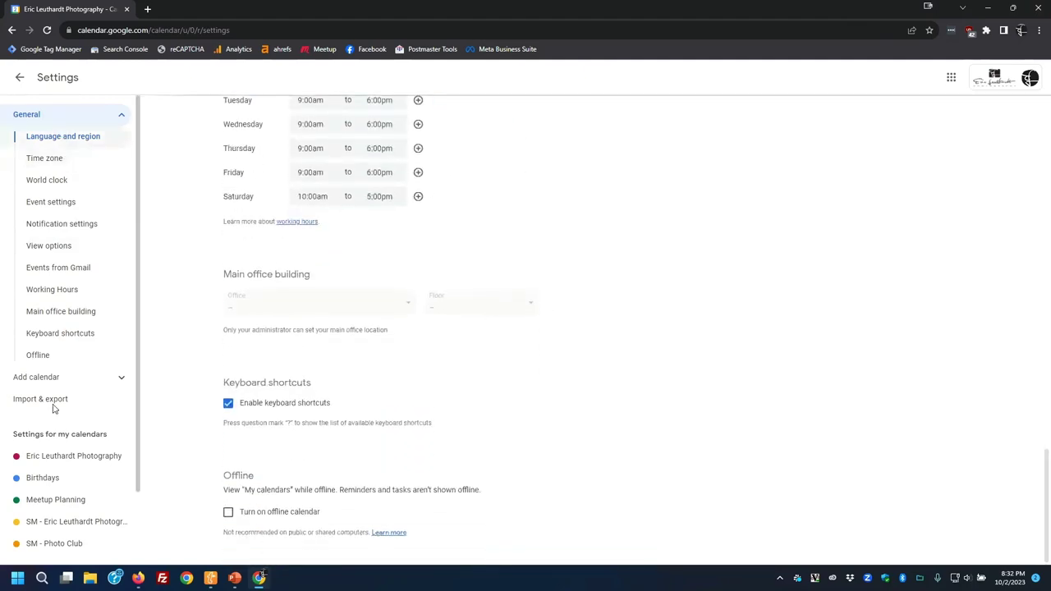
{"action": "left_click", "coordinate": [67, 459]}
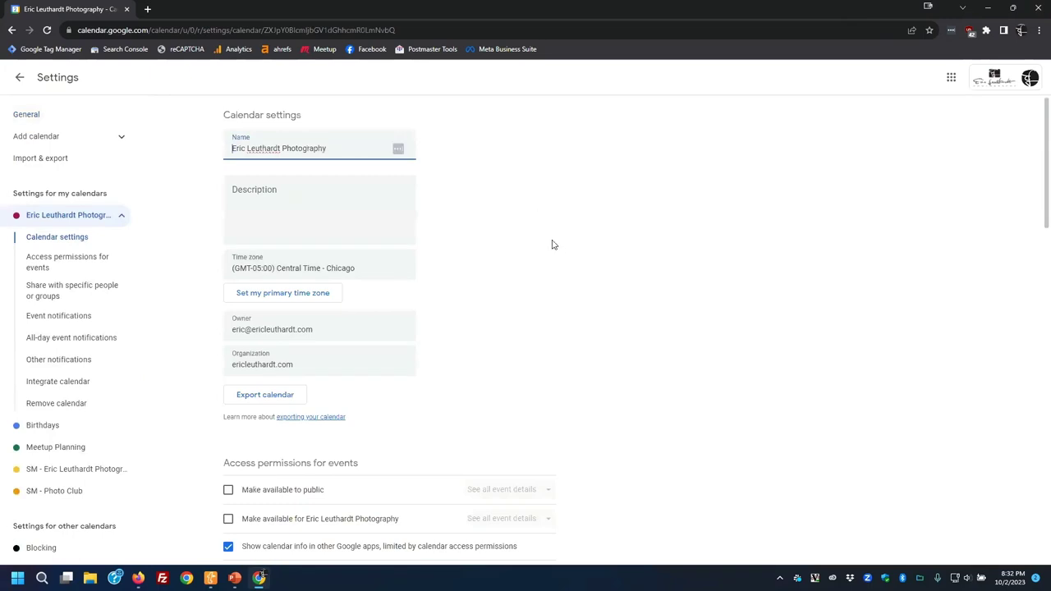
{"action": "scroll", "coordinate": [550, 245], "scroll_direction": "down", "scroll_amount": 3}
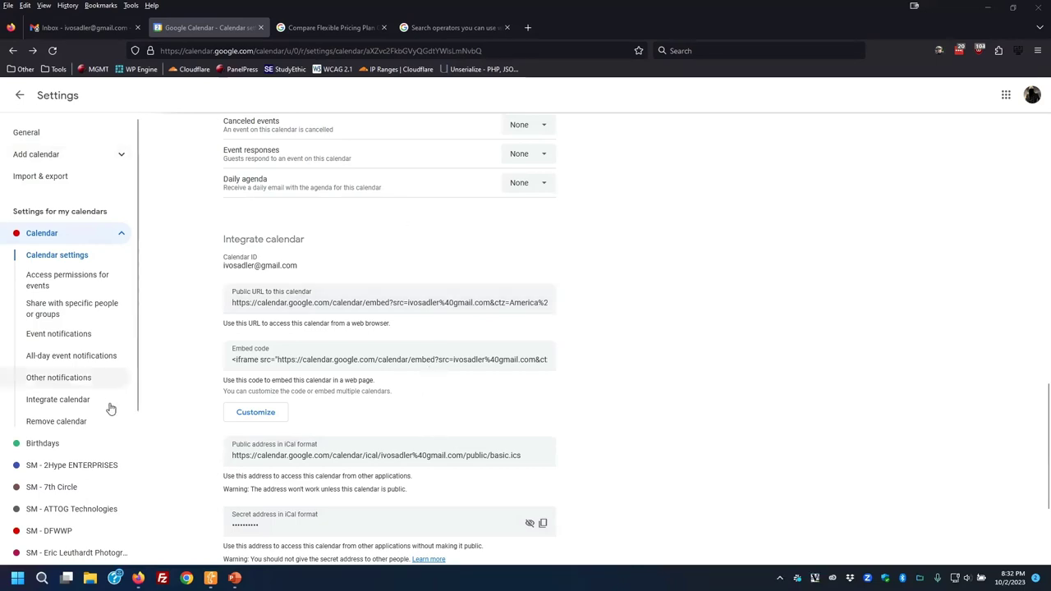
Return from the settings to the October 2023 month view and start a new event.
{"action": "scroll", "coordinate": [108, 411], "scroll_direction": "down", "scroll_amount": 3}
{"action": "scroll", "coordinate": [74, 378], "scroll_direction": "up", "scroll_amount": 2}
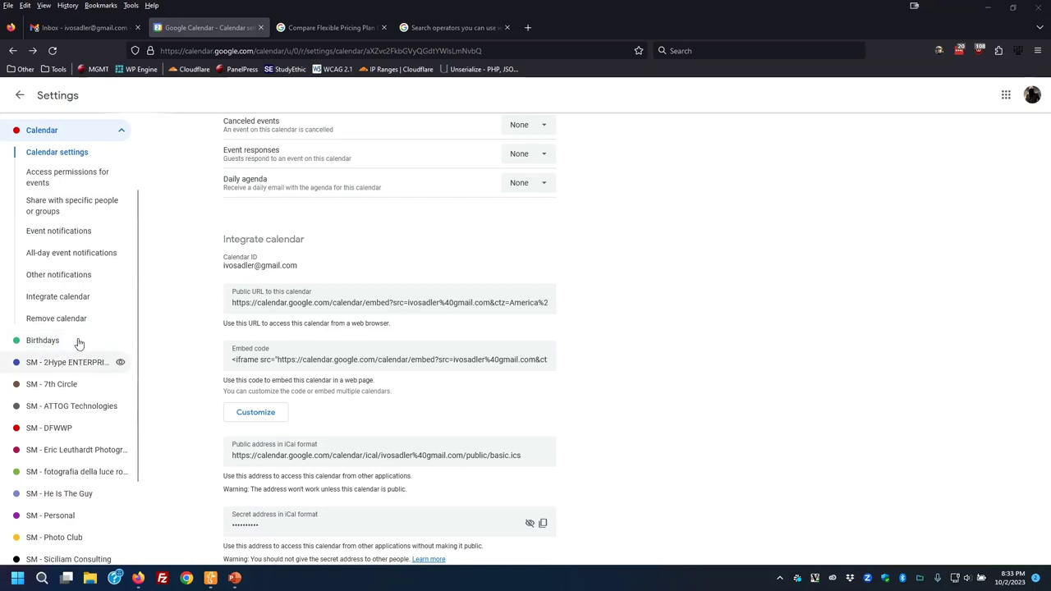
{"action": "left_click", "coordinate": [23, 100]}
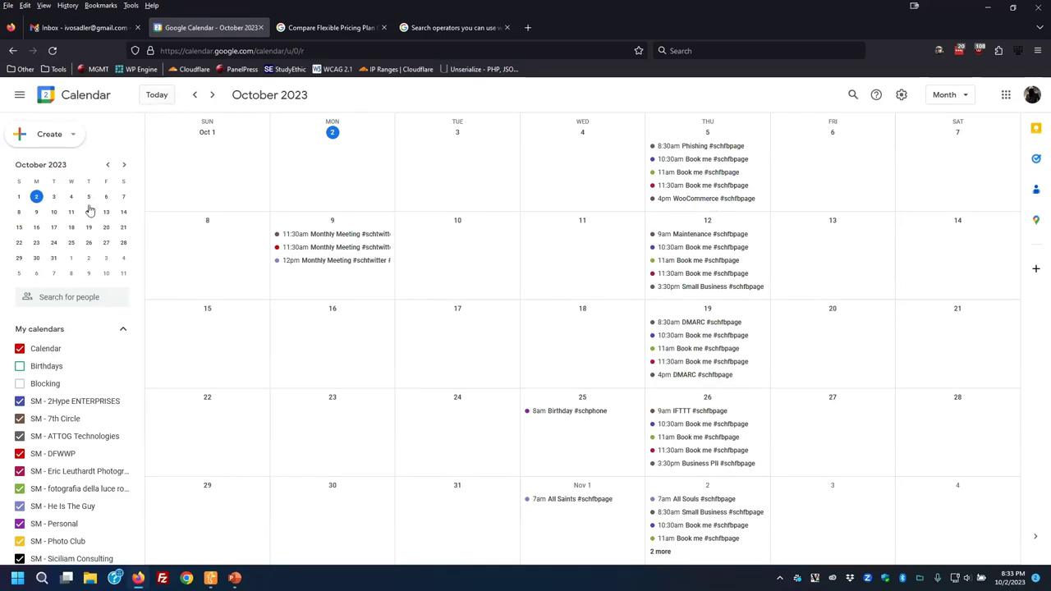
{"action": "left_click", "coordinate": [62, 138]}
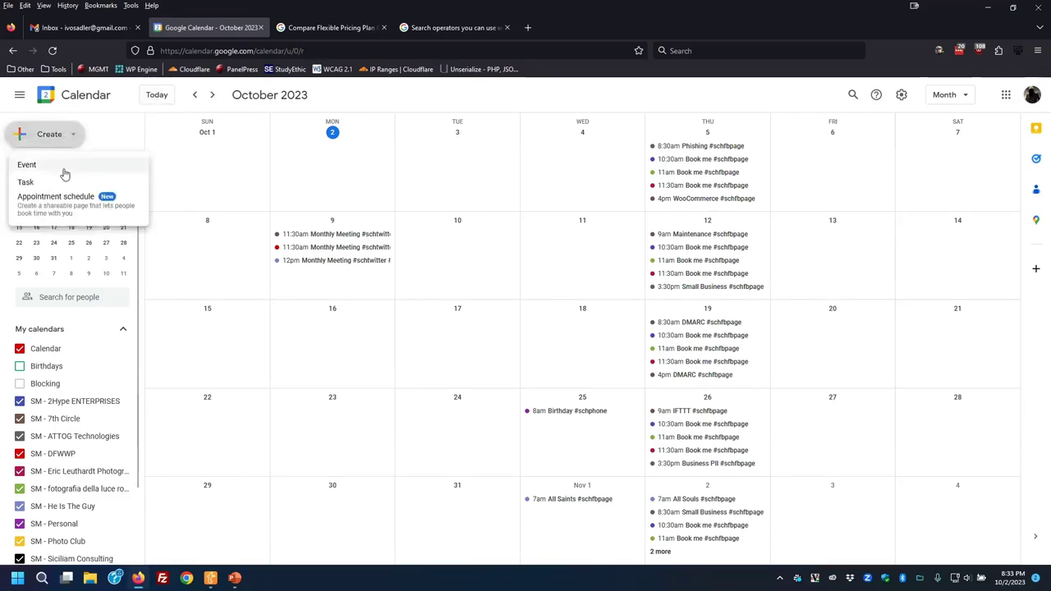
{"action": "left_click", "coordinate": [48, 168]}
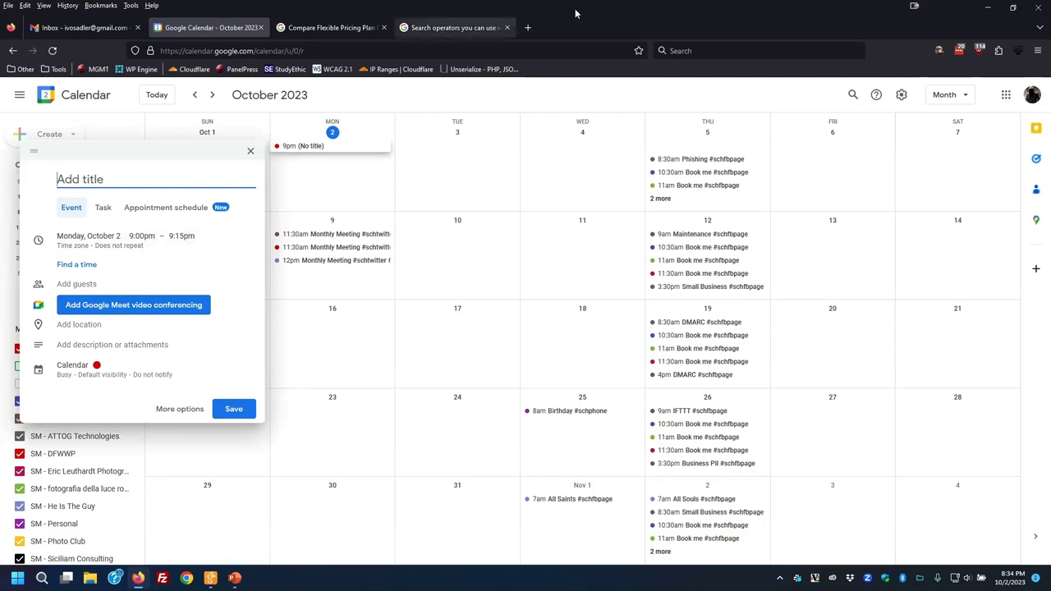
Search the web in a new tab for "google workspace sync for microsoft outlook".
{"action": "left_click", "coordinate": [530, 29]}
{"action": "type", "text": "google"}
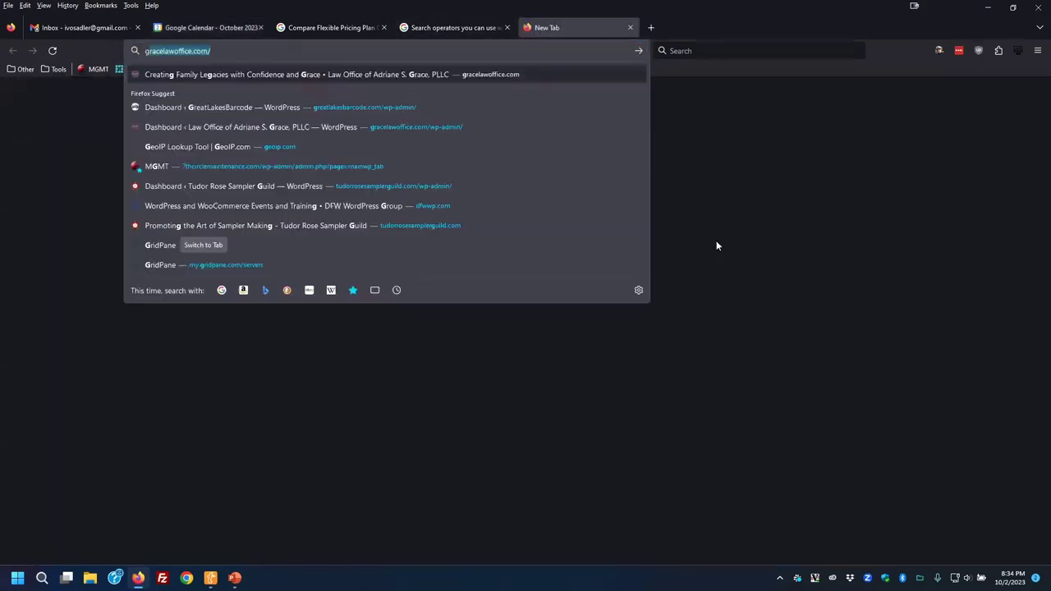
{"action": "type", "text": " wor"}
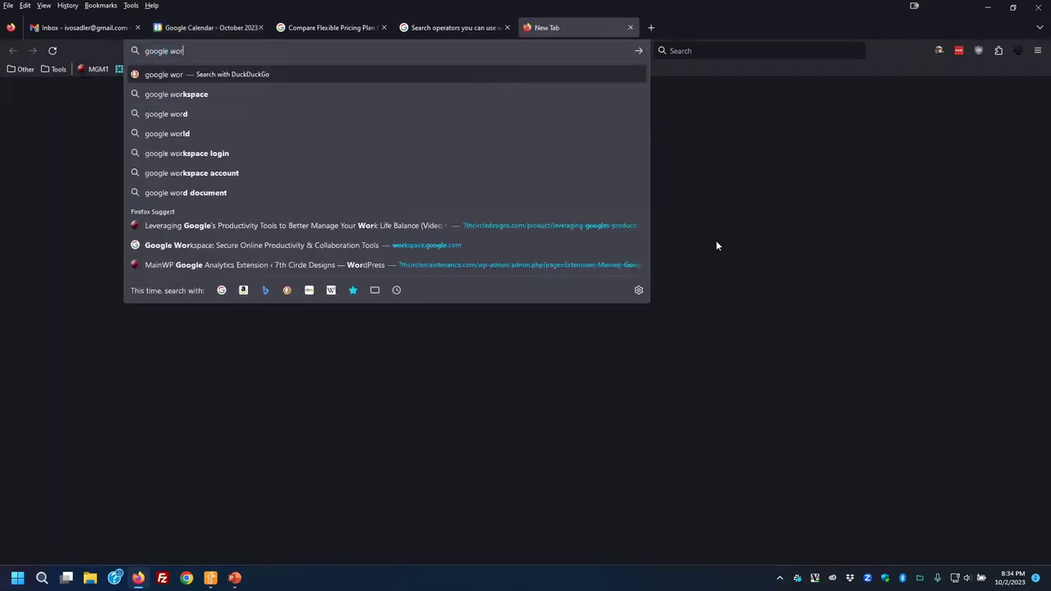
{"action": "type", "text": "kspace"}
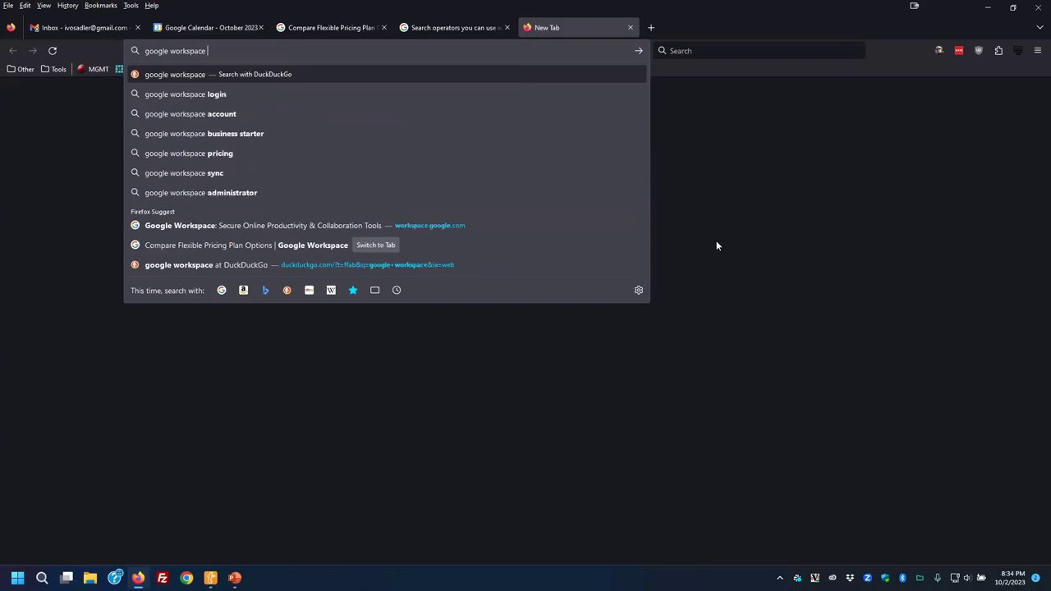
{"action": "type", "text": " s"}
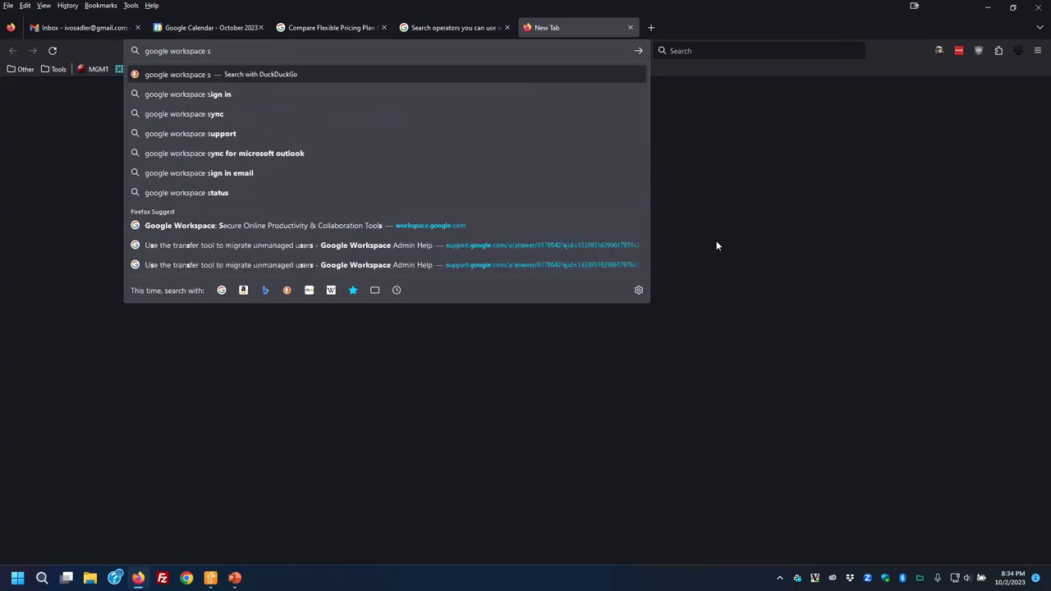
{"action": "key", "text": "Down"}
{"action": "key", "text": "Down"}
{"action": "key", "text": "Down"}
{"action": "key", "text": "Down"}
{"action": "key", "text": "Down"}
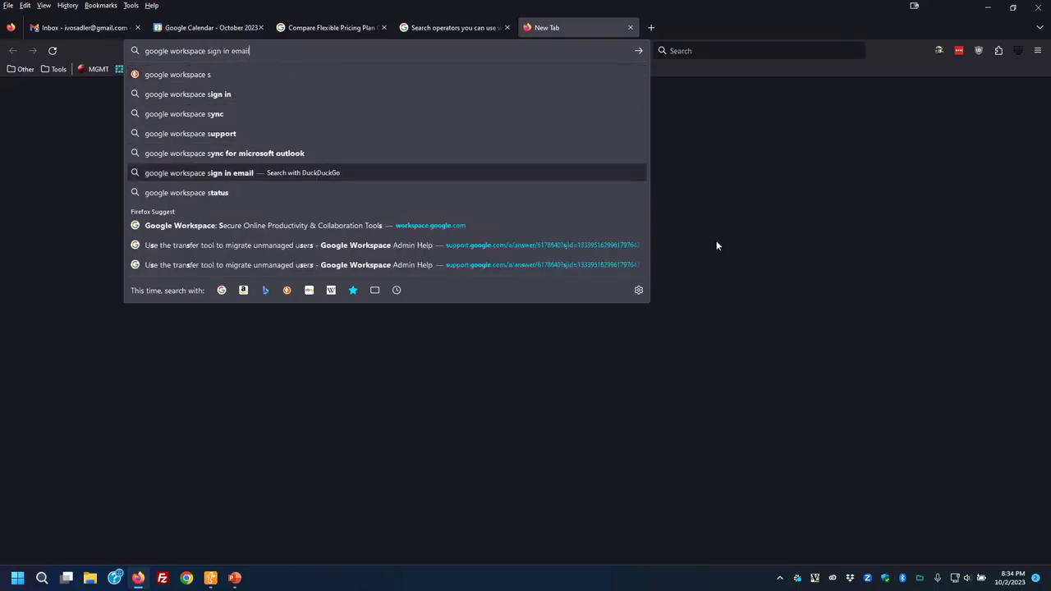
{"action": "key", "text": "Up"}
{"action": "key", "text": "Return"}
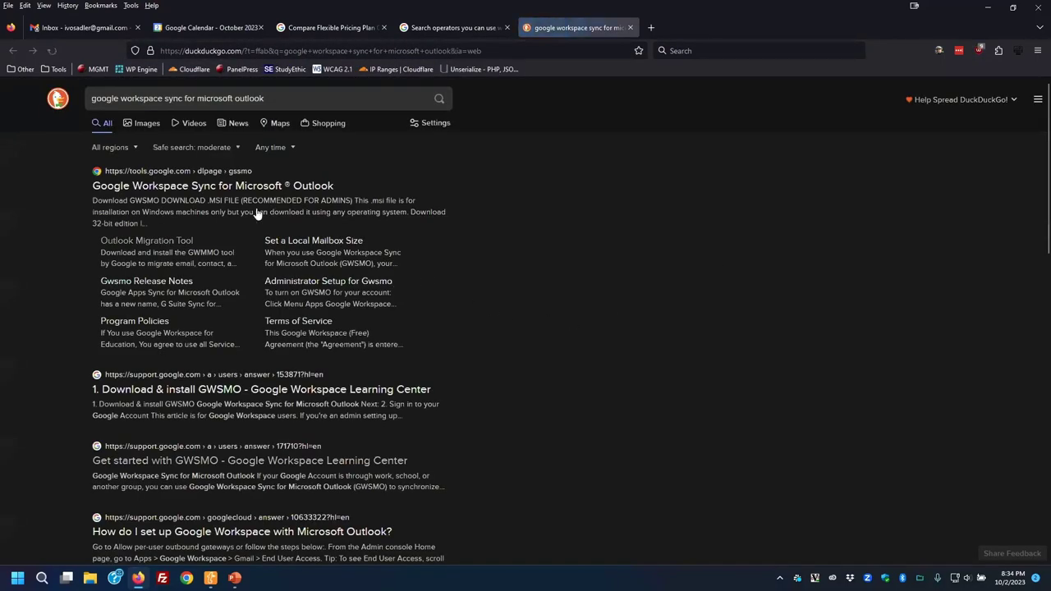
Open the Google Workspace Sync for Microsoft Outlook download page, select its web address and close the tab.
{"action": "left_click", "coordinate": [266, 188]}
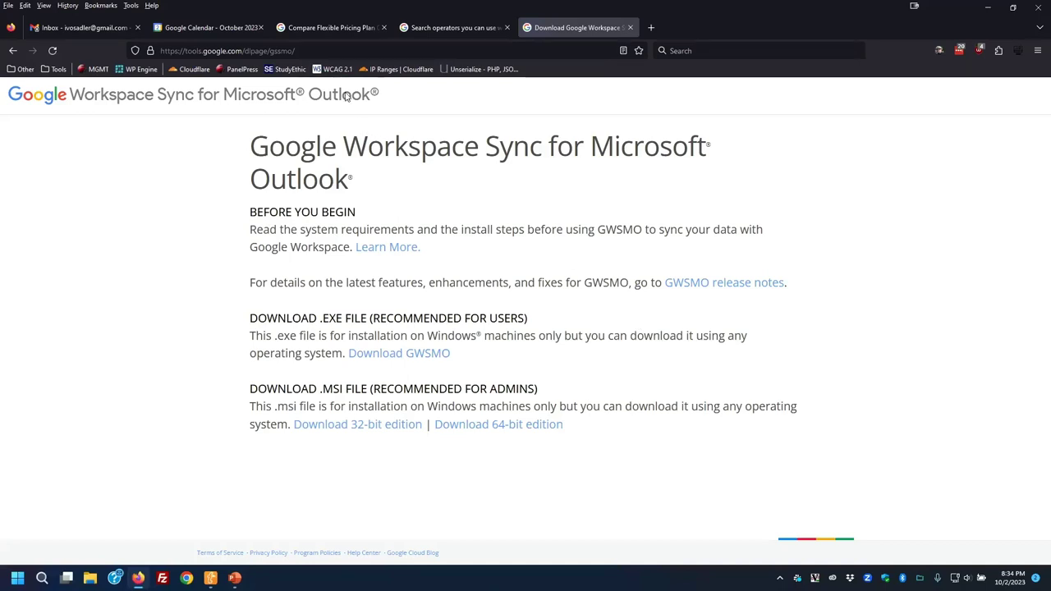
{"action": "left_click", "coordinate": [344, 50]}
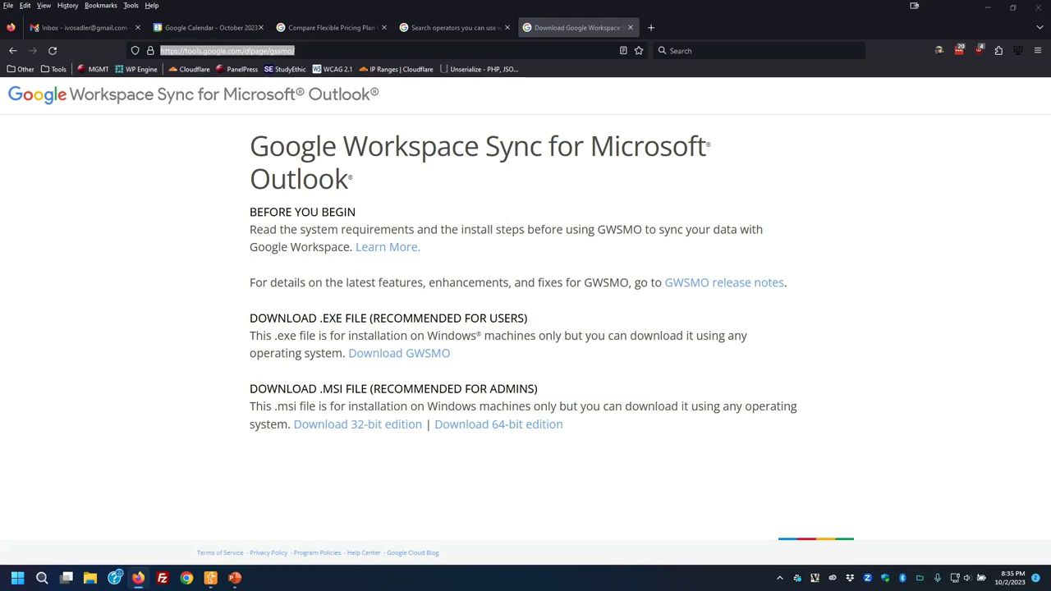
{"action": "left_click", "coordinate": [630, 29]}
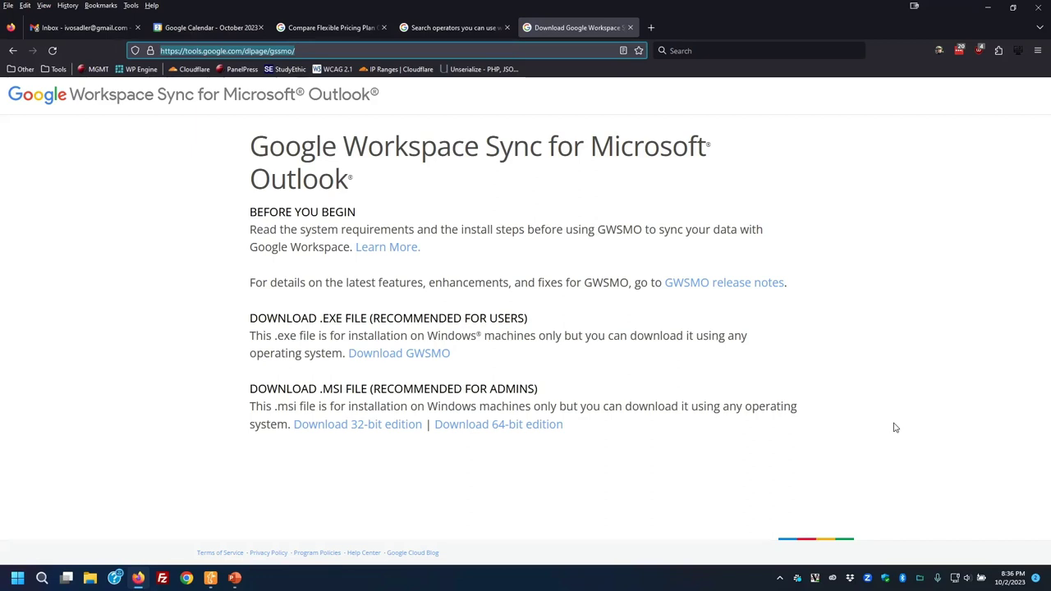
{"action": "left_click", "coordinate": [631, 28]}
Examine the October 12 event details and the available end times for the new event.
{"action": "mouse_move", "coordinate": [719, 294]}
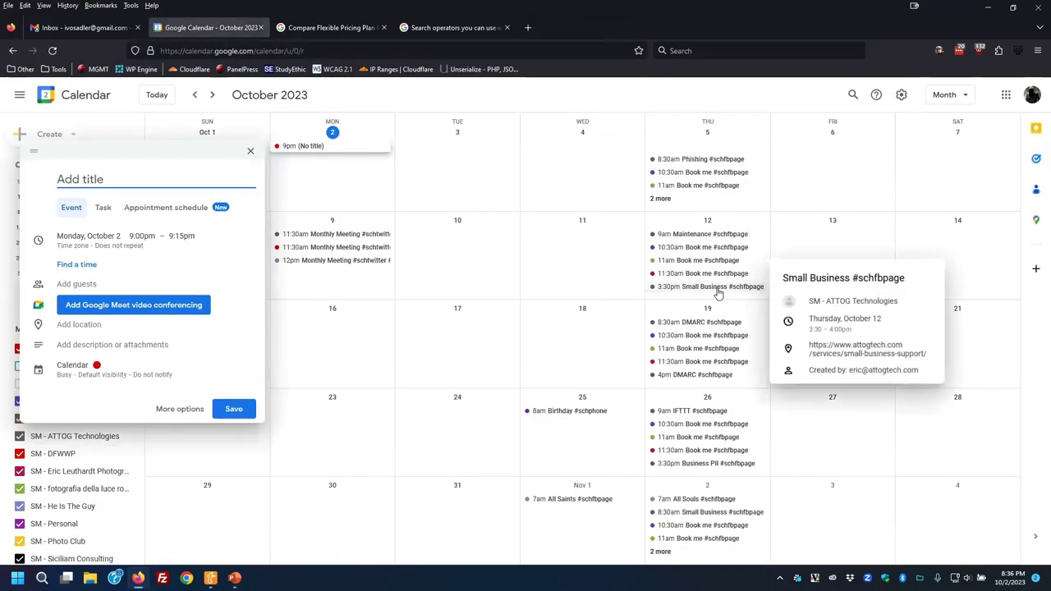
{"action": "mouse_move", "coordinate": [714, 246]}
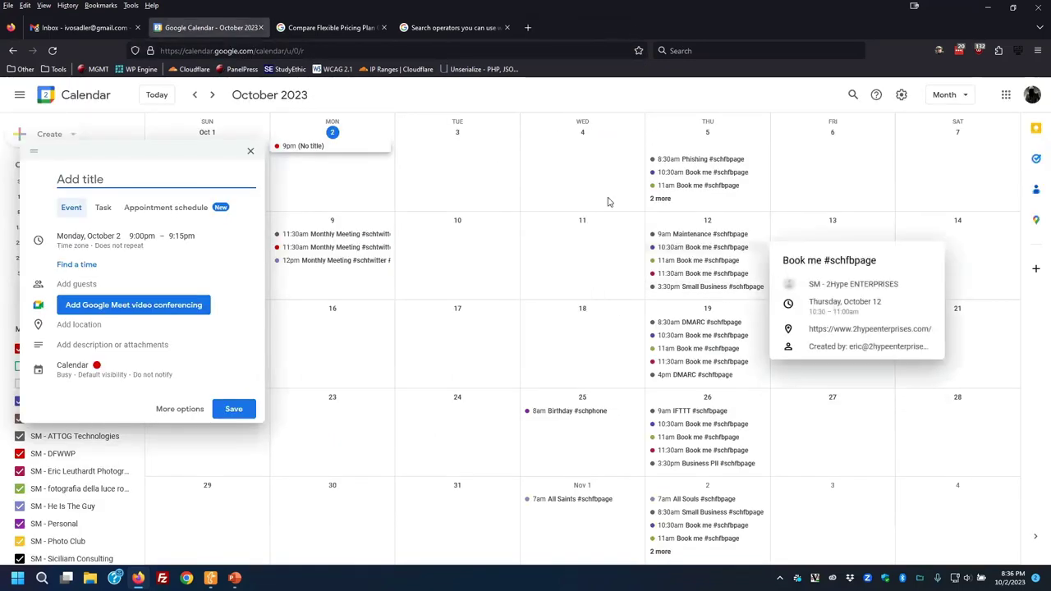
{"action": "mouse_move", "coordinate": [656, 234]}
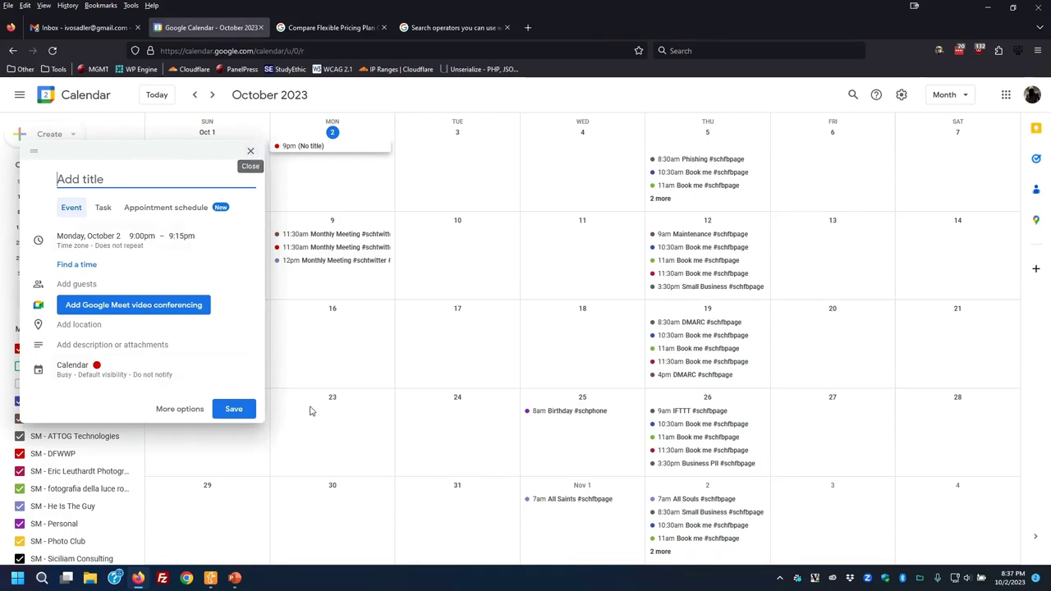
{"action": "left_click", "coordinate": [188, 237]}
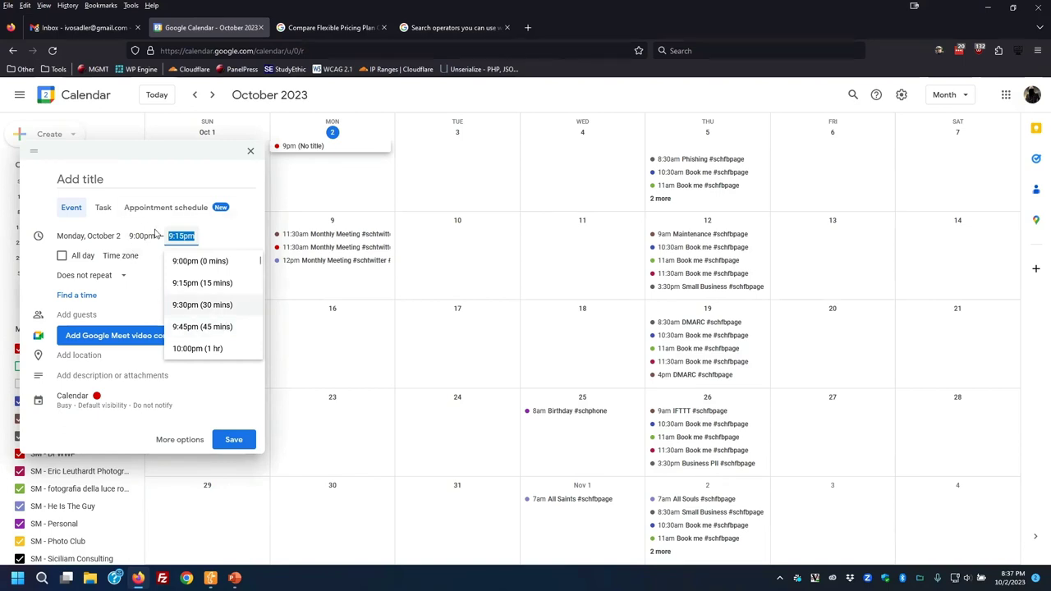
{"action": "left_click", "coordinate": [261, 217]}
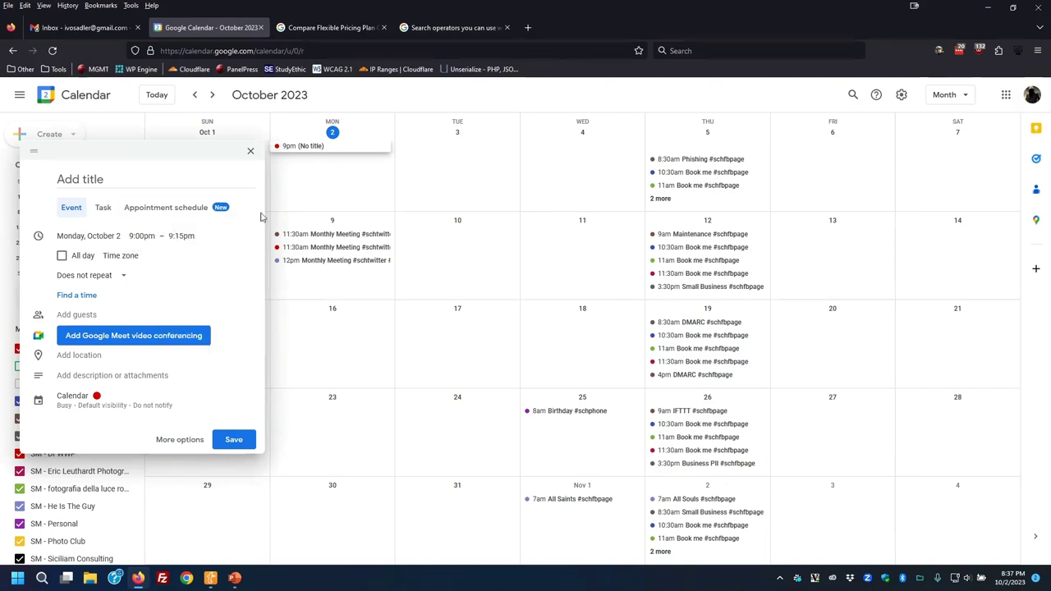
Leave the event draft and look through the main calendar's settings down to the integration section.
{"action": "left_click", "coordinate": [901, 96]}
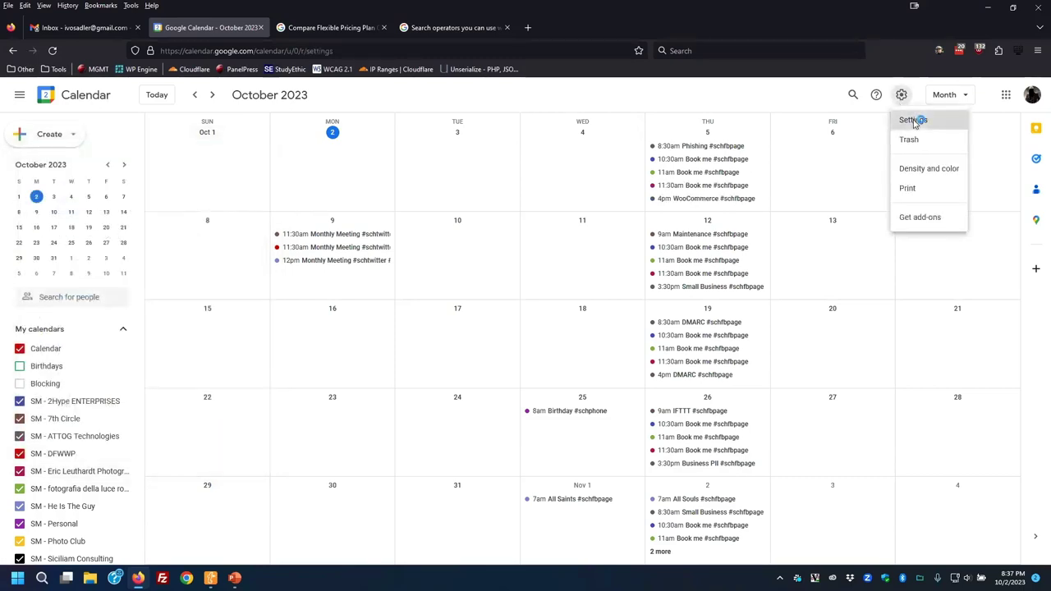
{"action": "left_click", "coordinate": [913, 119]}
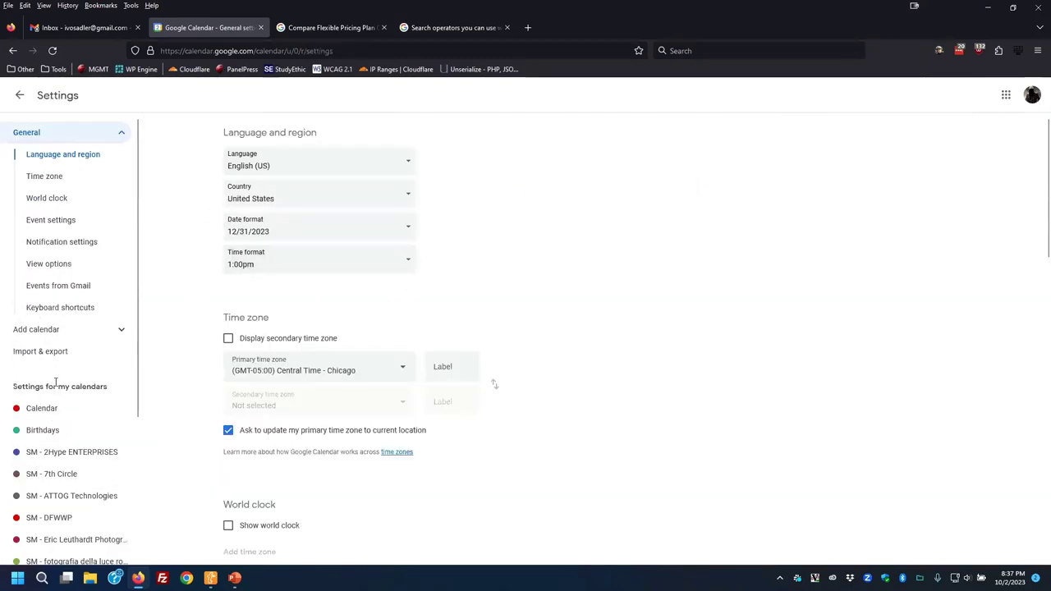
{"action": "left_click", "coordinate": [63, 409]}
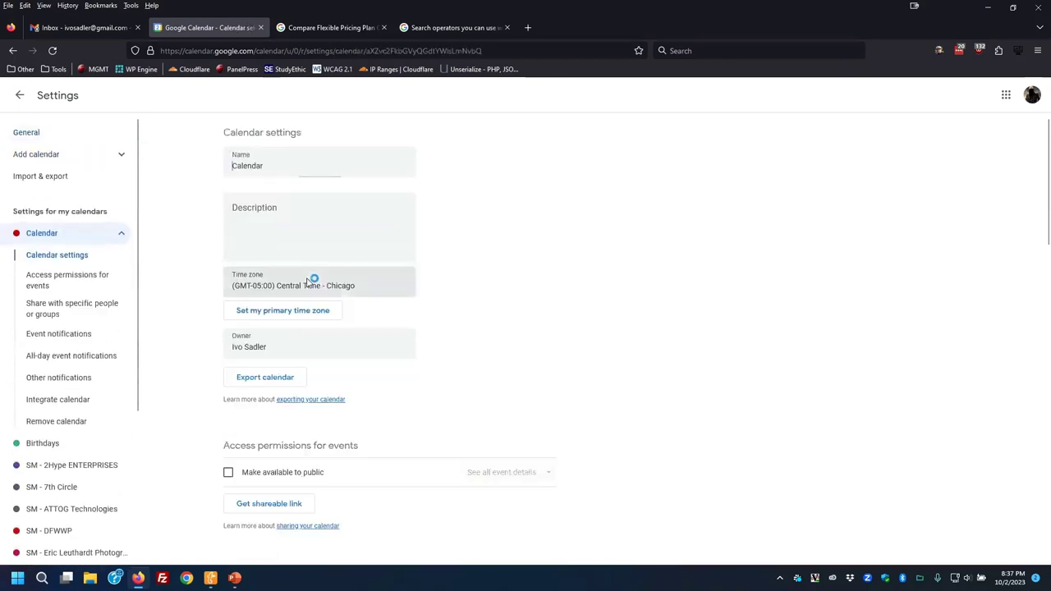
{"action": "scroll", "coordinate": [454, 311], "scroll_direction": "down", "scroll_amount": 10}
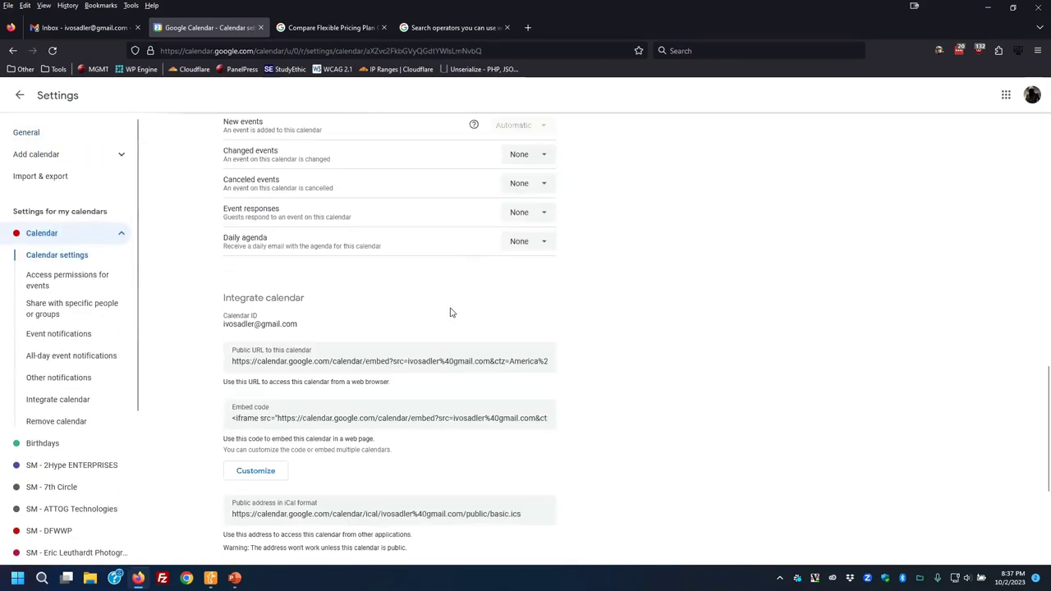
Enable Speedy meetings in the general event settings.
{"action": "left_click", "coordinate": [35, 132]}
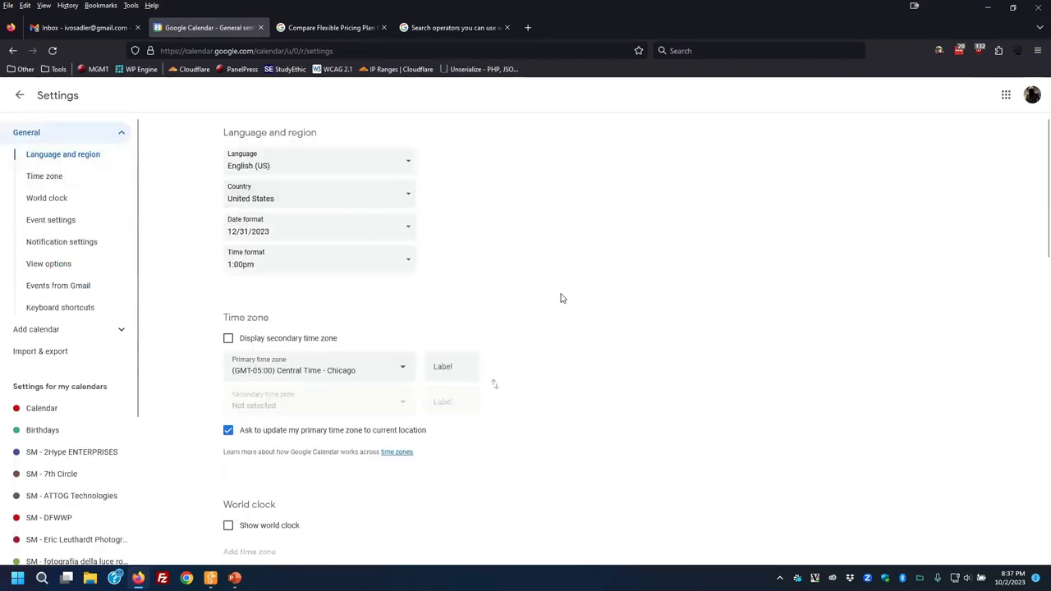
{"action": "scroll", "coordinate": [561, 298], "scroll_direction": "down", "scroll_amount": 3}
{"action": "scroll", "coordinate": [561, 298], "scroll_direction": "down", "scroll_amount": 3}
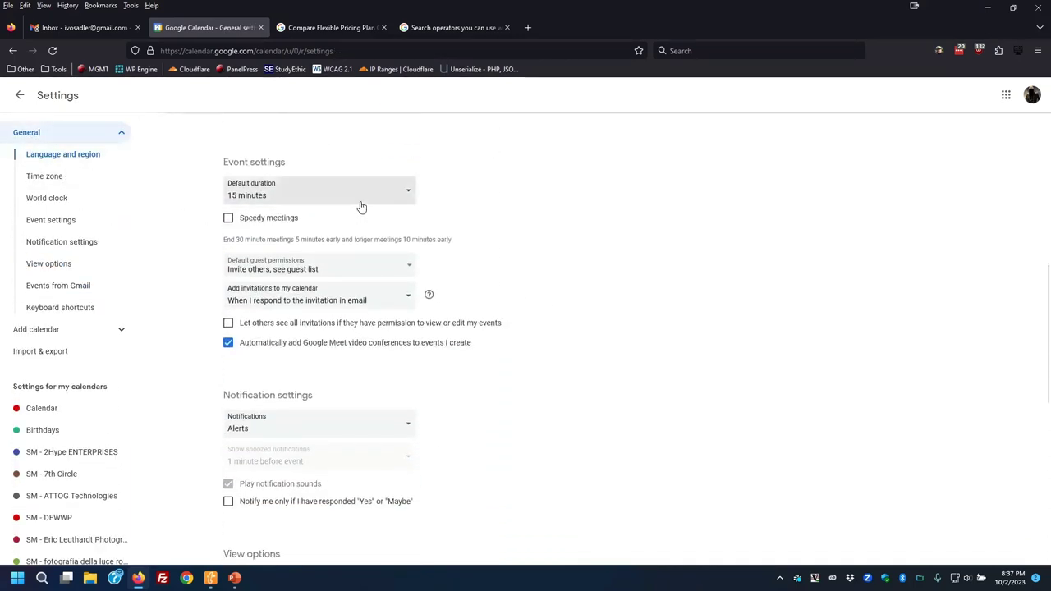
{"action": "left_click", "coordinate": [368, 219]}
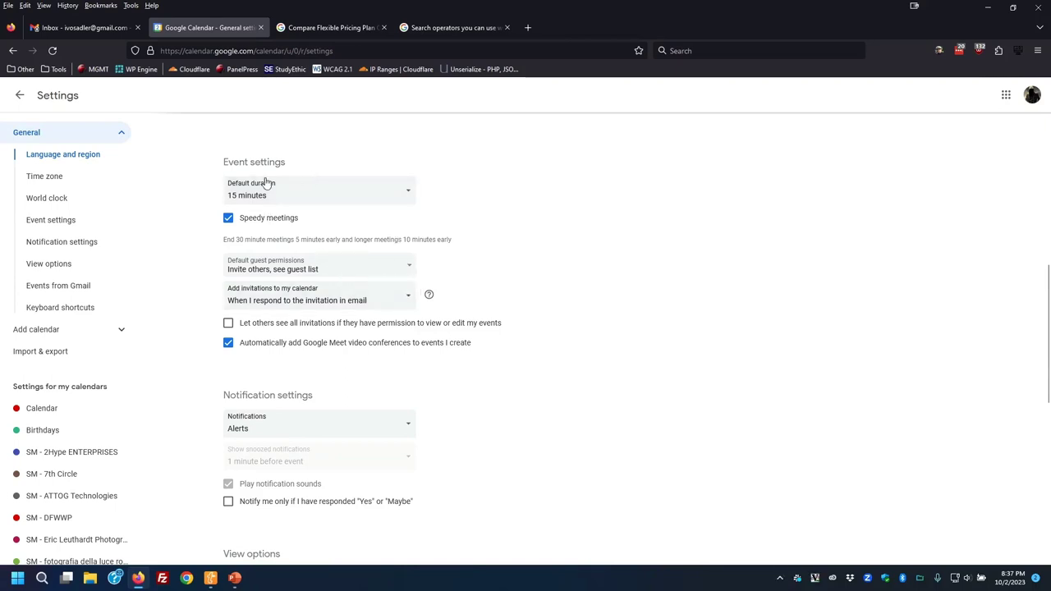
Go back to the month view and open another new event draft.
{"action": "left_click", "coordinate": [22, 96]}
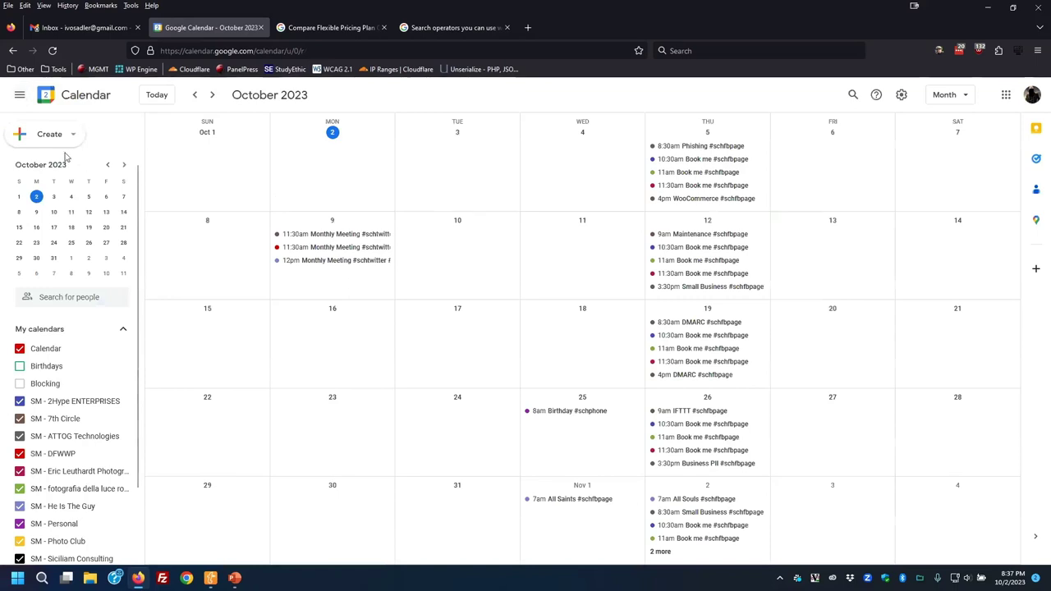
{"action": "left_click", "coordinate": [46, 137]}
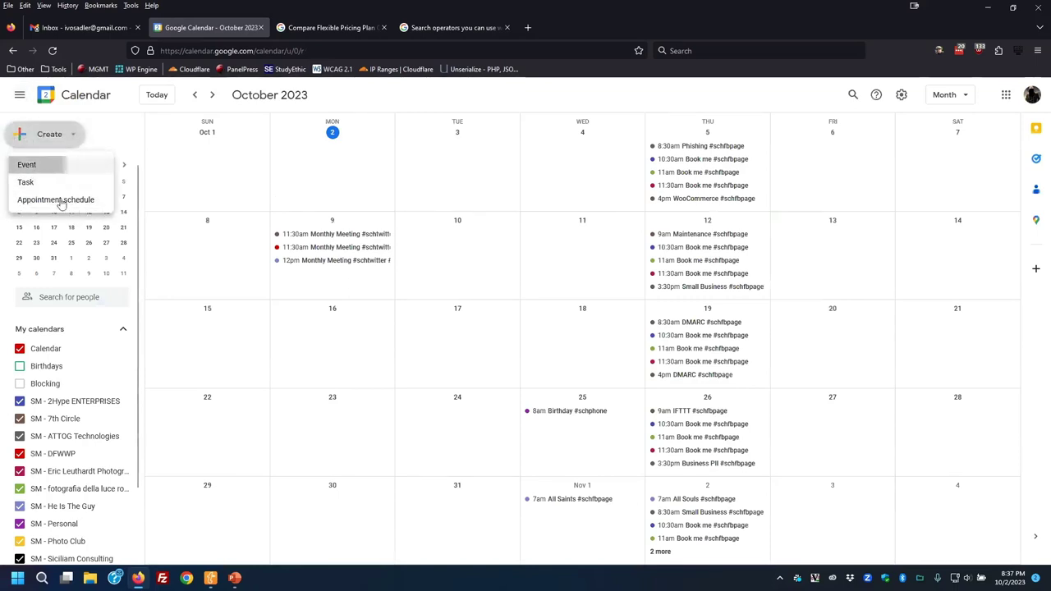
{"action": "left_click", "coordinate": [32, 165]}
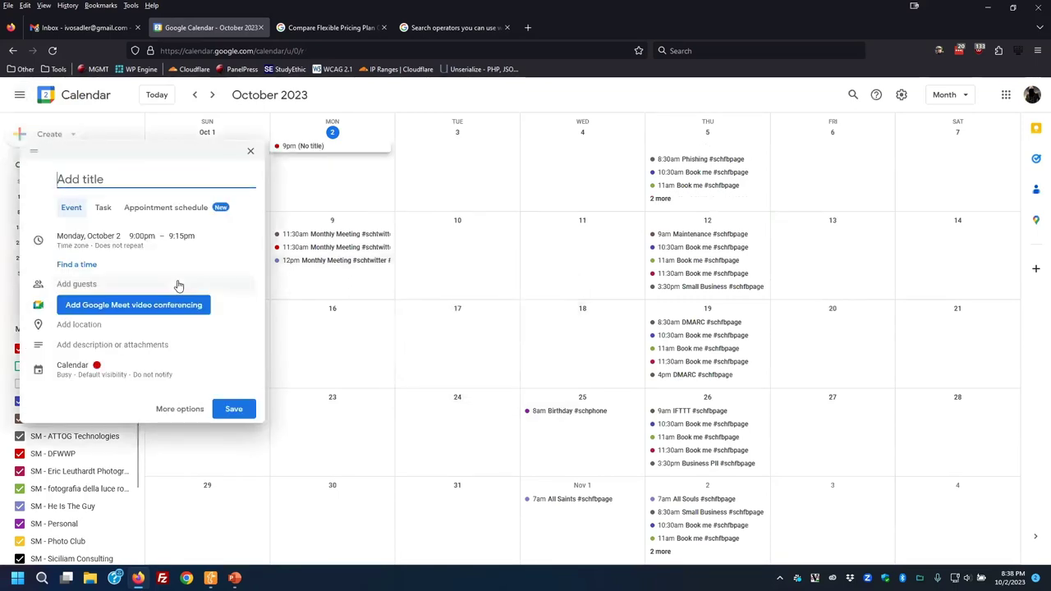
Open the new event in the full editor and add one of the suggested contacts as a guest.
{"action": "left_click", "coordinate": [179, 409]}
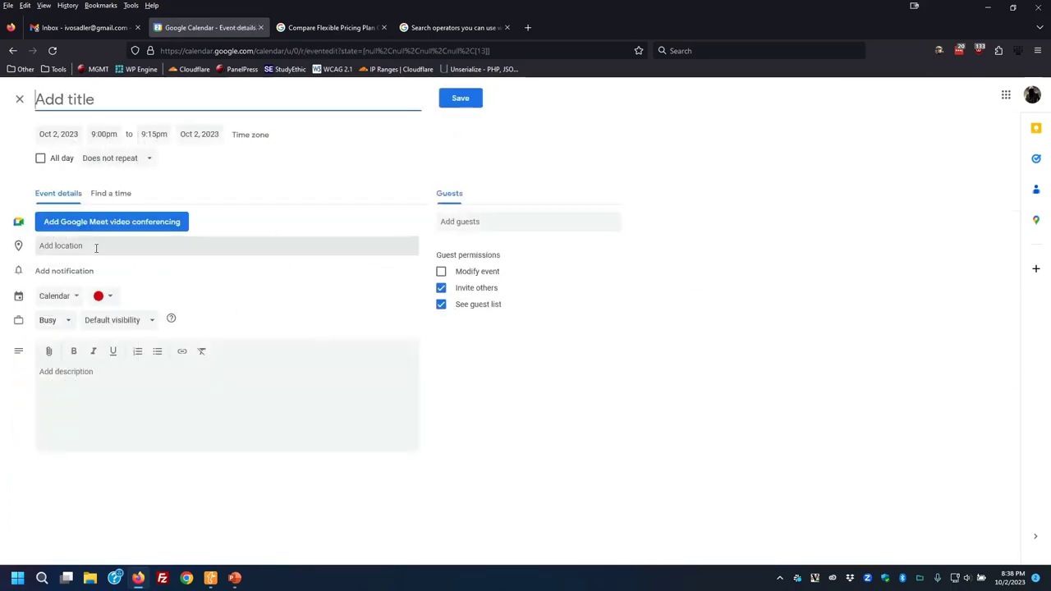
{"action": "left_click", "coordinate": [95, 246]}
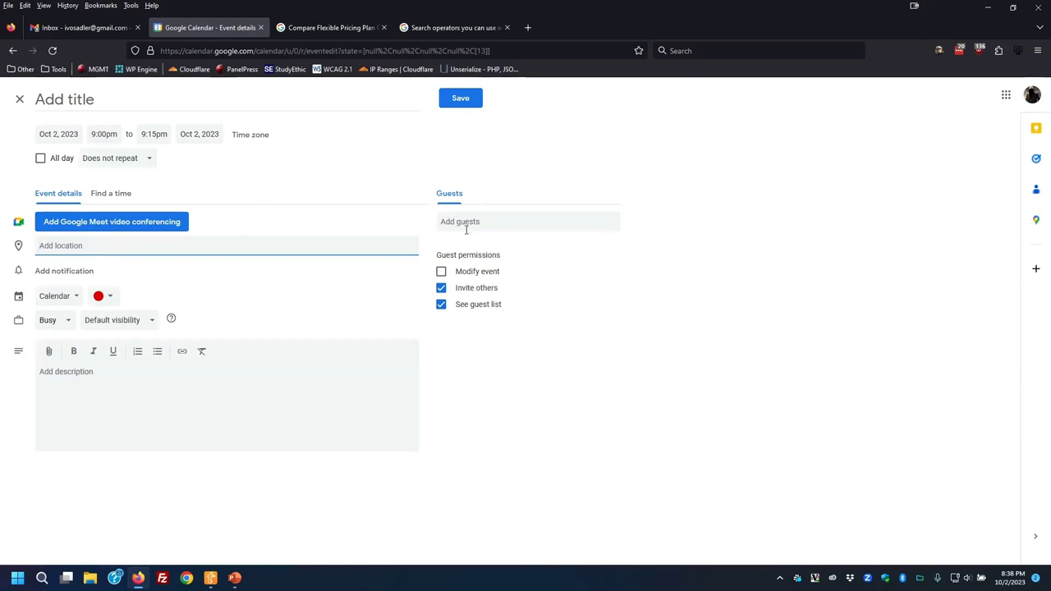
{"action": "left_click", "coordinate": [515, 221]}
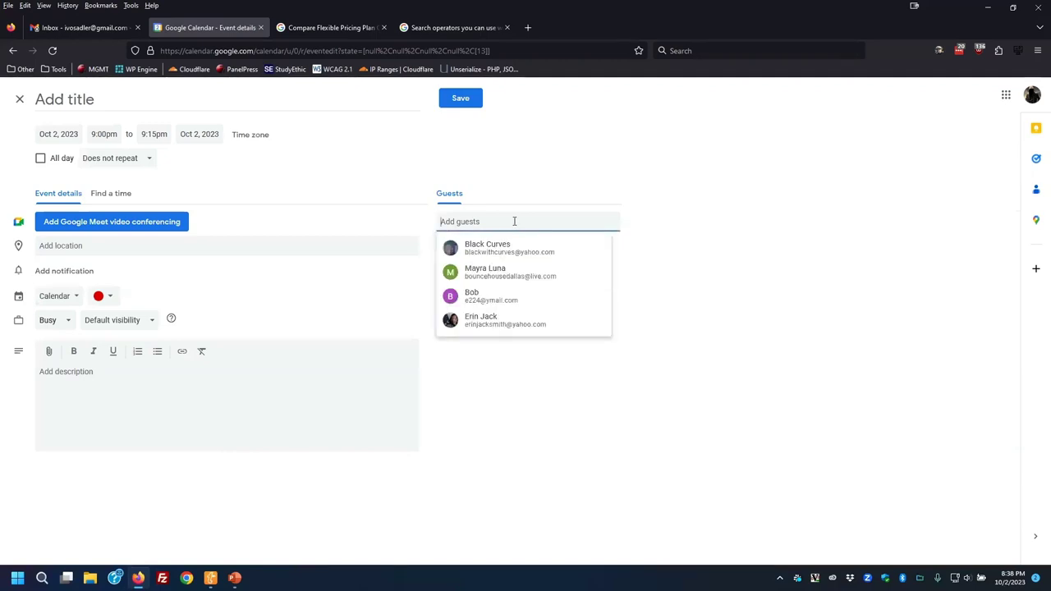
{"action": "left_click", "coordinate": [502, 306]}
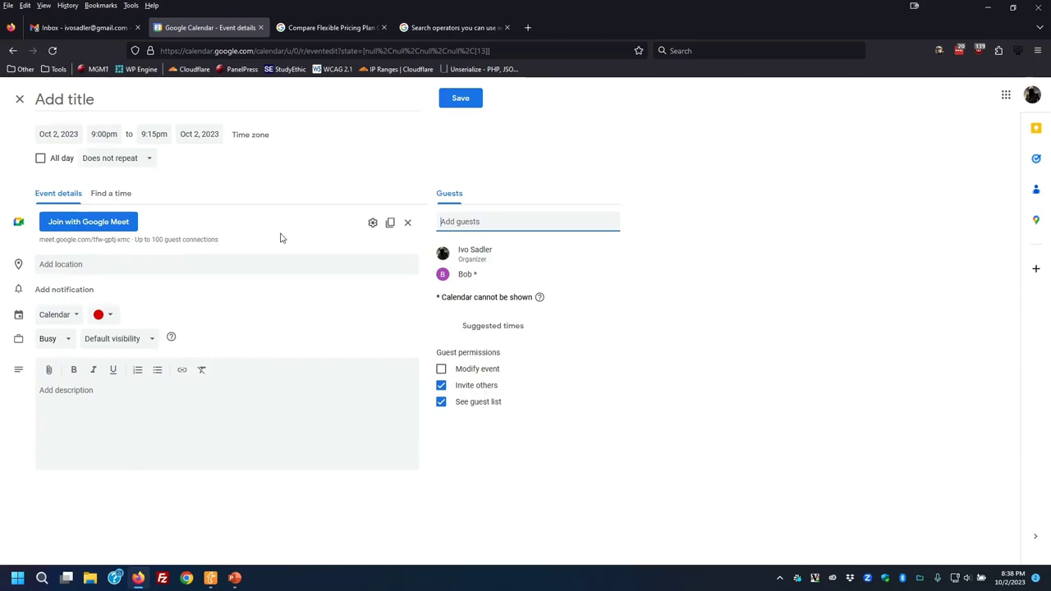
Close the calendar page without saving the event draft and return to the Gmail inbox.
{"action": "left_click", "coordinate": [260, 28]}
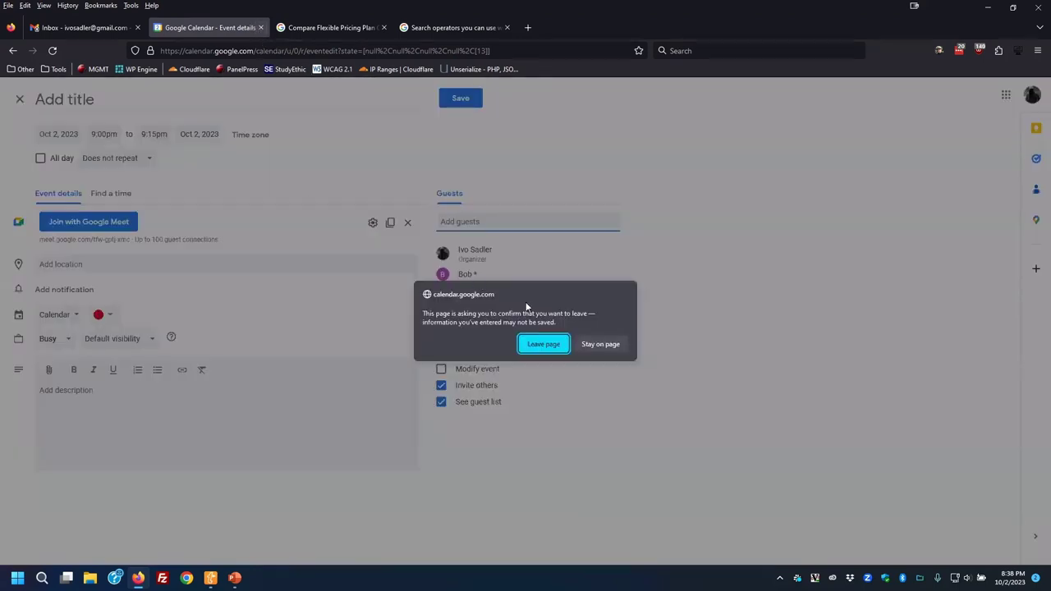
{"action": "left_click", "coordinate": [548, 347]}
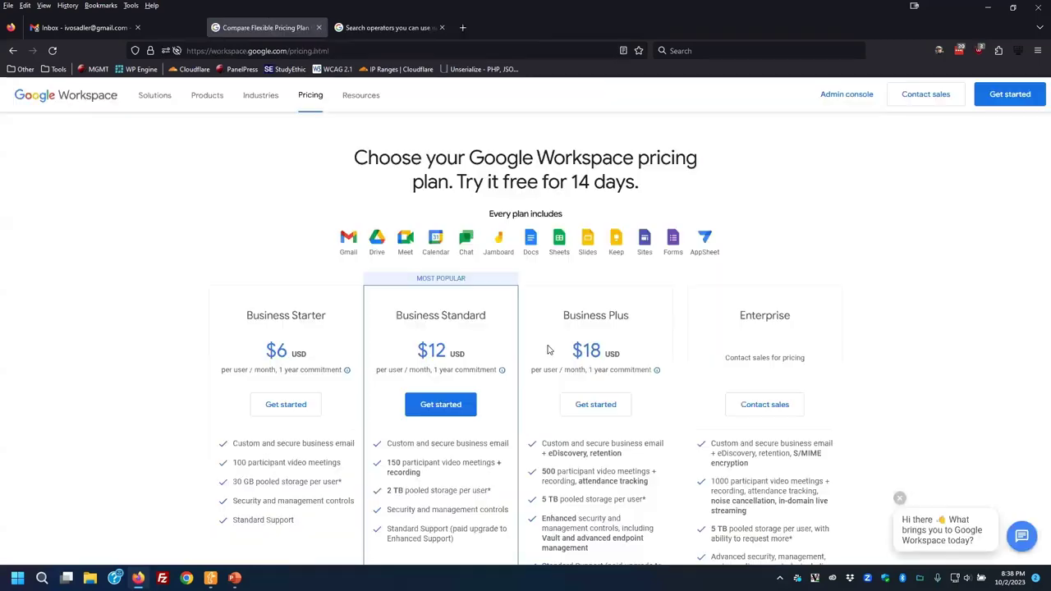
{"action": "left_click", "coordinate": [107, 28]}
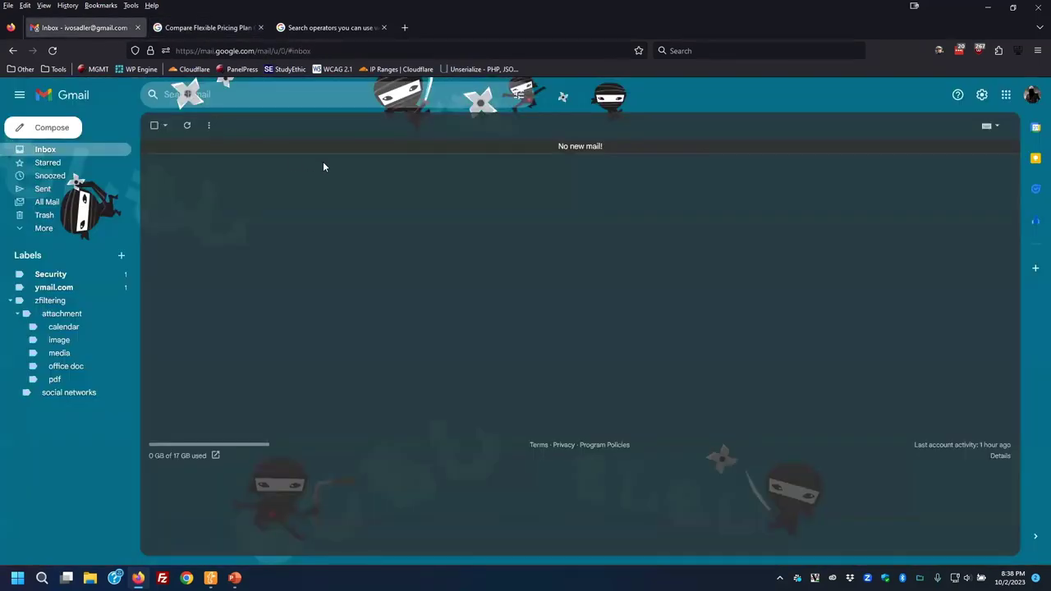
Look through the full list of Google apps available from Gmail.
{"action": "left_click", "coordinate": [1009, 102]}
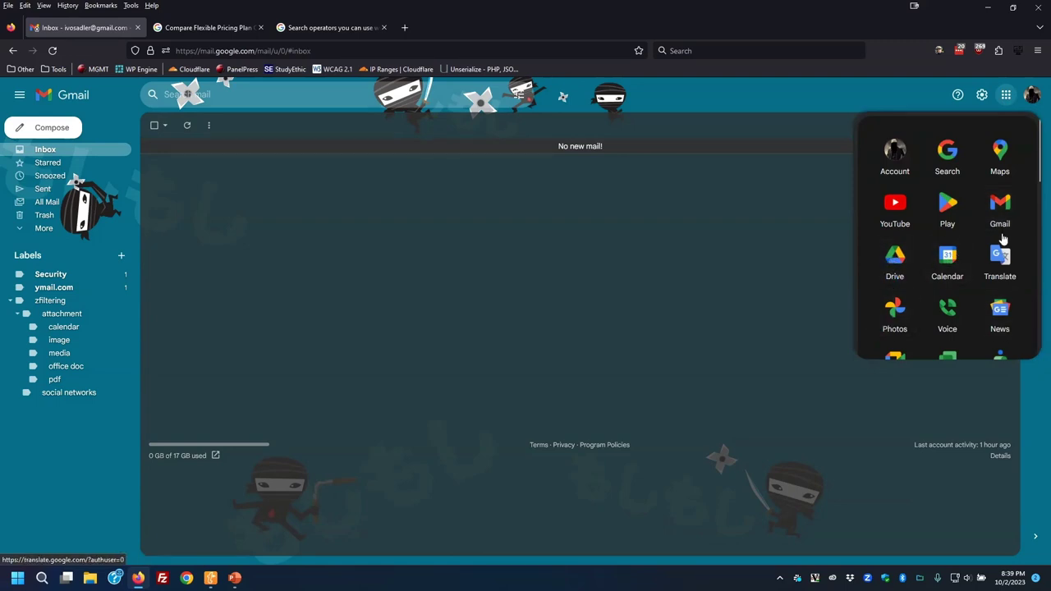
{"action": "scroll", "coordinate": [1002, 240], "scroll_direction": "down", "scroll_amount": 3}
{"action": "scroll", "coordinate": [1002, 238], "scroll_direction": "down", "scroll_amount": 6}
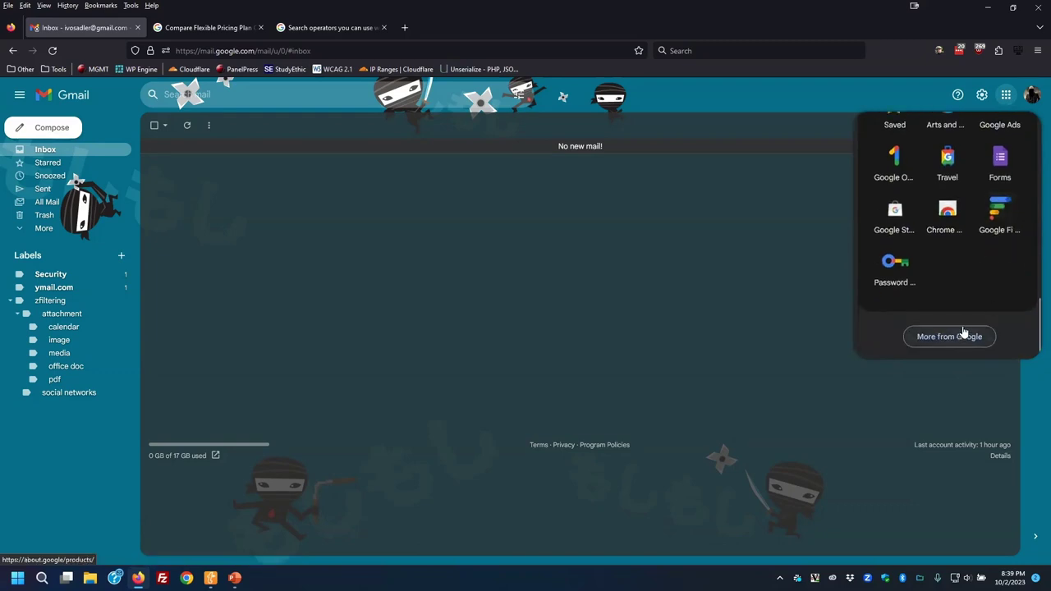
{"action": "scroll", "coordinate": [964, 332], "scroll_direction": "up", "scroll_amount": 6}
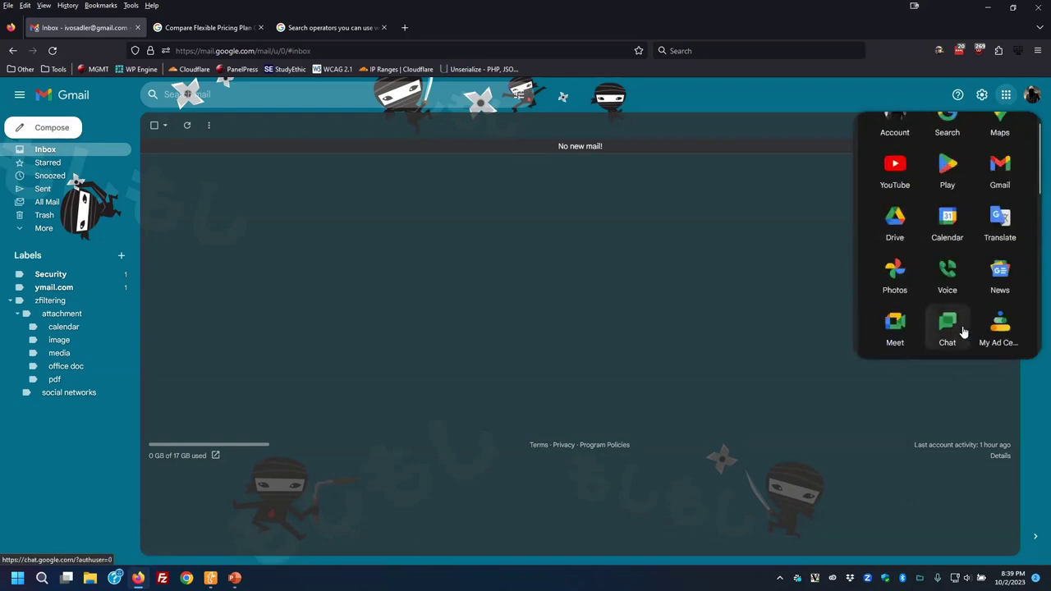
{"action": "left_click", "coordinate": [796, 95]}
Switch to the PowerPoint slide show on Google Workspace Core Services.
{"action": "key", "text": "alt+Tab"}
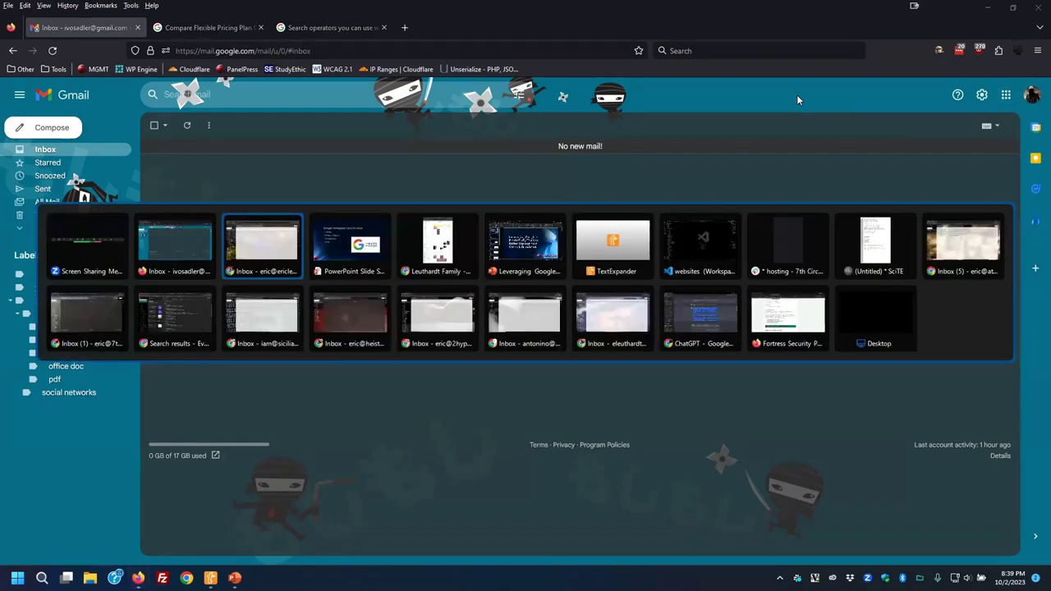
{"action": "key", "text": "alt+Tab"}
{"action": "key", "text": "alt+Tab"}
{"action": "key", "text": "alt+Tab"}
{"action": "key", "text": "alt+Tab"}
{"action": "key", "text": "alt+Tab"}
{"action": "key", "text": "alt+Tab"}
{"action": "key", "text": "alt+Tab"}
{"action": "key", "text": "alt+Tab"}
{"action": "key", "text": "alt+Tab"}
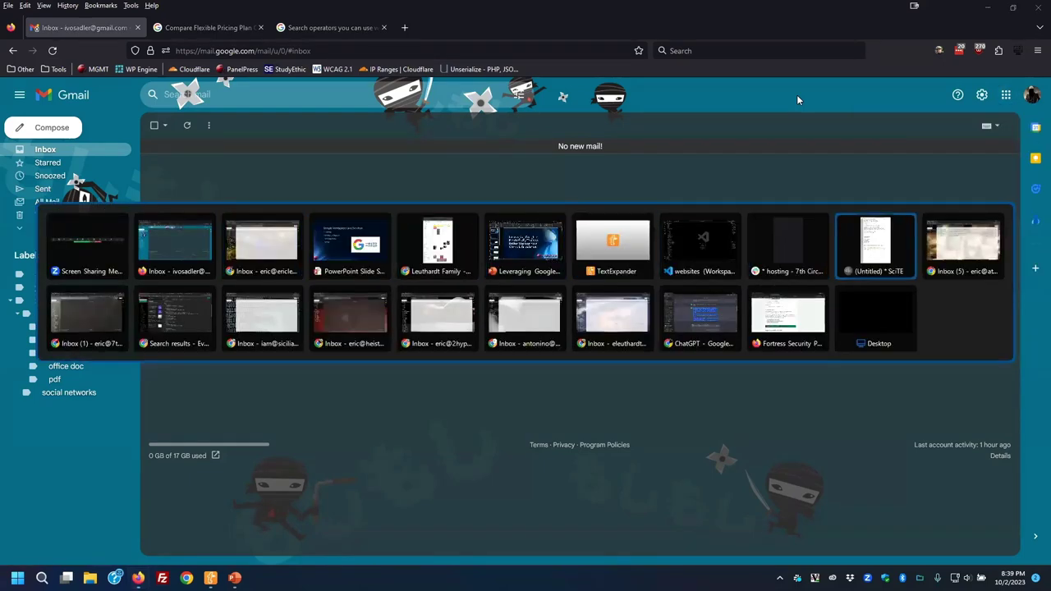
{"action": "key", "text": "alt+Tab"}
{"action": "key", "text": "alt+Tab"}
{"action": "key", "text": "alt+Tab"}
{"action": "key", "text": "alt+Tab"}
{"action": "key", "text": "alt+Tab"}
{"action": "key", "text": "alt+Tab"}
{"action": "key", "text": "alt+Tab"}
{"action": "key", "text": "alt+Tab"}
{"action": "key", "text": "alt+Tab"}
{"action": "key", "text": "alt+Tab"}
{"action": "key", "text": "alt+Tab"}
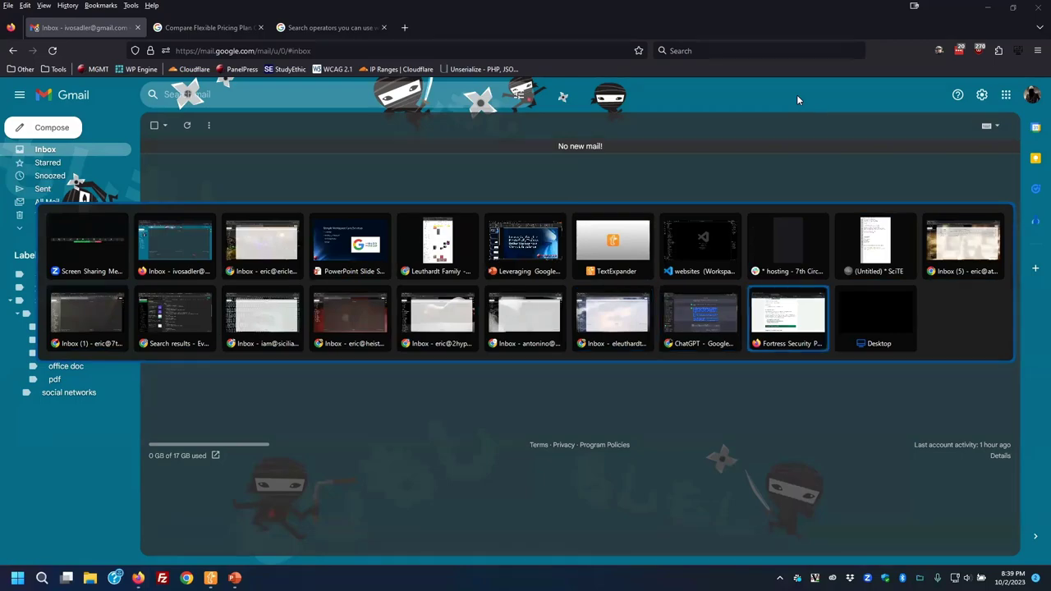
{"action": "key", "text": "alt+Tab"}
{"action": "key", "text": "alt+Tab"}
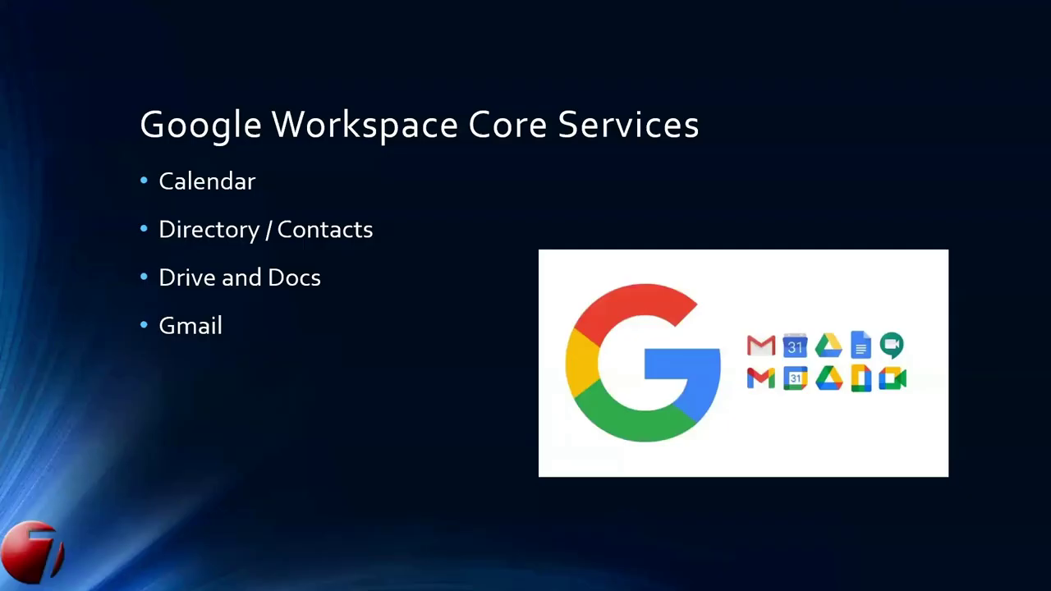
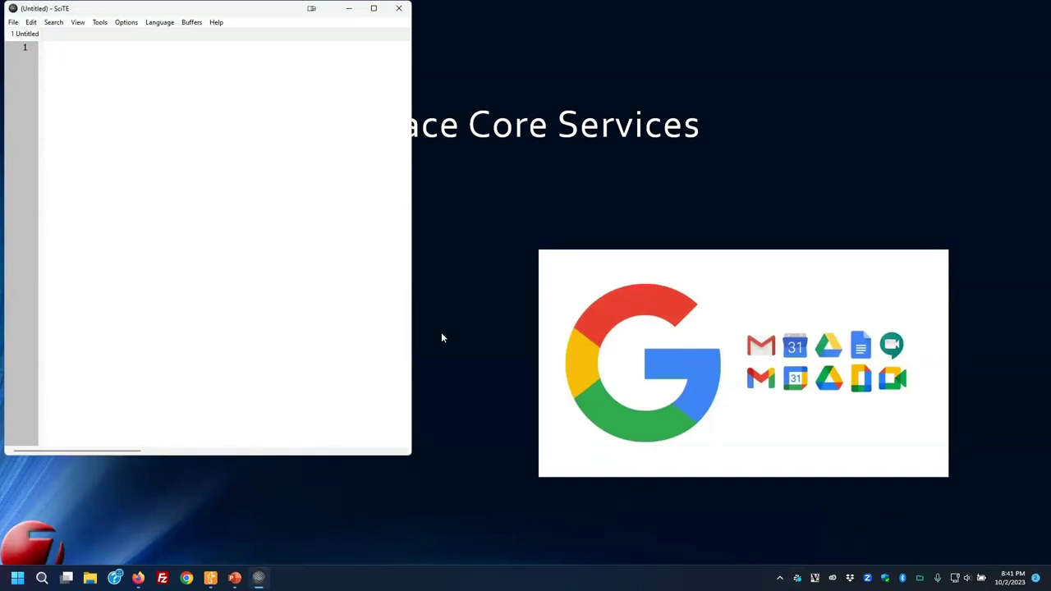
Enlarge the SciTE text and window, and write a placeholder Gmail address with "name" before the @ sign.
{"action": "scroll", "coordinate": [254, 190], "scroll_direction": "up", "scroll_amount": 2, "text": "ctrl"}
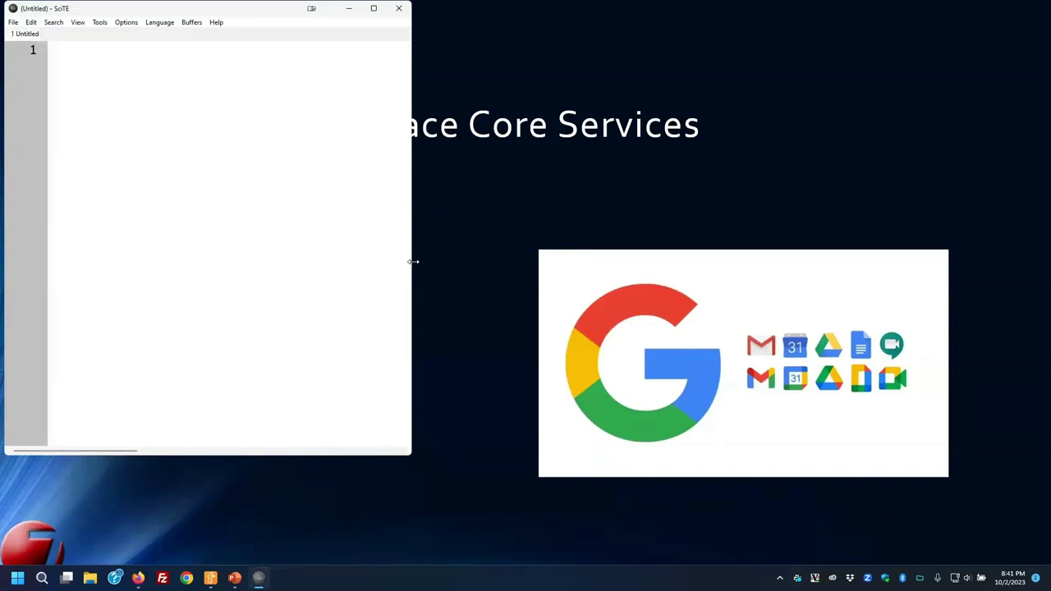
{"action": "left_click_drag", "start_coordinate": [413, 261], "coordinate": [864, 288]}
{"action": "type", "text": "name@gmail.com"}
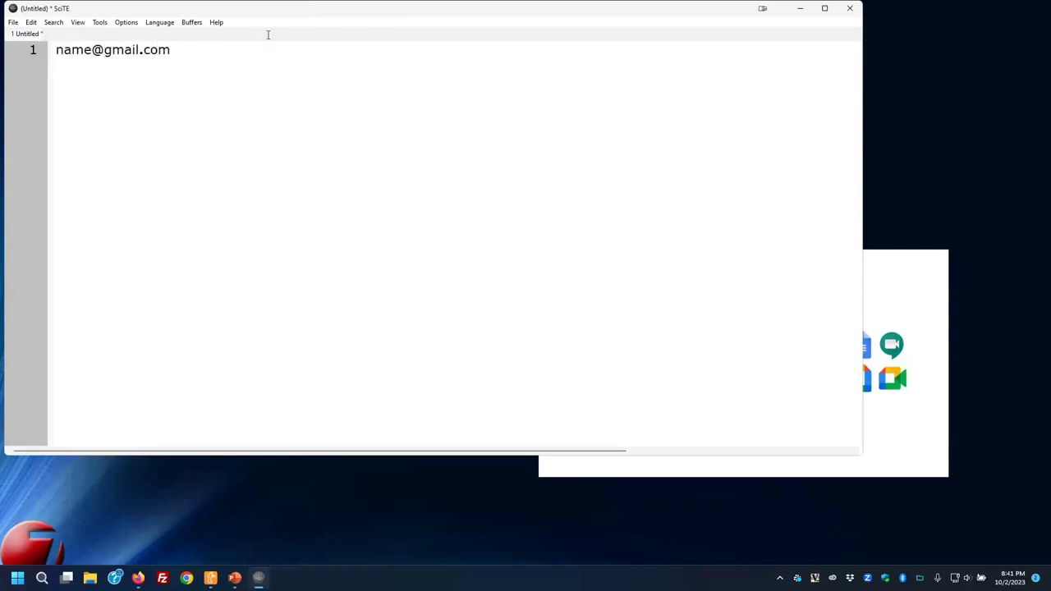
Insert +123 before the @ sign of the placeholder address and replace the digits with citi.
{"action": "type", "text": "+123"}
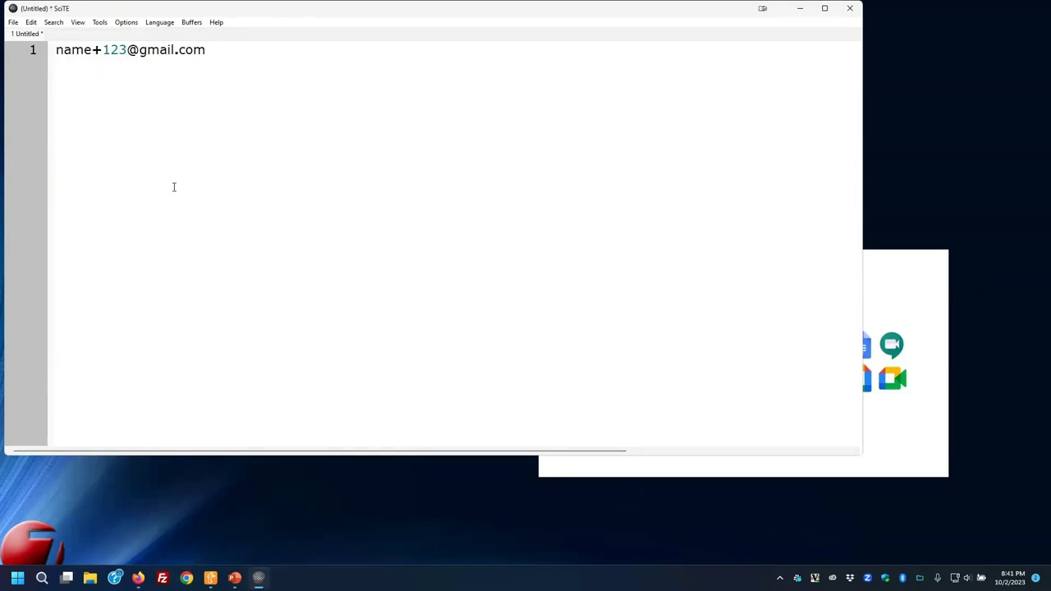
{"action": "key", "text": "shift+Left"}
{"action": "key", "text": "shift+Left"}
{"action": "key", "text": "shift+Left"}
{"action": "type", "text": "citi"}
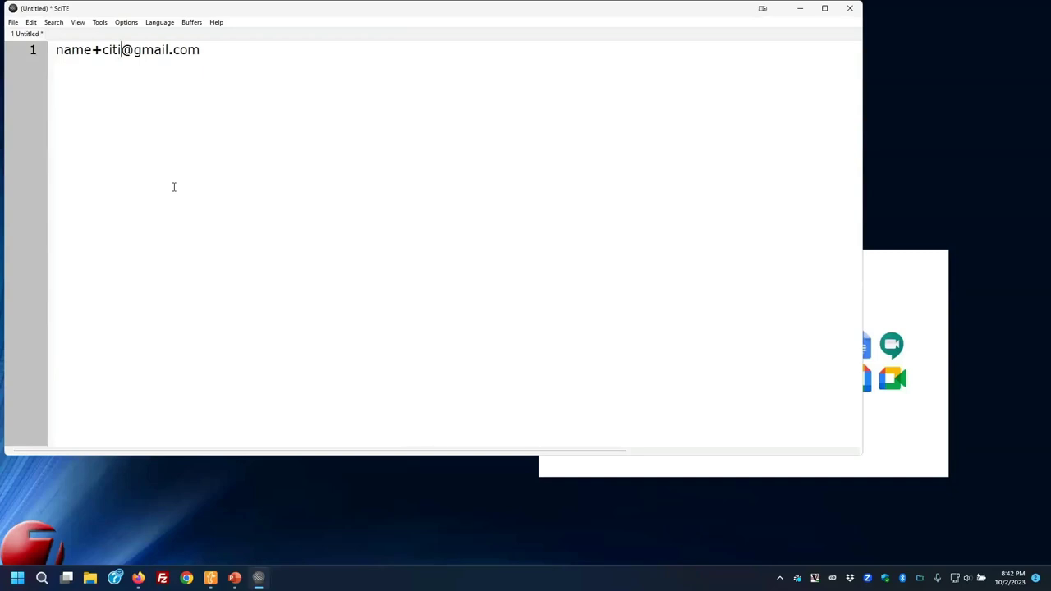
Add two blank lines below the placeholder address.
{"action": "key", "text": "End"}
{"action": "key", "text": "Return"}
{"action": "key", "text": "Return"}
{"action": "left_click_drag", "start_coordinate": [205, 49], "coordinate": [56, 49]}
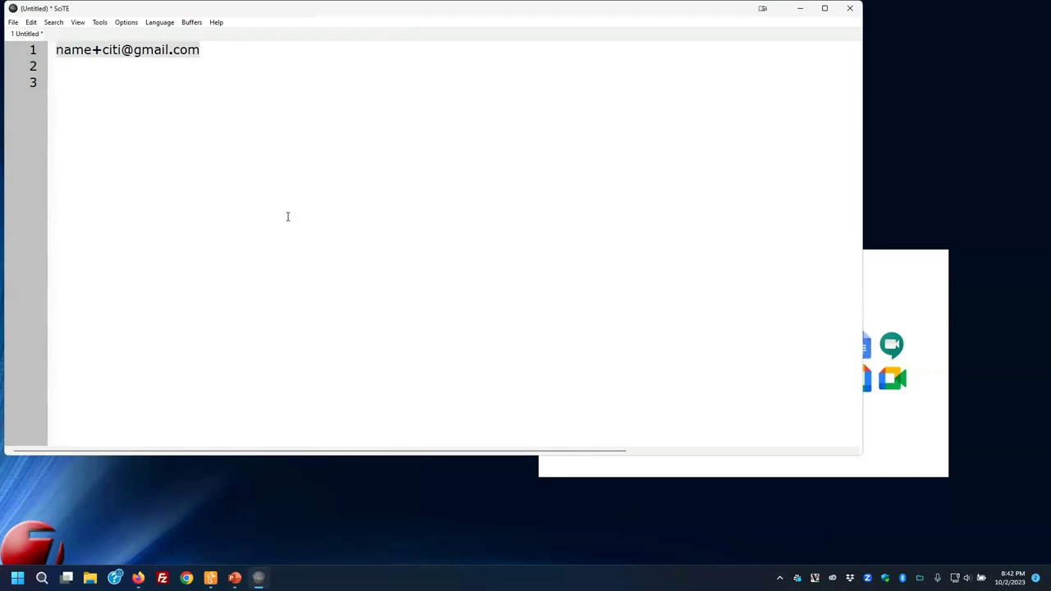
{"action": "left_click", "coordinate": [93, 82]}
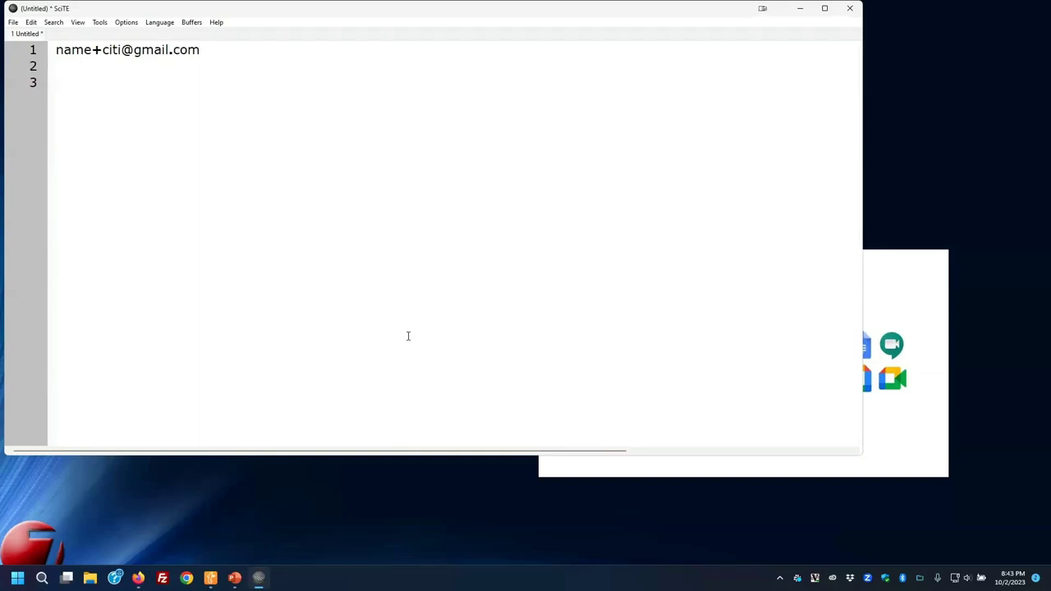
Write "group = finaince_sdefrgthyjukiujhygtfrd@domains" on the third line.
{"action": "key", "text": "ctrl+Home"}
{"action": "key", "text": "Right"}
{"action": "key", "text": "Right"}
{"action": "key", "text": "Right"}
{"action": "key", "text": "Right"}
{"action": "key", "text": "Right"}
{"action": "key", "text": "Left"}
{"action": "key", "text": "Down"}
{"action": "key", "text": "Down"}
{"action": "type", "text": "group = finaince"}
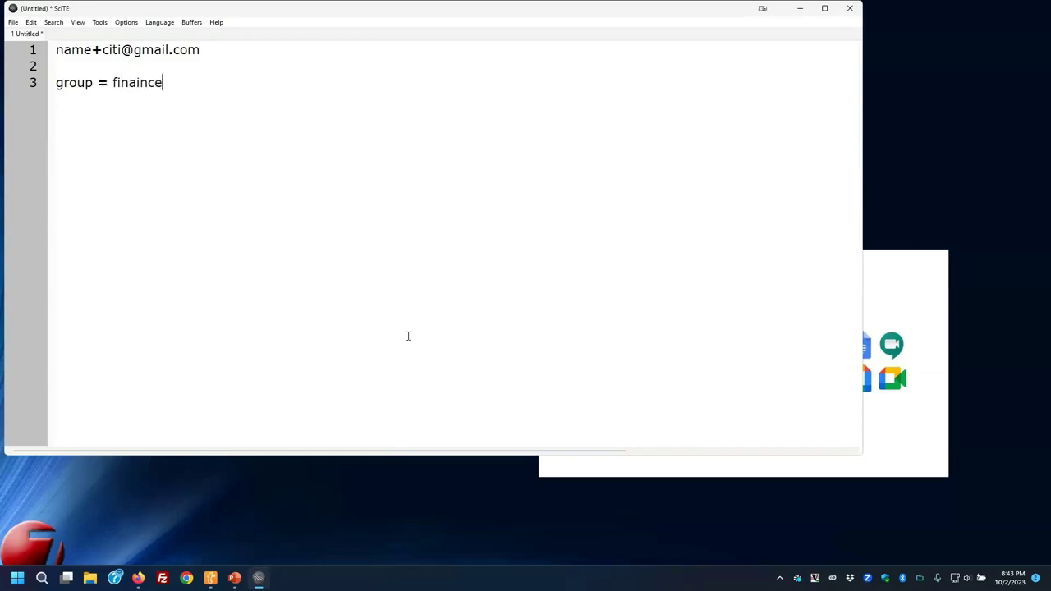
{"action": "type", "text": "_sdefrgthyjukiujhygtfrd"}
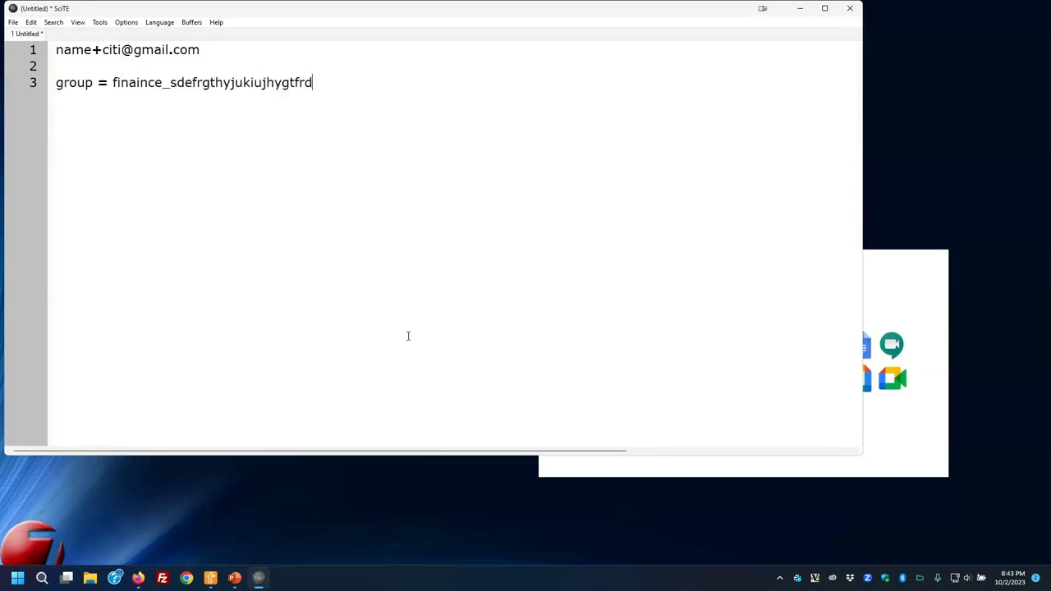
{"action": "type", "text": "@domains"}
Add nospm_citi@domain on the line below the group and highlight the +citi suffix and name in the first line.
{"action": "key", "text": "Return"}
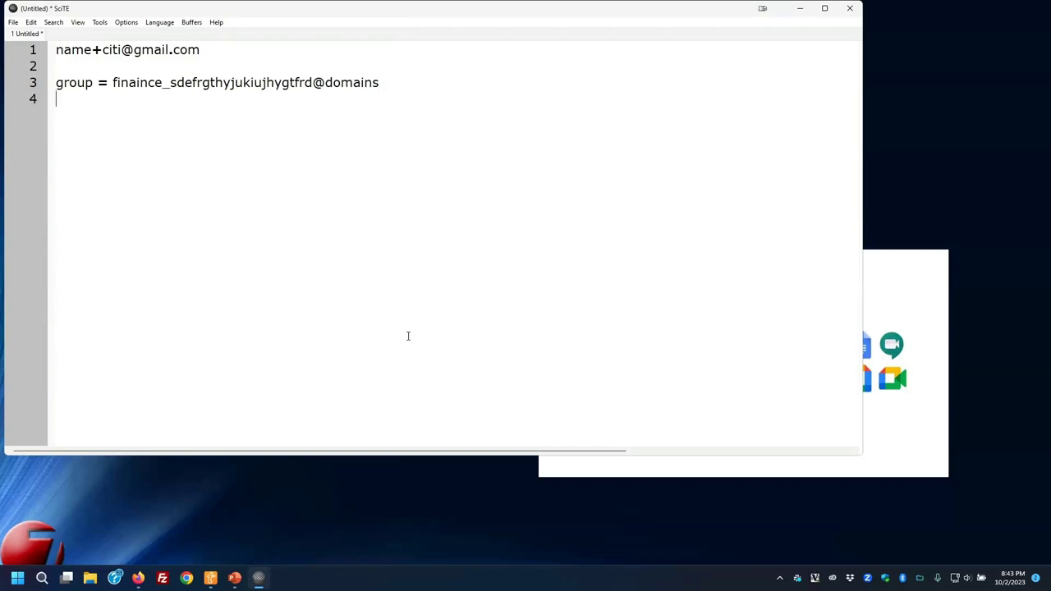
{"action": "type", "text": "nospm_citi@"}
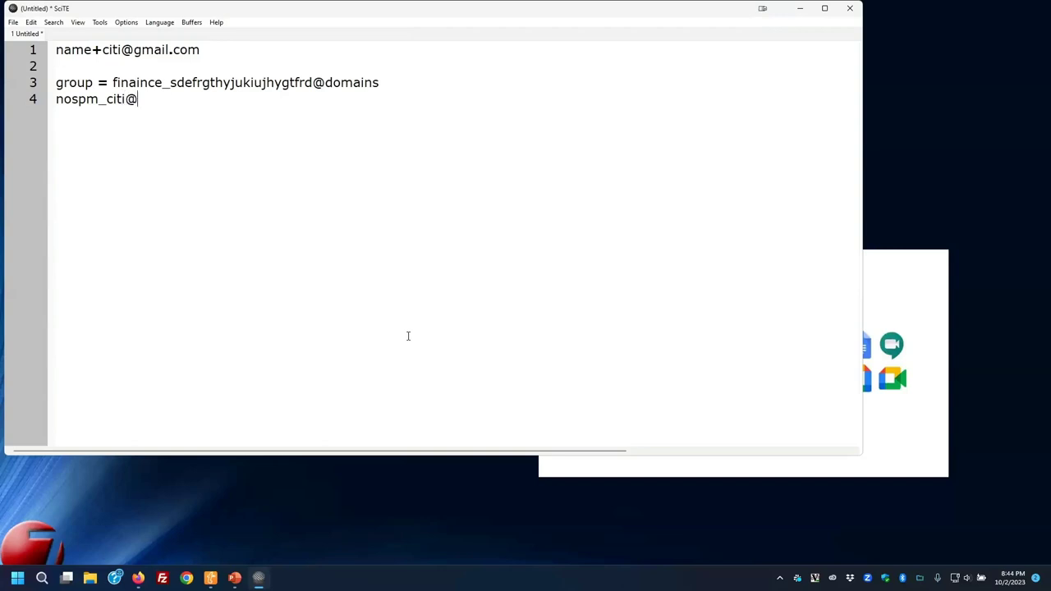
{"action": "type", "text": "domain"}
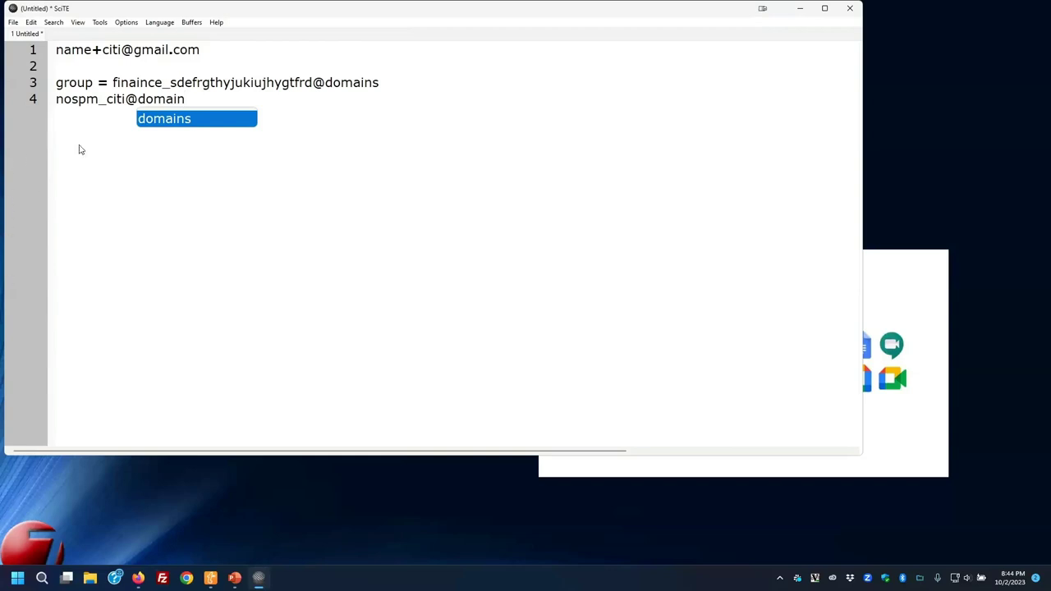
{"action": "left_click_drag", "start_coordinate": [96, 49], "coordinate": [121, 50]}
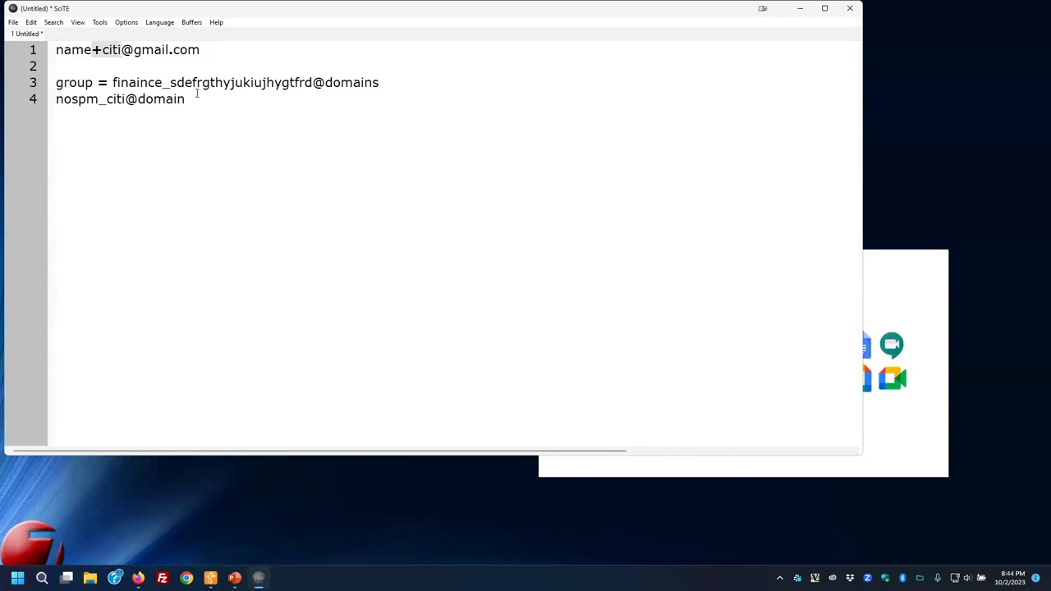
{"action": "double_click", "coordinate": [74, 51]}
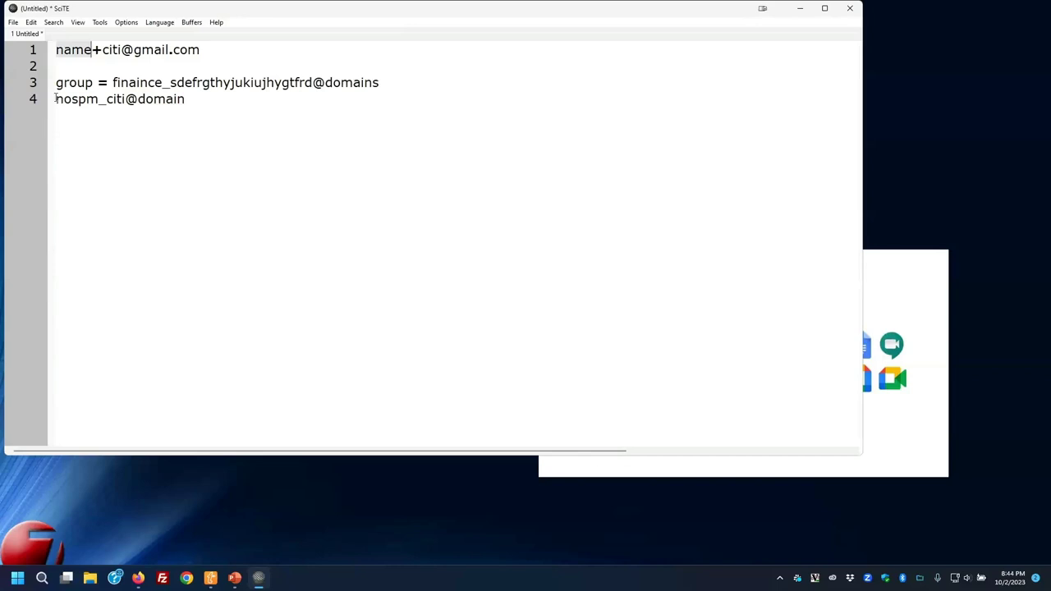
Indent the nospm_citi@domain line and insert somethin@ on its own line above it.
{"action": "key", "text": "Down"}
{"action": "key", "text": "Down"}
{"action": "key", "text": "Down"}
{"action": "key", "text": "Home"}
{"action": "key", "text": "Tab"}
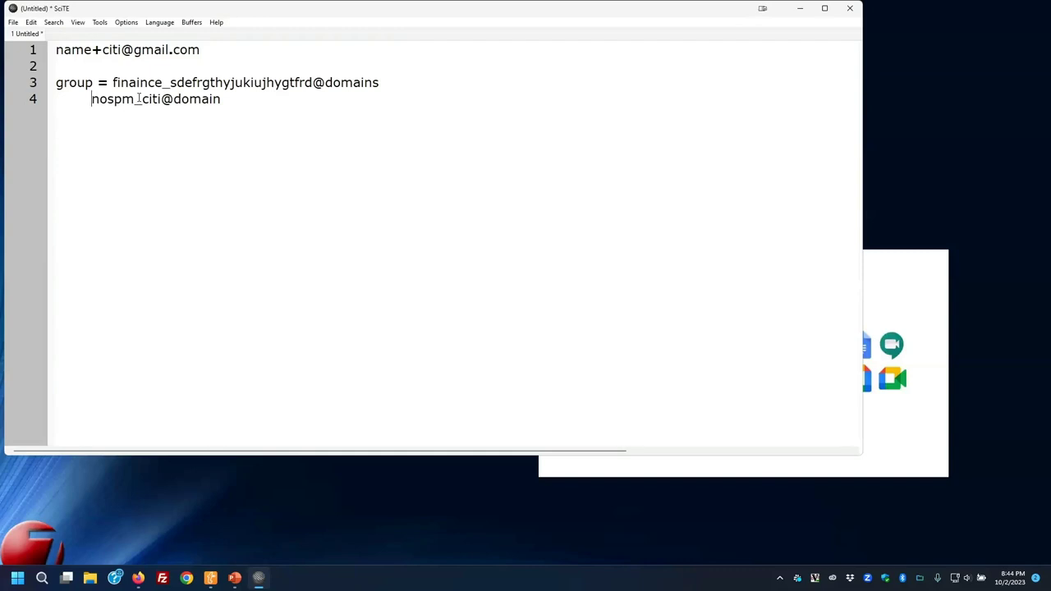
{"action": "type", "text": "thin"}
{"action": "type", "text": "@"}
{"action": "key", "text": "Return"}
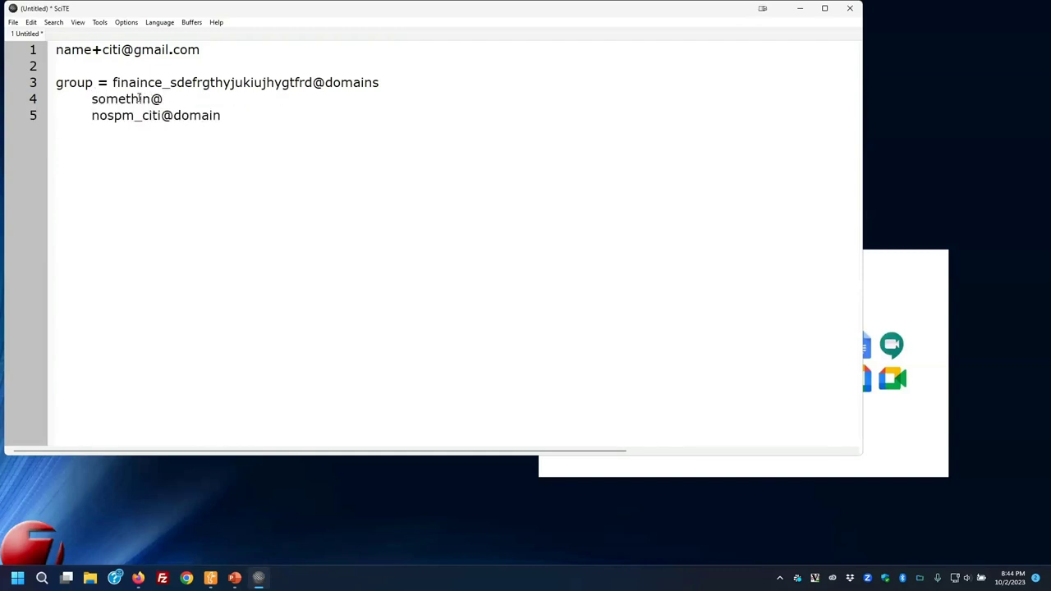
Add a further-indented somethin+ line directly beneath somethin@.
{"action": "key", "text": "Return"}
{"action": "left_click", "coordinate": [207, 113]}
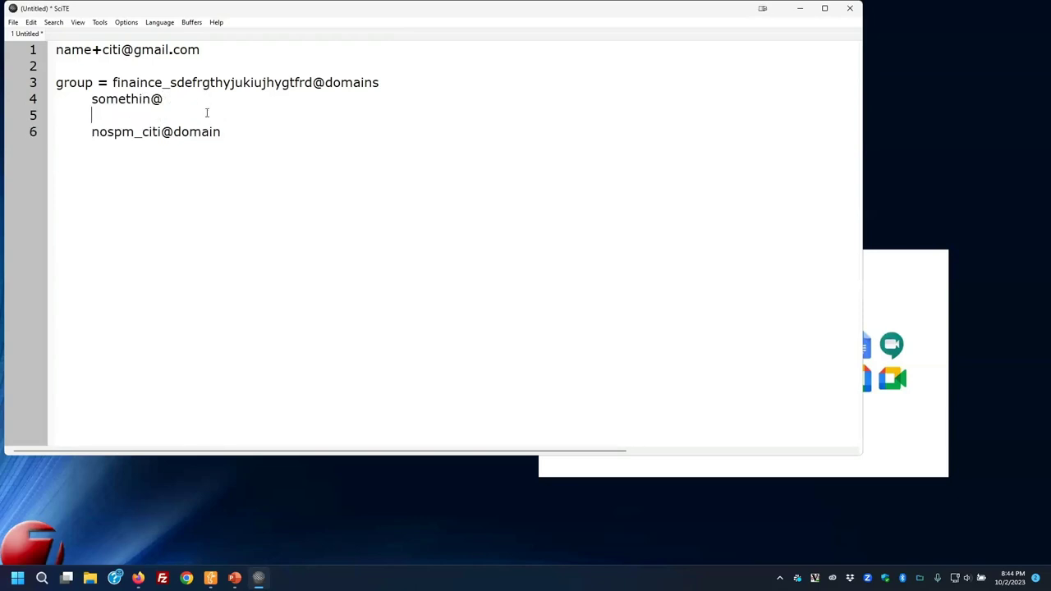
{"action": "key", "text": "Tab"}
{"action": "type", "text": "somethin+"}
Delete the group line together with the indented entries beneath it.
{"action": "left_click", "coordinate": [147, 82]}
{"action": "left_click", "coordinate": [53, 82]}
{"action": "left_click", "coordinate": [108, 82], "text": "shift"}
{"action": "left_click", "coordinate": [122, 84], "text": "shift"}
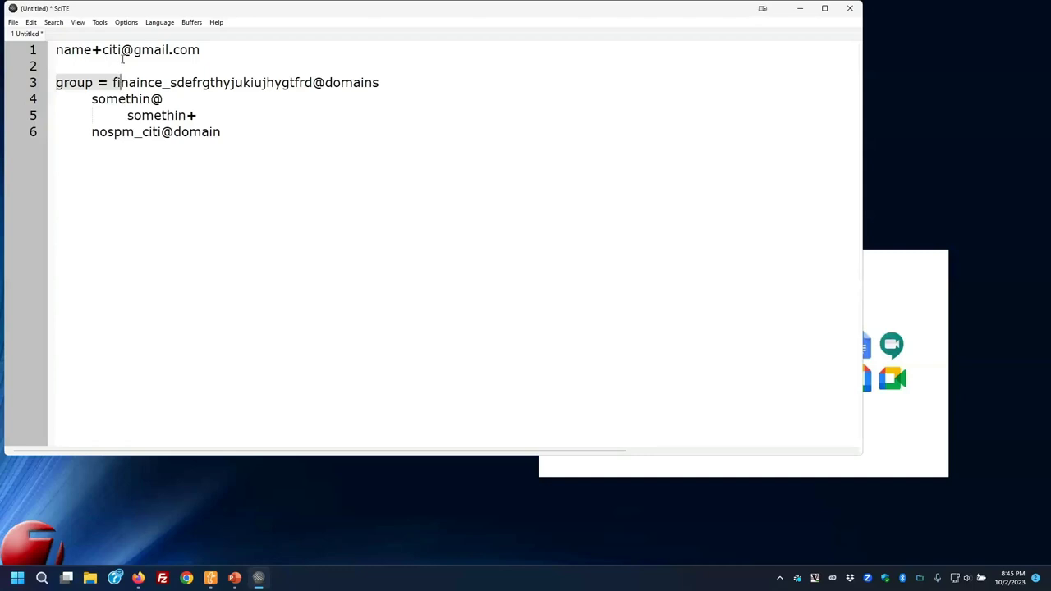
{"action": "left_click_drag", "start_coordinate": [242, 133], "coordinate": [56, 116]}
{"action": "left_click_drag", "start_coordinate": [5, 89], "coordinate": [6, 84]}
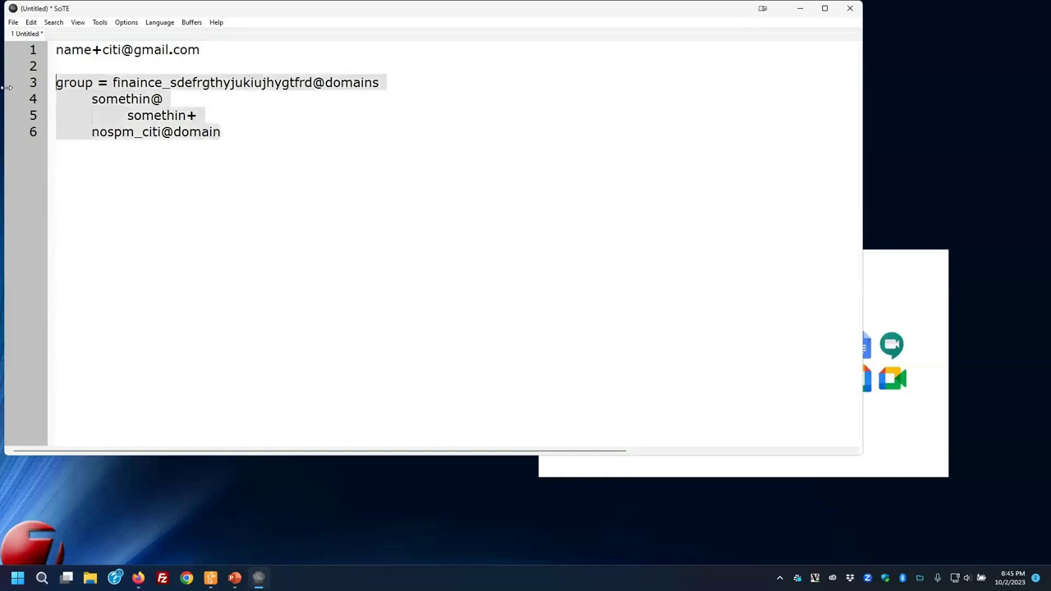
{"action": "key", "text": "Delete"}
{"action": "right_click", "coordinate": [65, 169]}
Remove the +citi suffix from the placeholder address in the first line.
{"action": "left_click", "coordinate": [93, 49]}
{"action": "key", "text": "shift+Right"}
{"action": "key", "text": "shift+Right"}
{"action": "key", "text": "shift+Right"}
{"action": "key", "text": "shift+Right"}
{"action": "key", "text": "shift+Right"}
{"action": "key", "text": "Delete"}
Insert a dot in the placeholder address between "na" and "me".
{"action": "key", "text": "Left"}
{"action": "key", "text": "Left"}
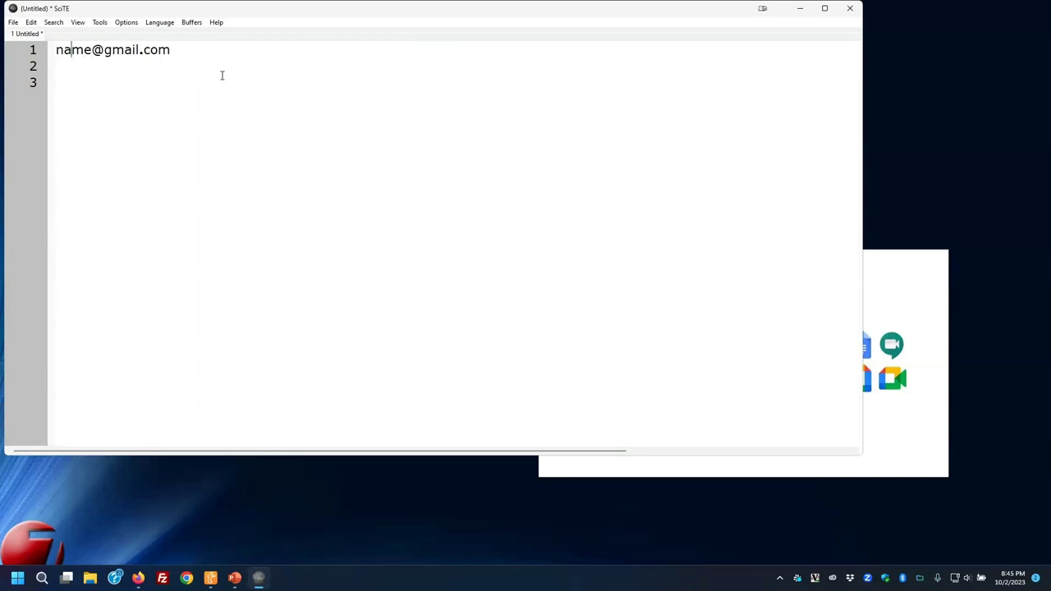
{"action": "type", "text": "."}
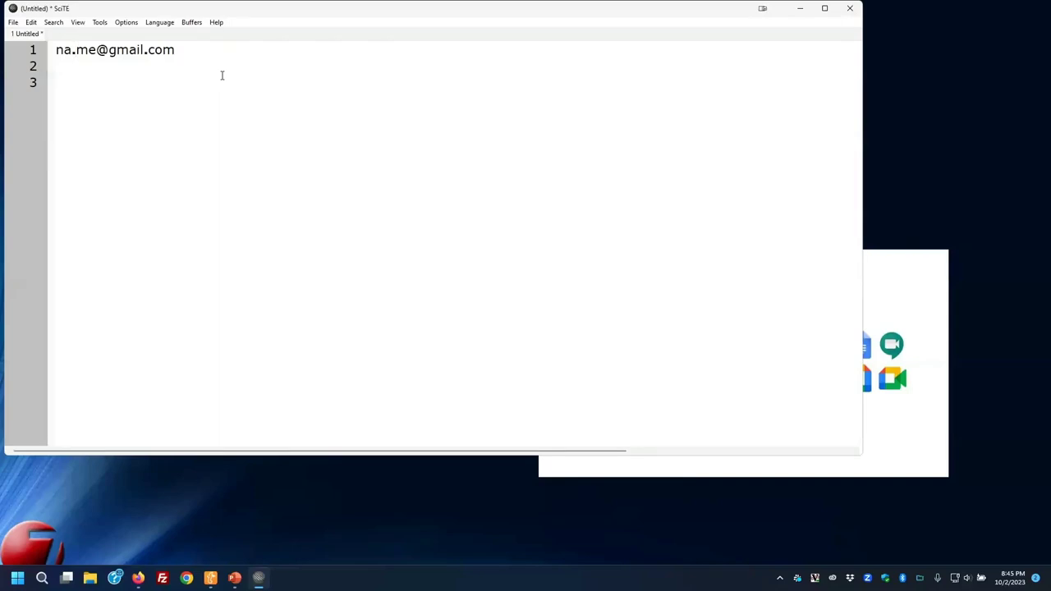
{"action": "key", "text": "Left"}
{"action": "type", "text": "."}
{"action": "key", "text": "Right"}
{"action": "key", "text": "Right"}
{"action": "key", "text": "Right"}
{"action": "type", "text": "."}
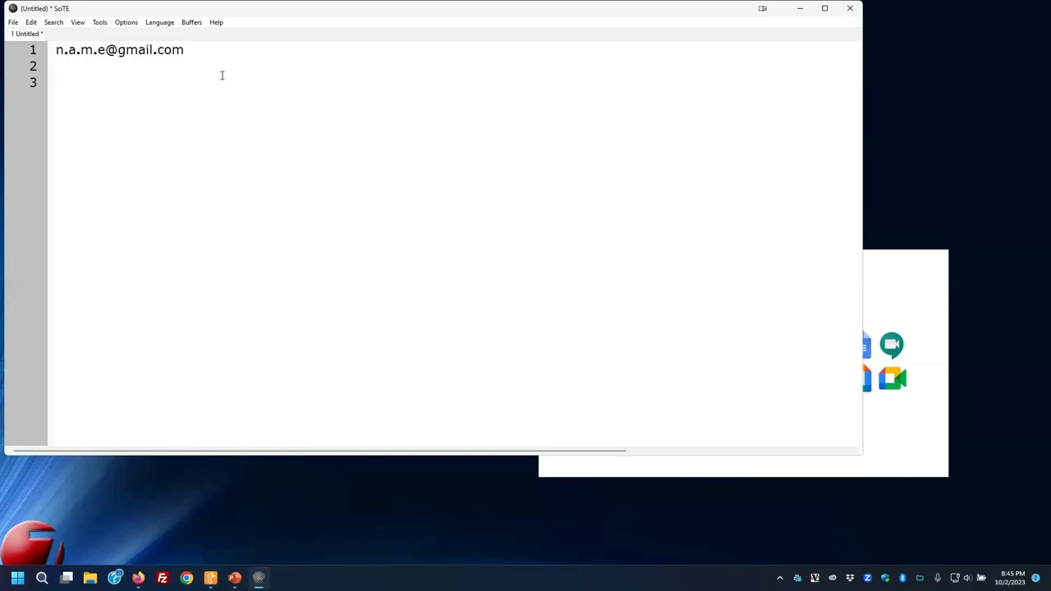
{"action": "key", "text": "BackSpace"}
{"action": "key", "text": "Left"}
{"action": "key", "text": "Left"}
{"action": "key", "text": "BackSpace"}
{"action": "key", "text": "Left"}
{"action": "key", "text": "BackSpace"}
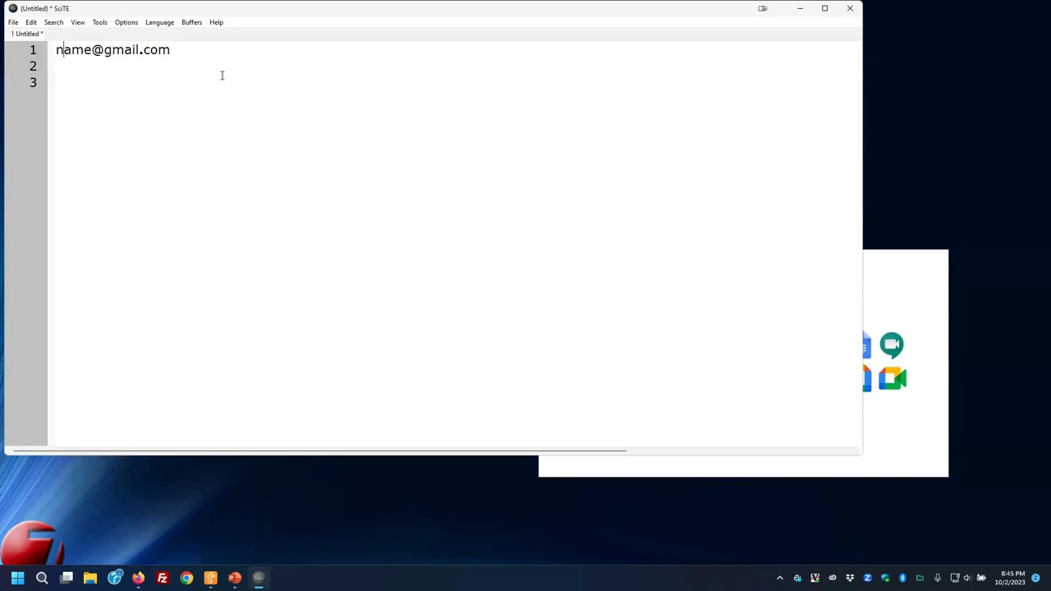
Append .whygfc to the username part of the placeholder address, directly before the @ sign.
{"action": "key", "text": "Right"}
{"action": "key", "text": "Right"}
{"action": "key", "text": "Right"}
{"action": "type", "text": "."}
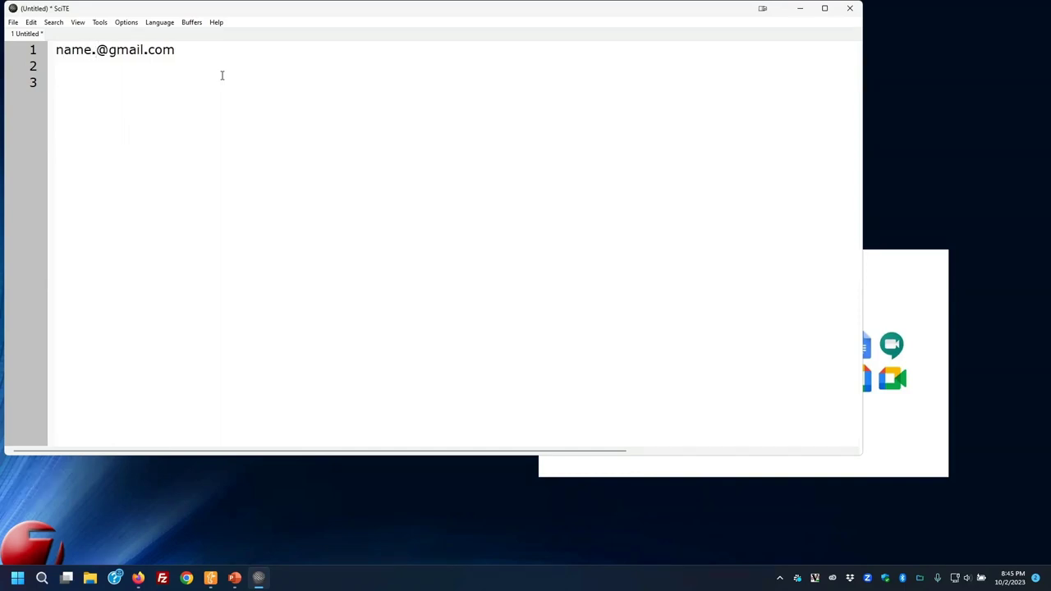
{"action": "type", "text": "whygfc"}
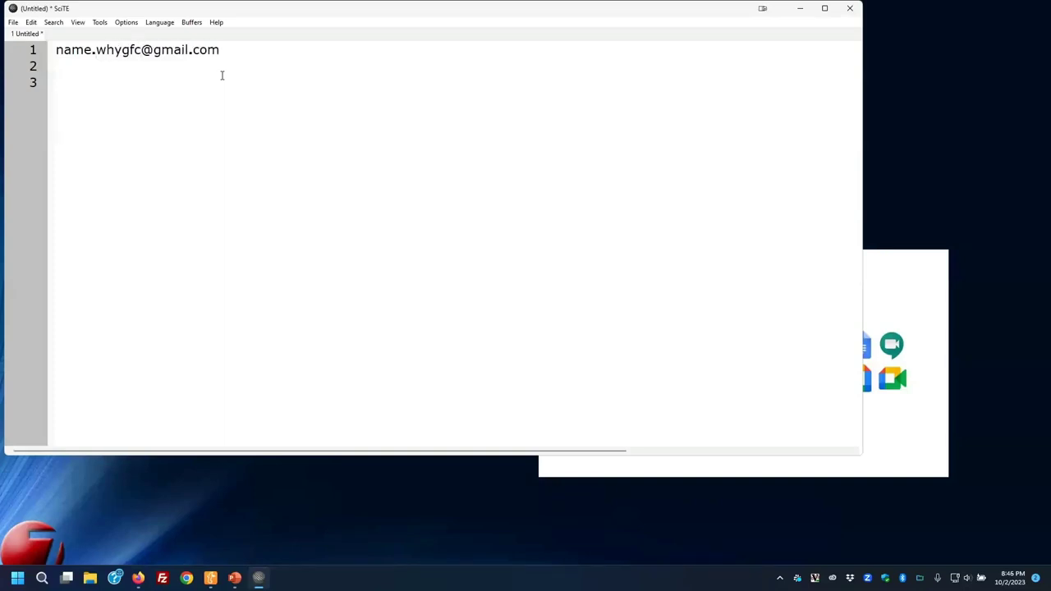
Delete the .whygfc suffix from the placeholder address.
{"action": "key", "text": "BackSpace"}
{"action": "key", "text": "BackSpace"}
{"action": "key", "text": "BackSpace"}
{"action": "key", "text": "BackSpace"}
{"action": "key", "text": "BackSpace"}
{"action": "key", "text": "BackSpace"}
{"action": "key", "text": "BackSpace"}
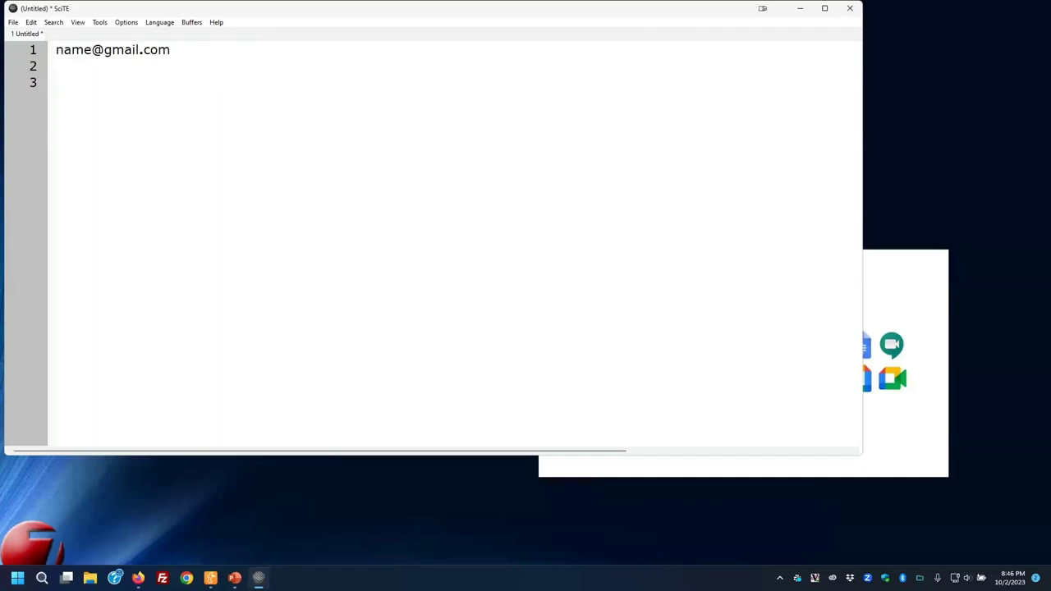
Return to the slideshow and advance past the first Google Workspace Core Services slide.
{"action": "left_click", "coordinate": [875, 94]}
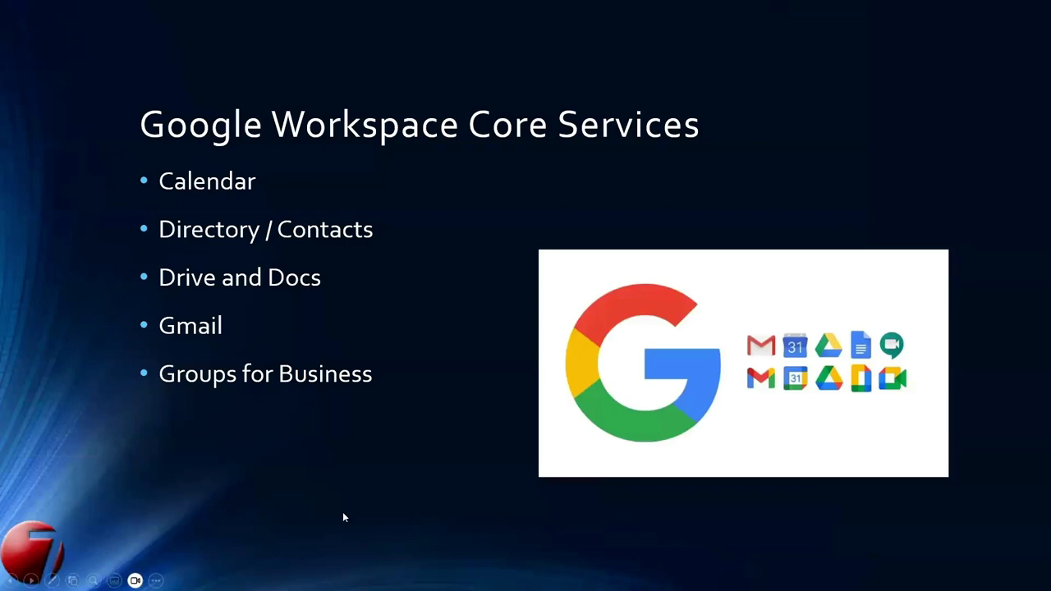
{"action": "key", "text": "Right"}
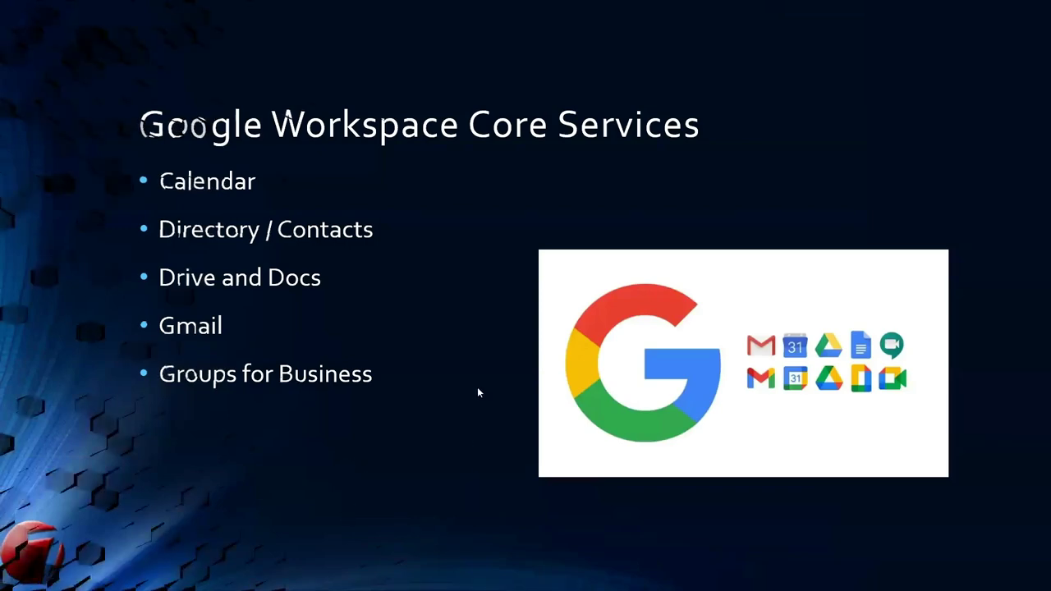
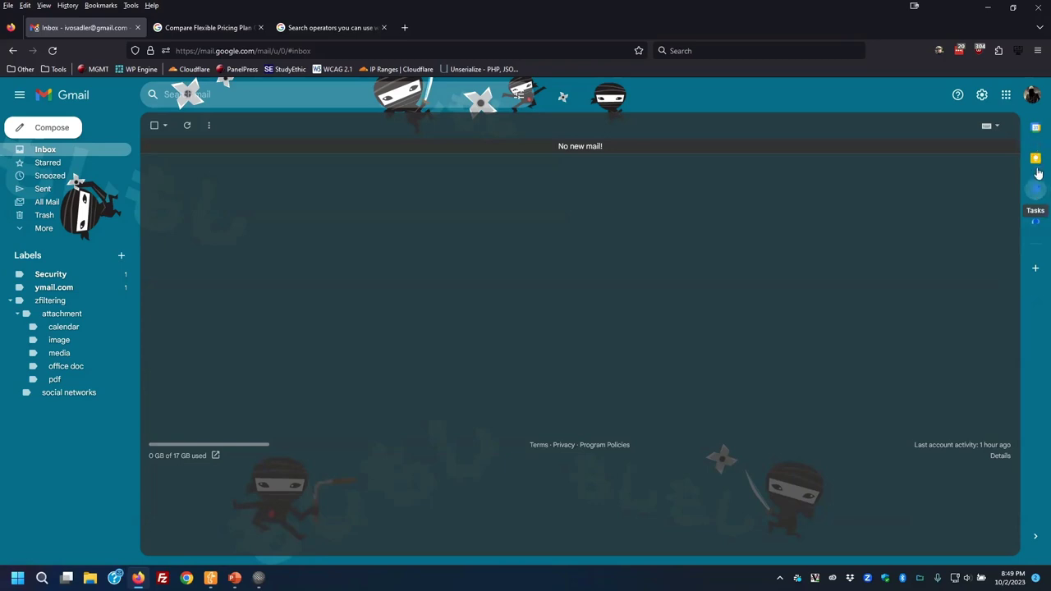
Open Tasks beside the Gmail inbox, start a blank task to show its entry fields, and close Tasks.
{"action": "left_click", "coordinate": [1036, 191]}
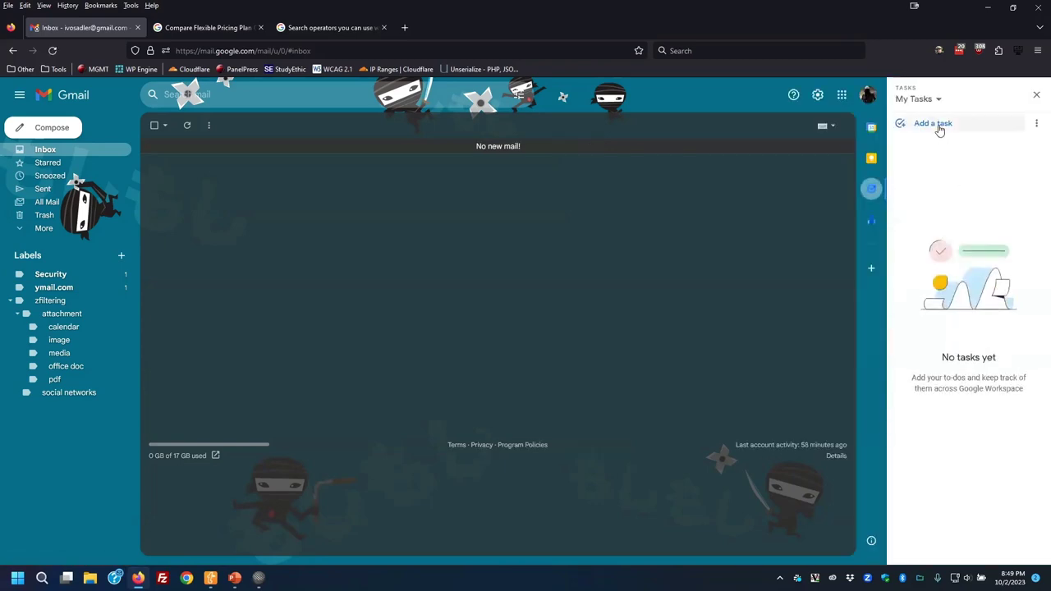
{"action": "left_click", "coordinate": [939, 126]}
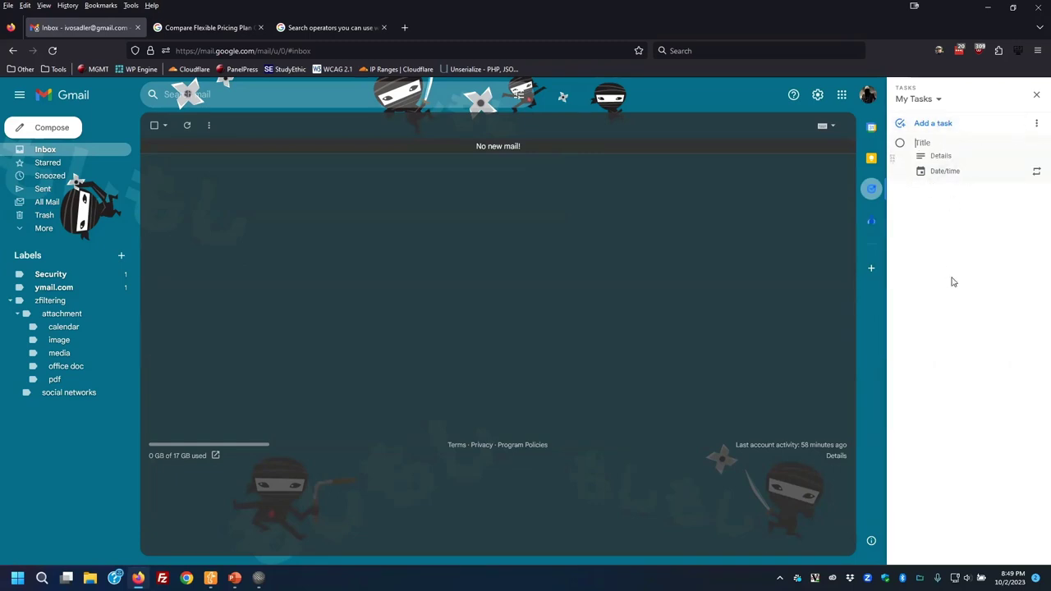
{"action": "left_click", "coordinate": [1038, 100]}
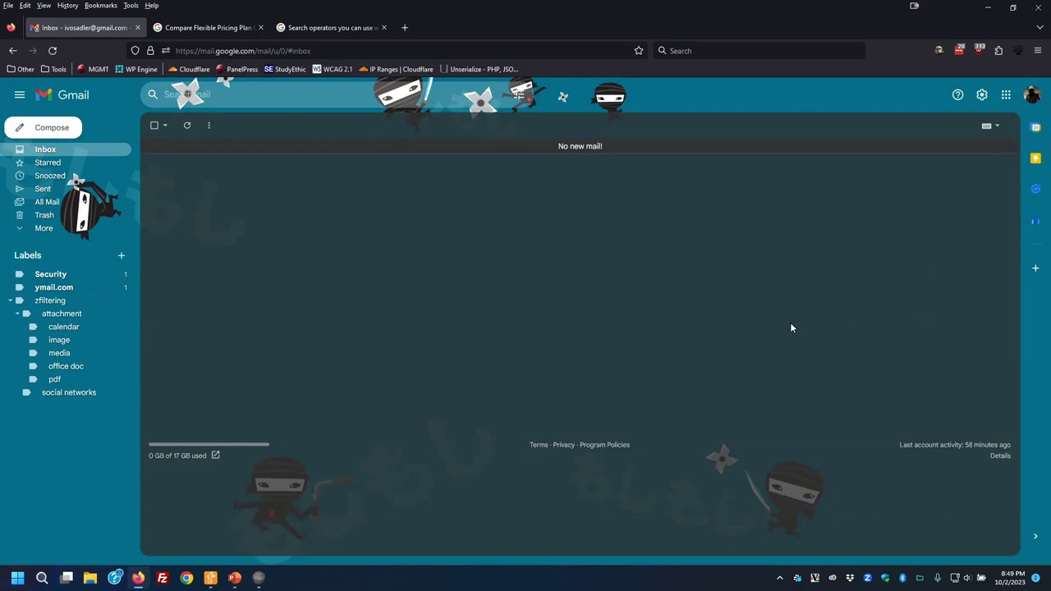
Switch back to the slideshow, advance to the Gmail slide, and reveal its Multiple Accounts bullet.
{"action": "key", "text": "alt+Tab"}
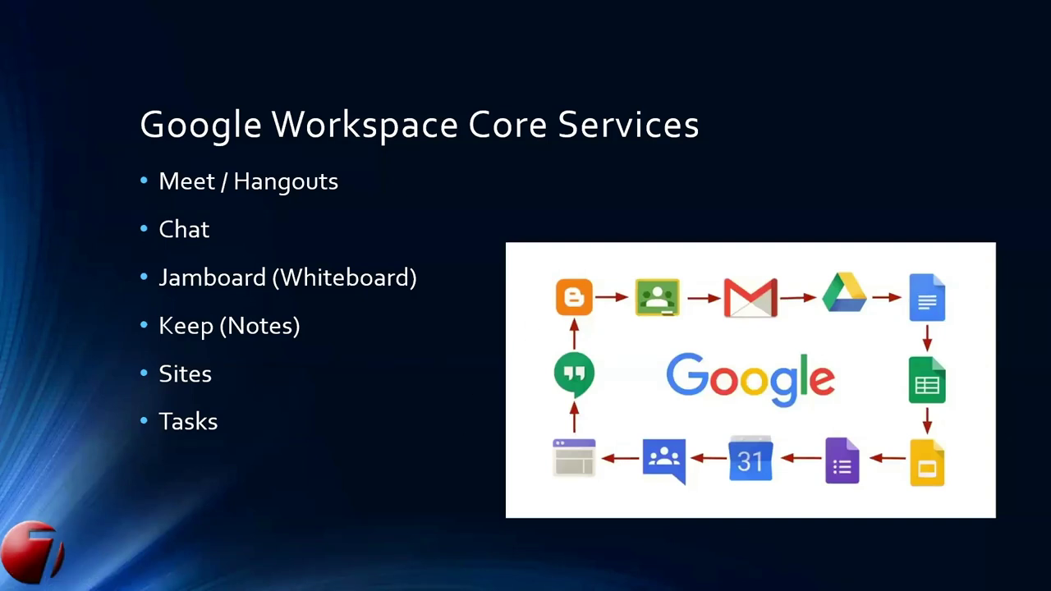
{"action": "key", "text": "Right"}
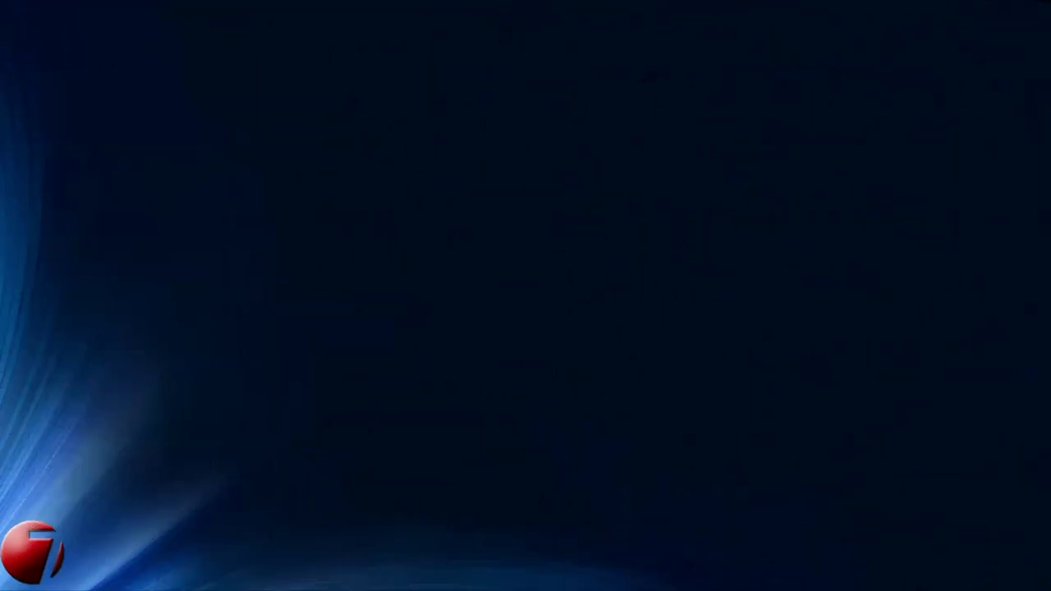
{"action": "key", "text": "Right"}
{"action": "key", "text": "Right"}
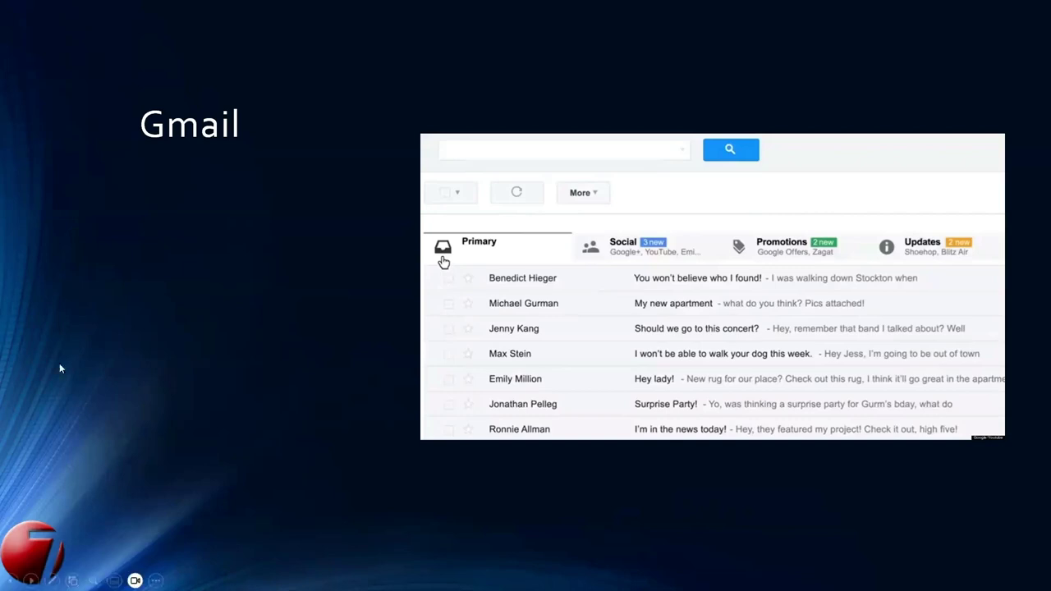
{"action": "left_click", "coordinate": [301, 292]}
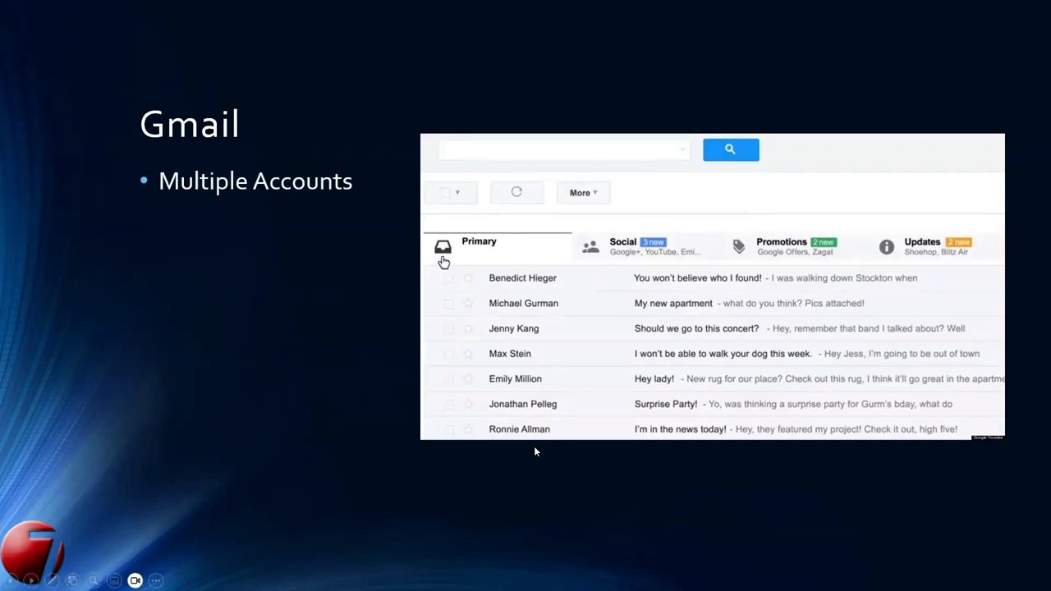
Switch to Gmail in the browser, open its full settings, and enlarge the page to 120%.
{"action": "key", "text": "alt+Tab"}
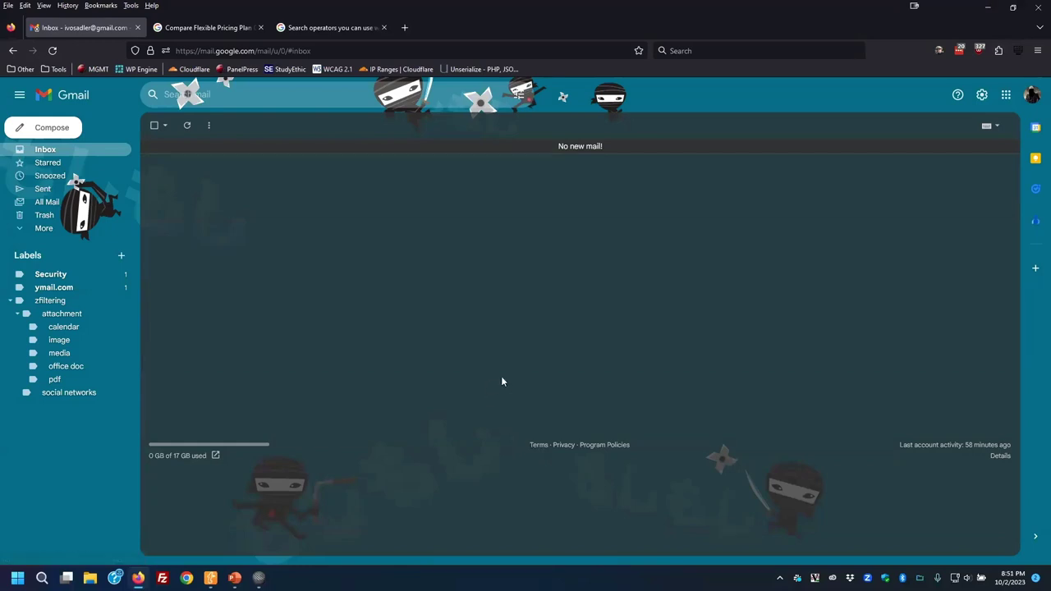
{"action": "left_click", "coordinate": [983, 95]}
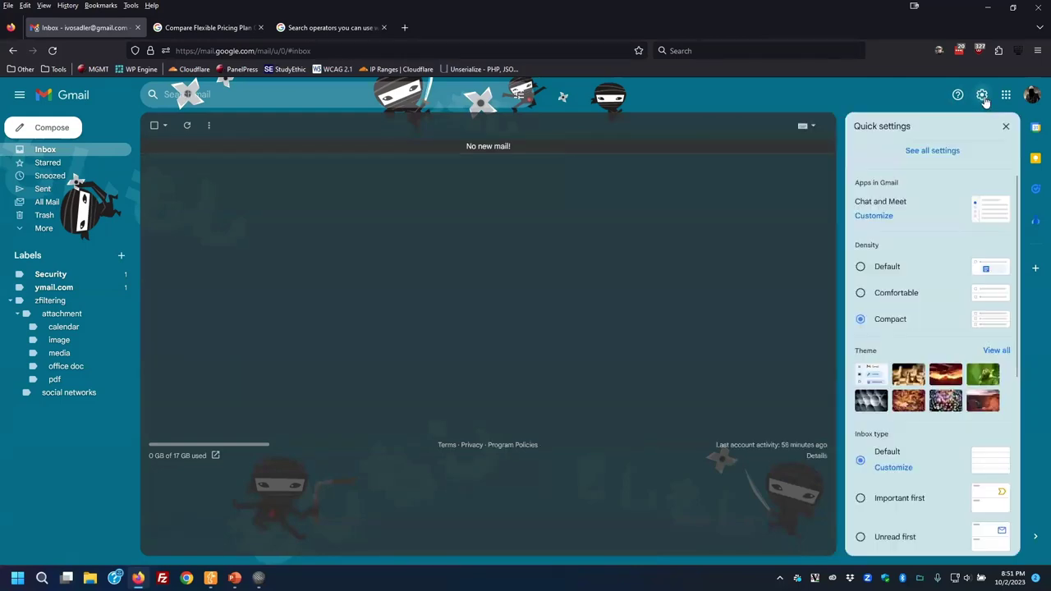
{"action": "left_click", "coordinate": [927, 153]}
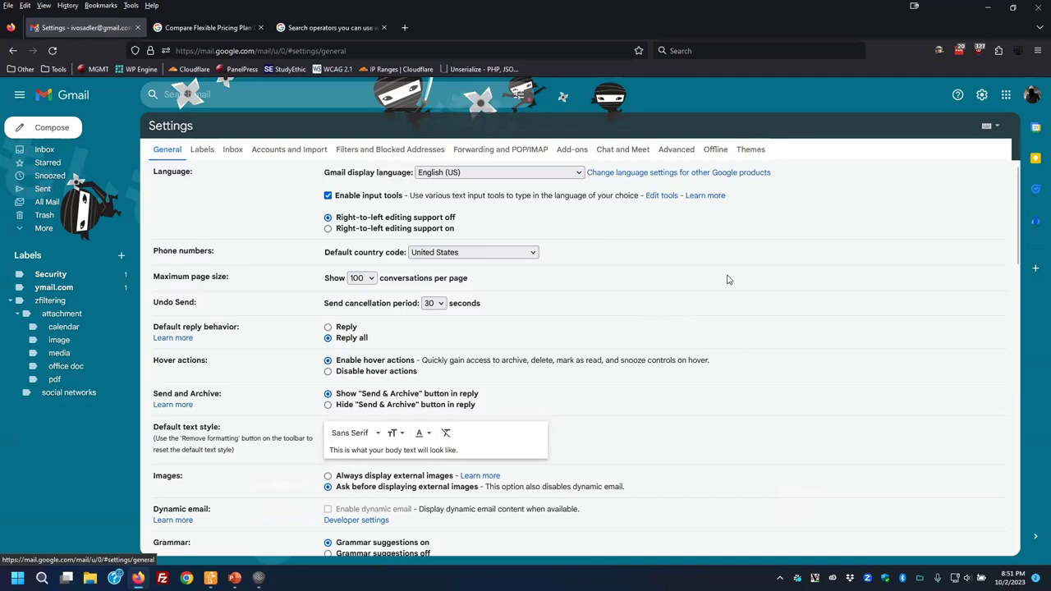
{"action": "key", "text": "ctrl+plus"}
{"action": "key", "text": "ctrl+plus"}
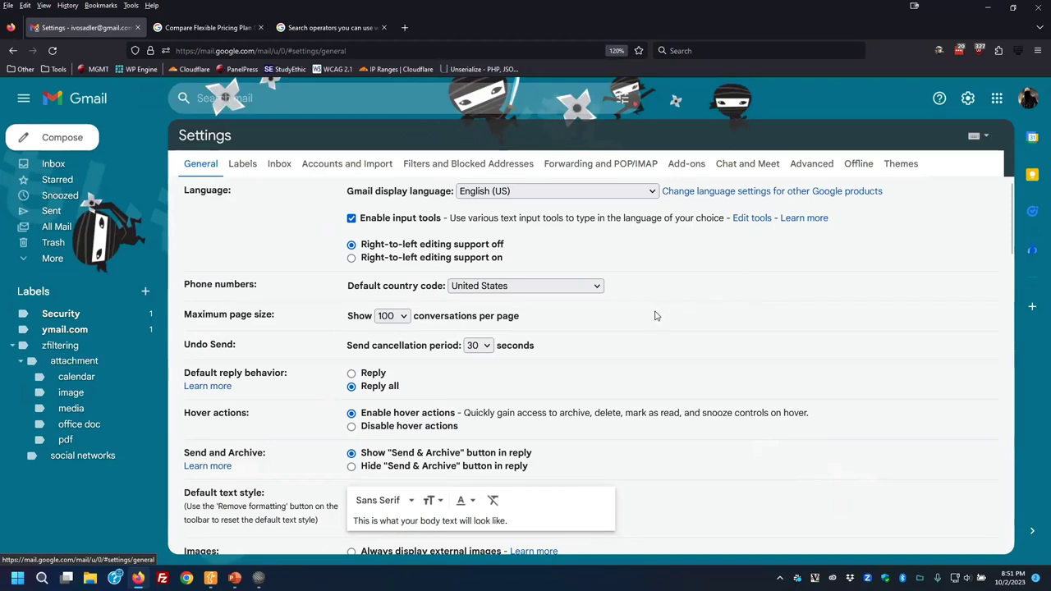
Examine the Undo Send cancellation period choices and the maximum page size choices in the general settings.
{"action": "left_click_drag", "start_coordinate": [244, 347], "coordinate": [184, 345]}
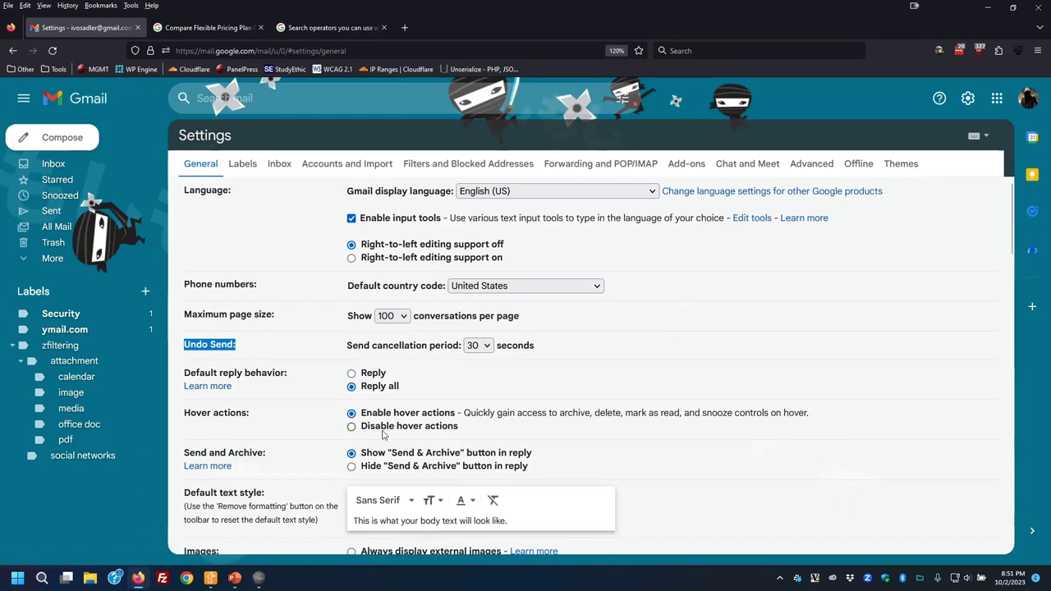
{"action": "left_click", "coordinate": [486, 351]}
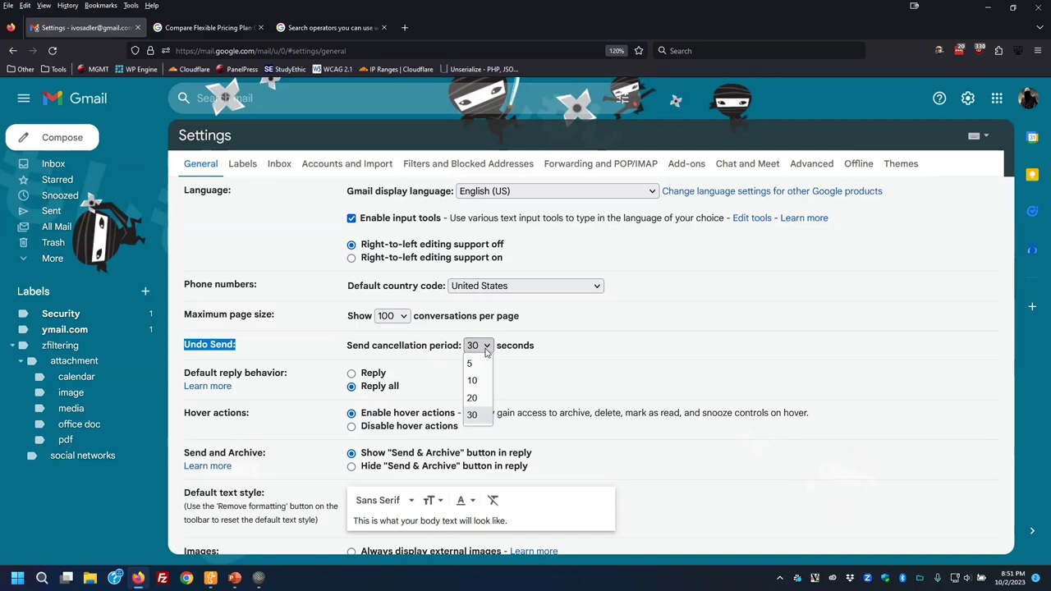
{"action": "left_click", "coordinate": [509, 349]}
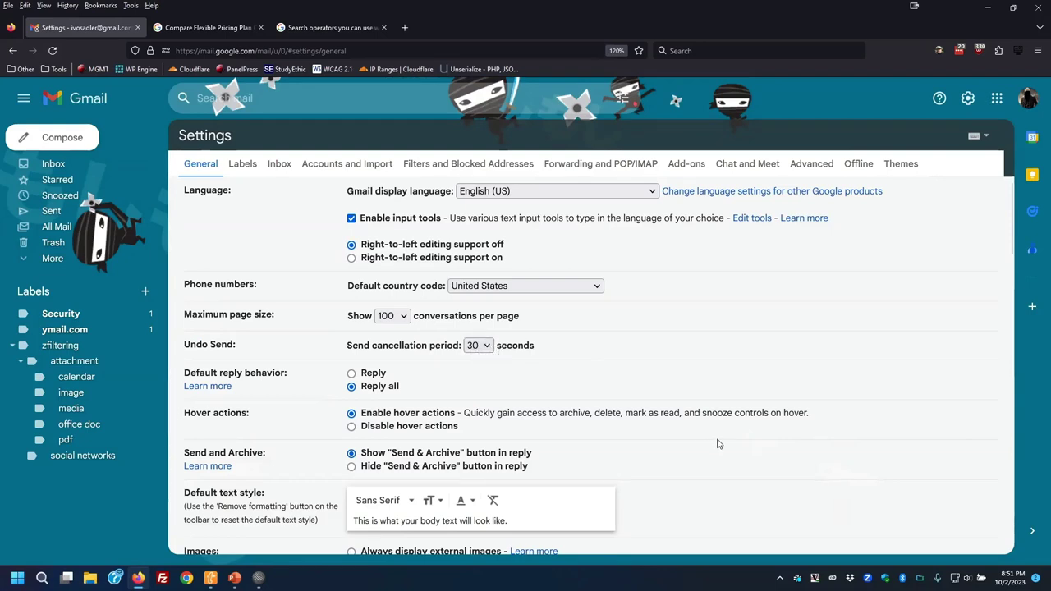
{"action": "left_click", "coordinate": [485, 346]}
{"action": "left_click", "coordinate": [489, 347]}
{"action": "left_click", "coordinate": [401, 317]}
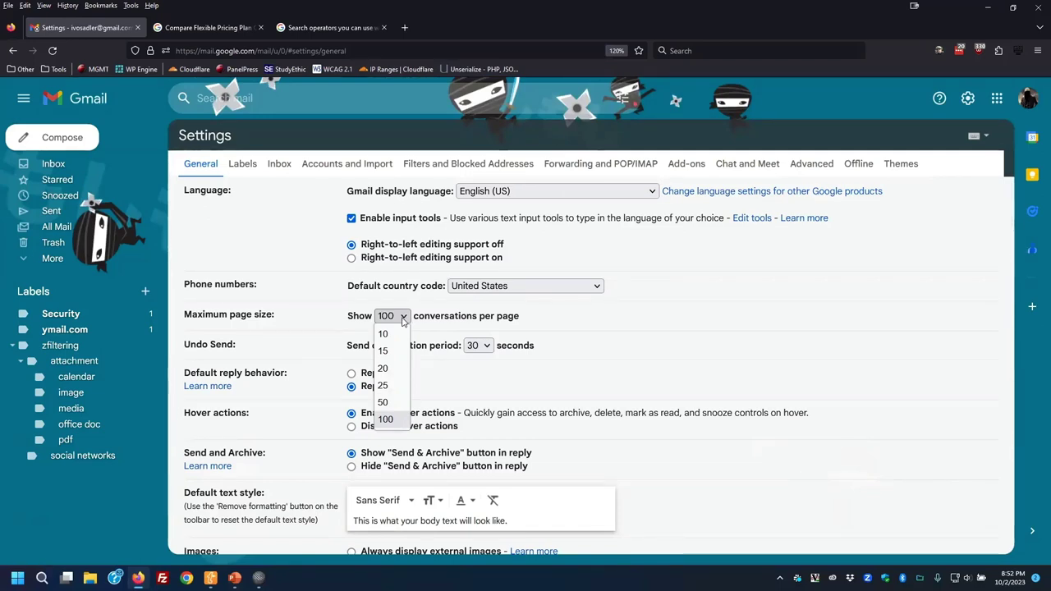
{"action": "left_click", "coordinate": [366, 282]}
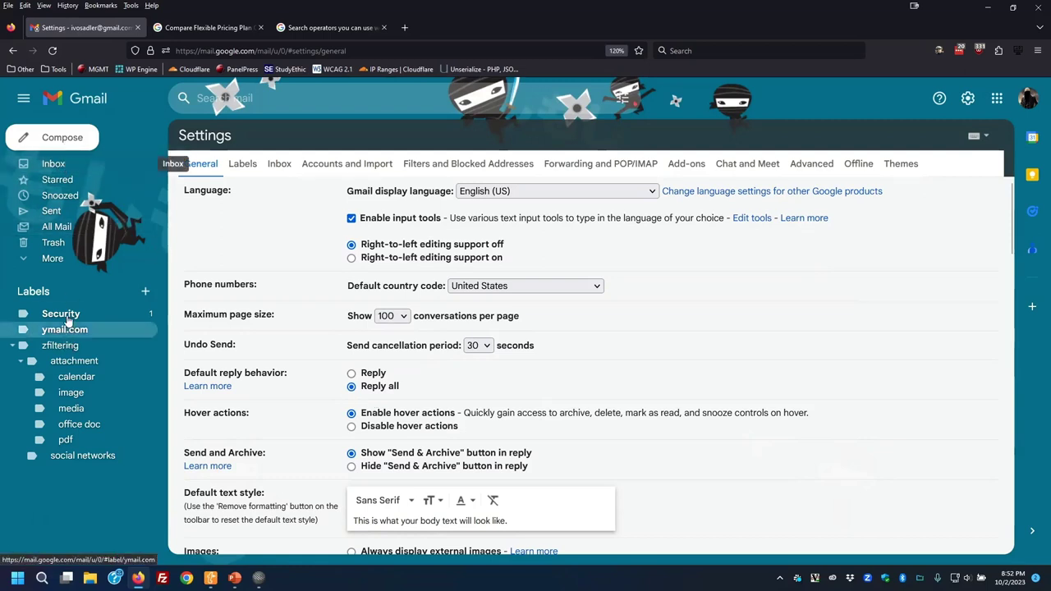
Load gmail.com in a new browser tab and open the Google Voice welcome message under the Security label.
{"action": "left_click", "coordinate": [406, 29]}
{"action": "type", "text": "gmail.com/"}
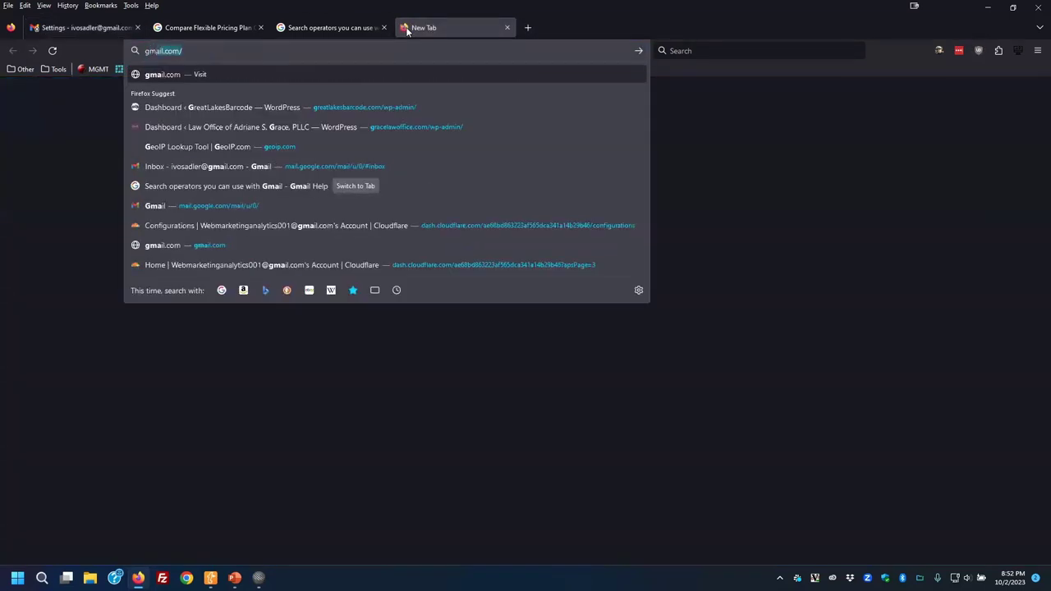
{"action": "key", "text": "Return"}
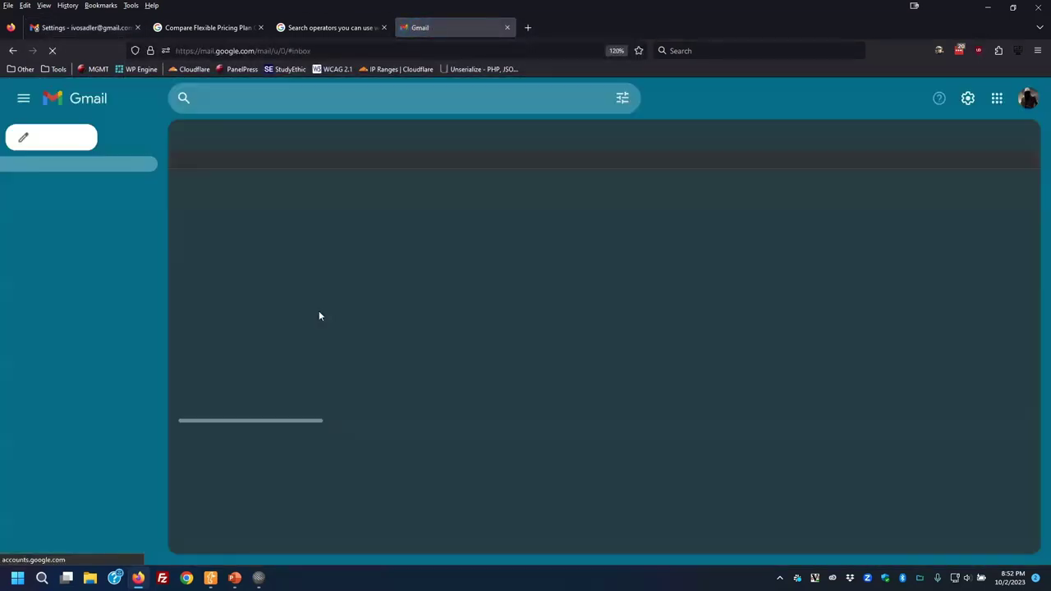
{"action": "left_click", "coordinate": [90, 313]}
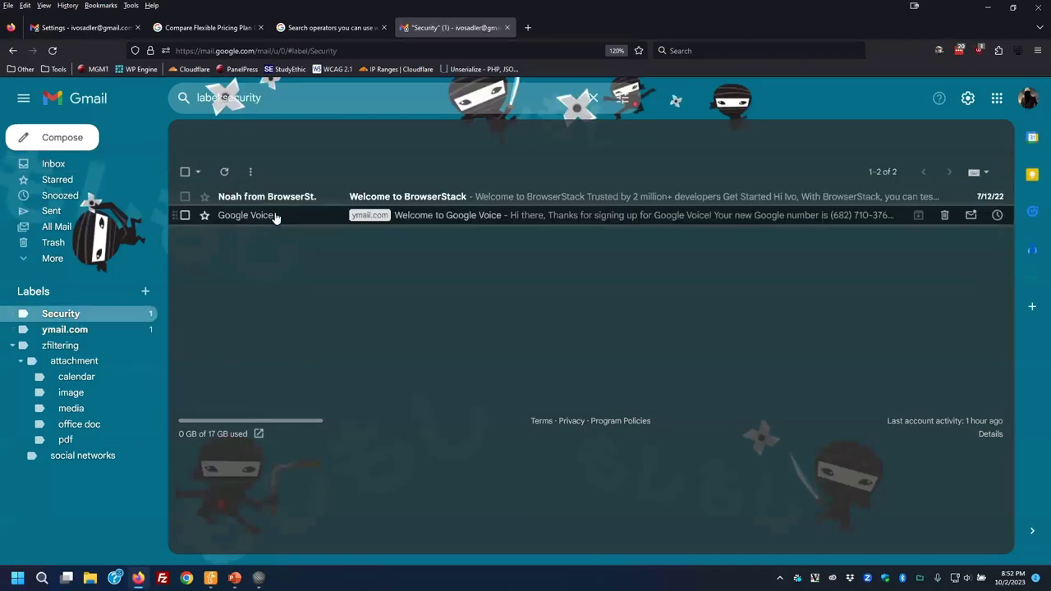
{"action": "left_click", "coordinate": [273, 216]}
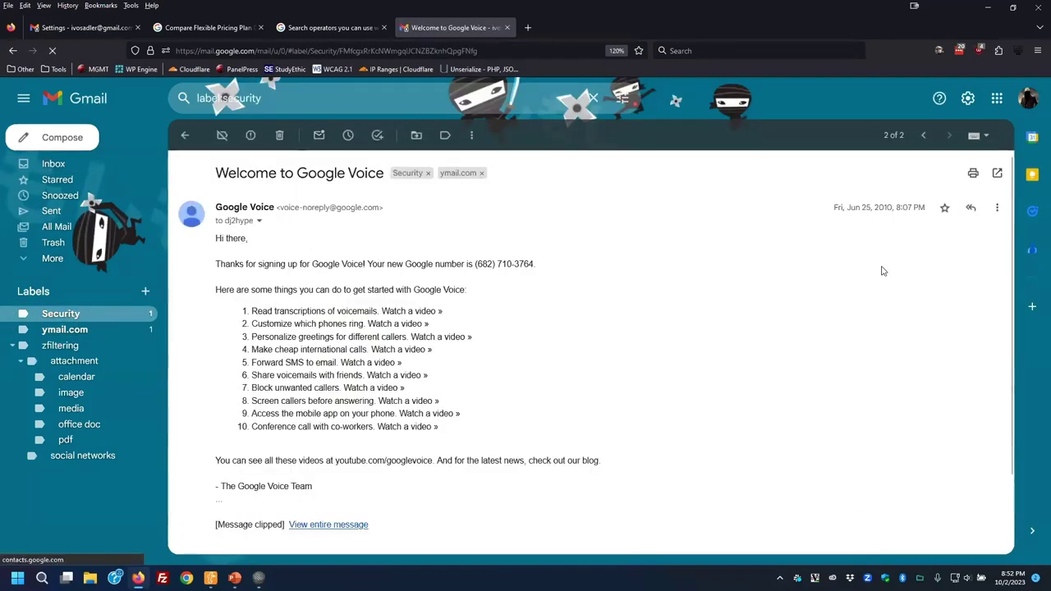
Look through the Google Voice welcome message and start a reply to all its recipients.
{"action": "scroll", "coordinate": [883, 271], "scroll_direction": "down", "scroll_amount": 2}
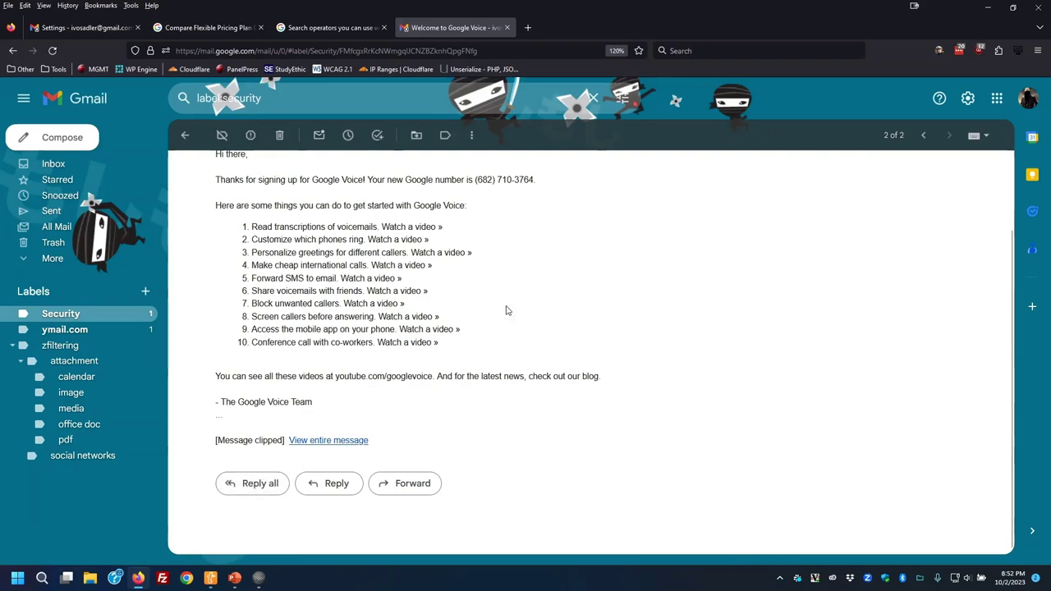
{"action": "scroll", "coordinate": [773, 294], "scroll_direction": "up", "scroll_amount": 2}
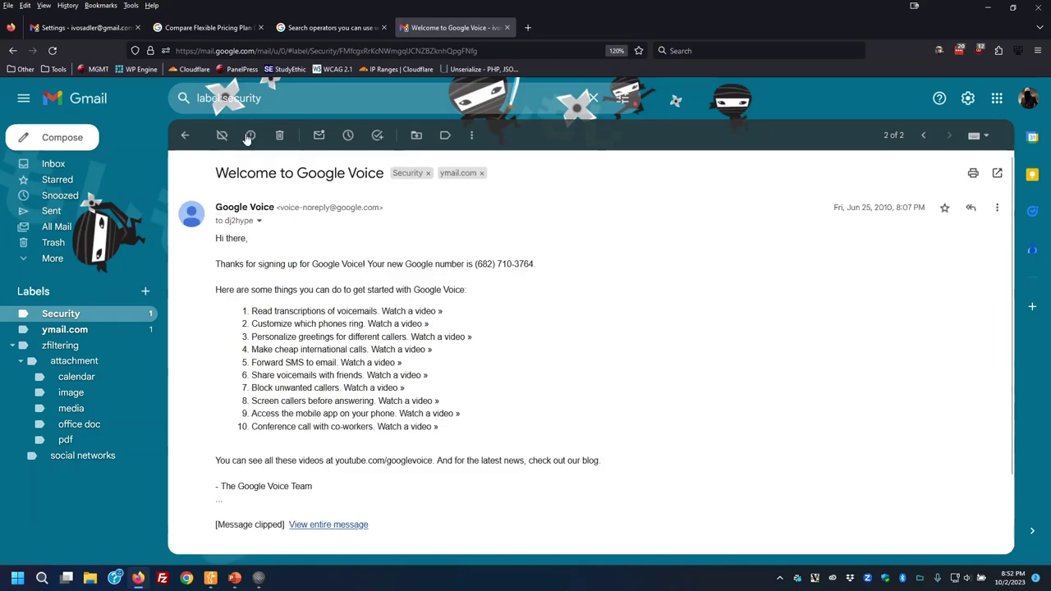
{"action": "scroll", "coordinate": [336, 364], "scroll_direction": "down", "scroll_amount": 2}
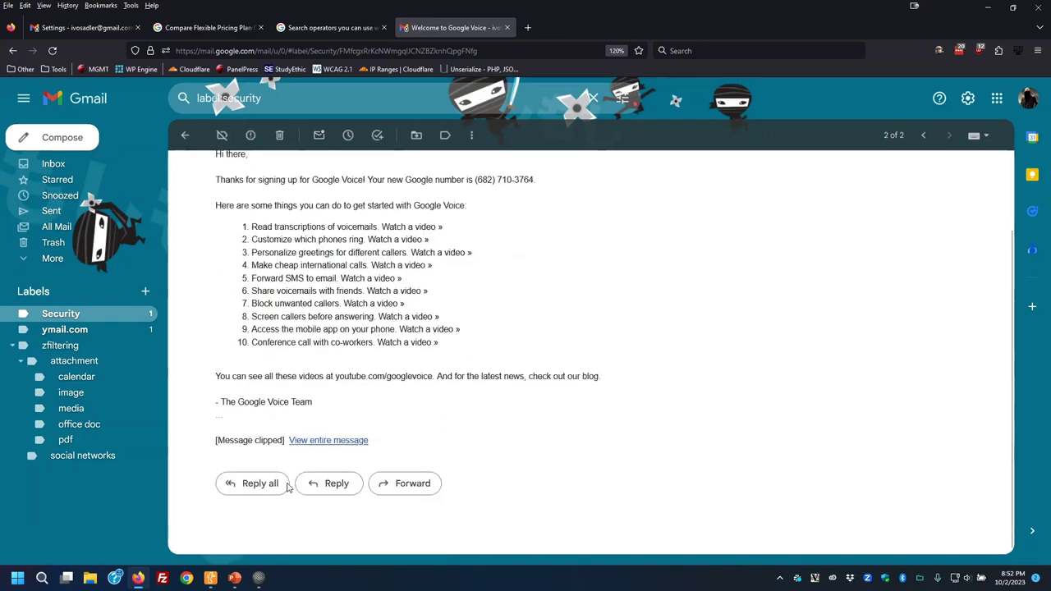
{"action": "left_click", "coordinate": [247, 484]}
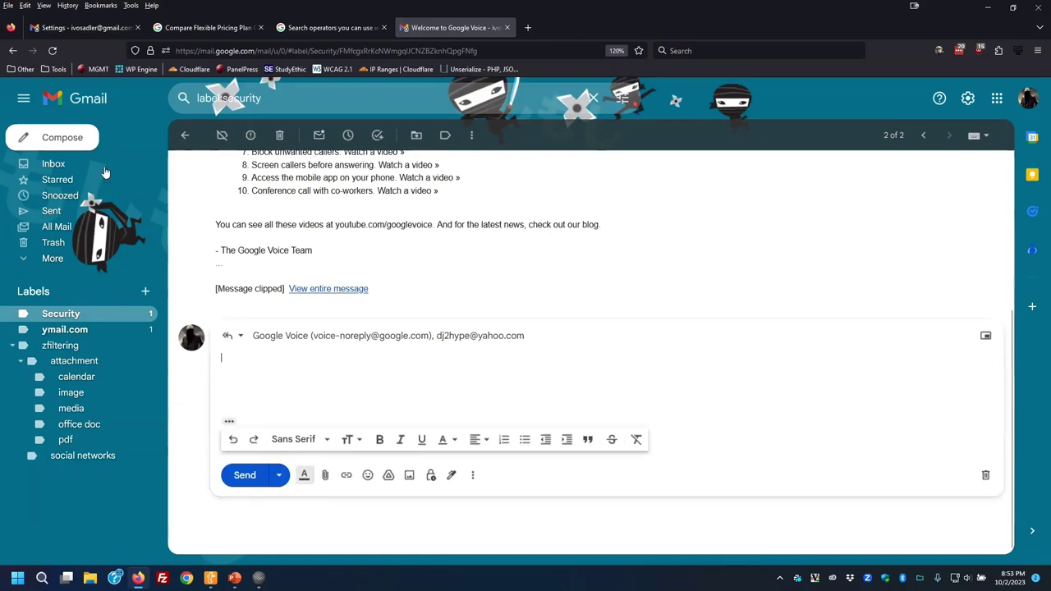
Leave the open message and move the Google Voice conversation from the Security label's list to the Inbox.
{"action": "left_click", "coordinate": [70, 167]}
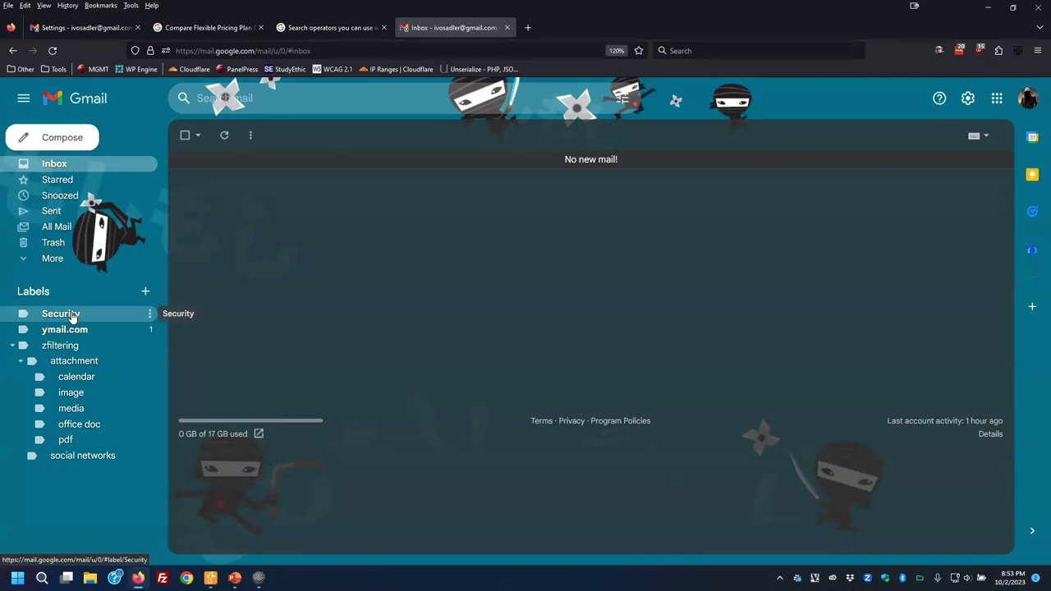
{"action": "left_click", "coordinate": [73, 316]}
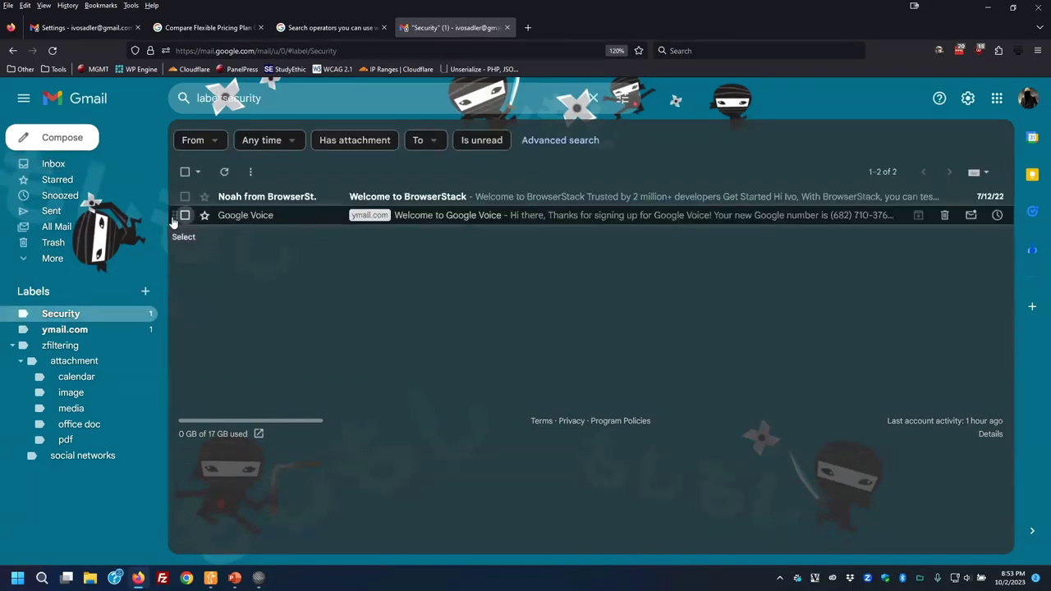
{"action": "left_click_drag", "start_coordinate": [168, 215], "coordinate": [100, 167]}
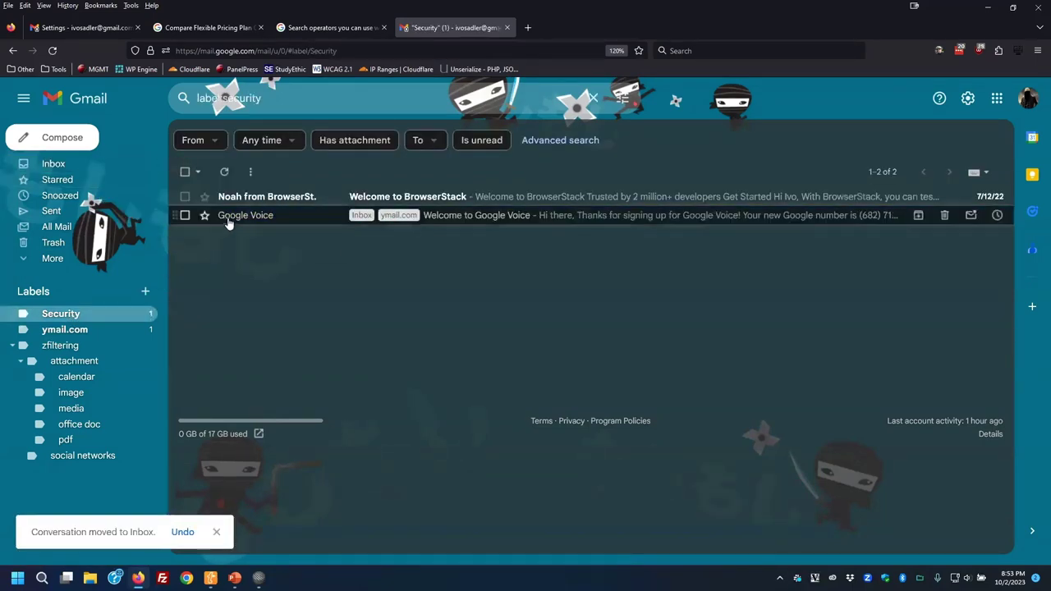
Open the Google Voice welcome message from the Inbox, look at the reply-to-all form and discard the draft.
{"action": "left_click", "coordinate": [54, 168]}
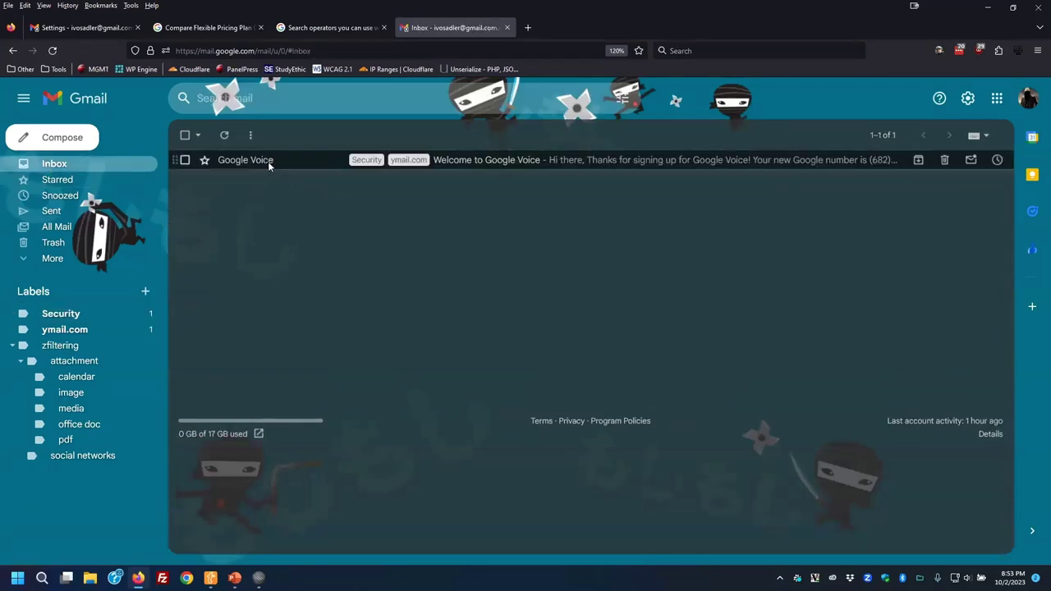
{"action": "left_click", "coordinate": [268, 161]}
{"action": "left_click", "coordinate": [970, 209]}
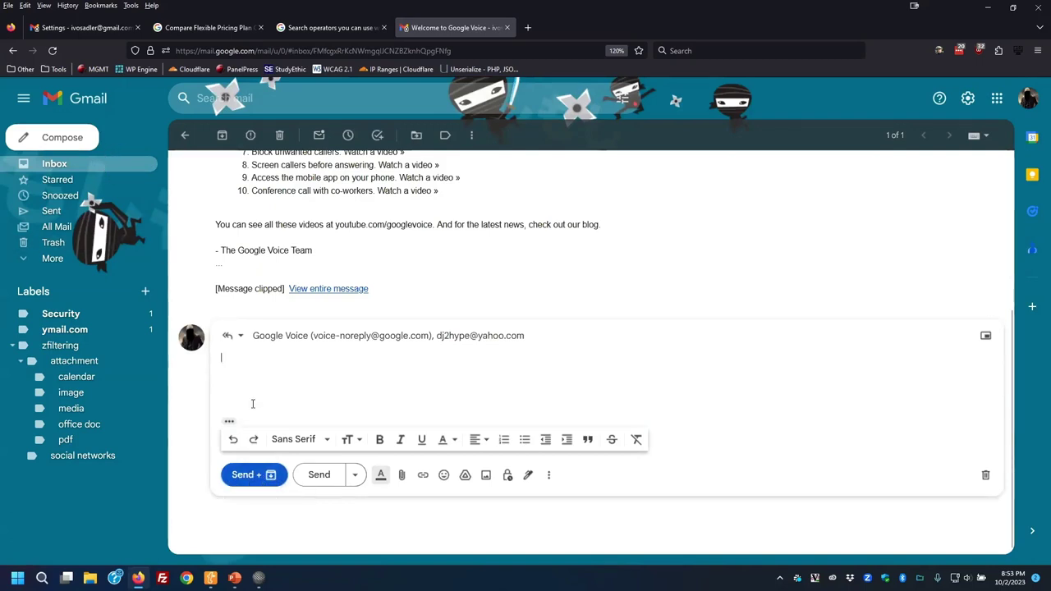
{"action": "left_click", "coordinate": [986, 478]}
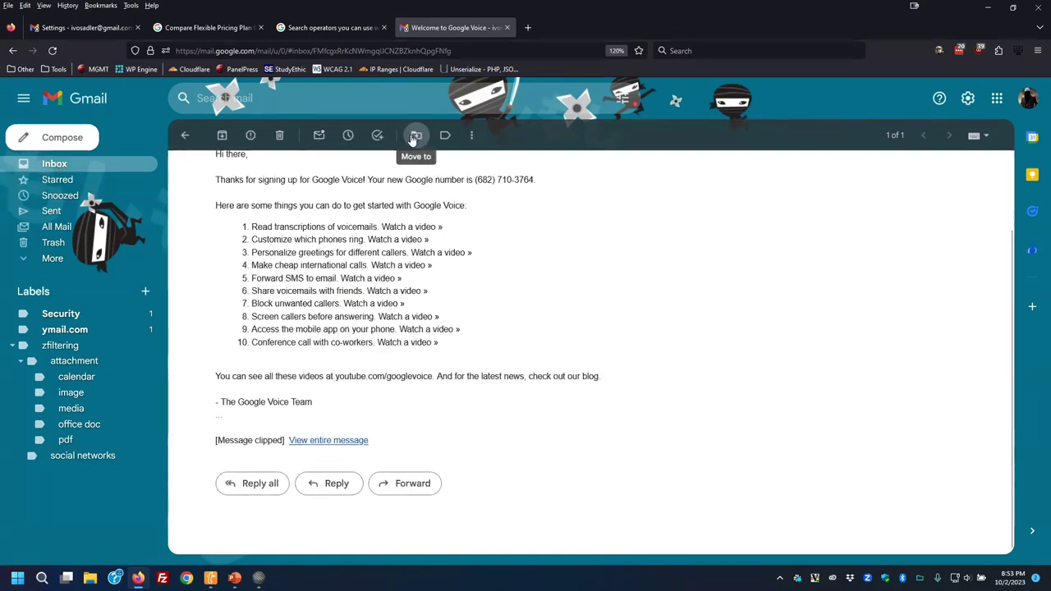
Remove the Inbox label from the Google Voice welcome message and return to the Inbox.
{"action": "scroll", "coordinate": [261, 189], "scroll_direction": "up", "scroll_amount": 2}
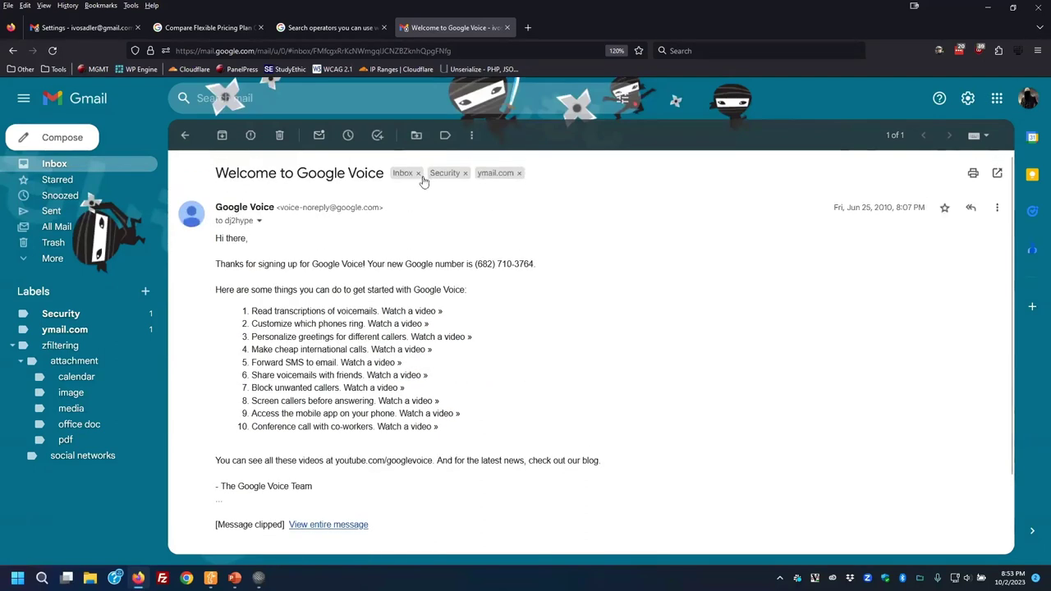
{"action": "left_click", "coordinate": [426, 174]}
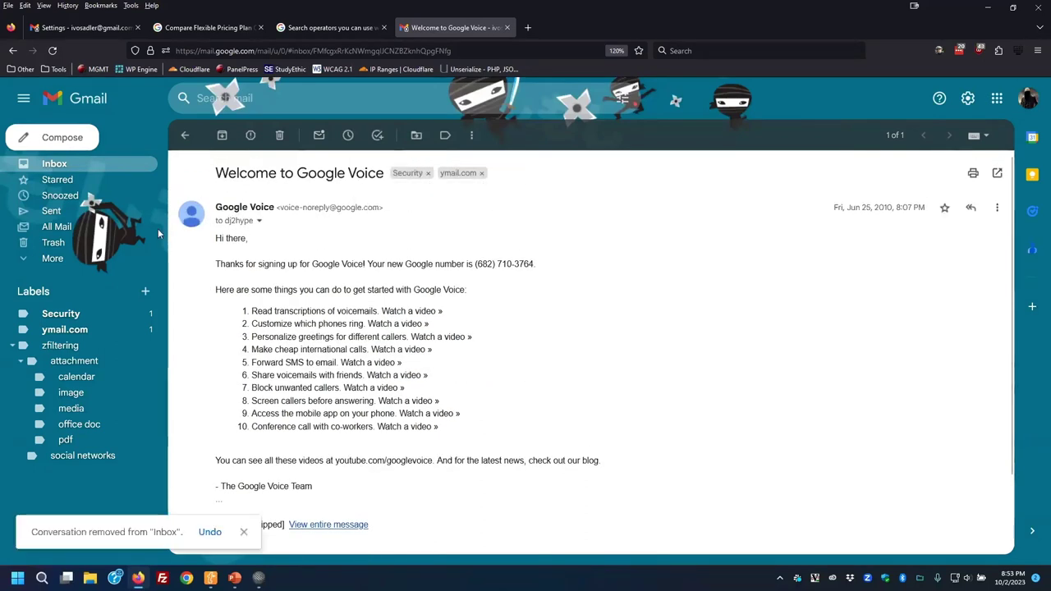
{"action": "left_click", "coordinate": [71, 161]}
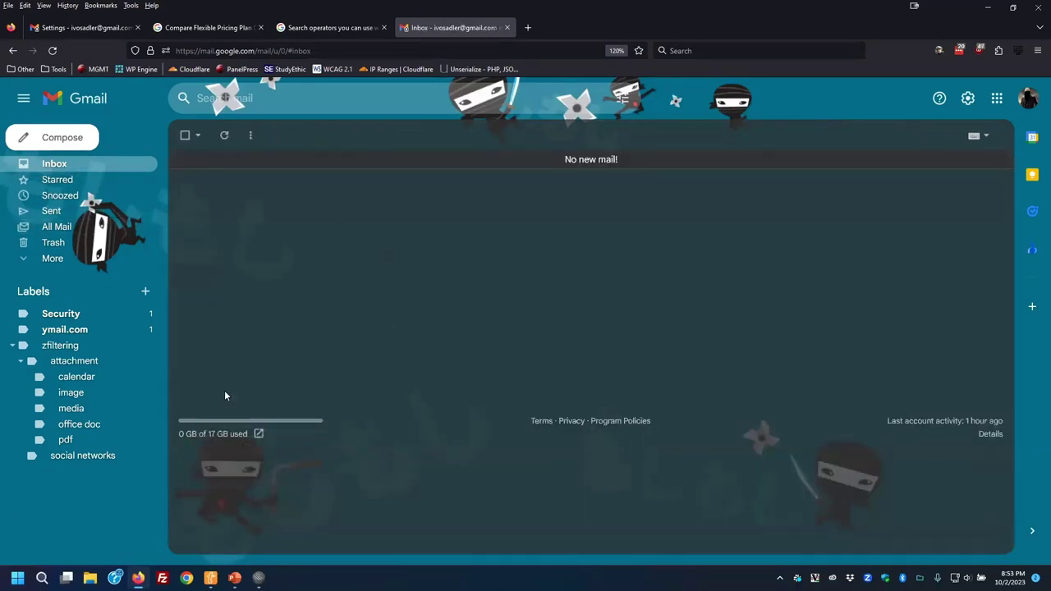
Check the All Mail list for the archived message, return to the Inbox and close this extra Gmail browser tab.
{"action": "left_click", "coordinate": [58, 227]}
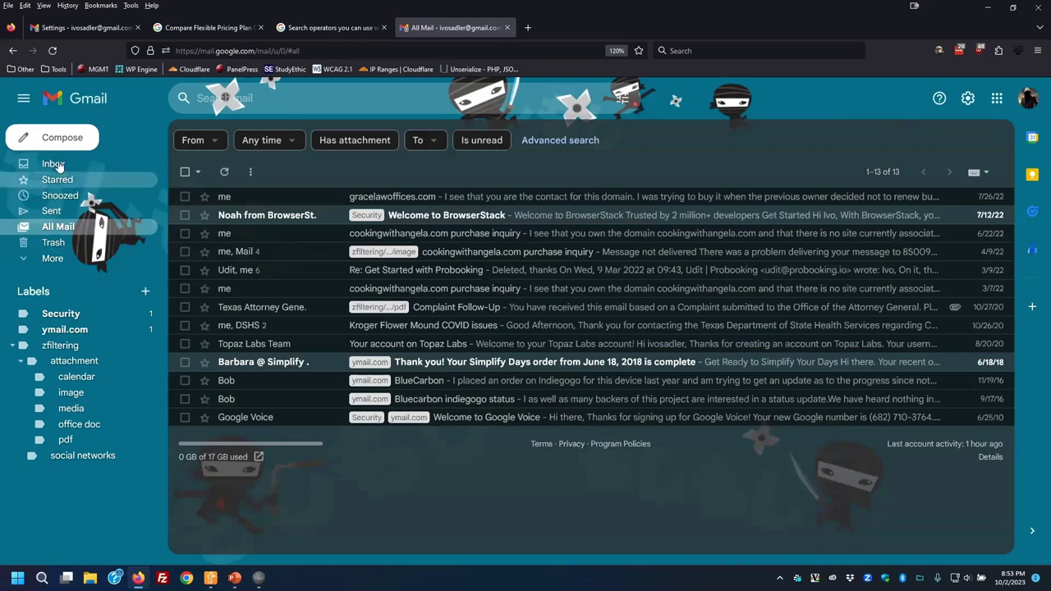
{"action": "key", "text": "alt+Left"}
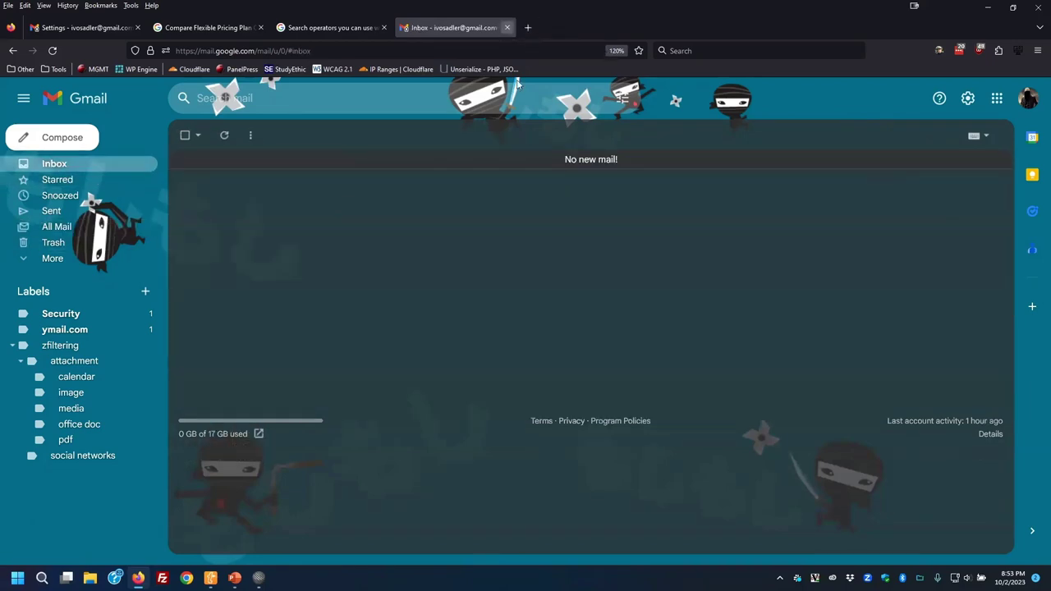
{"action": "left_click", "coordinate": [507, 27]}
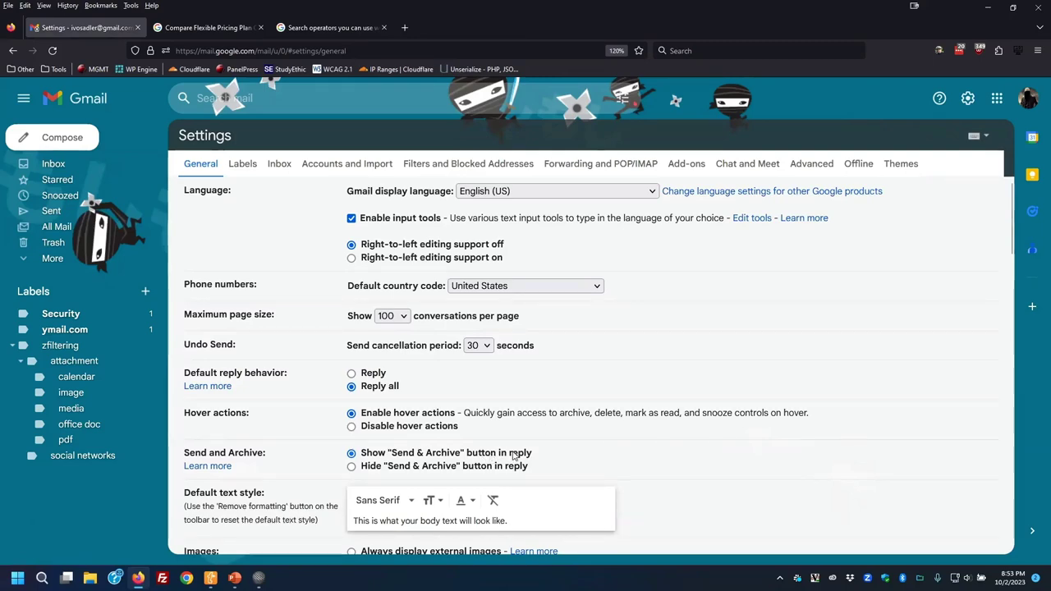
Examine the general settings from Undo Send through external images, highlighting the "Ask before displaying external images" option.
{"action": "scroll", "coordinate": [637, 369], "scroll_direction": "down", "scroll_amount": 1}
{"action": "scroll", "coordinate": [637, 370], "scroll_direction": "down", "scroll_amount": 2}
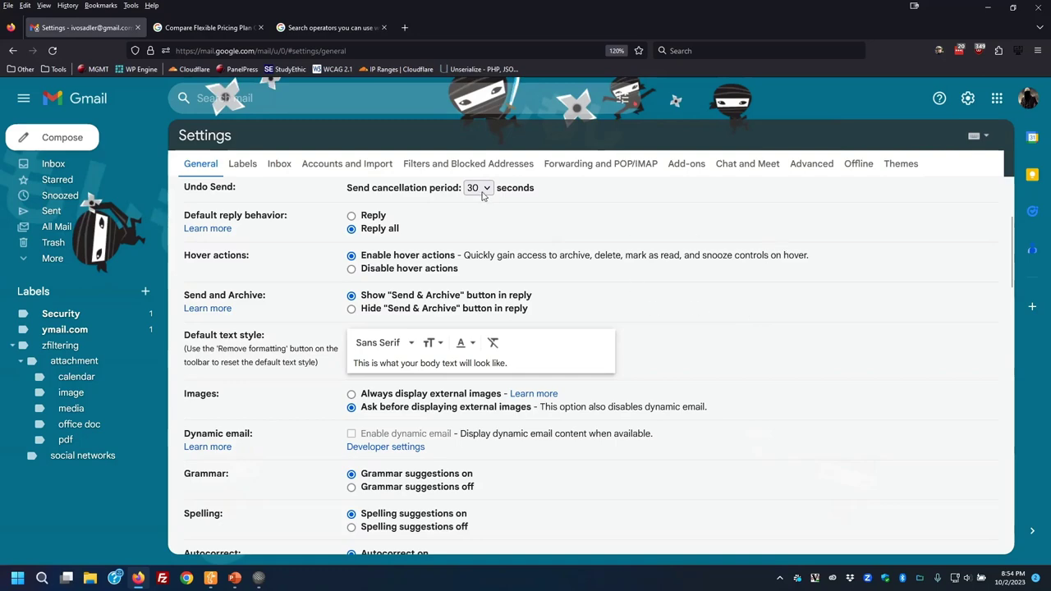
{"action": "scroll", "coordinate": [721, 361], "scroll_direction": "down", "scroll_amount": 2}
{"action": "scroll", "coordinate": [721, 362], "scroll_direction": "up", "scroll_amount": 4}
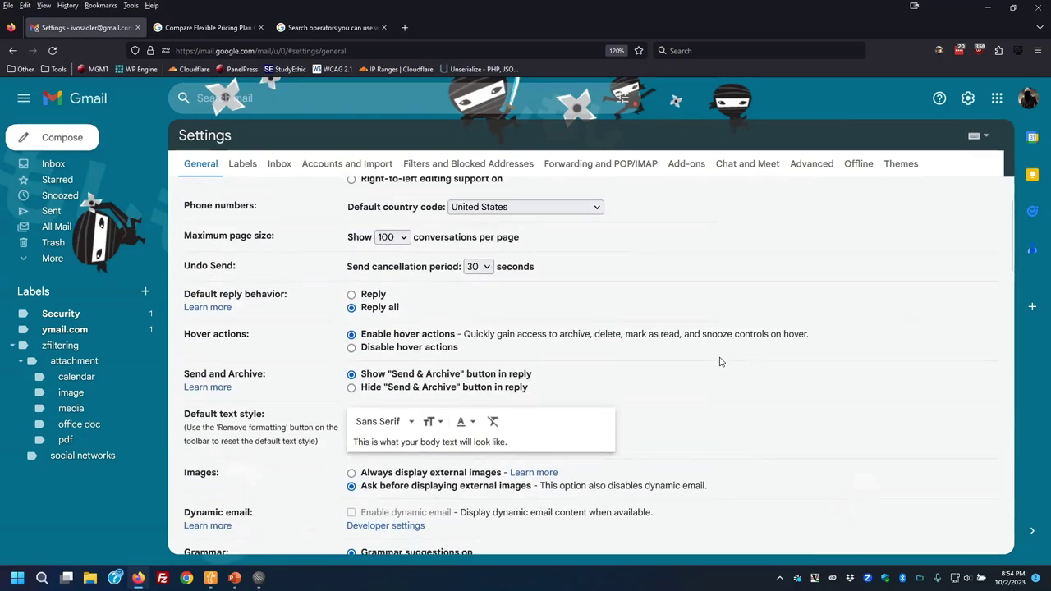
{"action": "scroll", "coordinate": [720, 361], "scroll_direction": "down", "scroll_amount": 4}
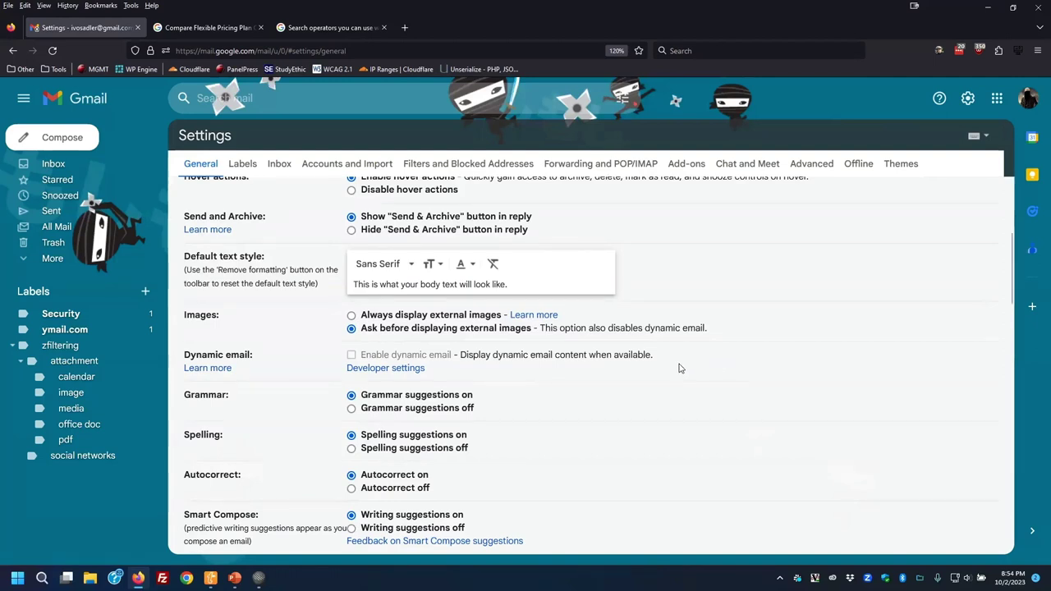
{"action": "scroll", "coordinate": [704, 332], "scroll_direction": "down", "scroll_amount": 2}
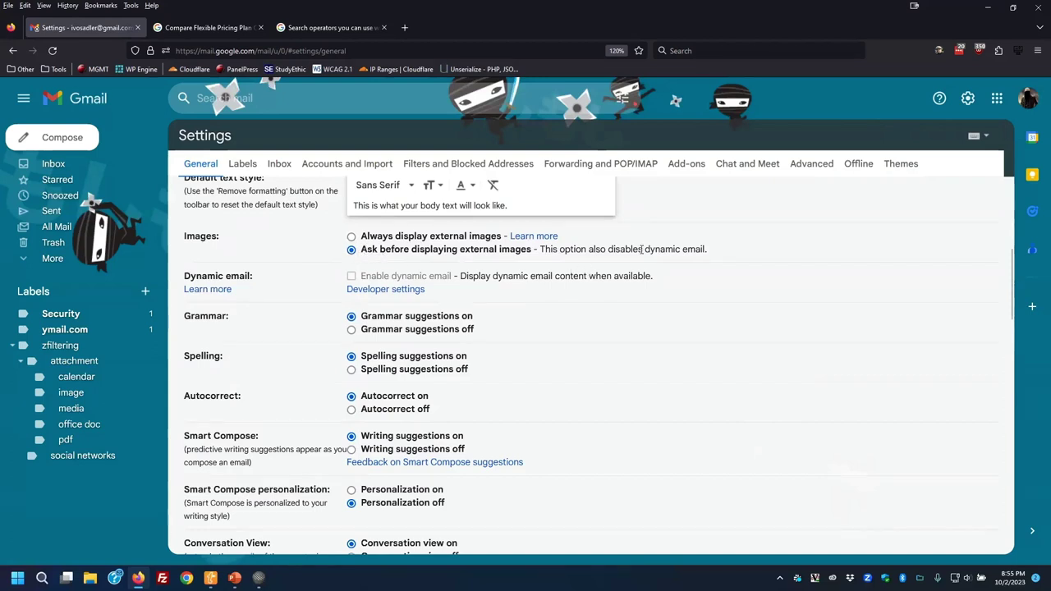
{"action": "left_click_drag", "start_coordinate": [515, 277], "coordinate": [396, 255]}
{"action": "triple_click", "coordinate": [396, 254]}
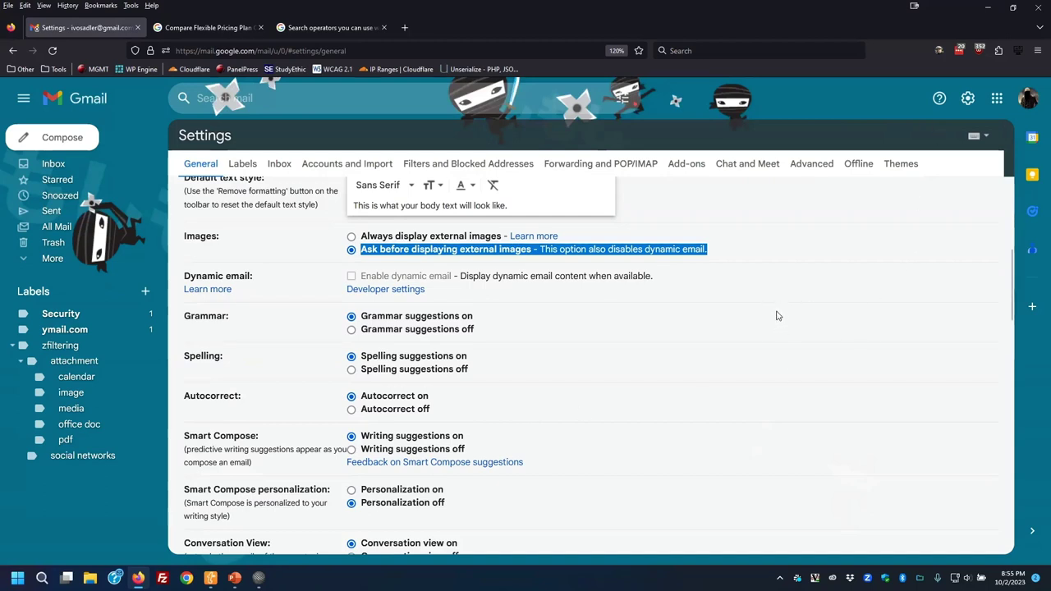
Review the general settings for desktop notifications, stars and contact auto-complete, highlighting the "I'll add contacts myself" option.
{"action": "scroll", "coordinate": [782, 312], "scroll_direction": "down", "scroll_amount": 3}
{"action": "scroll", "coordinate": [717, 312], "scroll_direction": "down", "scroll_amount": 3}
{"action": "scroll", "coordinate": [738, 273], "scroll_direction": "down", "scroll_amount": 5}
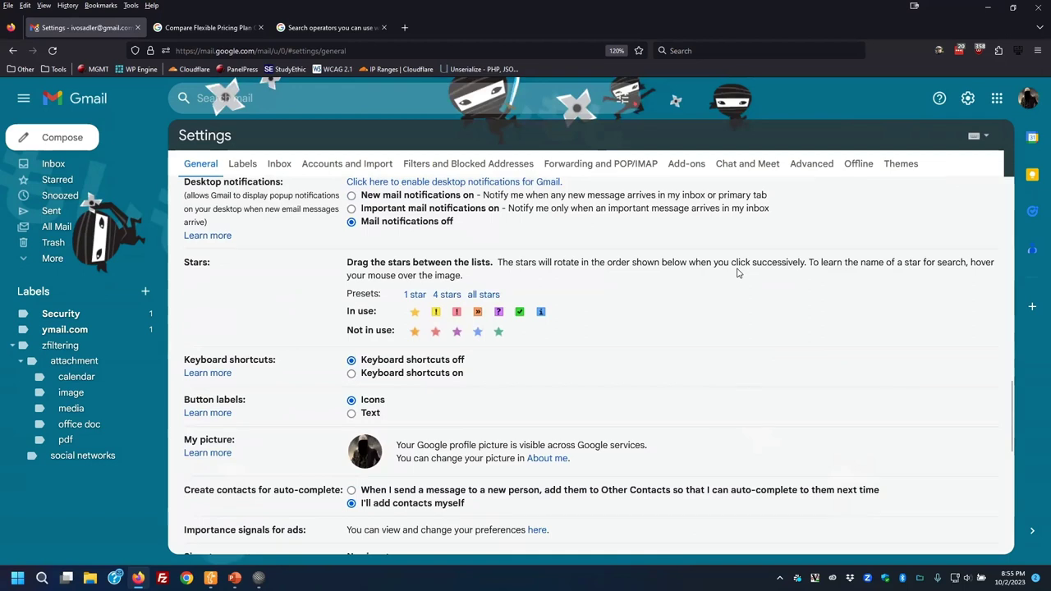
{"action": "scroll", "coordinate": [738, 273], "scroll_direction": "down", "scroll_amount": 1}
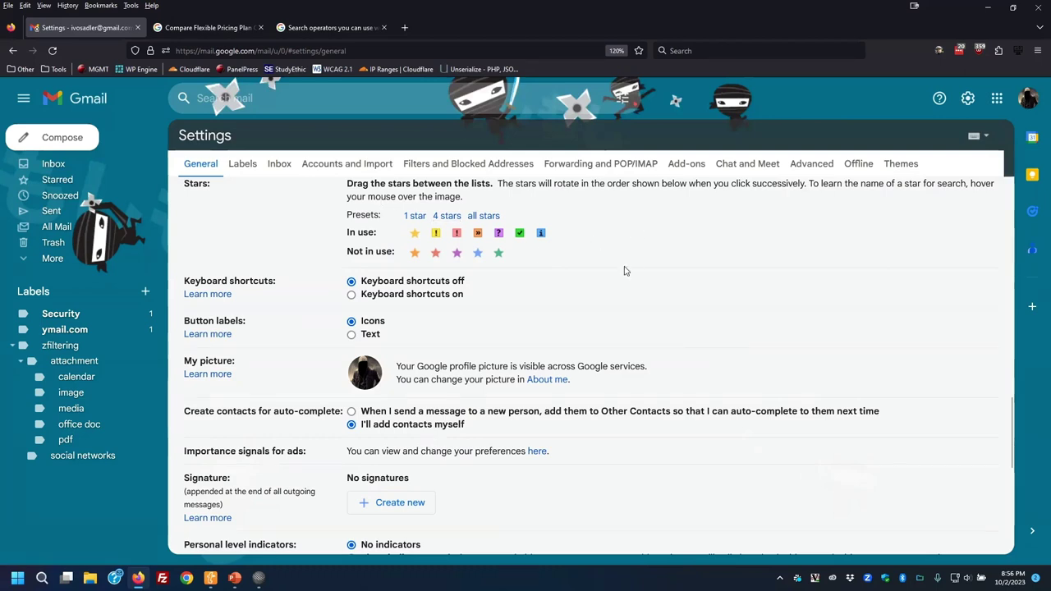
{"action": "scroll", "coordinate": [610, 284], "scroll_direction": "down", "scroll_amount": 1}
{"action": "left_click_drag", "start_coordinate": [490, 345], "coordinate": [359, 350]}
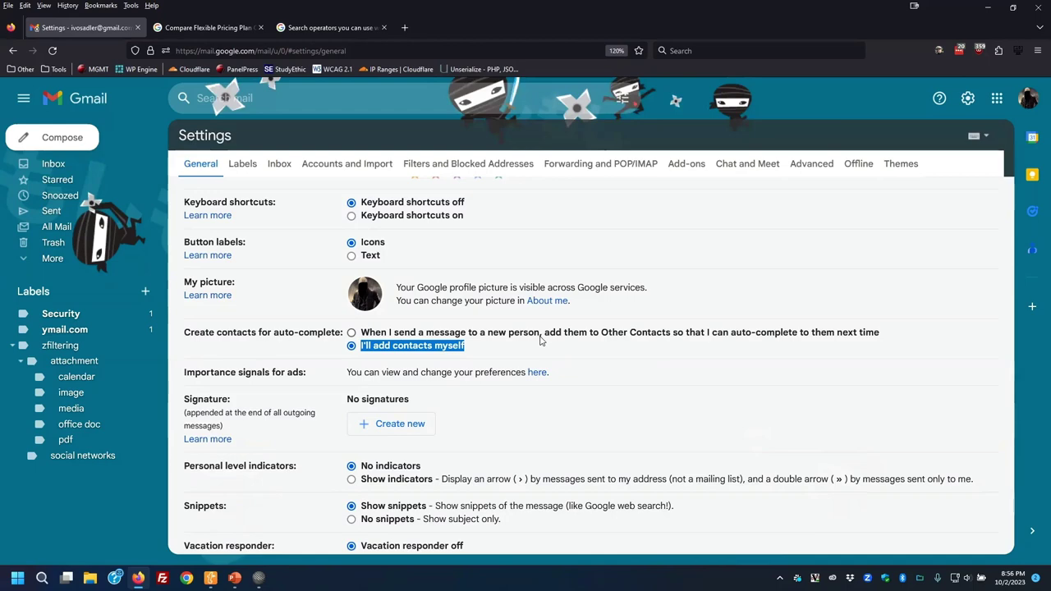
Review the remaining general settings through the vacation responder, and revisit the contact auto-complete and Undo Send options.
{"action": "scroll", "coordinate": [669, 362], "scroll_direction": "down", "scroll_amount": 5}
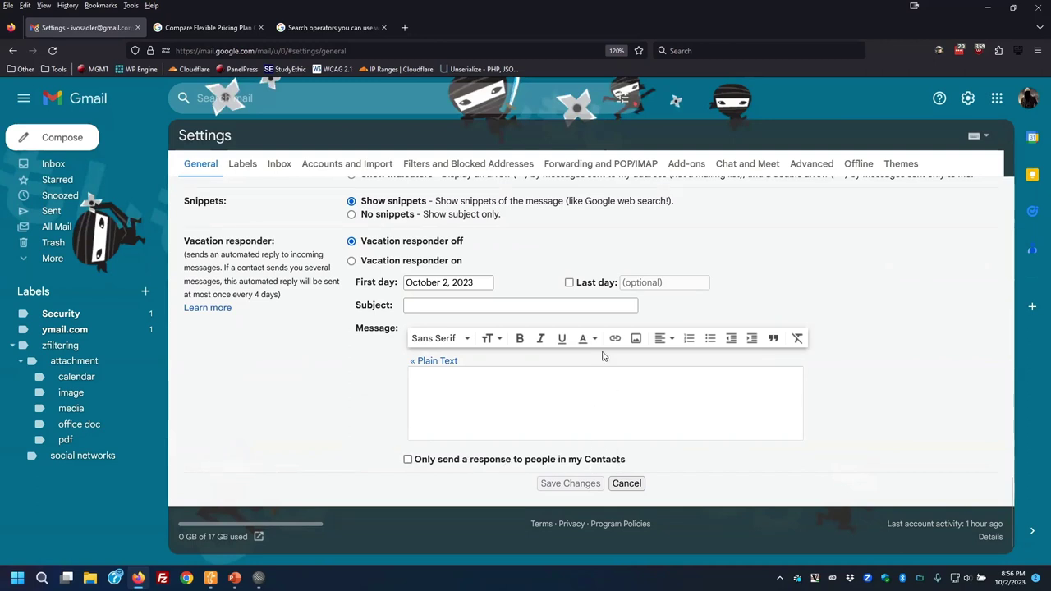
{"action": "scroll", "coordinate": [591, 394], "scroll_direction": "up", "scroll_amount": 5}
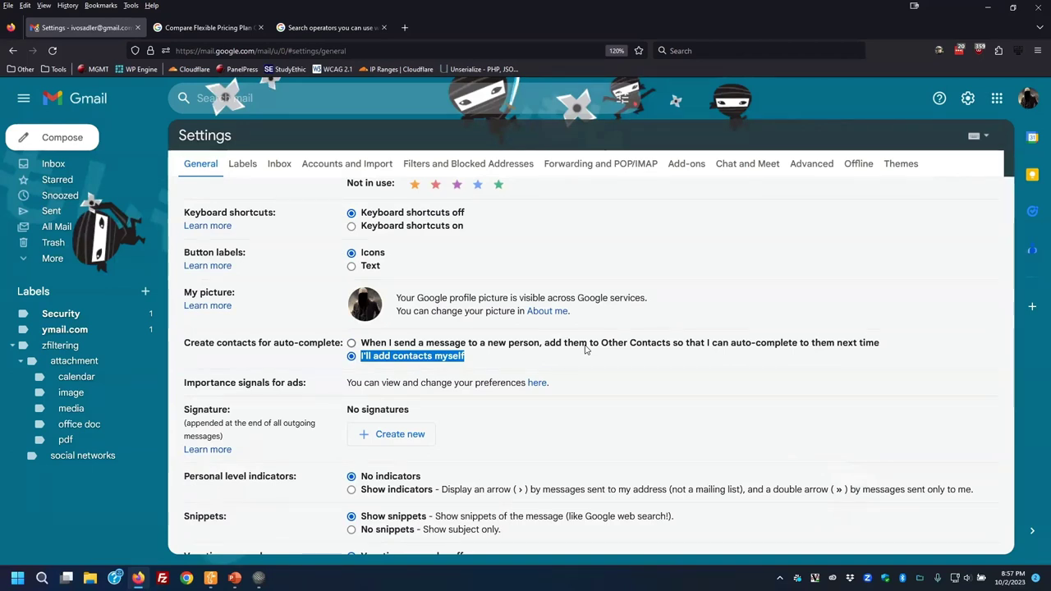
{"action": "left_click", "coordinate": [362, 361]}
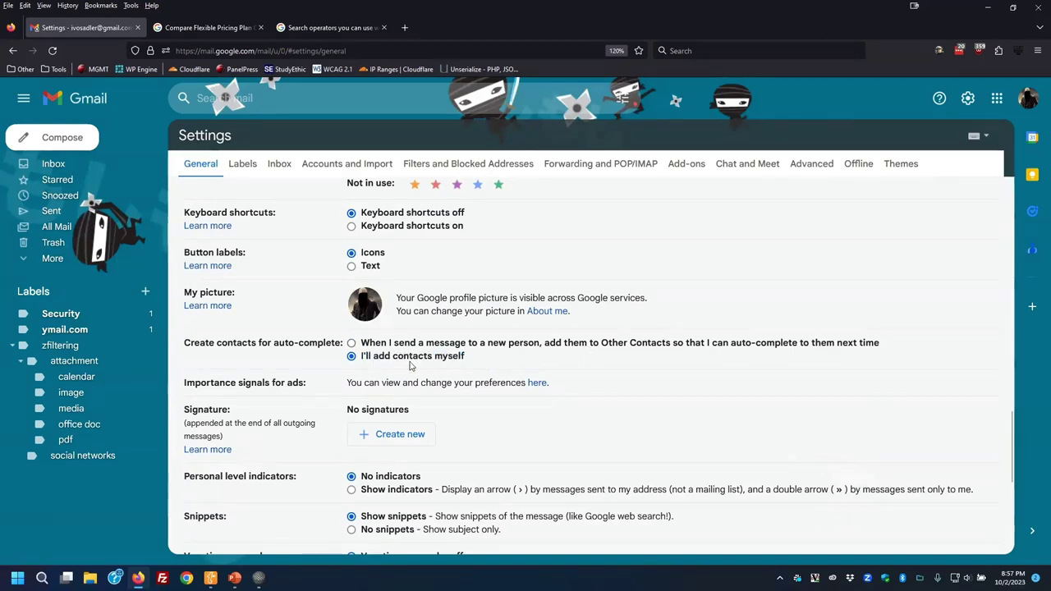
{"action": "left_click_drag", "start_coordinate": [362, 361], "coordinate": [475, 365]}
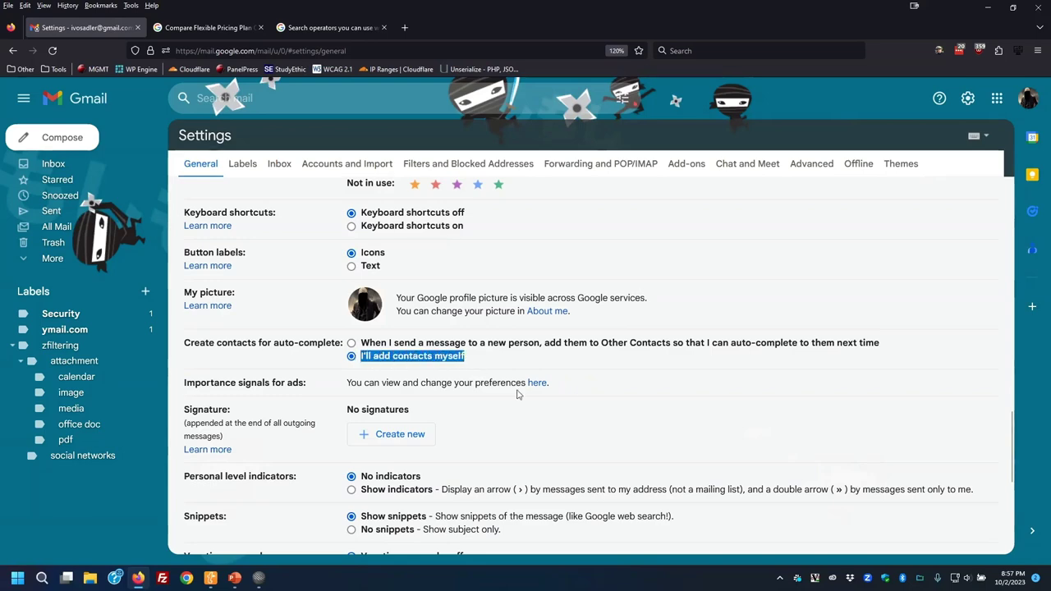
{"action": "scroll", "coordinate": [575, 389], "scroll_direction": "down", "scroll_amount": 4}
{"action": "scroll", "coordinate": [576, 384], "scroll_direction": "up", "scroll_amount": 1}
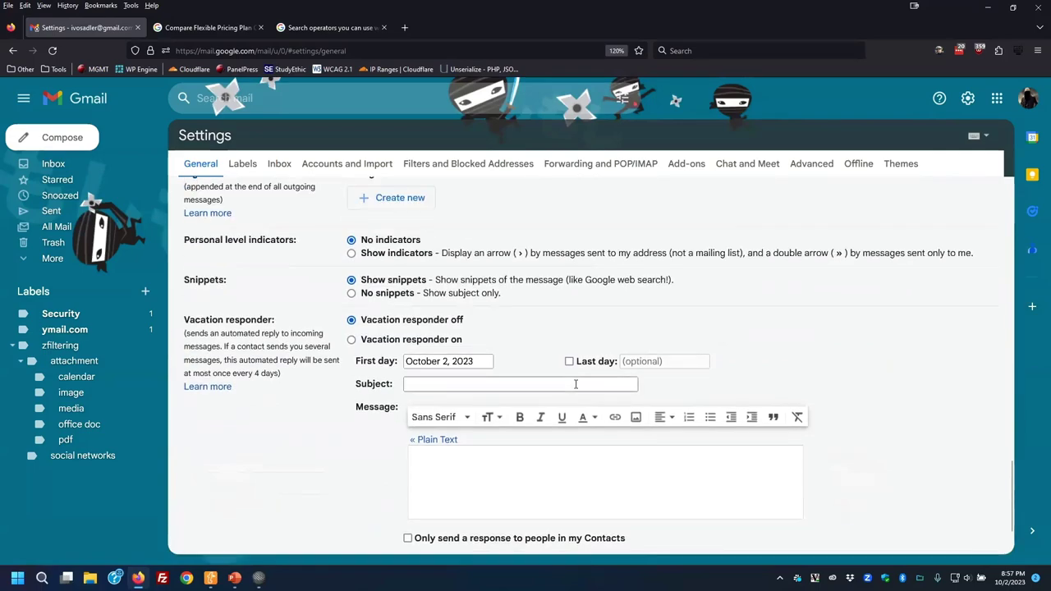
{"action": "scroll", "coordinate": [576, 384], "scroll_direction": "up", "scroll_amount": 20}
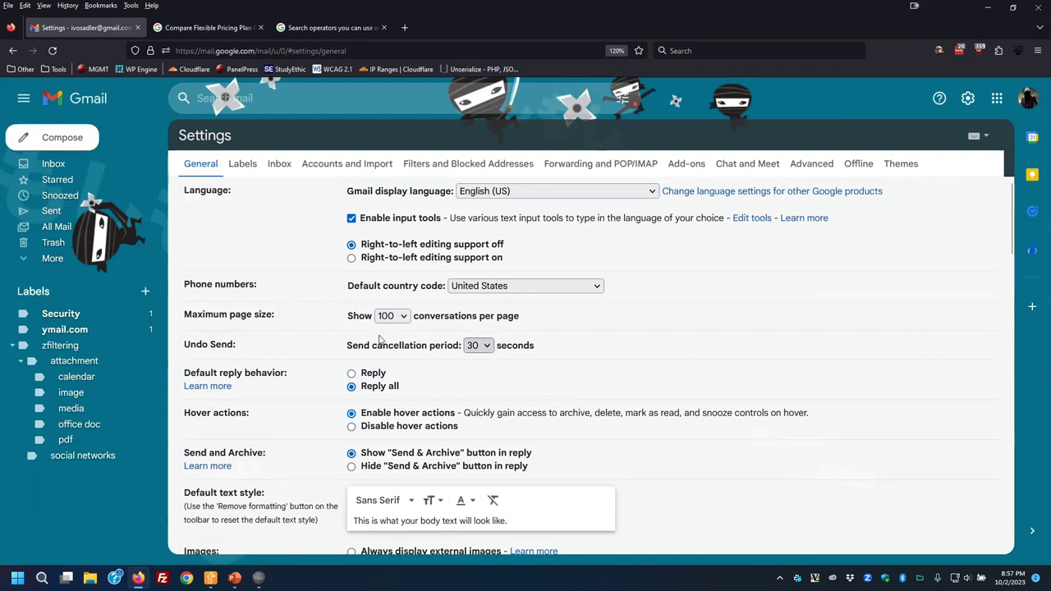
{"action": "left_click_drag", "start_coordinate": [394, 349], "coordinate": [455, 345]}
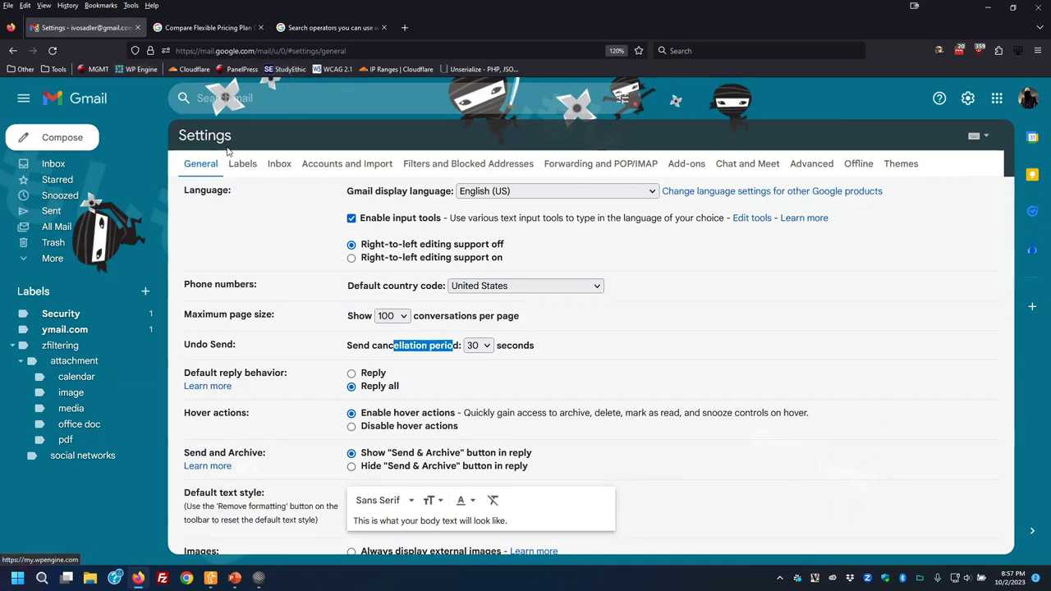
Open the label settings, expand the sidebar's hidden labels, and examine the visibility options for system labels, categories and custom labels.
{"action": "left_click", "coordinate": [252, 164]}
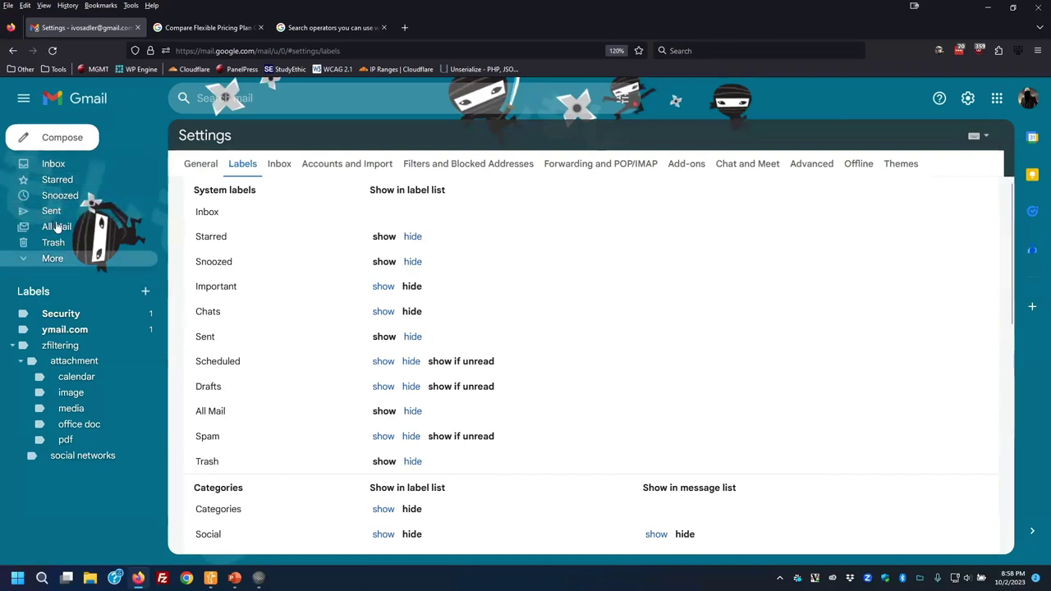
{"action": "left_click", "coordinate": [25, 261]}
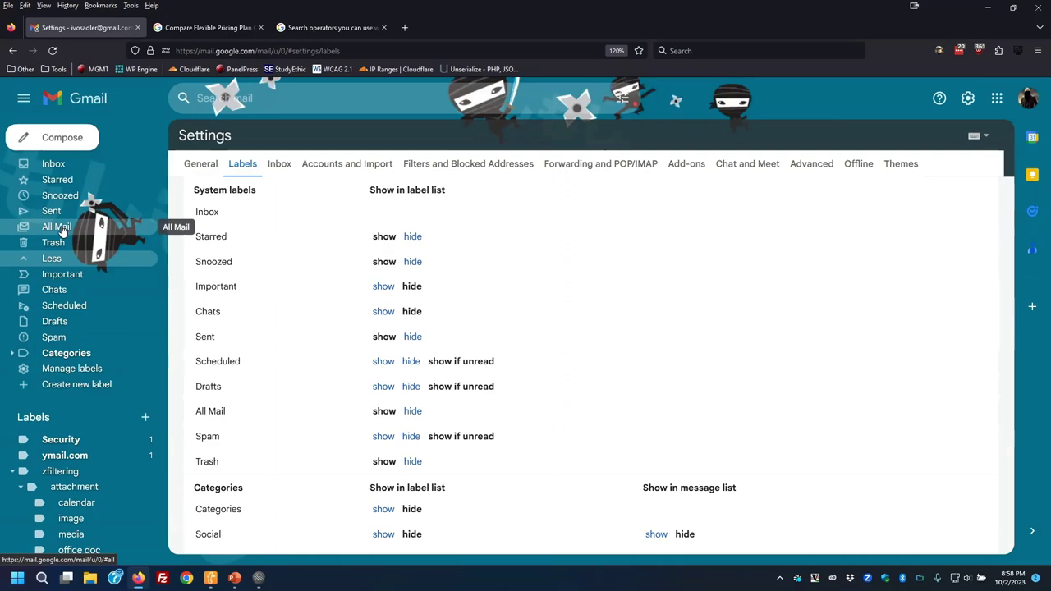
{"action": "scroll", "coordinate": [565, 332], "scroll_direction": "down", "scroll_amount": 4}
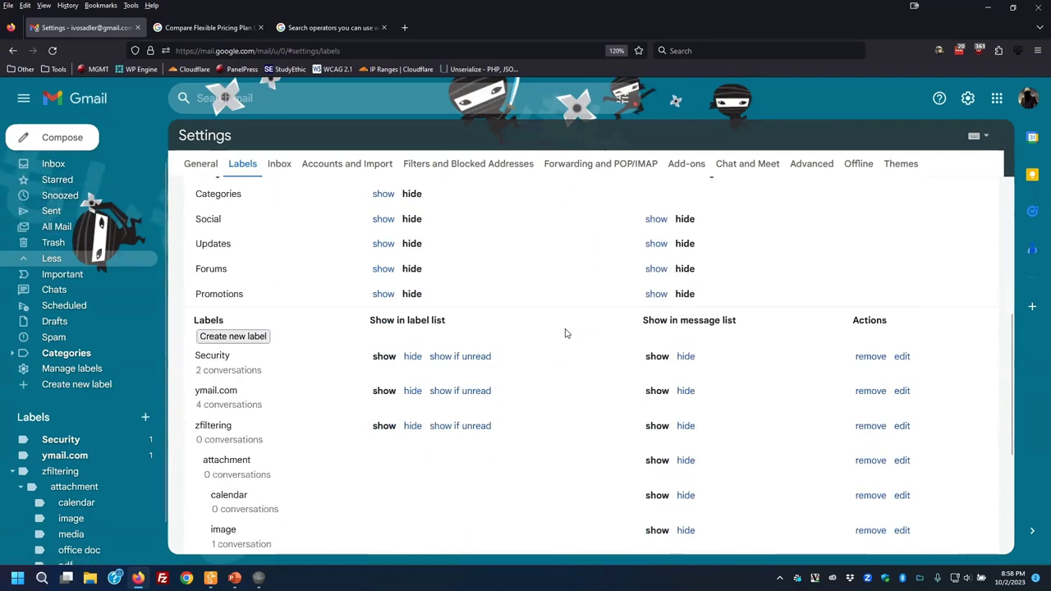
{"action": "scroll", "coordinate": [529, 349], "scroll_direction": "down", "scroll_amount": 5}
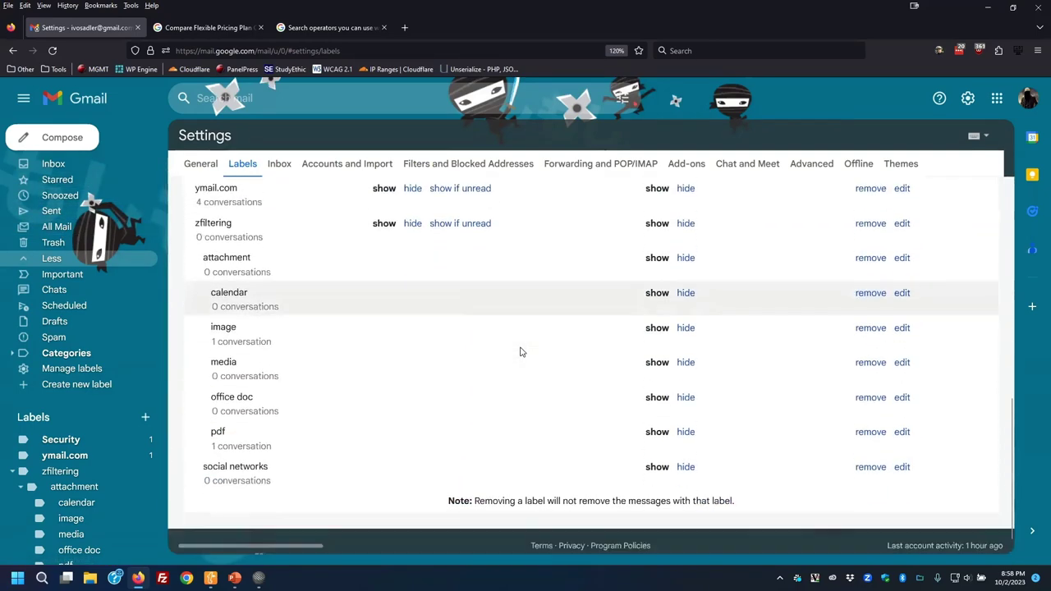
{"action": "scroll", "coordinate": [520, 352], "scroll_direction": "up", "scroll_amount": 2}
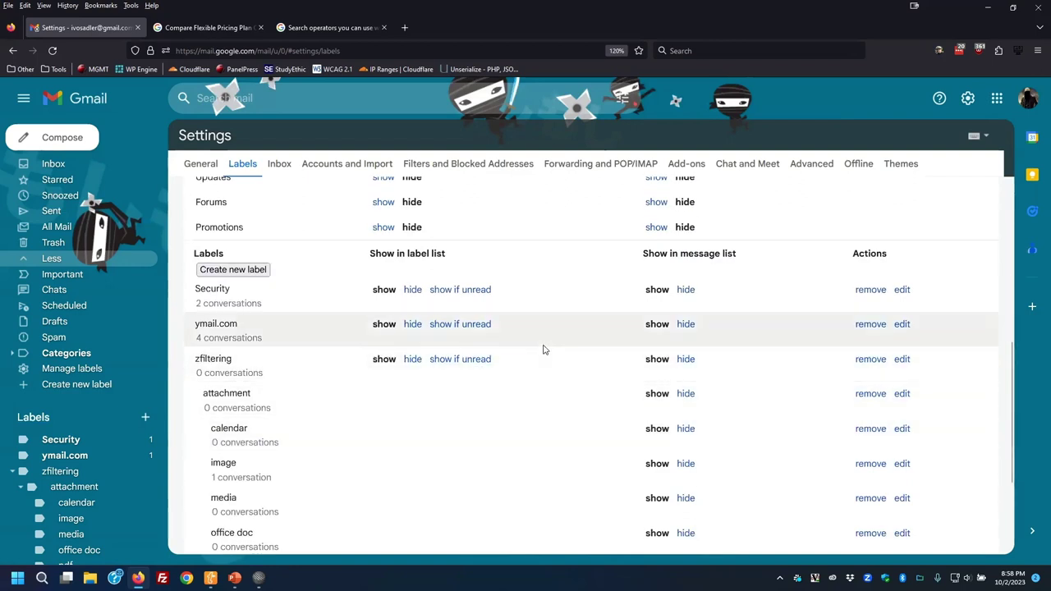
{"action": "scroll", "coordinate": [547, 346], "scroll_direction": "down", "scroll_amount": 2}
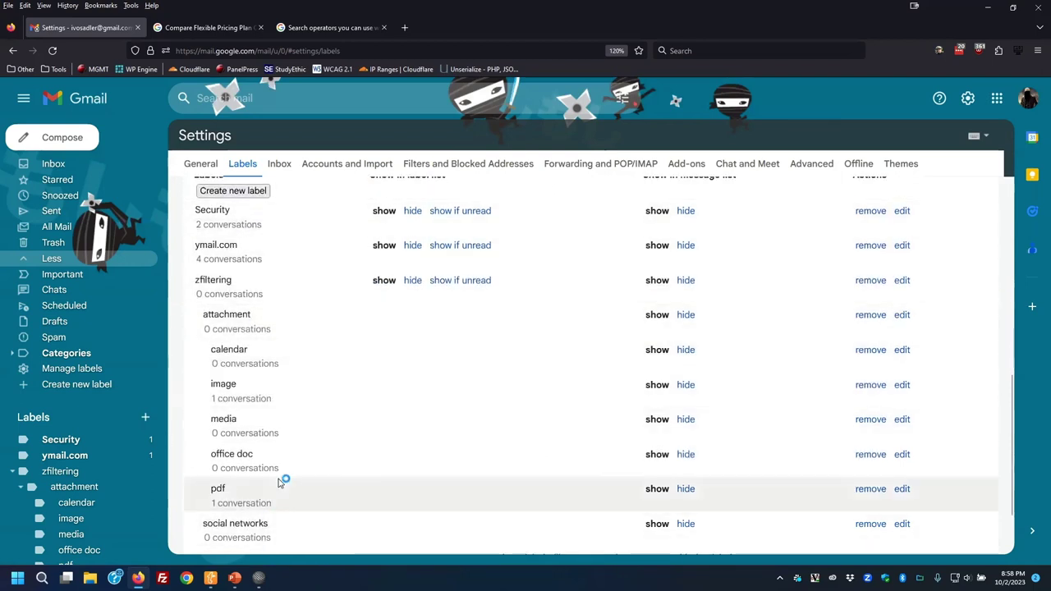
{"action": "scroll", "coordinate": [275, 464], "scroll_direction": "down", "scroll_amount": 2}
{"action": "scroll", "coordinate": [271, 442], "scroll_direction": "up", "scroll_amount": 2}
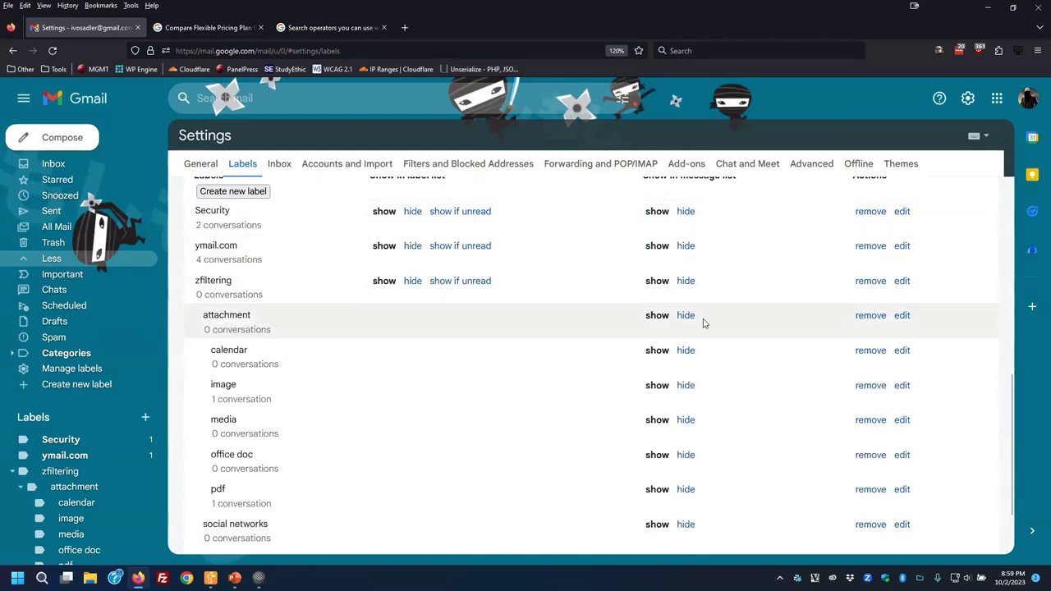
{"action": "scroll", "coordinate": [258, 335], "scroll_direction": "down", "scroll_amount": 2}
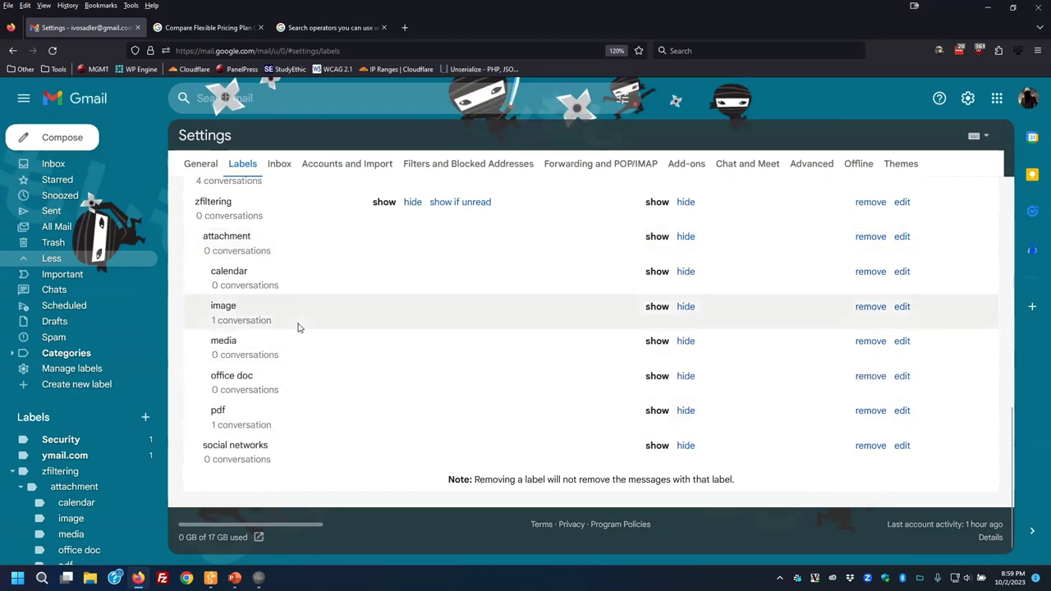
{"action": "scroll", "coordinate": [298, 328], "scroll_direction": "up", "scroll_amount": 2}
{"action": "scroll", "coordinate": [246, 283], "scroll_direction": "down", "scroll_amount": 1}
{"action": "scroll", "coordinate": [370, 209], "scroll_direction": "up", "scroll_amount": 3}
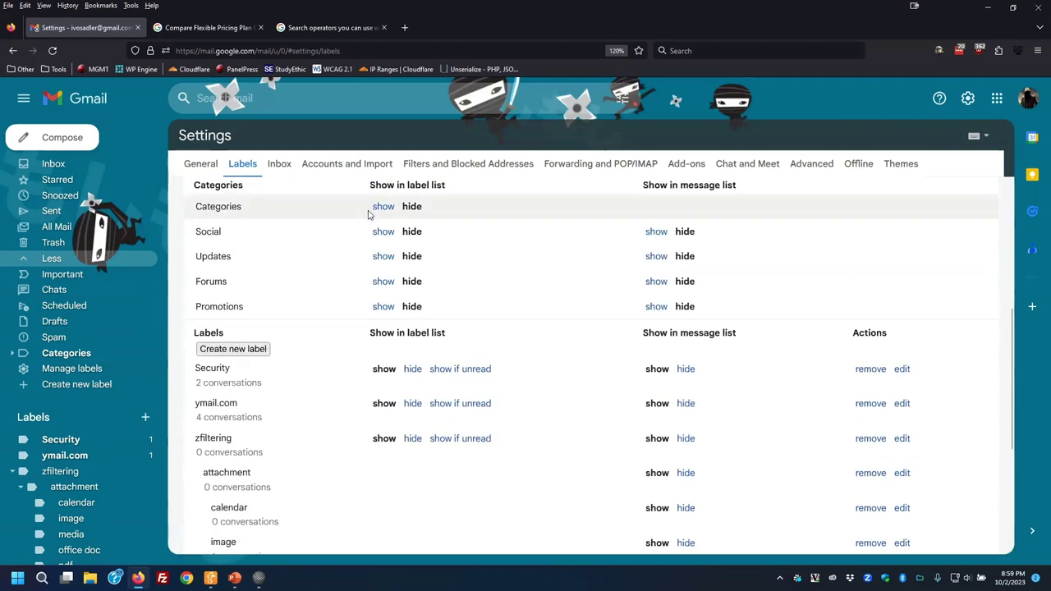
Examine the message category options in the inbox settings, followed by the accounts and import settings.
{"action": "left_click", "coordinate": [279, 164]}
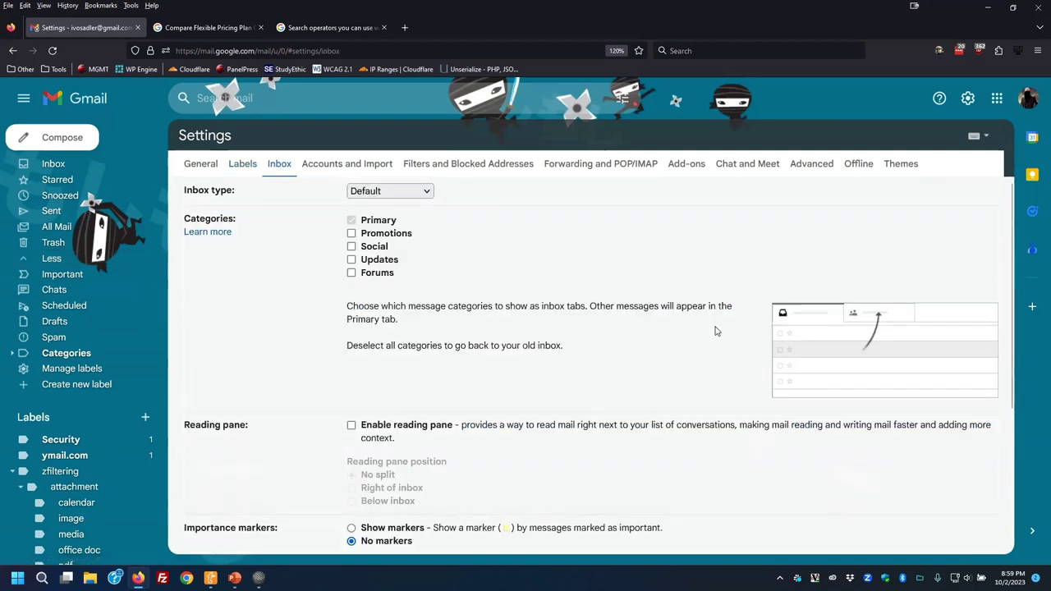
{"action": "mouse_move", "coordinate": [352, 237]}
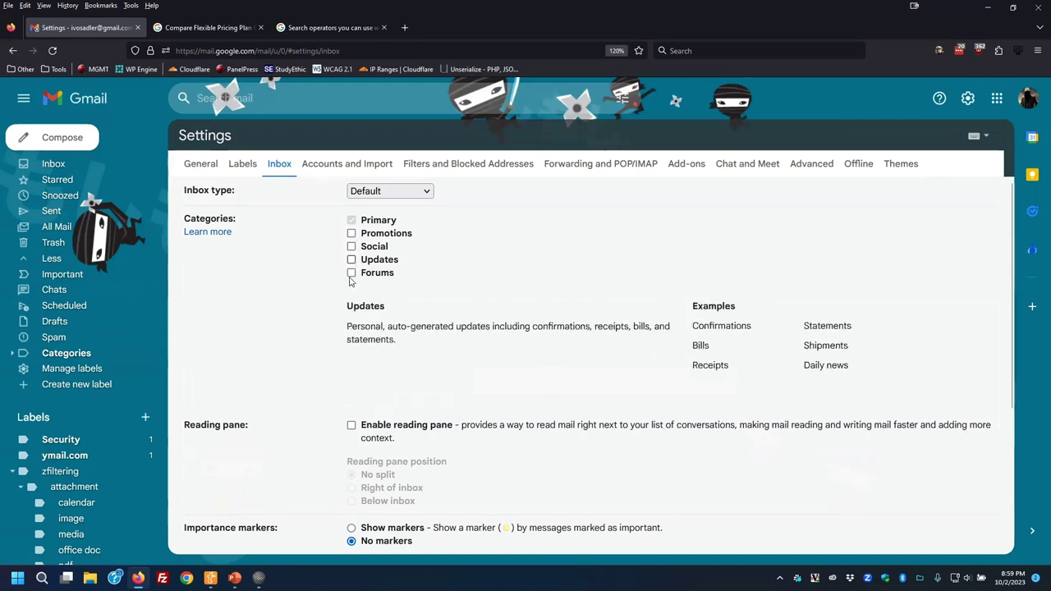
{"action": "mouse_move", "coordinate": [353, 258]}
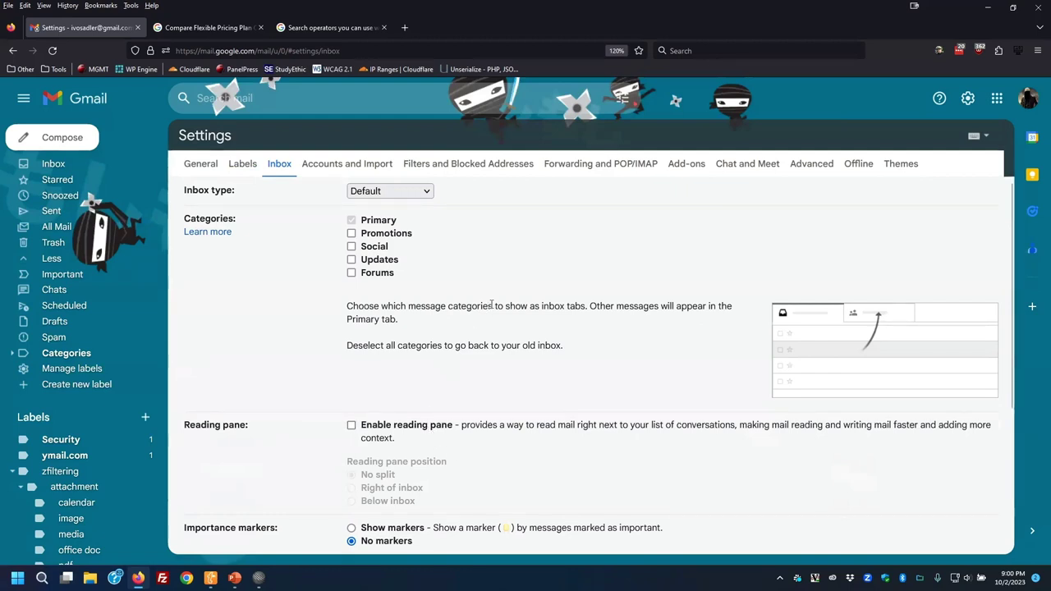
{"action": "left_click", "coordinate": [362, 163]}
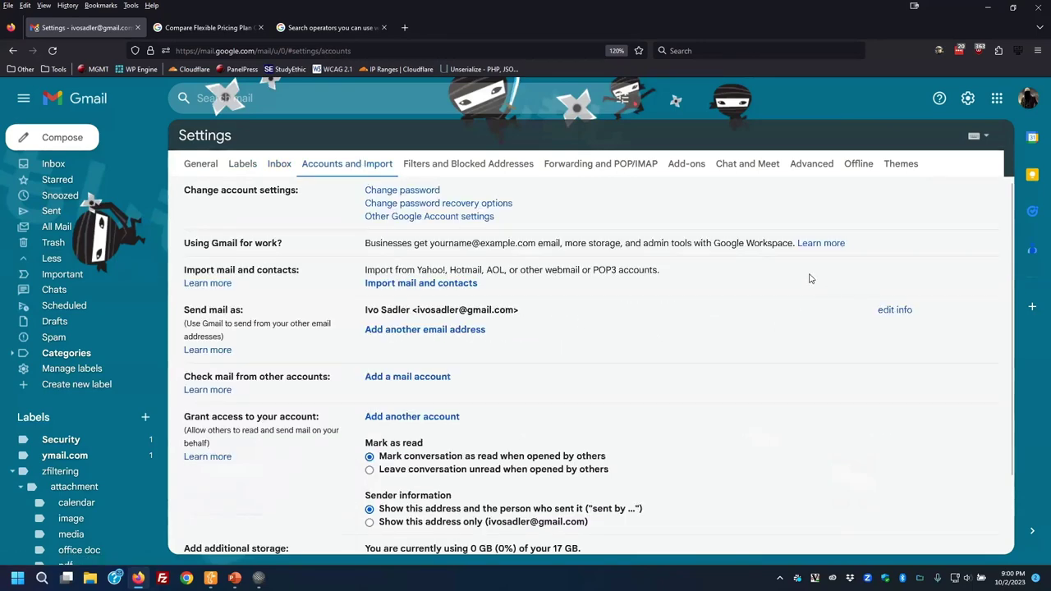
{"action": "scroll", "coordinate": [809, 278], "scroll_direction": "down", "scroll_amount": 2}
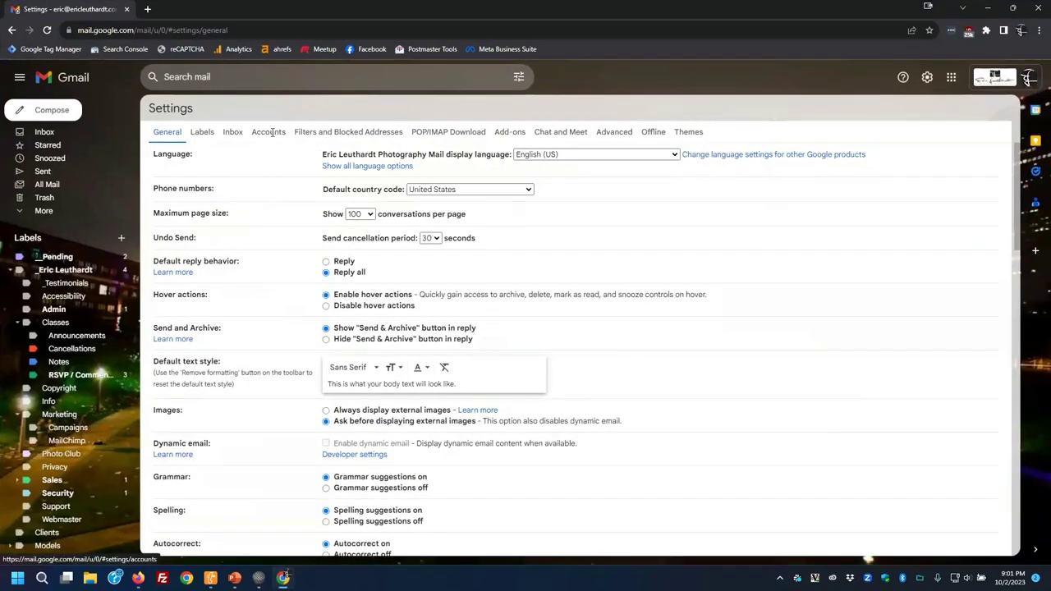
In the business account's account settings in Chrome, review the send-as addresses and highlight the "When replying to a message" options.
{"action": "left_click", "coordinate": [271, 133]}
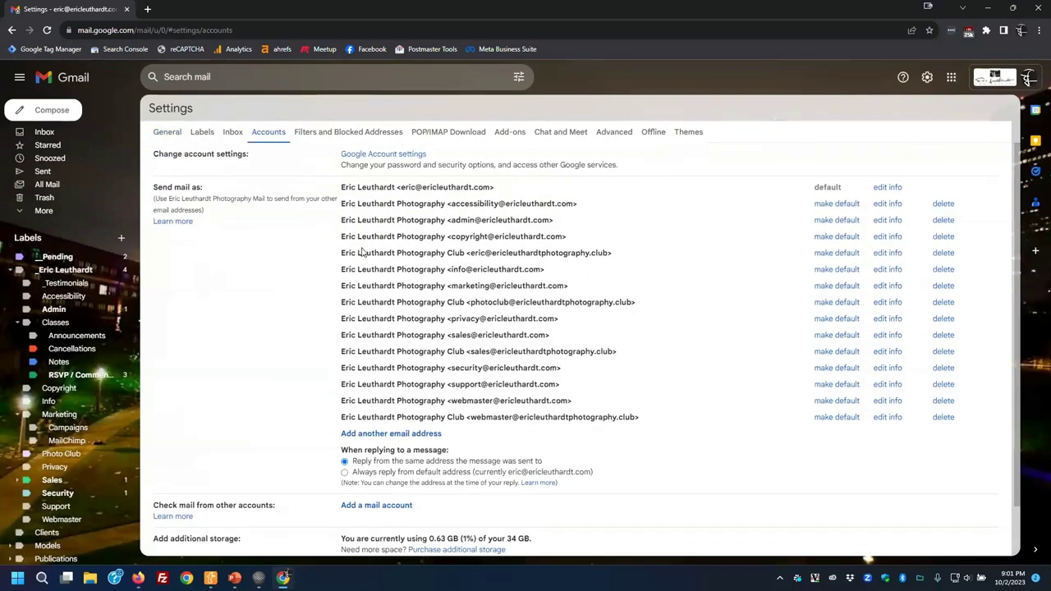
{"action": "scroll", "coordinate": [530, 280], "scroll_direction": "down", "scroll_amount": 1}
{"action": "scroll", "coordinate": [530, 280], "scroll_direction": "down", "scroll_amount": 2}
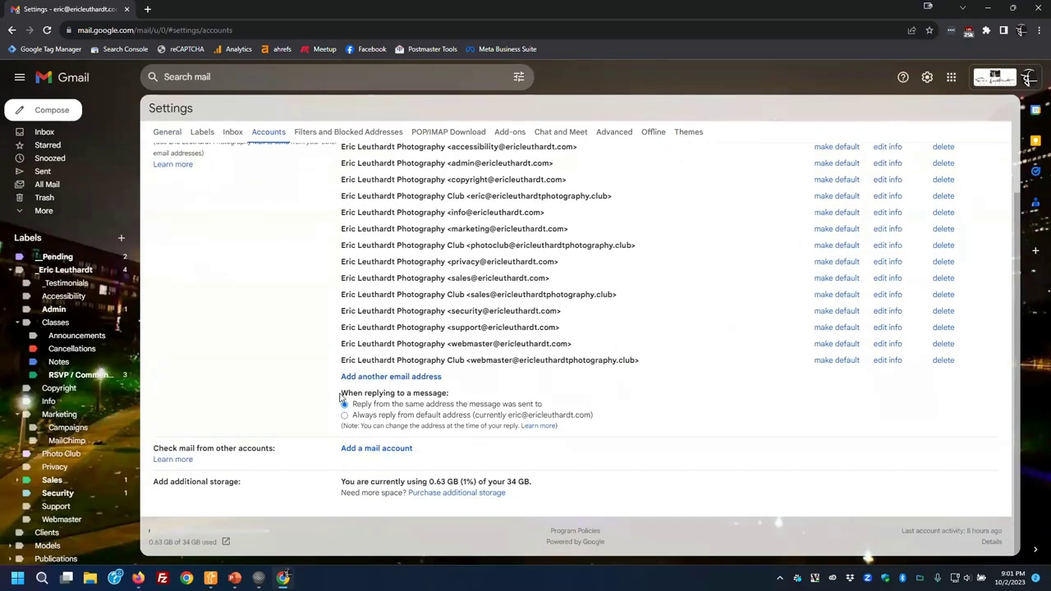
{"action": "left_click_drag", "start_coordinate": [342, 395], "coordinate": [655, 436]}
{"action": "left_click", "coordinate": [616, 436]}
{"action": "left_click_drag", "start_coordinate": [559, 427], "coordinate": [359, 401]}
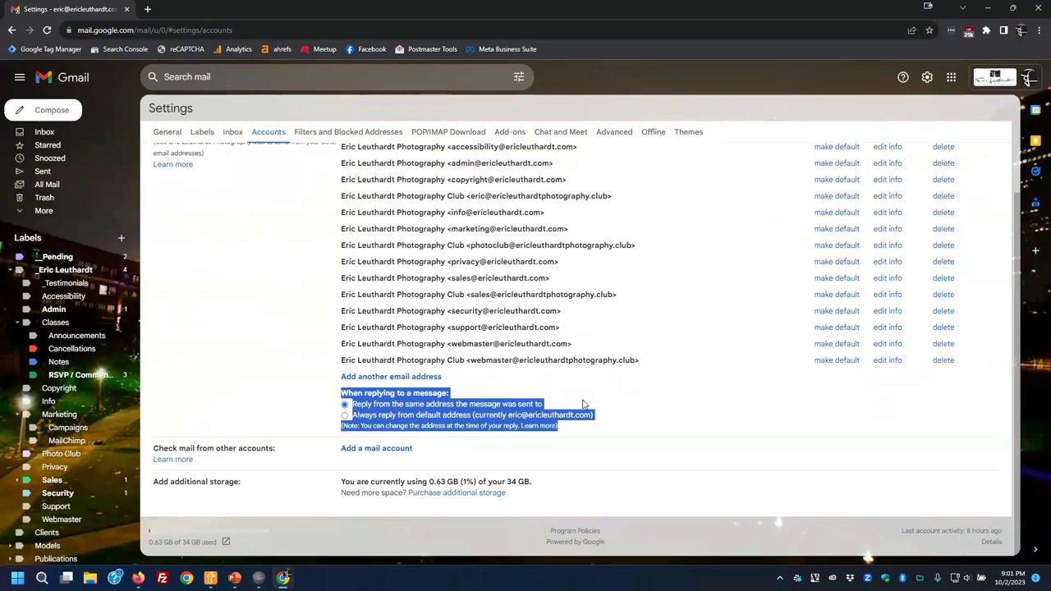
{"action": "scroll", "coordinate": [728, 321], "scroll_direction": "up", "scroll_amount": 1}
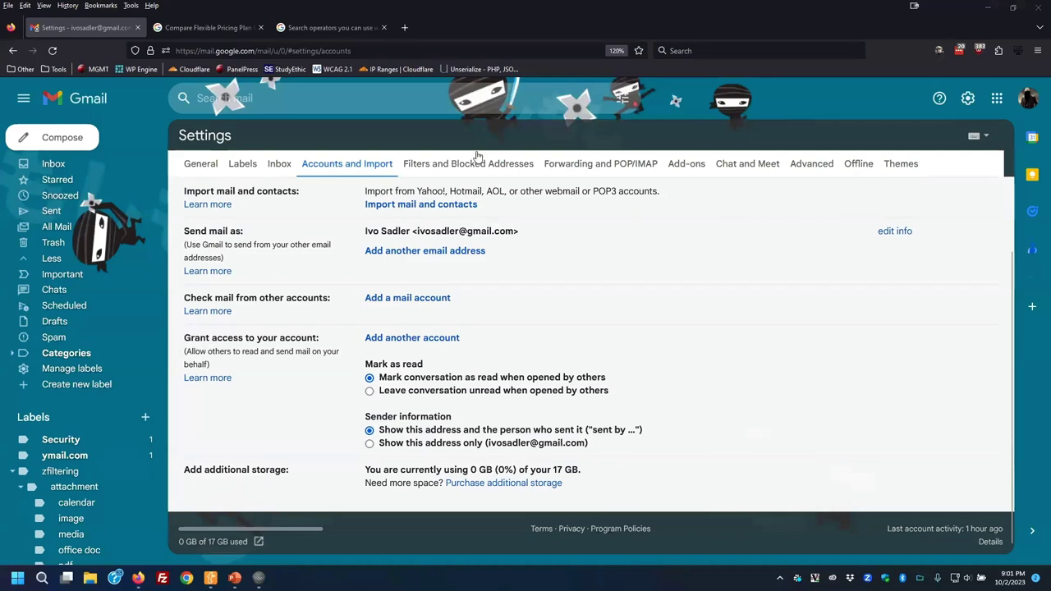
Open the filter settings and inspect the .pdf attachment filter's criteria and actions, closing it without updating.
{"action": "left_click", "coordinate": [483, 164]}
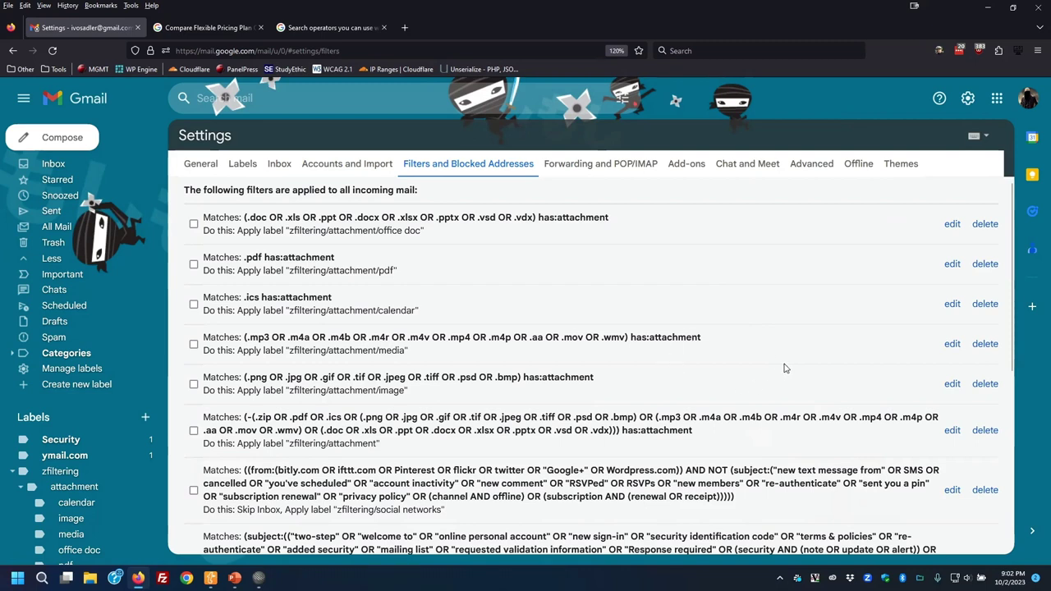
{"action": "left_click", "coordinate": [952, 264]}
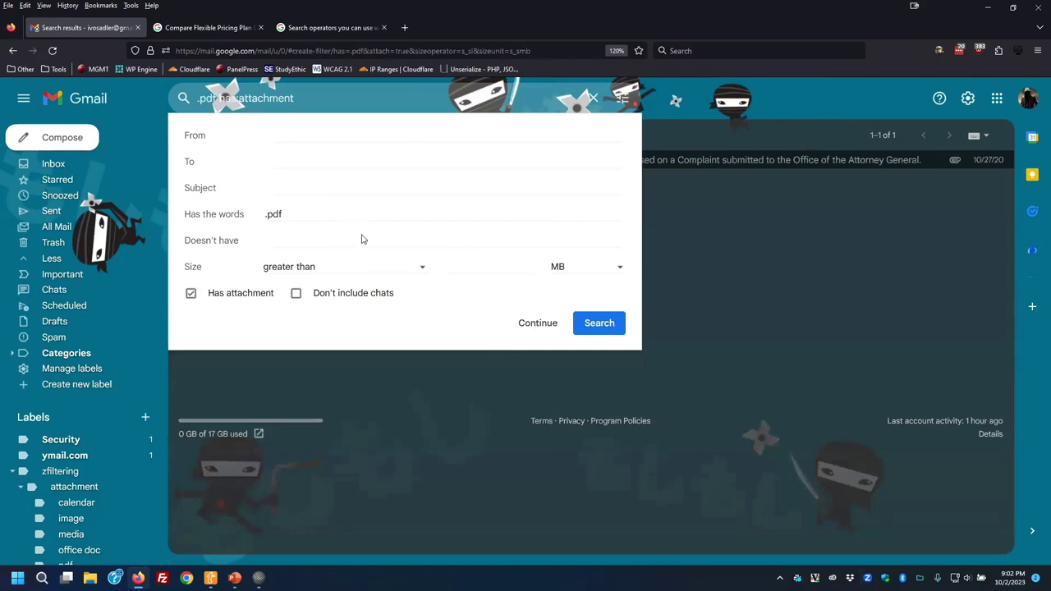
{"action": "left_click_drag", "start_coordinate": [324, 214], "coordinate": [258, 213]}
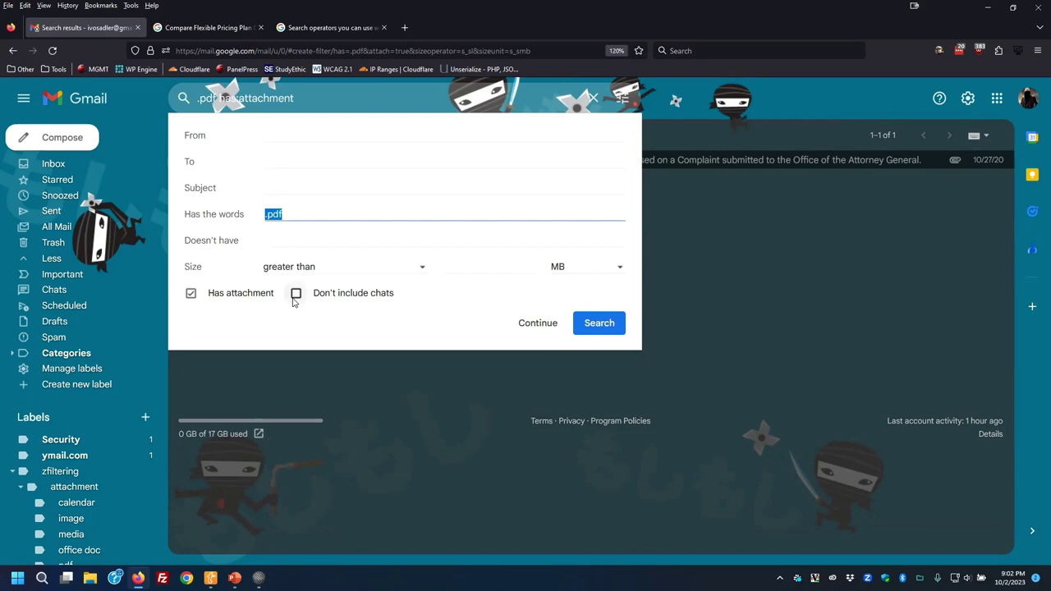
{"action": "left_click", "coordinate": [302, 213]}
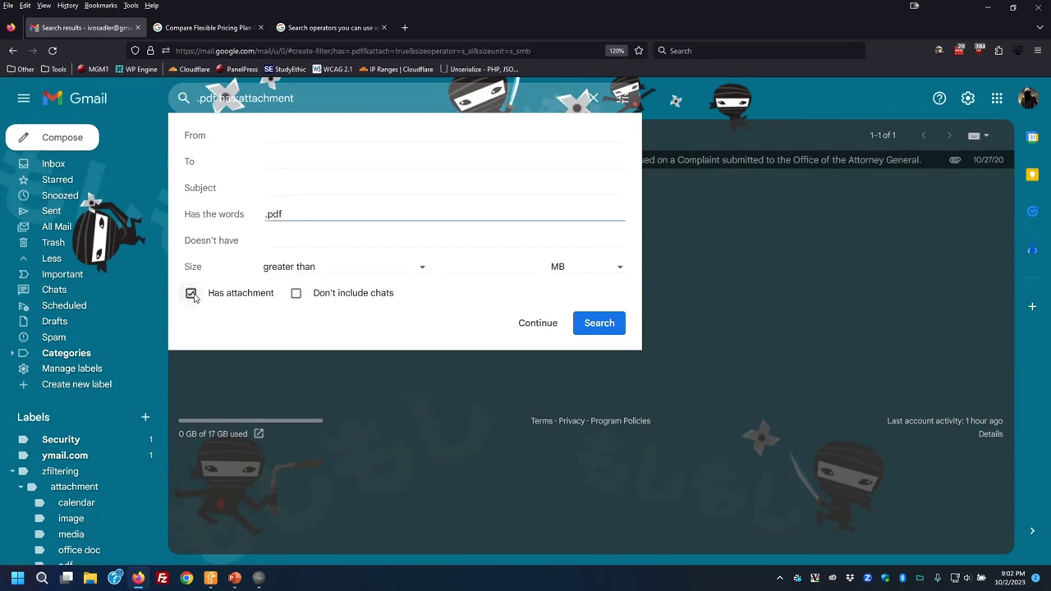
{"action": "left_click", "coordinate": [541, 329]}
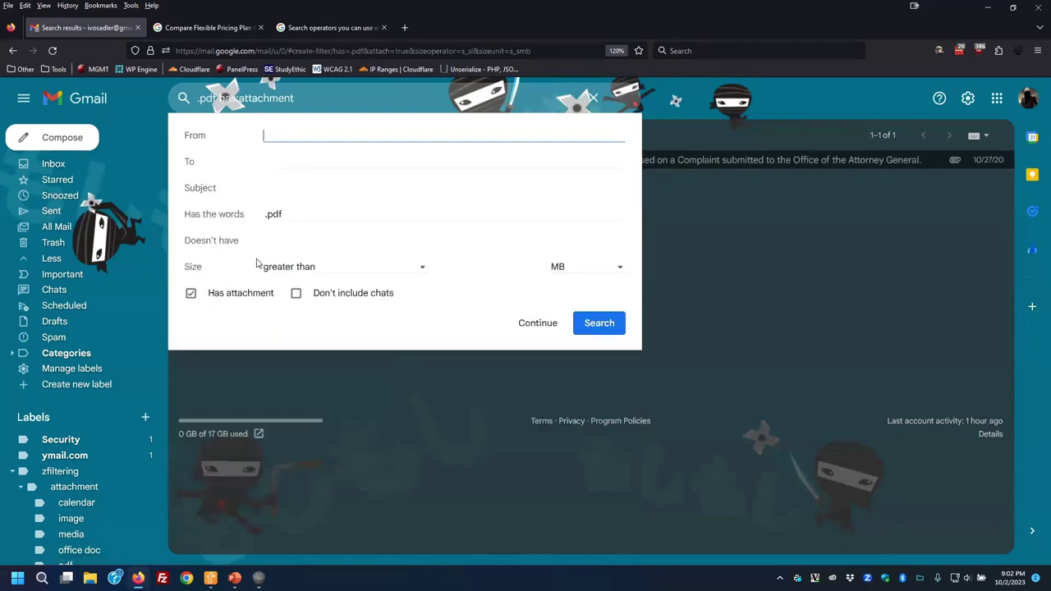
{"action": "left_click", "coordinate": [532, 325]}
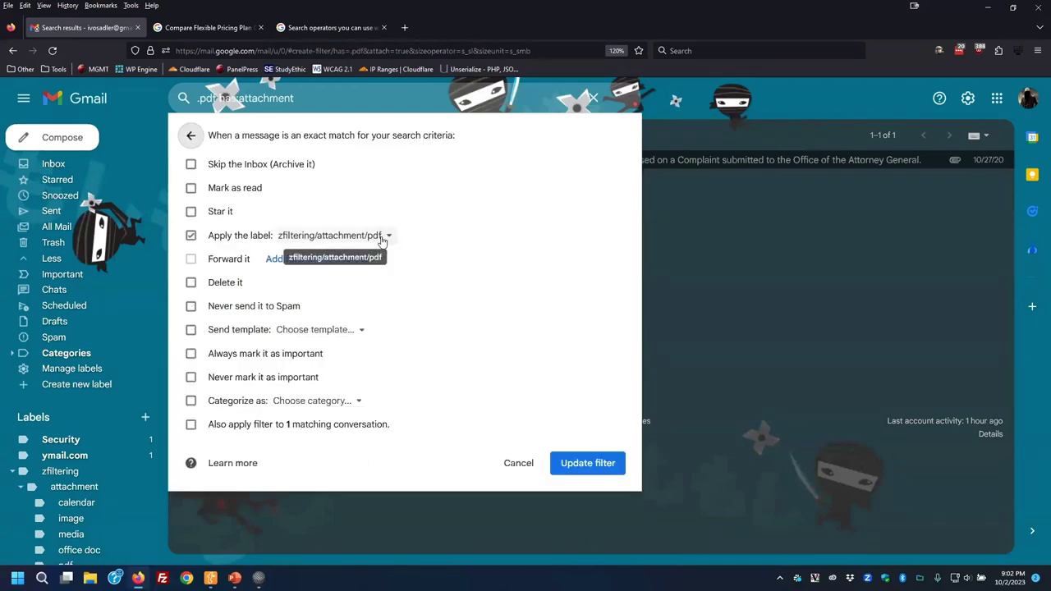
{"action": "left_click", "coordinate": [518, 465]}
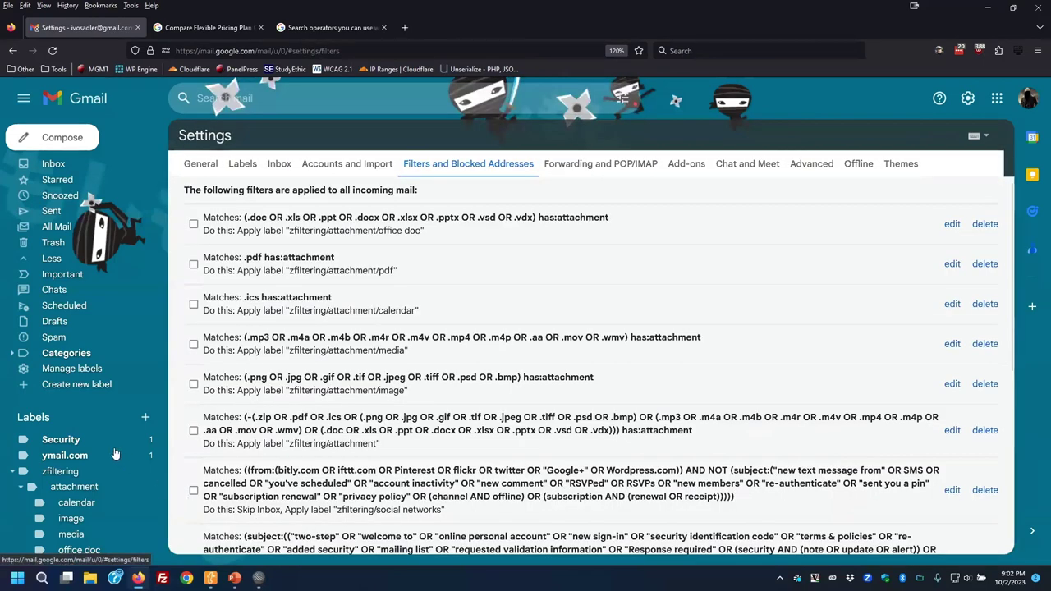
View the messages under the nested pdf label, in All Mail and under the ymail.com label.
{"action": "scroll", "coordinate": [97, 526], "scroll_direction": "down", "scroll_amount": 1}
{"action": "left_click", "coordinate": [92, 528]}
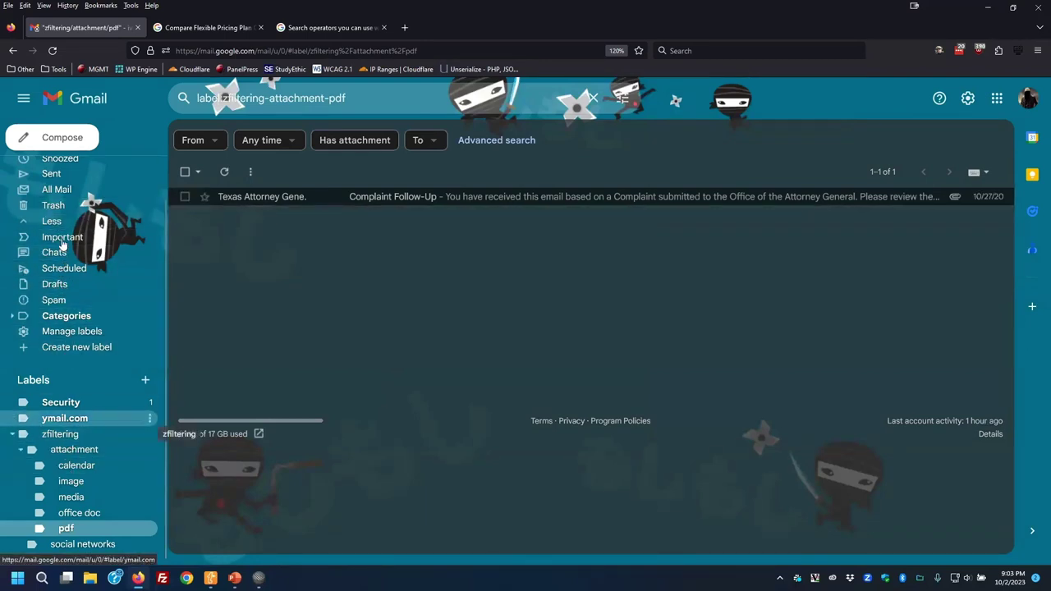
{"action": "scroll", "coordinate": [70, 289], "scroll_direction": "up", "scroll_amount": 2}
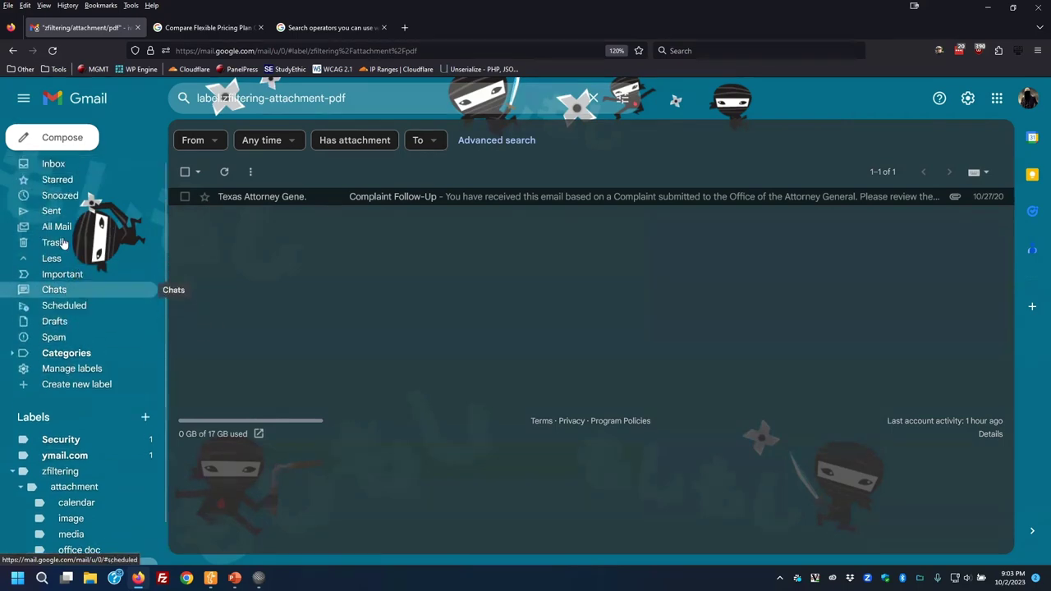
{"action": "left_click", "coordinate": [51, 254]}
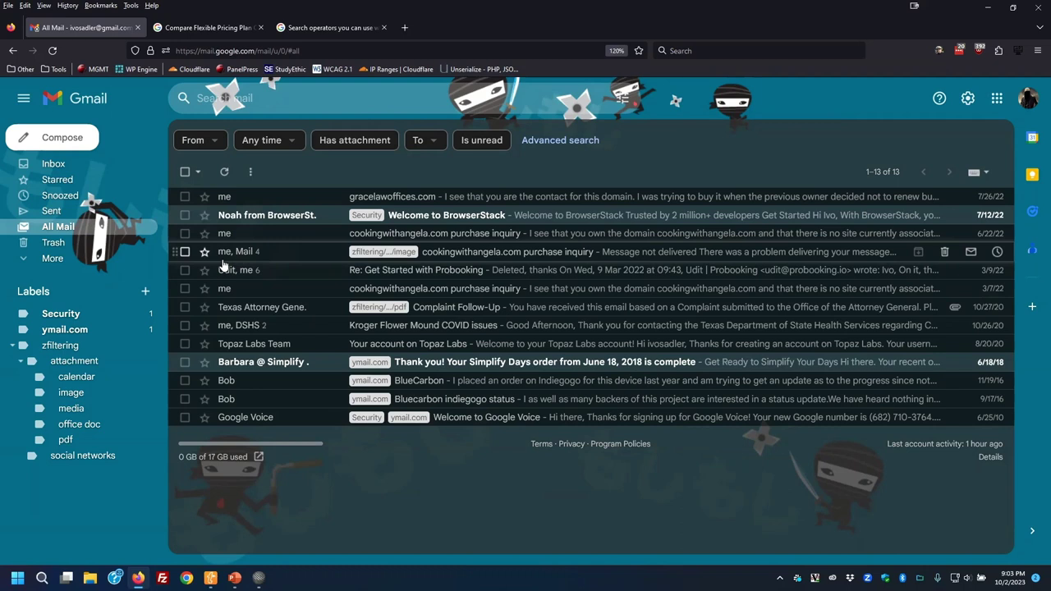
{"action": "left_click", "coordinate": [66, 330]}
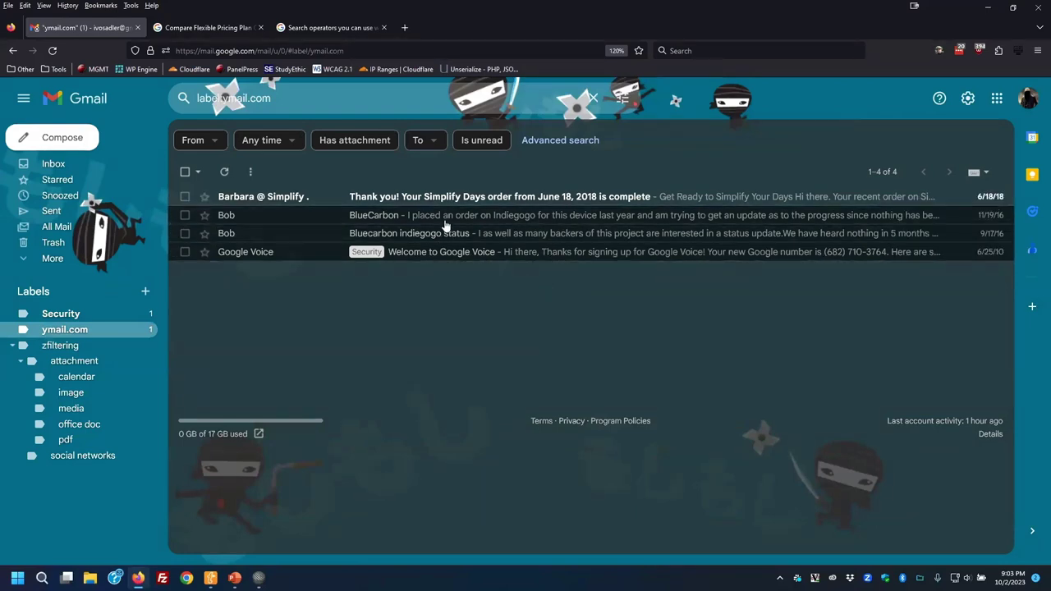
Return to the filter settings and inspect the media attachment filter's OR-separated extensions and actions, closing it without updating.
{"action": "left_click", "coordinate": [968, 99]}
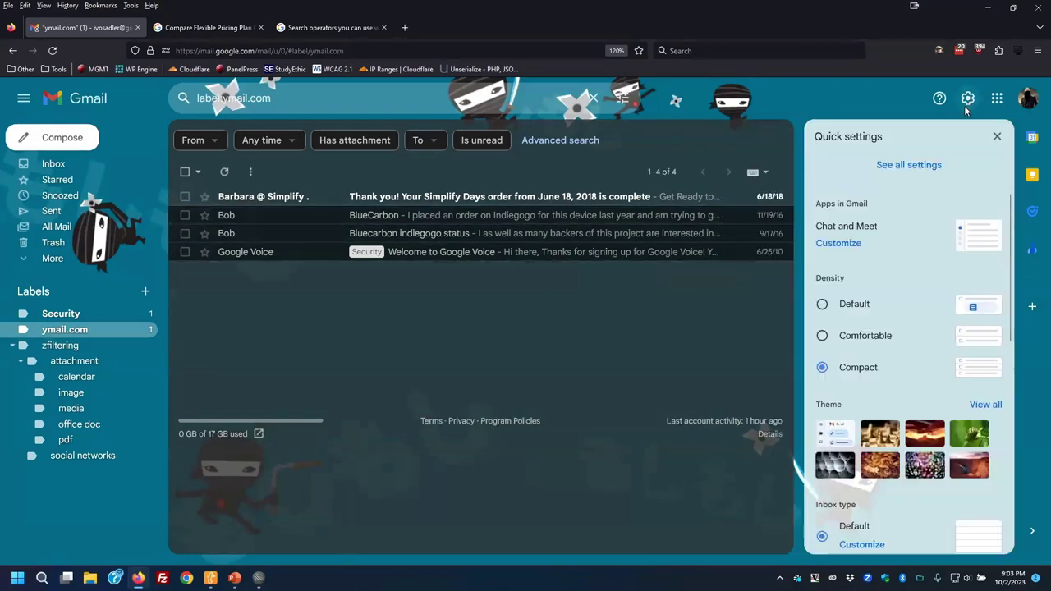
{"action": "left_click", "coordinate": [927, 165]}
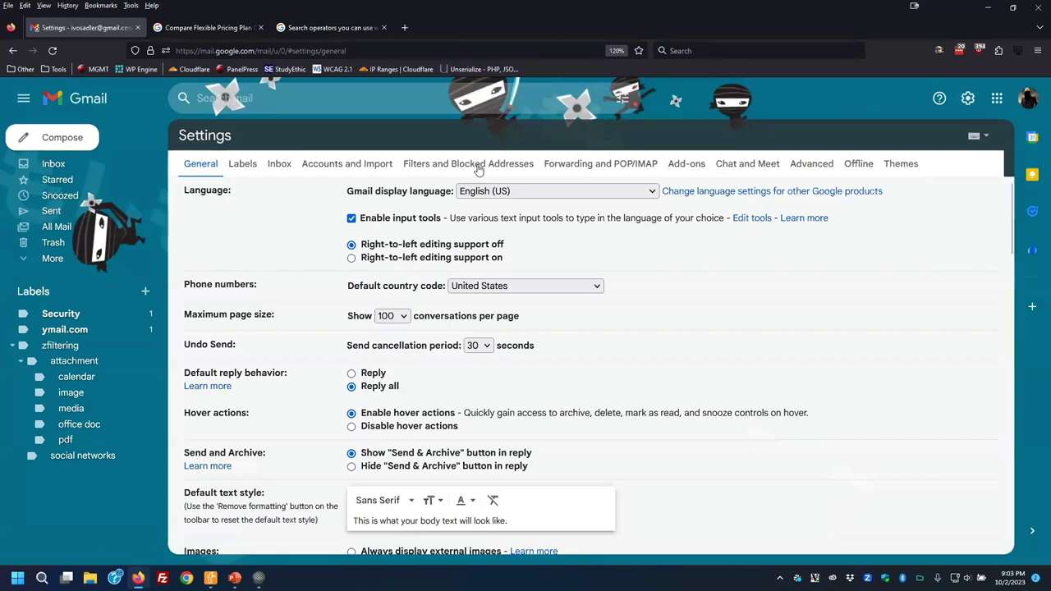
{"action": "left_click", "coordinate": [478, 166]}
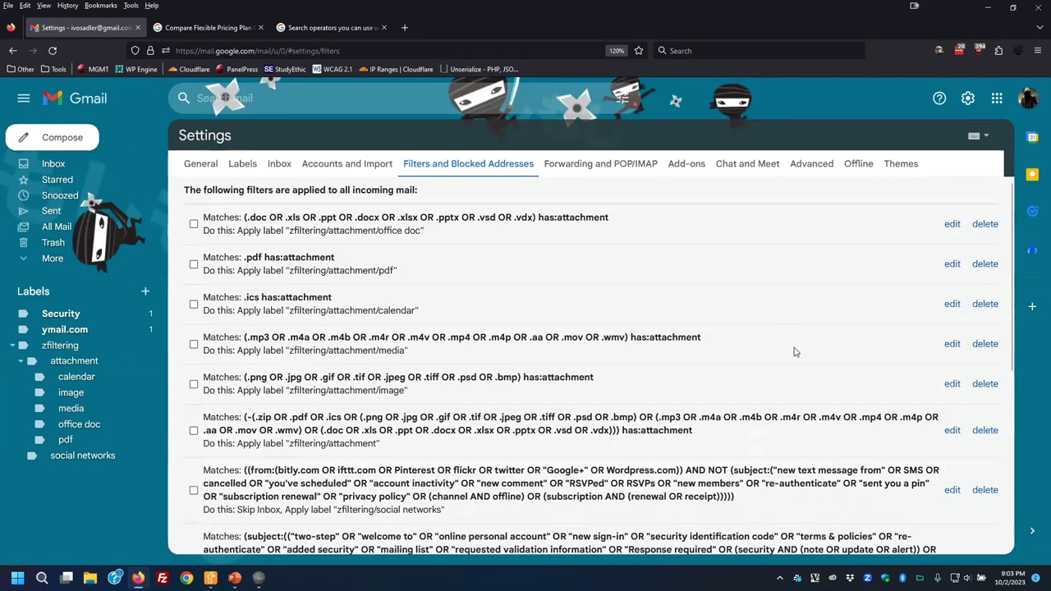
{"action": "left_click", "coordinate": [951, 345]}
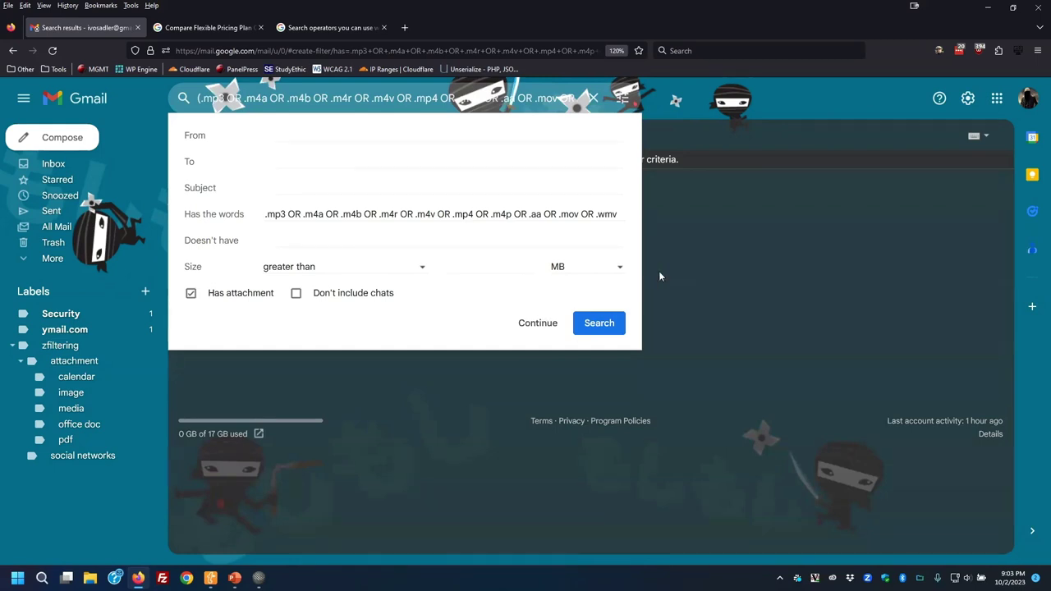
{"action": "double_click", "coordinate": [292, 213]}
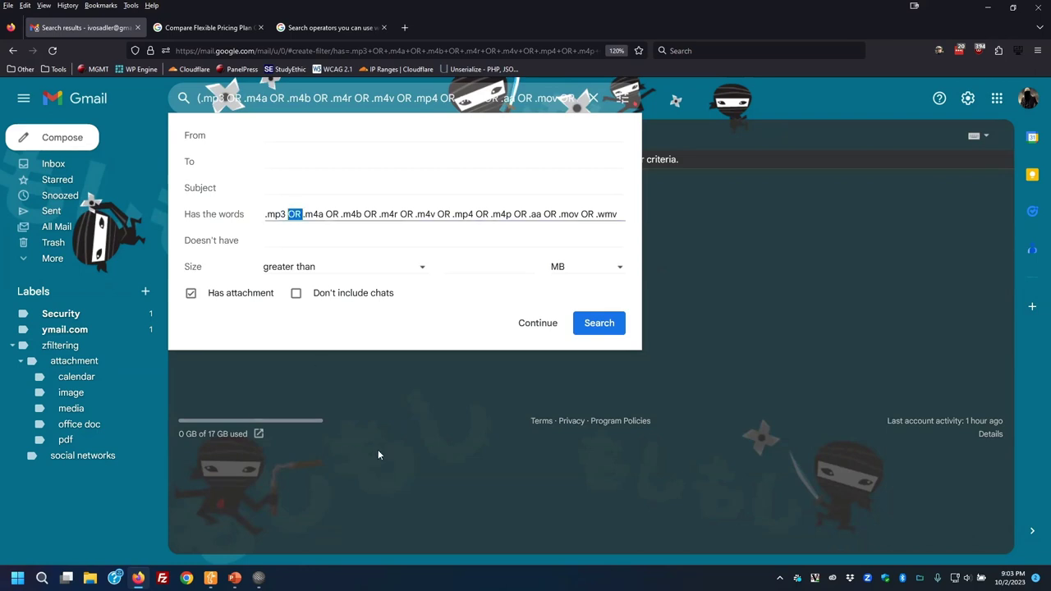
{"action": "left_click_drag", "start_coordinate": [574, 214], "coordinate": [664, 213]}
{"action": "left_click", "coordinate": [622, 214]}
{"action": "left_click", "coordinate": [546, 324]}
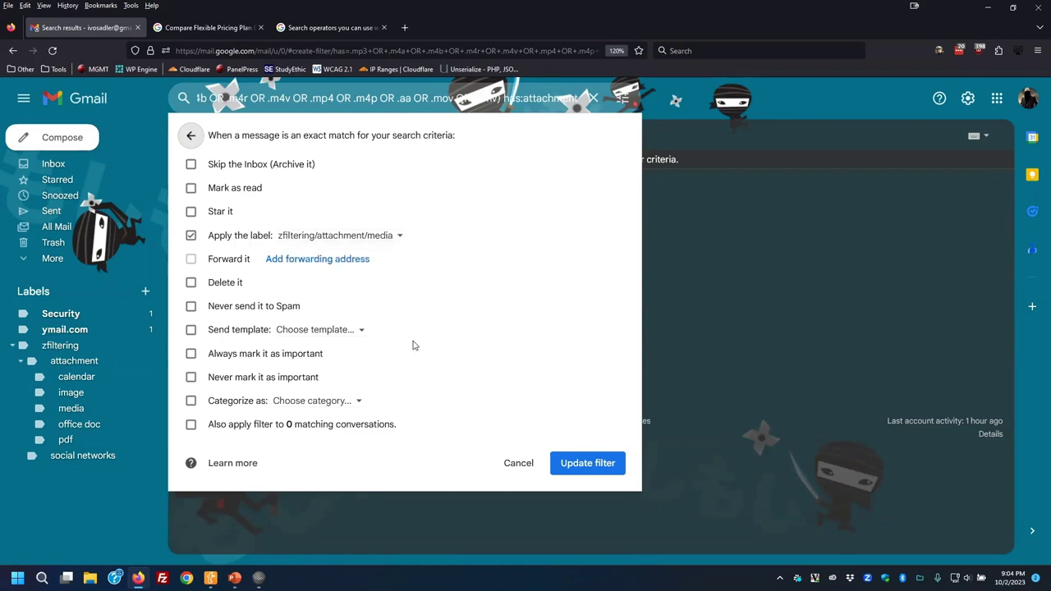
{"action": "left_click", "coordinate": [519, 465]}
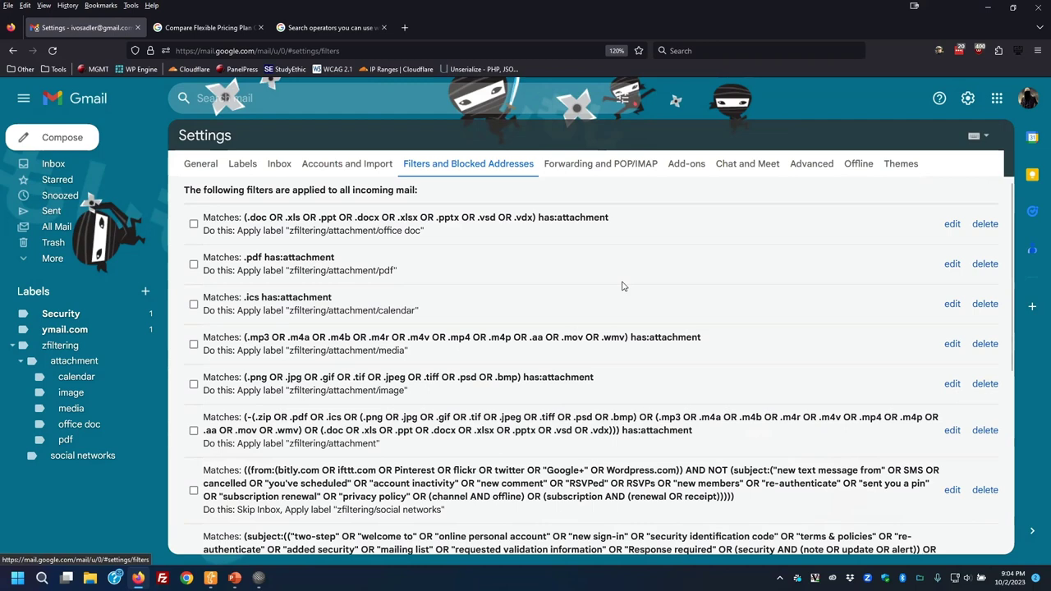
Copy the social networks filter's "Has the words" expression into the untitled SciTE document and turn on line wrapping.
{"action": "scroll", "coordinate": [650, 305], "scroll_direction": "down", "scroll_amount": 3}
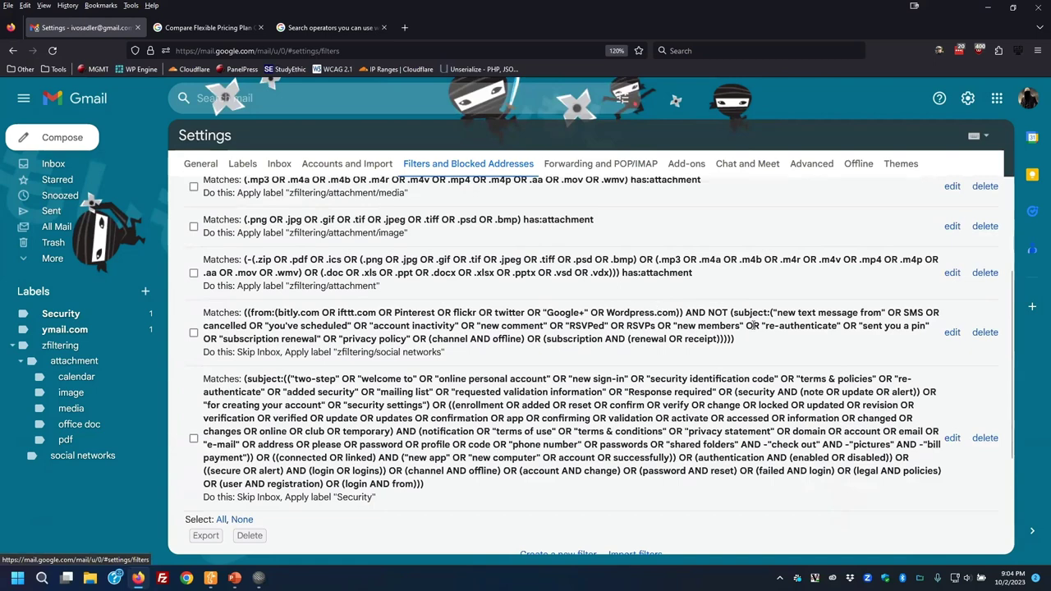
{"action": "left_click", "coordinate": [952, 332]}
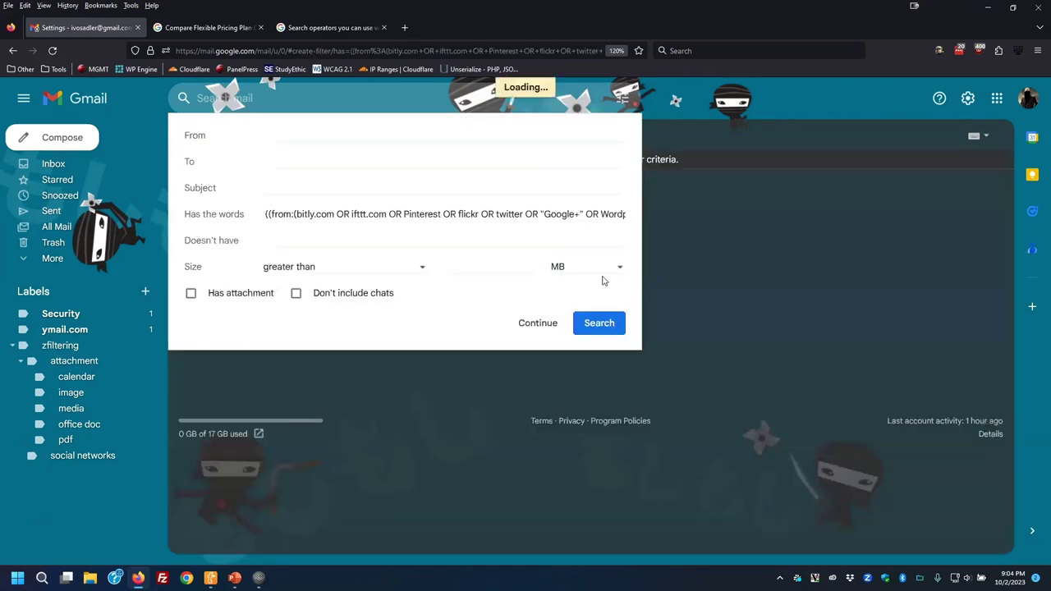
{"action": "triple_click", "coordinate": [533, 212]}
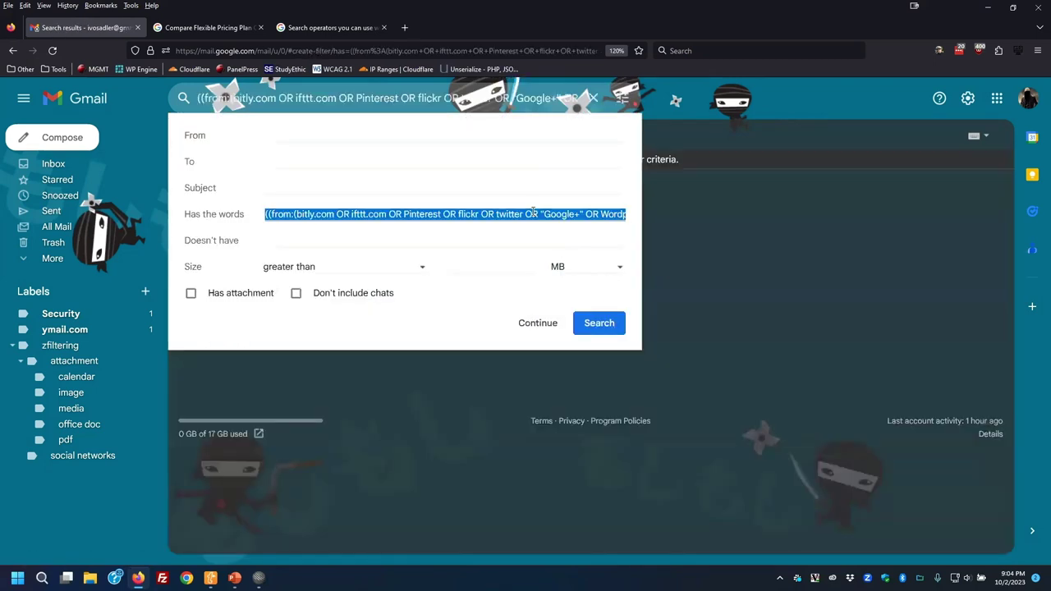
{"action": "key", "text": "ctrl+c"}
{"action": "left_click", "coordinate": [259, 578]}
{"action": "key", "text": "ctrl+a"}
{"action": "key", "text": "ctrl+v"}
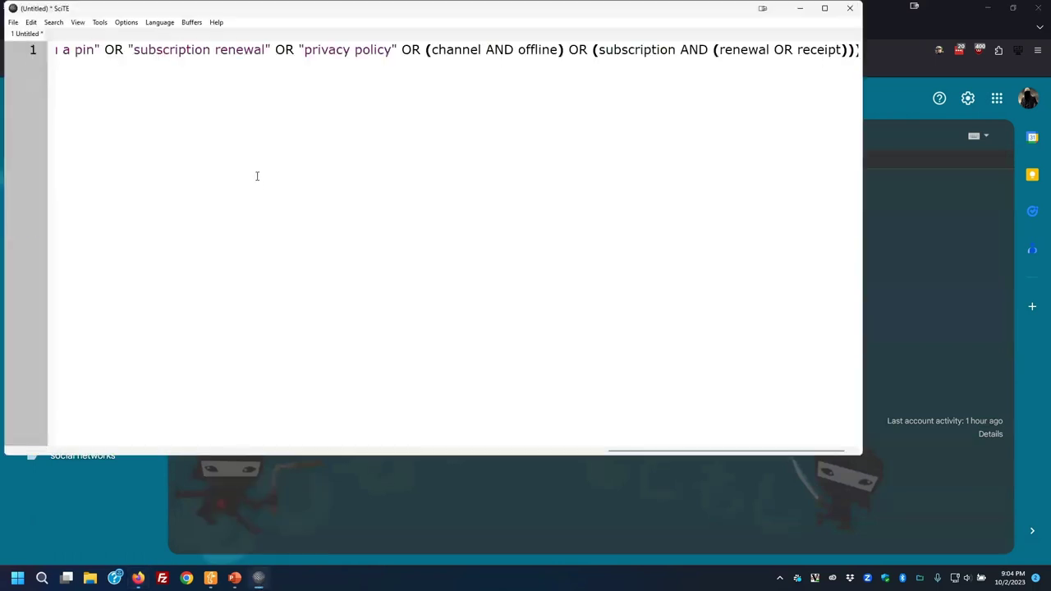
{"action": "left_click", "coordinate": [130, 22]}
{"action": "left_click", "coordinate": [170, 46]}
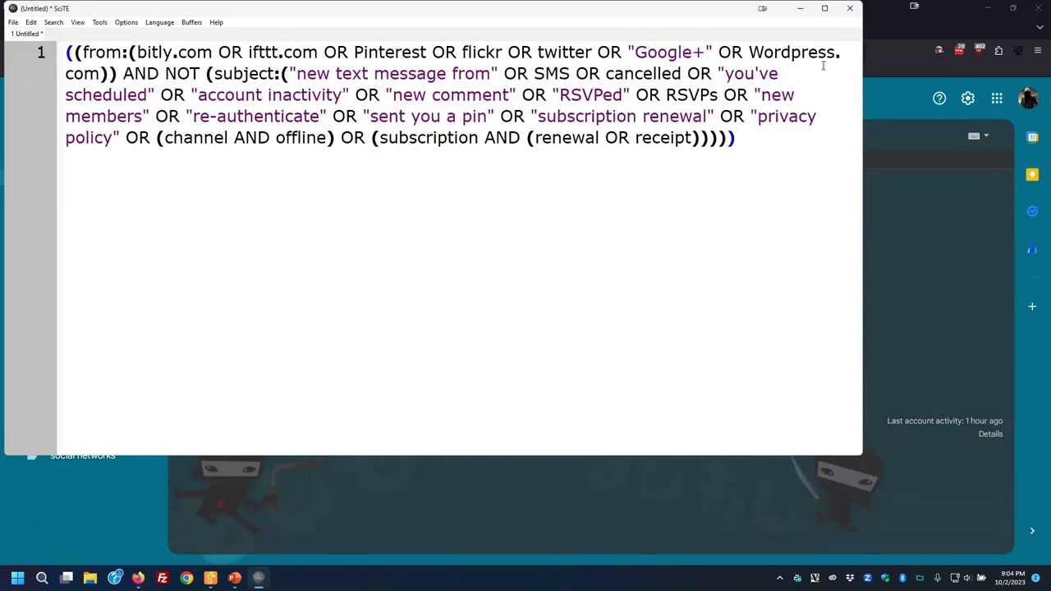
Split the filter expression with line breaks around the outer parentheses, from clause and AND NOT clause, and highlight "Google+".
{"action": "left_click", "coordinate": [75, 52]}
{"action": "key", "text": "Return"}
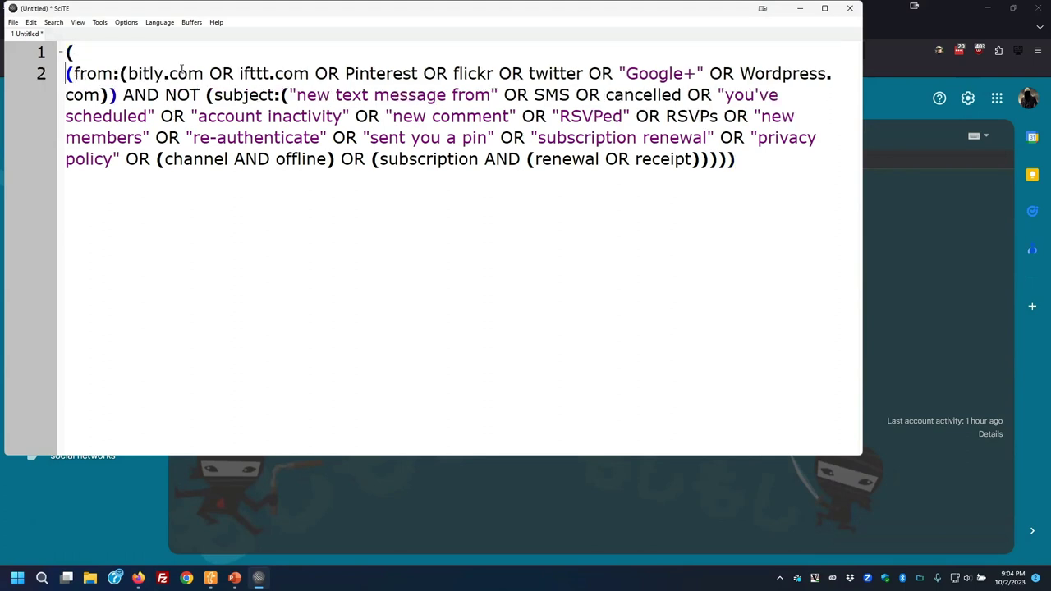
{"action": "left_click", "coordinate": [123, 95]}
{"action": "key", "text": "Return"}
{"action": "key", "text": "Return"}
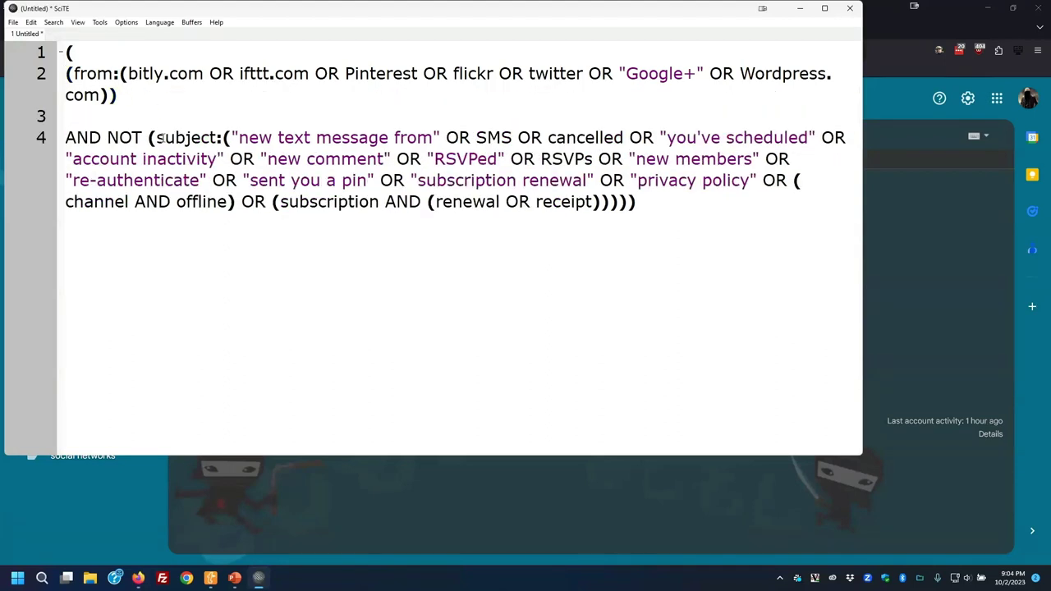
{"action": "left_click", "coordinate": [152, 138]}
{"action": "key", "text": "Return"}
{"action": "key", "text": "Return"}
{"action": "left_click", "coordinate": [73, 73]}
{"action": "left_click_drag", "start_coordinate": [619, 73], "coordinate": [703, 75]}
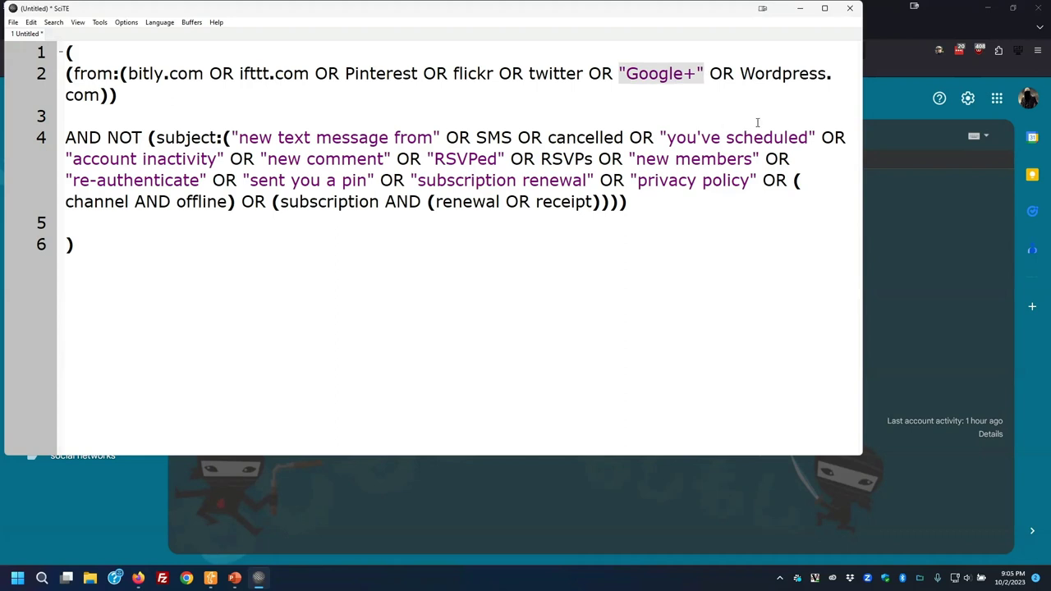
Highlight "Wordpress.com" in the from clause and put the AND NOT clause's final closing parenthesis on its own line.
{"action": "left_click", "coordinate": [742, 73]}
{"action": "key", "text": "shift+Down"}
{"action": "key", "text": "shift+Left"}
{"action": "key", "text": "shift+Left"}
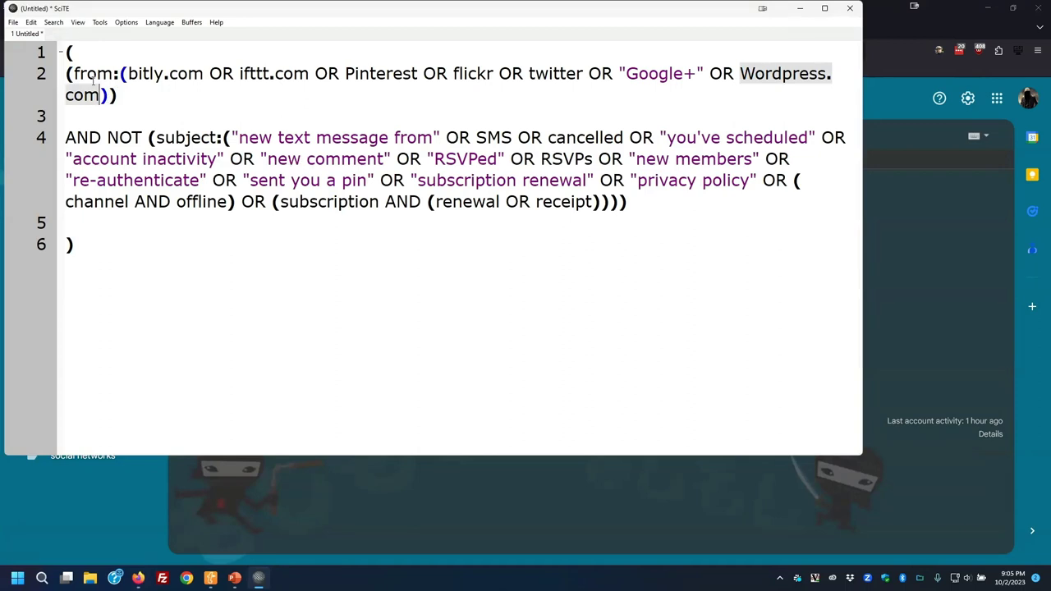
{"action": "key", "text": "Up"}
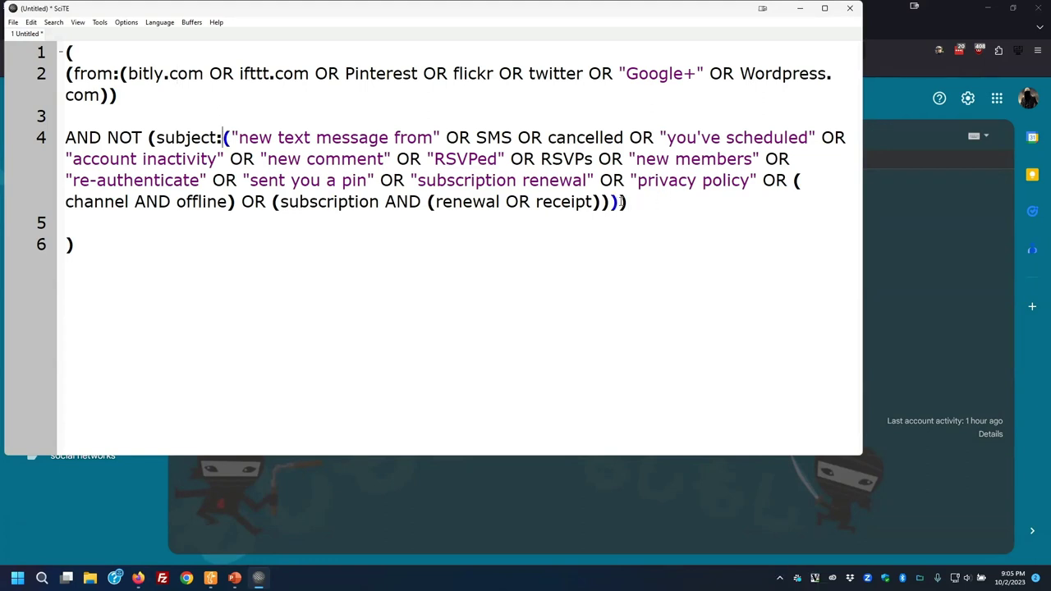
{"action": "key", "text": "Return"}
Highlight the excluded subject terms "new text message from", OR and SMS, and the nested subscription AND (renewal OR receipt) group.
{"action": "left_click_drag", "start_coordinate": [239, 137], "coordinate": [433, 138]}
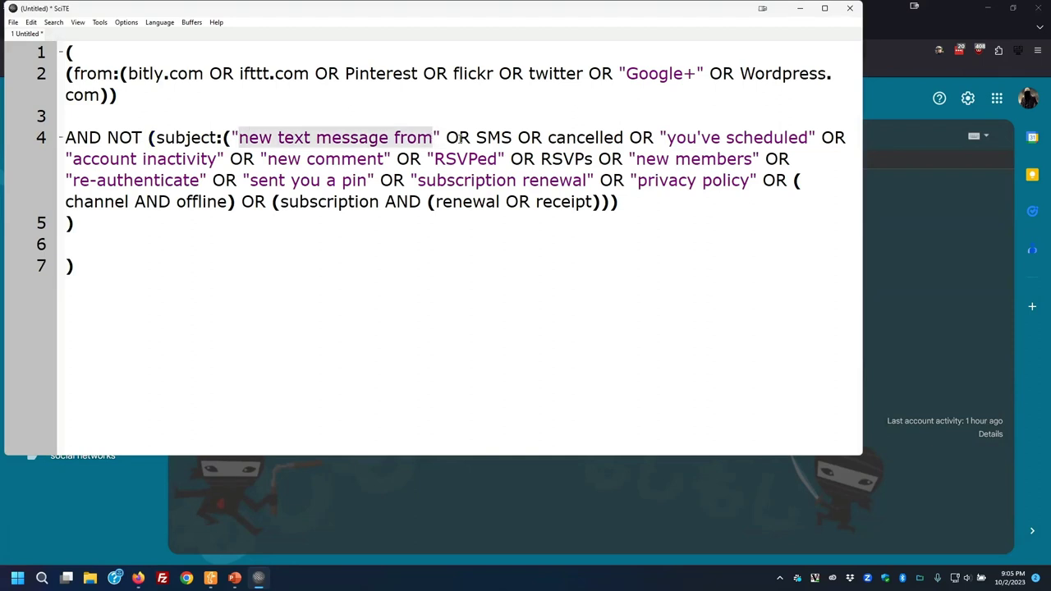
{"action": "double_click", "coordinate": [461, 137]}
{"action": "double_click", "coordinate": [490, 138]}
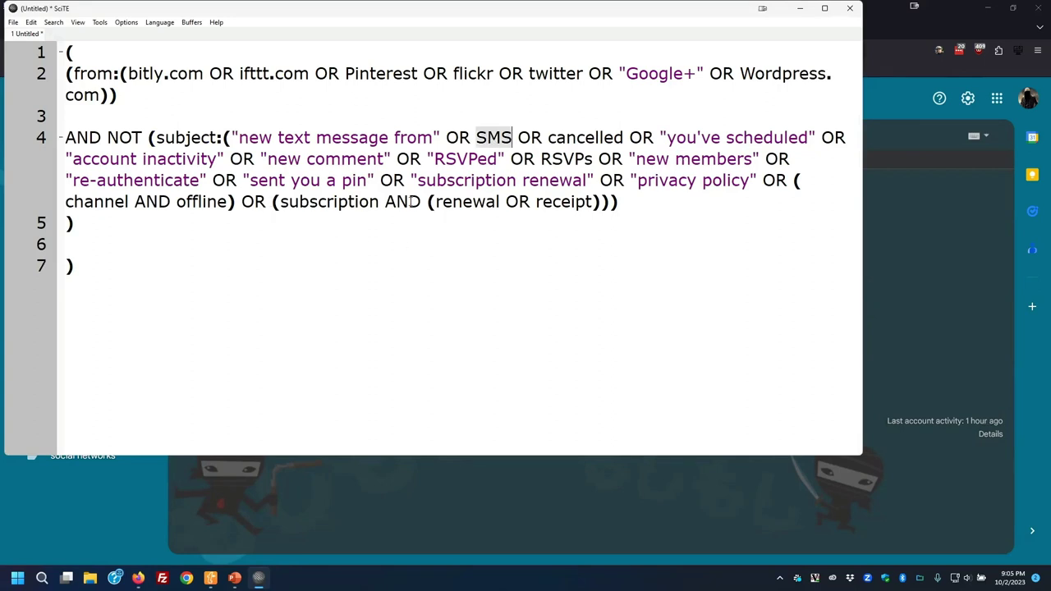
{"action": "left_click", "coordinate": [271, 202]}
{"action": "key", "text": "ctrl+shift+e"}
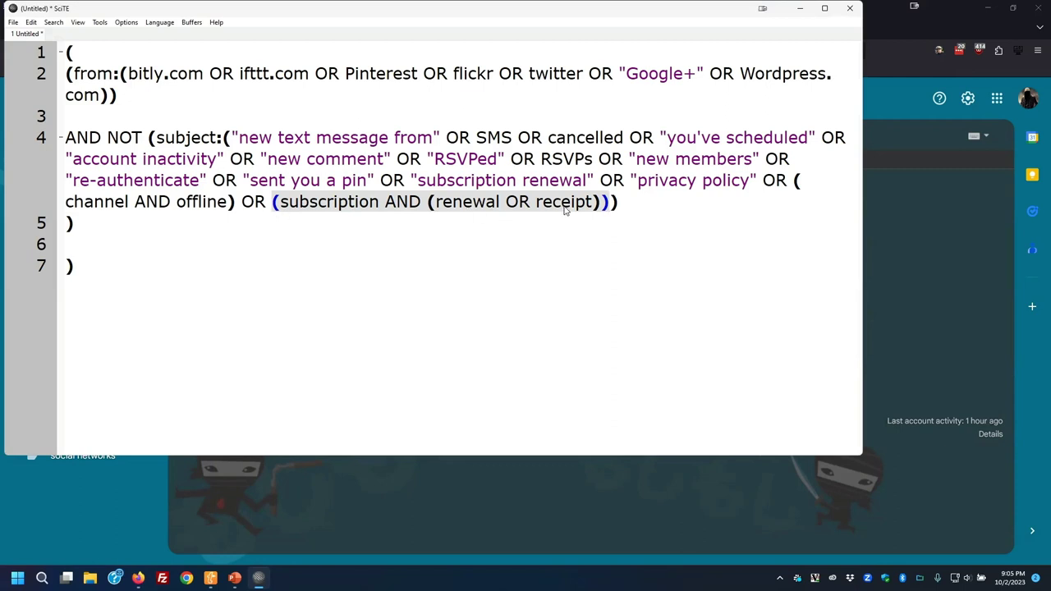
{"action": "left_click", "coordinate": [129, 74]}
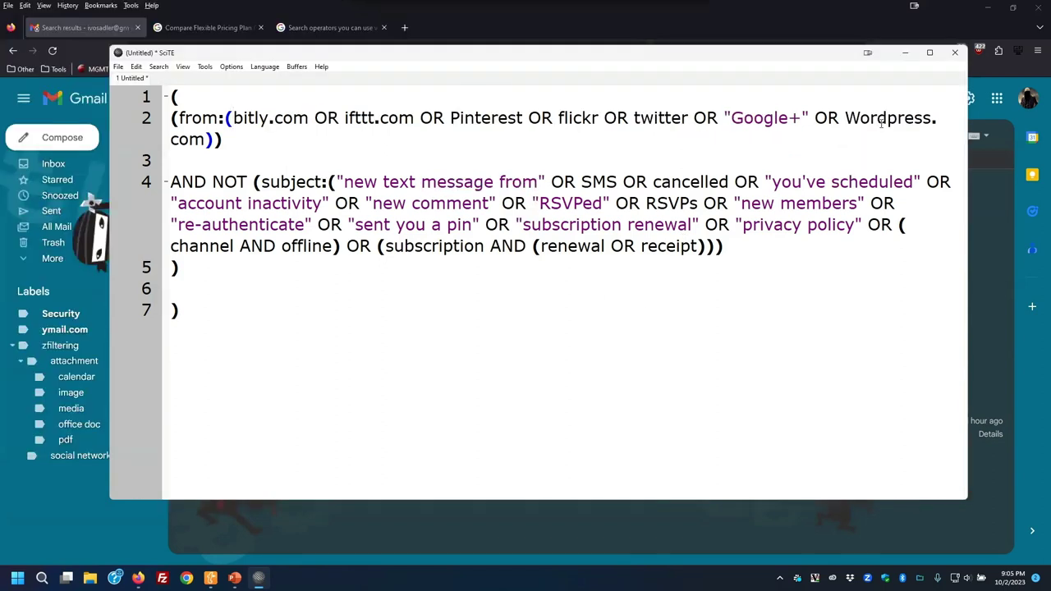
Return to Gmail and view the social networks filter's actions, highlighting Skip the Inbox, and close the filter without updating it.
{"action": "left_click_drag", "start_coordinate": [595, 8], "coordinate": [702, 54]}
{"action": "left_click", "coordinate": [734, 6]}
{"action": "left_click", "coordinate": [542, 329]}
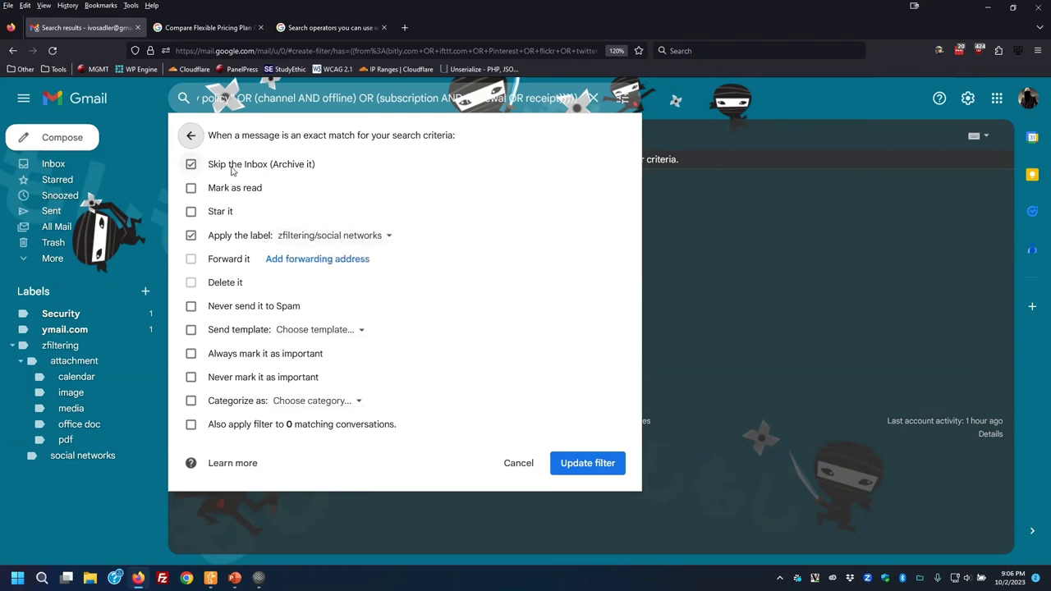
{"action": "left_click_drag", "start_coordinate": [231, 167], "coordinate": [315, 166]}
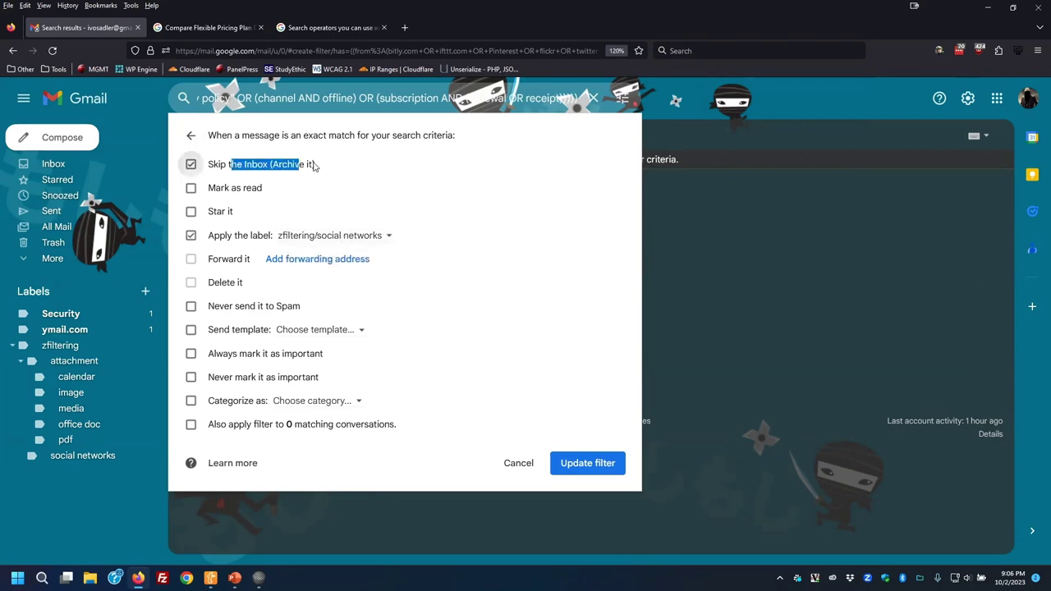
{"action": "left_click", "coordinate": [518, 464]}
Open the security filter for editing and replace the SciTE text with its "Has the words" expression.
{"action": "scroll", "coordinate": [739, 341], "scroll_direction": "down", "scroll_amount": 10}
{"action": "left_click", "coordinate": [952, 280]}
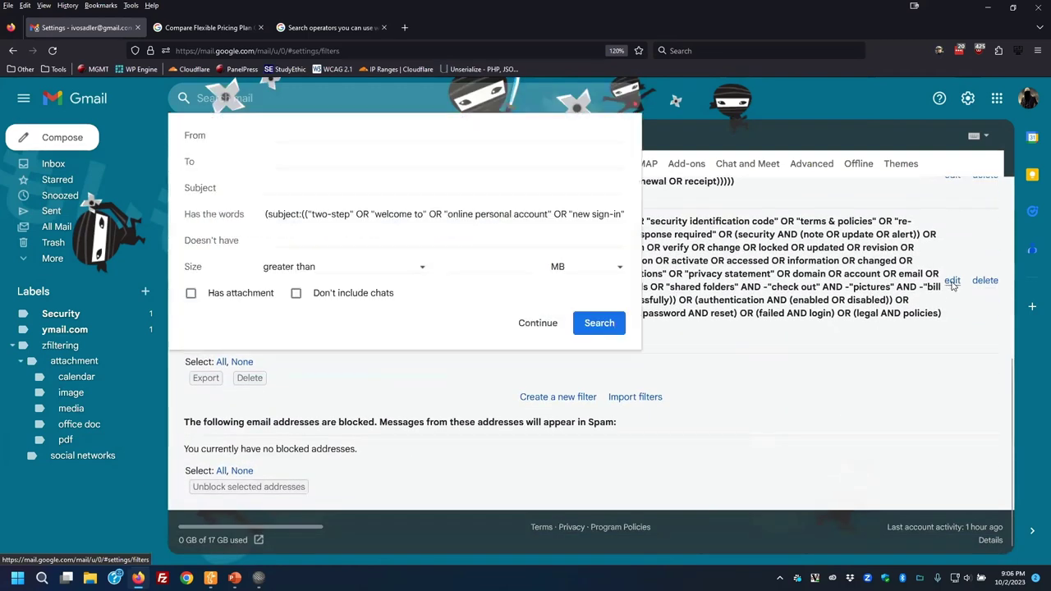
{"action": "triple_click", "coordinate": [491, 215]}
{"action": "left_click", "coordinate": [259, 577]}
{"action": "key", "text": "ctrl+a"}
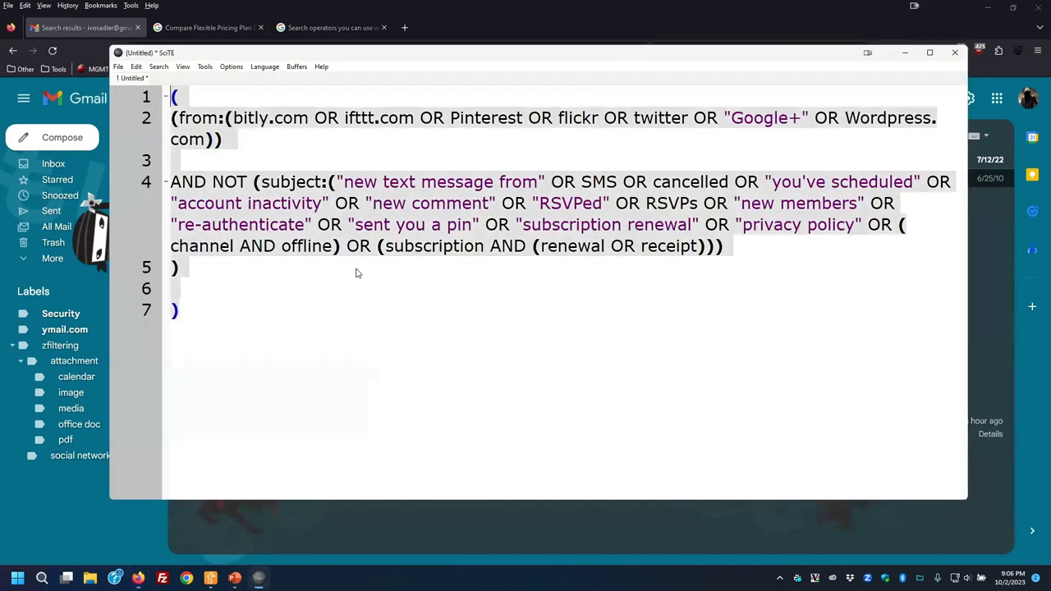
{"action": "key", "text": "ctrl+v"}
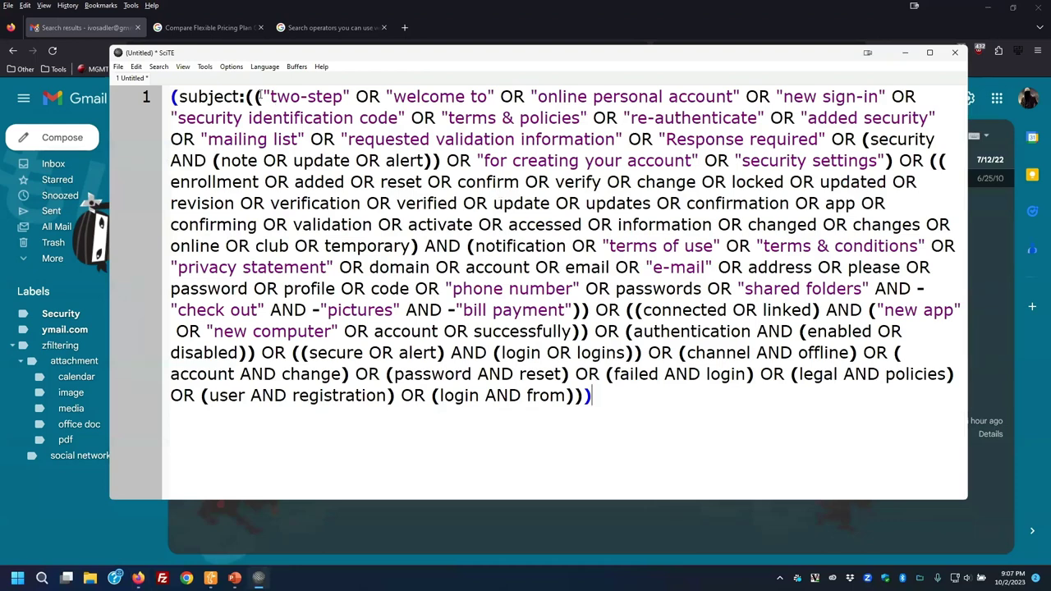
Split the security expression with line breaks after "(subject:(" and before the OR group that starts with enrollment.
{"action": "left_click", "coordinate": [251, 96]}
{"action": "key", "text": "Right"}
{"action": "left_click", "coordinate": [901, 161]}
{"action": "key", "text": "Return"}
{"action": "key", "text": "Return"}
{"action": "key", "text": "Return"}
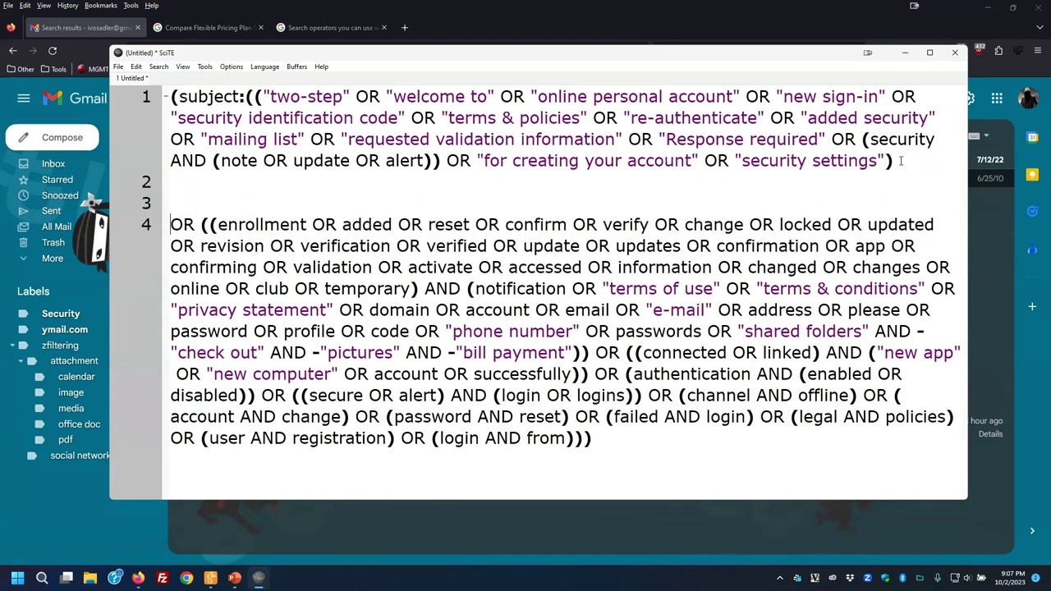
{"action": "left_click", "coordinate": [256, 94]}
{"action": "key", "text": "Return"}
{"action": "key", "text": "Return"}
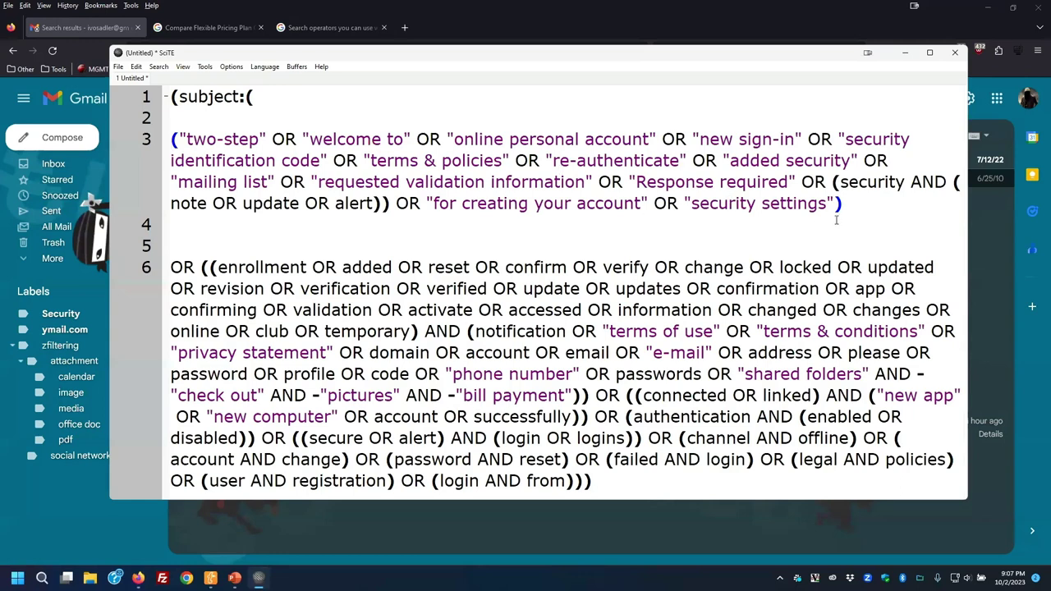
Highlight the nested (security AND (note OR update OR alert)) group and the whole parenthesized group starting with enrollment.
{"action": "left_click", "coordinate": [833, 182]}
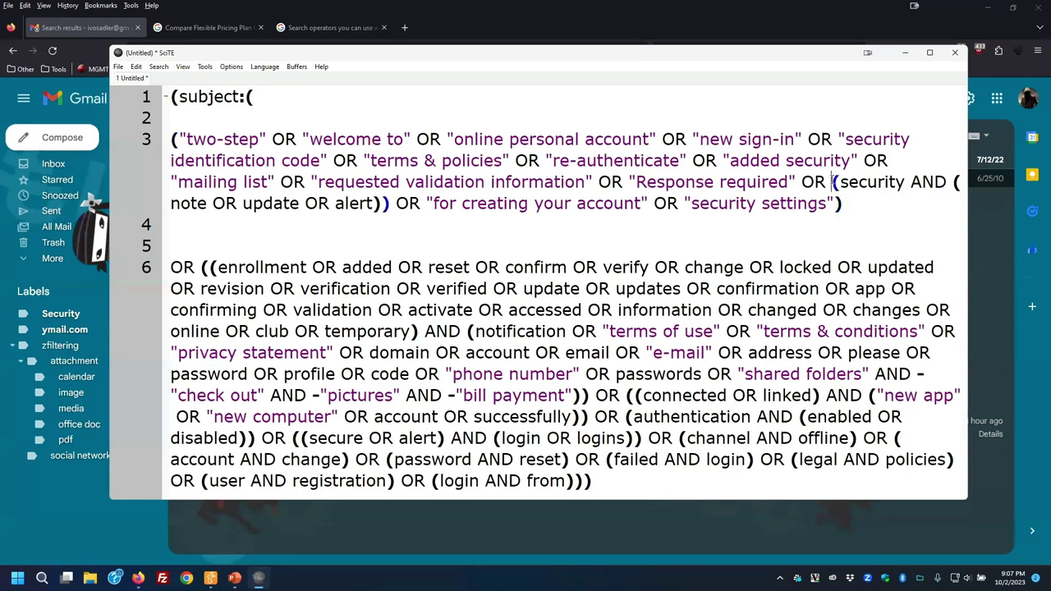
{"action": "left_click", "coordinate": [396, 204], "text": "shift"}
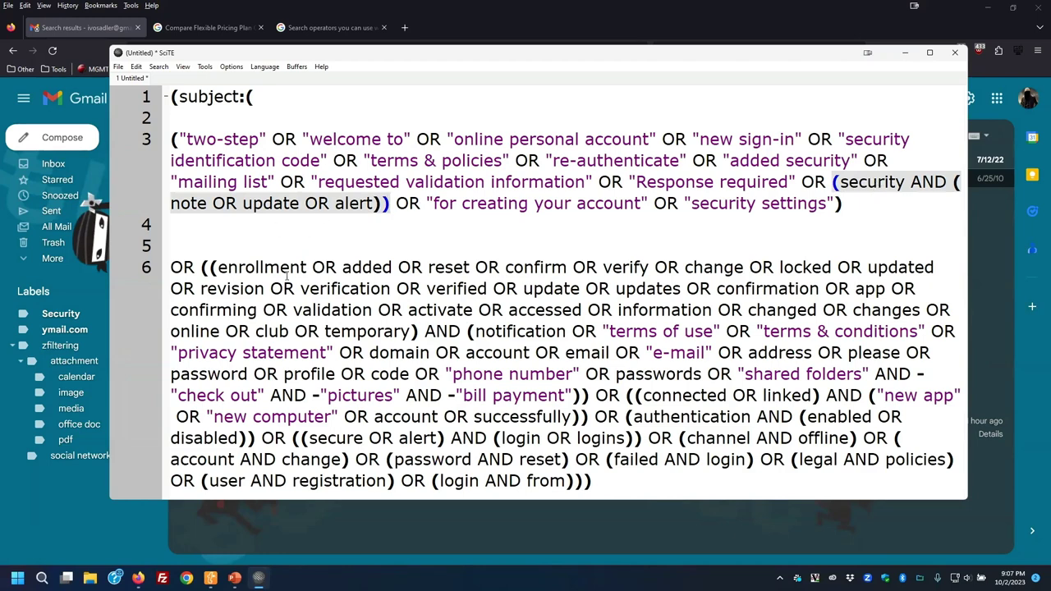
{"action": "left_click", "coordinate": [203, 268]}
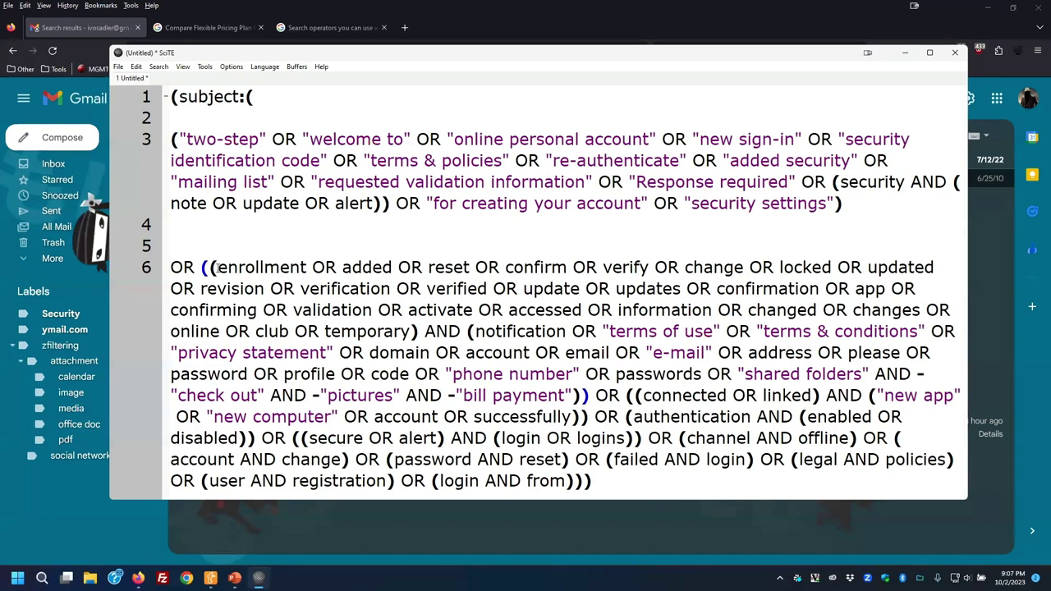
{"action": "left_click", "coordinate": [591, 396], "text": "shift"}
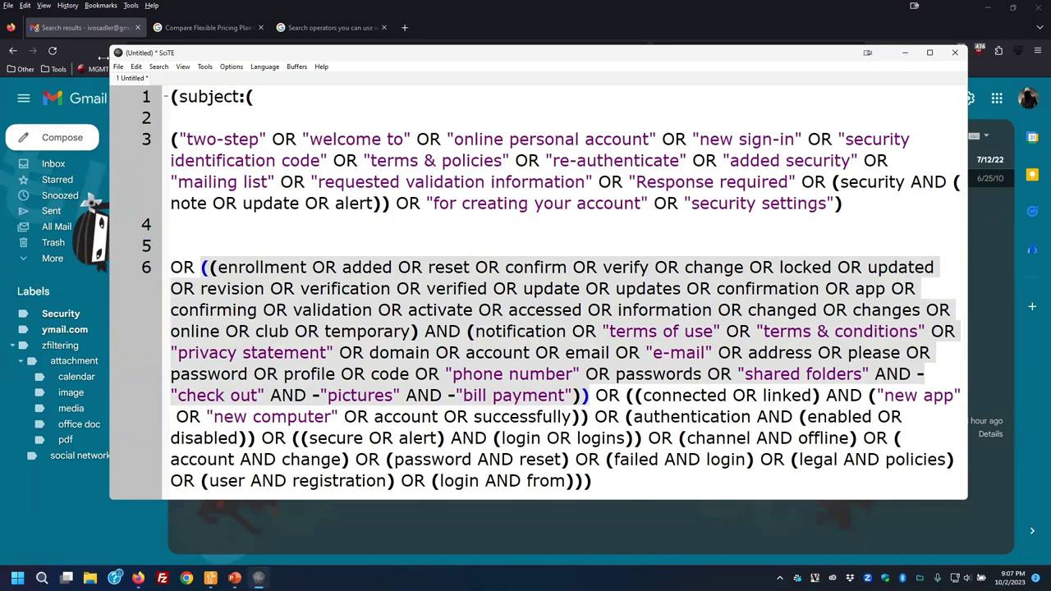
Switch to the Gmail Help page on search operators and review the operator table from the sender row to the time-period row.
{"action": "left_click", "coordinate": [294, 30]}
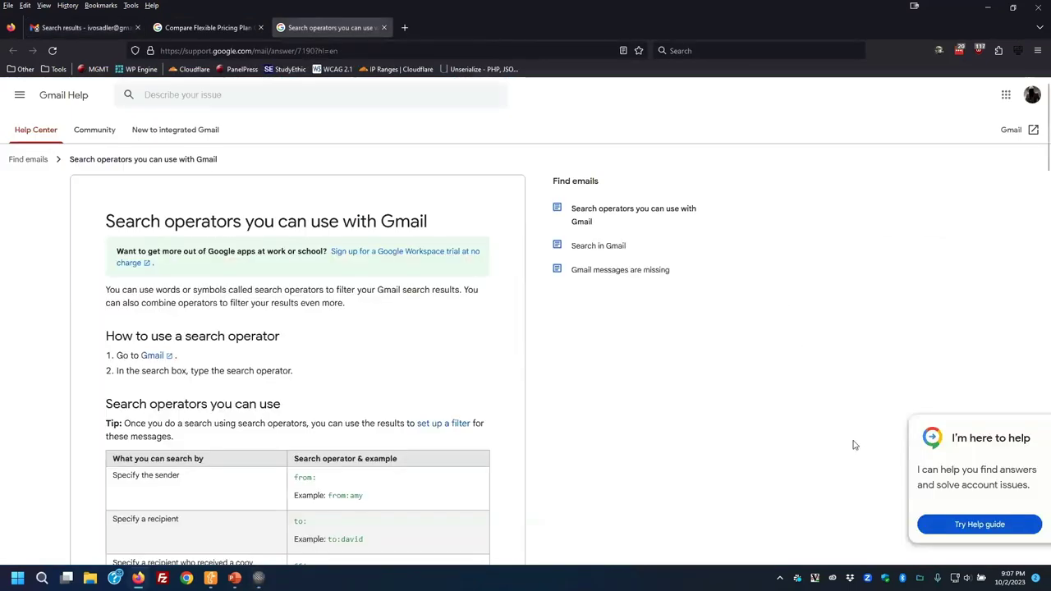
{"action": "scroll", "coordinate": [796, 372], "scroll_direction": "up", "scroll_amount": 2}
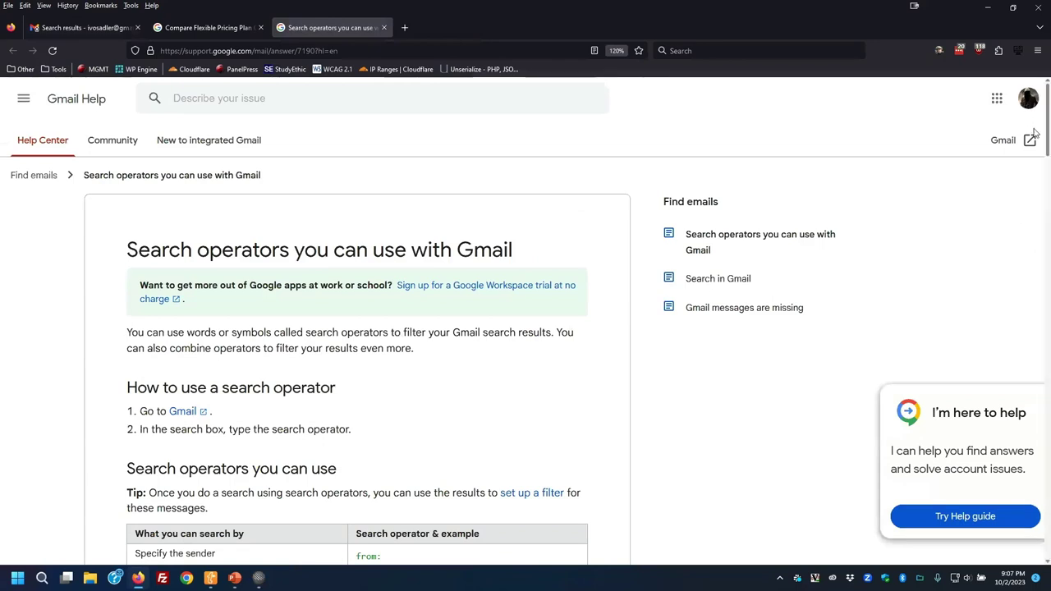
{"action": "scroll", "coordinate": [1036, 154], "scroll_direction": "down", "scroll_amount": 1}
{"action": "scroll", "coordinate": [1035, 154], "scroll_direction": "down", "scroll_amount": 3}
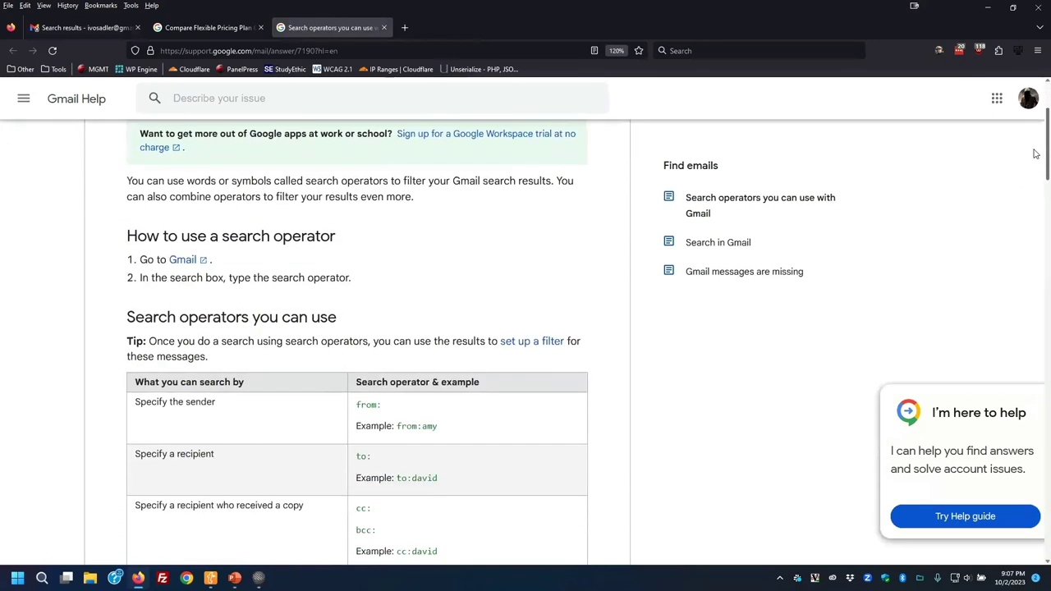
{"action": "scroll", "coordinate": [1036, 131], "scroll_direction": "up", "scroll_amount": 4}
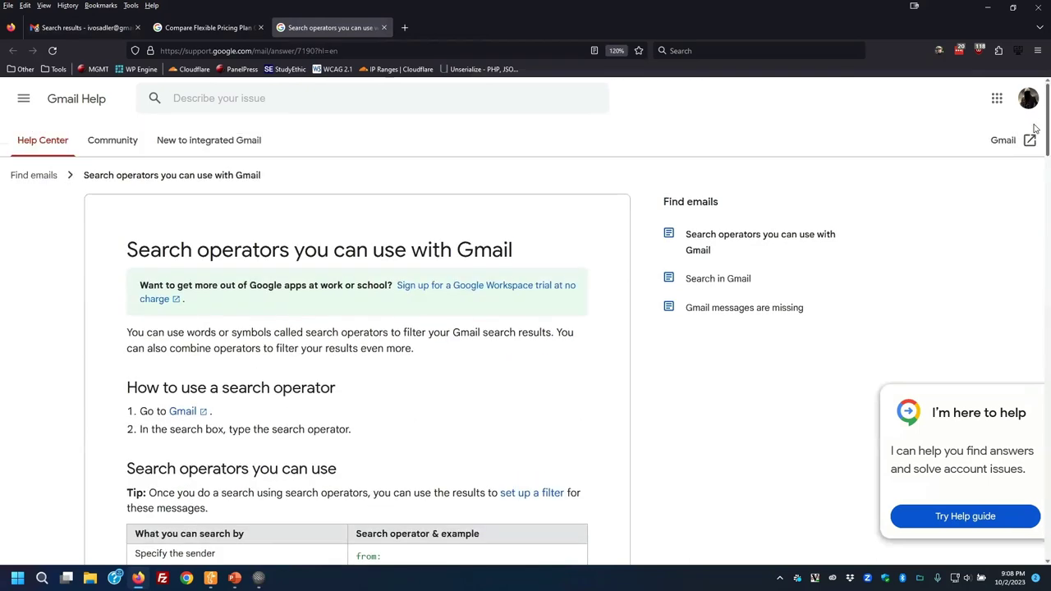
{"action": "scroll", "coordinate": [1036, 147], "scroll_direction": "down", "scroll_amount": 5}
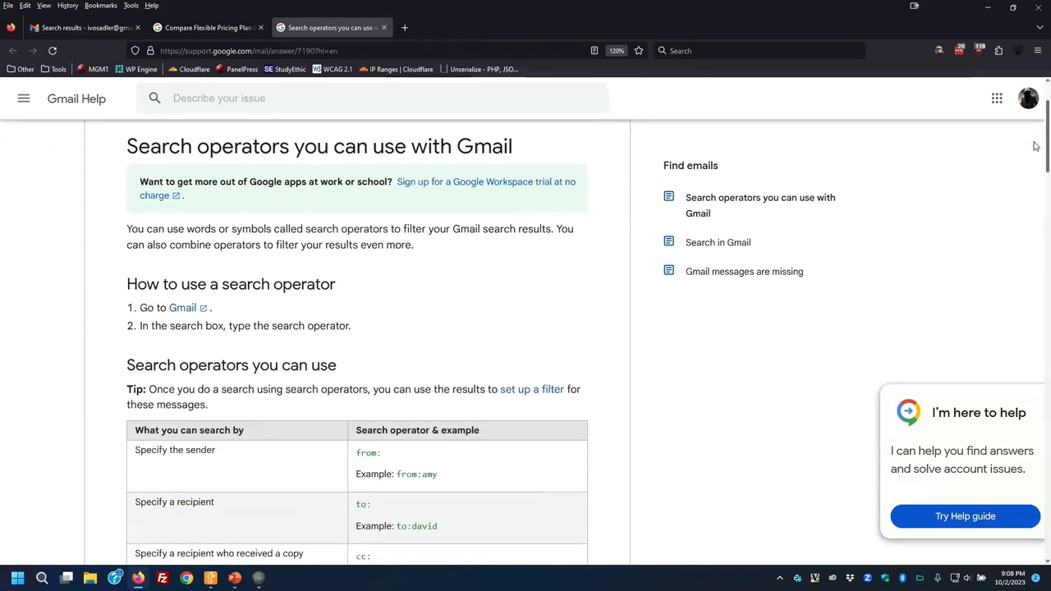
{"action": "scroll", "coordinate": [1036, 168], "scroll_direction": "down", "scroll_amount": 2}
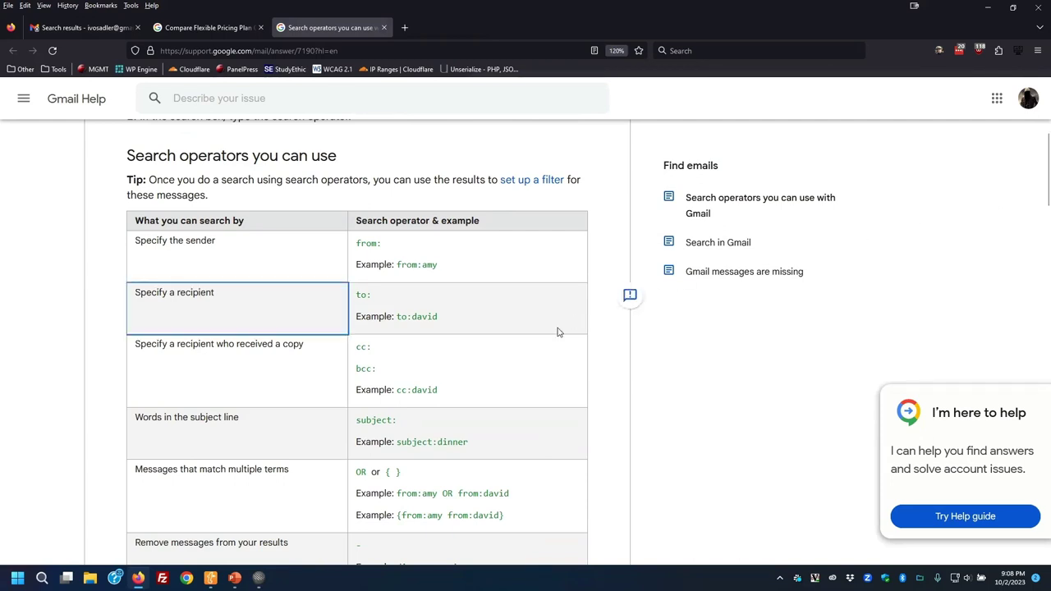
{"action": "scroll", "coordinate": [630, 364], "scroll_direction": "down", "scroll_amount": 3}
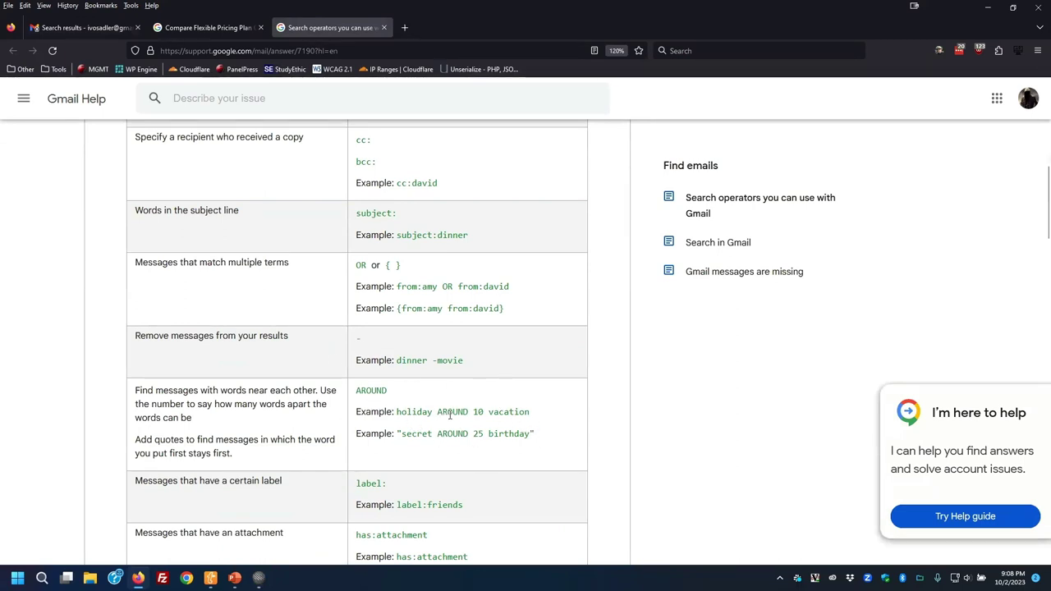
{"action": "scroll", "coordinate": [488, 383], "scroll_direction": "down", "scroll_amount": 5}
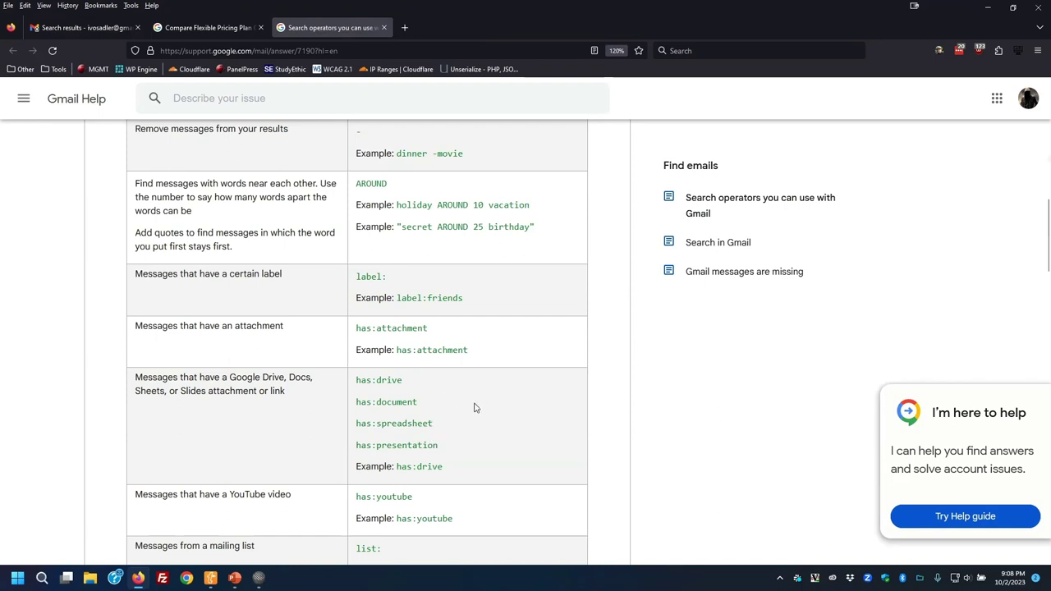
{"action": "scroll", "coordinate": [497, 391], "scroll_direction": "down", "scroll_amount": 2}
{"action": "scroll", "coordinate": [497, 392], "scroll_direction": "down", "scroll_amount": 1}
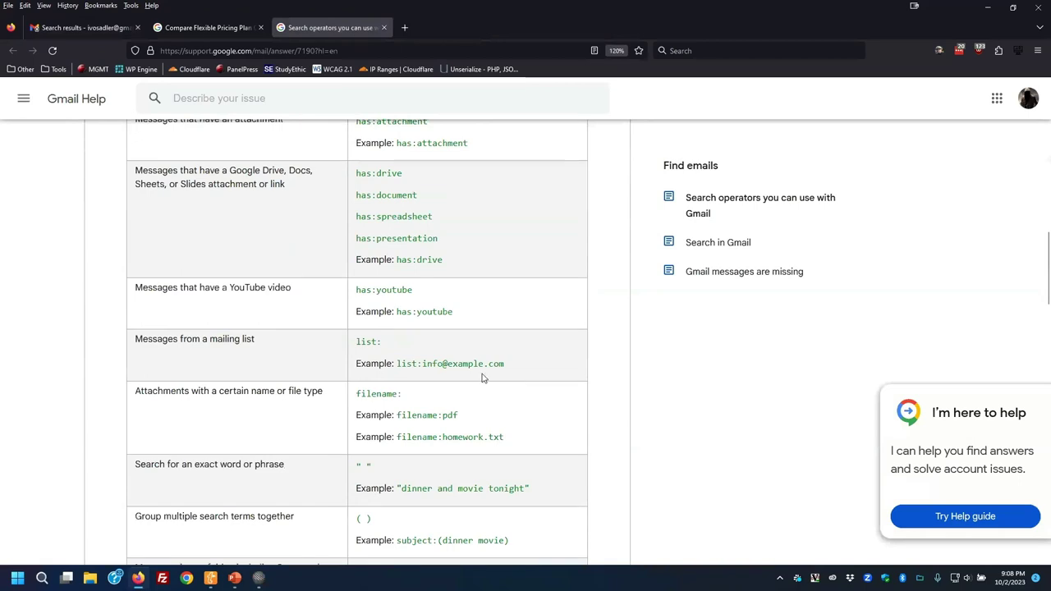
{"action": "scroll", "coordinate": [488, 343], "scroll_direction": "down", "scroll_amount": 1}
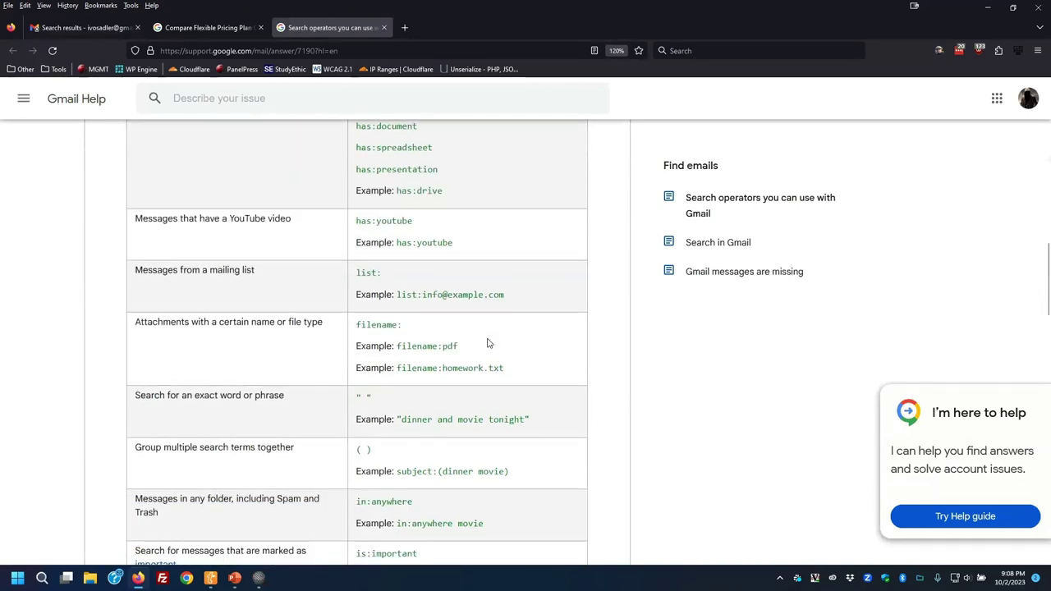
{"action": "scroll", "coordinate": [488, 343], "scroll_direction": "down", "scroll_amount": 3}
{"action": "scroll", "coordinate": [488, 343], "scroll_direction": "down", "scroll_amount": 3}
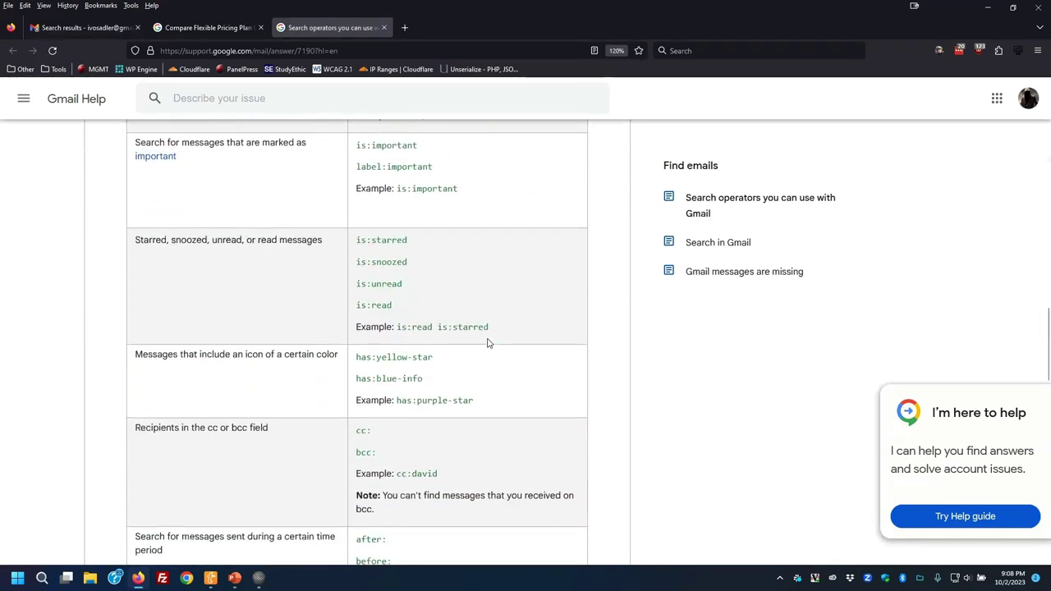
{"action": "scroll", "coordinate": [488, 343], "scroll_direction": "down", "scroll_amount": 3}
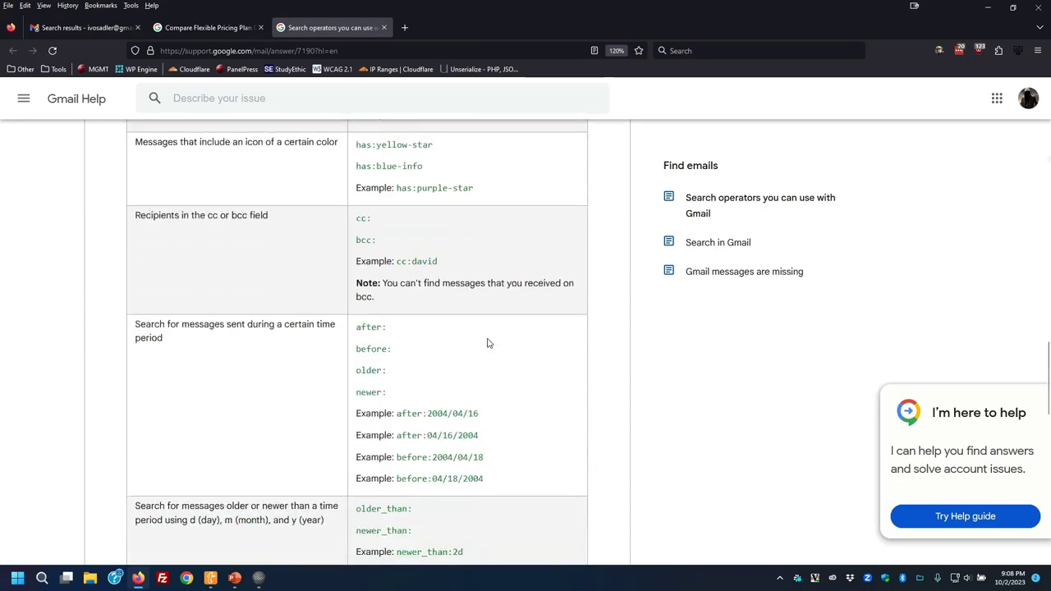
{"action": "scroll", "coordinate": [488, 344], "scroll_direction": "down", "scroll_amount": 1}
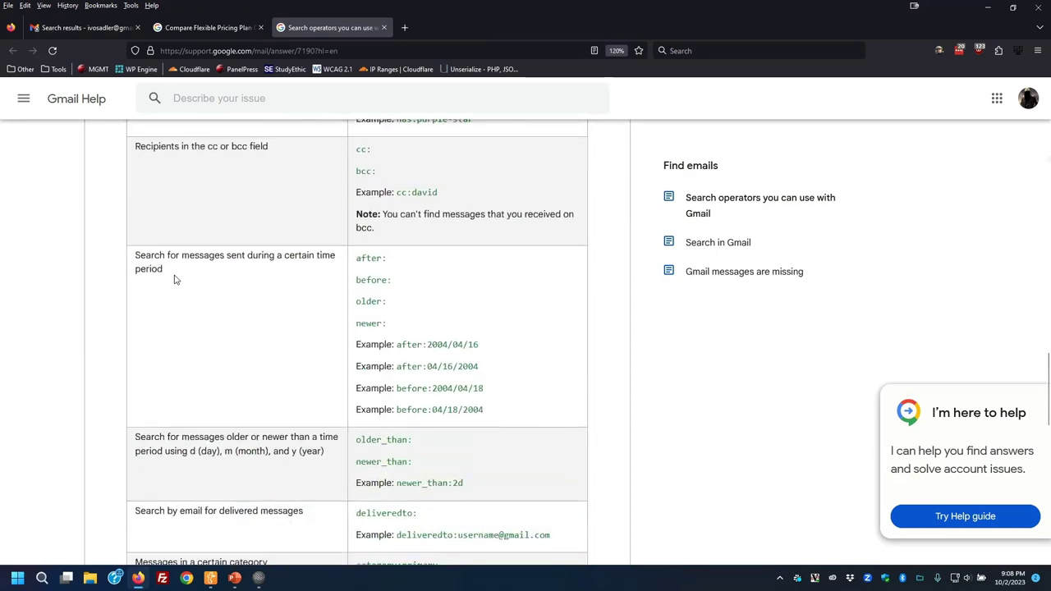
Highlight "Search for messages sent during a certain time period" and examine its date operators and the rows below.
{"action": "triple_click", "coordinate": [144, 268]}
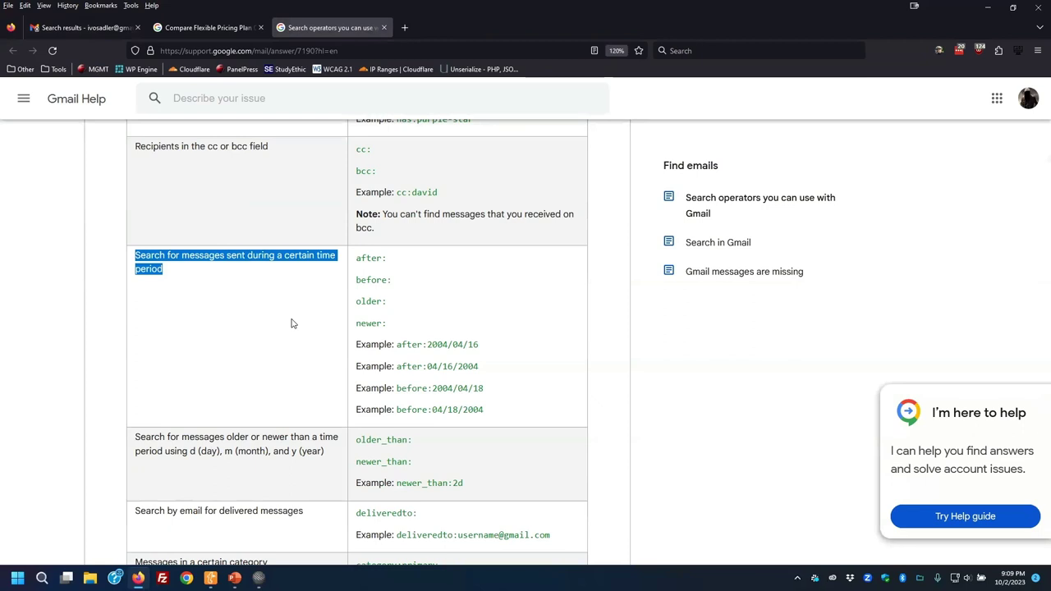
{"action": "scroll", "coordinate": [520, 382], "scroll_direction": "down", "scroll_amount": 3}
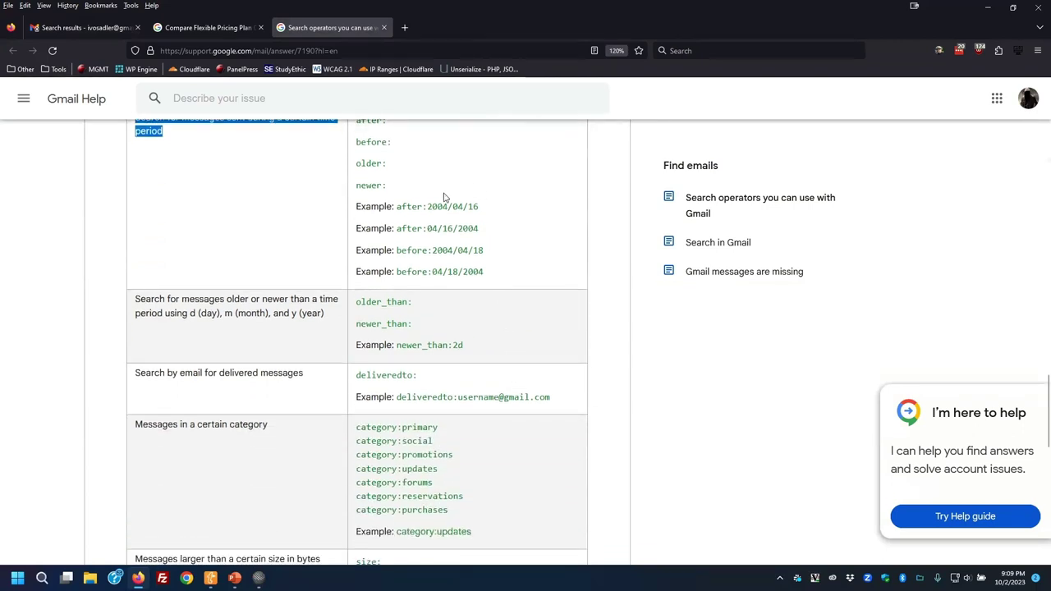
{"action": "scroll", "coordinate": [493, 231], "scroll_direction": "up", "scroll_amount": 1}
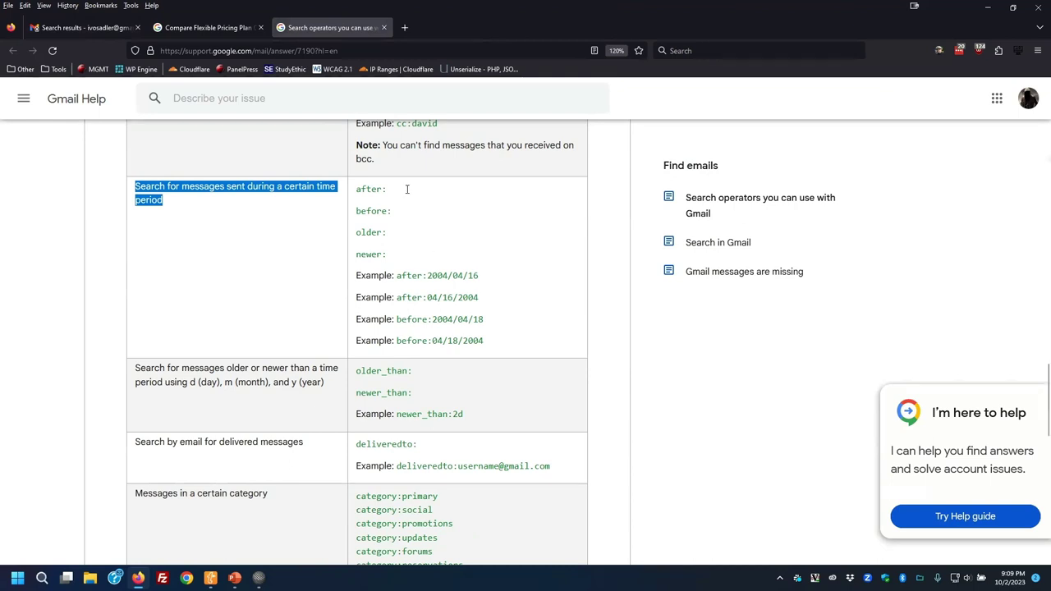
Return to the security filter in Gmail and continue to its list of actions.
{"action": "left_click", "coordinate": [99, 29]}
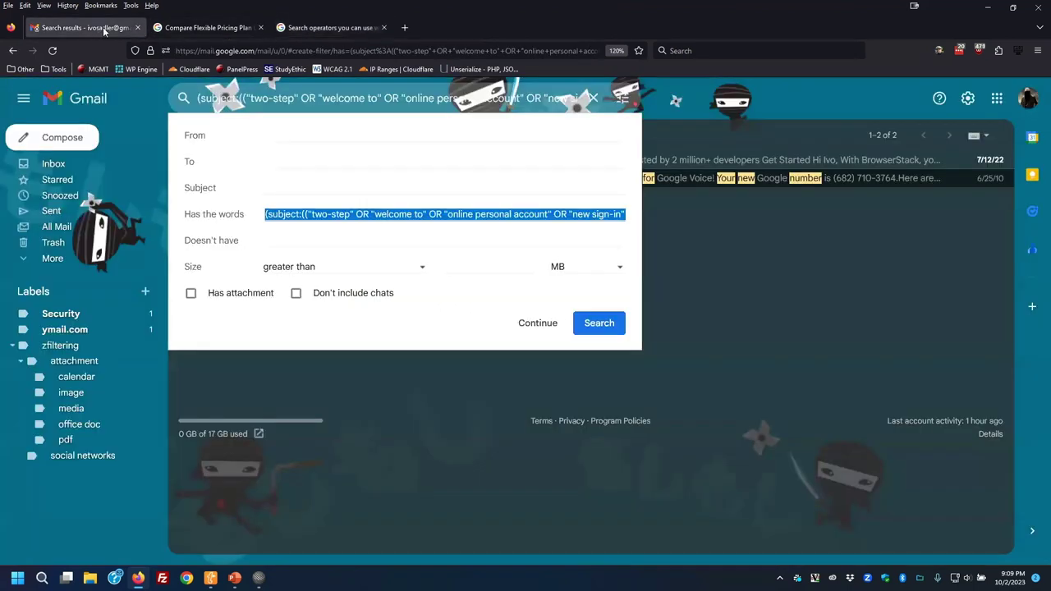
{"action": "left_click", "coordinate": [534, 323]}
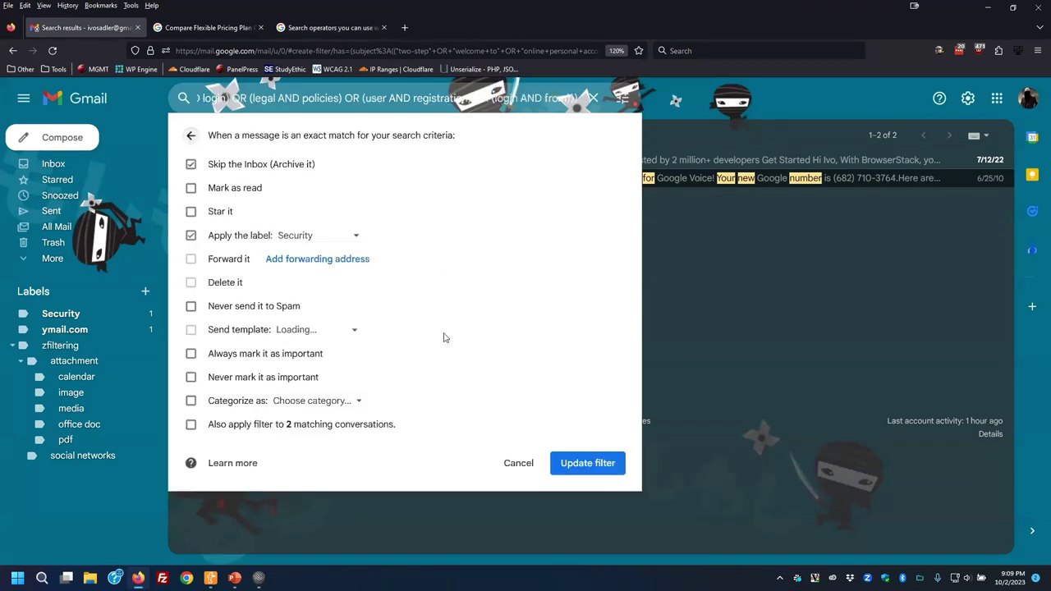
Highlight the option to also apply the filter to matching conversations and leave the security filter without updating it.
{"action": "left_click_drag", "start_coordinate": [396, 426], "coordinate": [378, 426]}
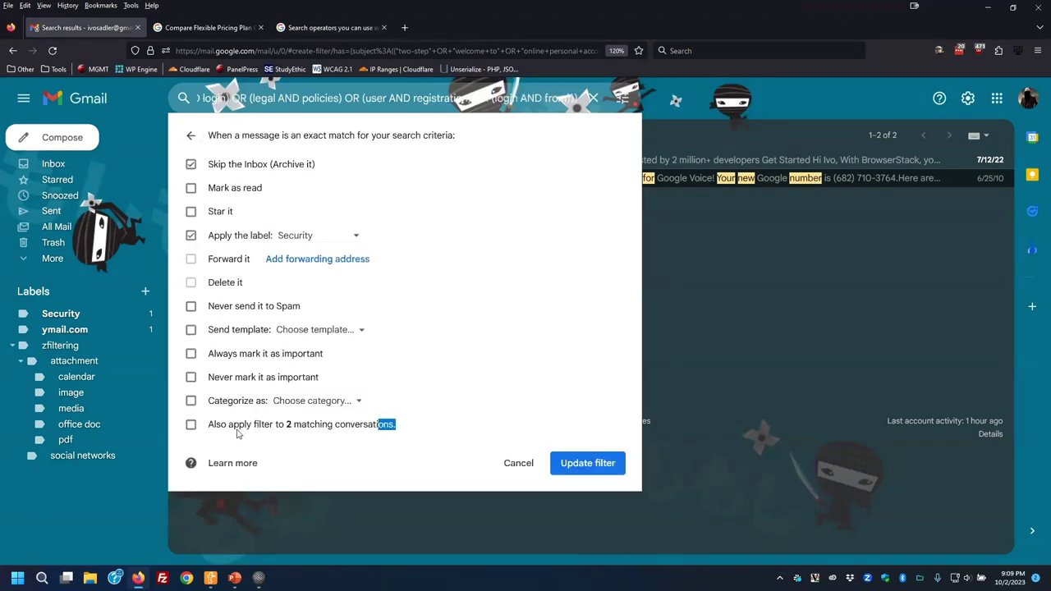
{"action": "left_click_drag", "start_coordinate": [243, 434], "coordinate": [211, 427]}
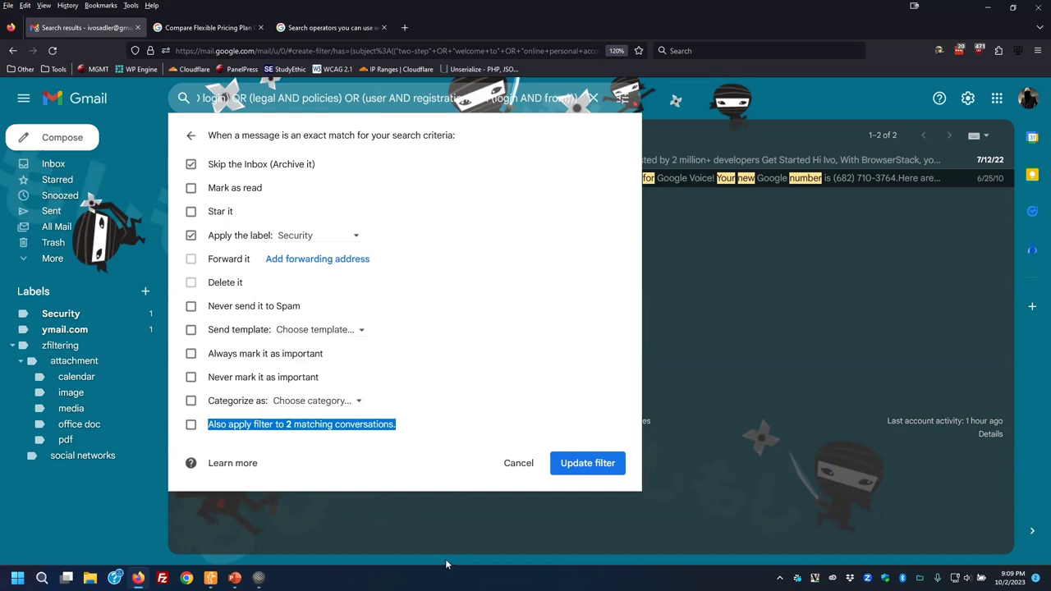
{"action": "left_click", "coordinate": [517, 465]}
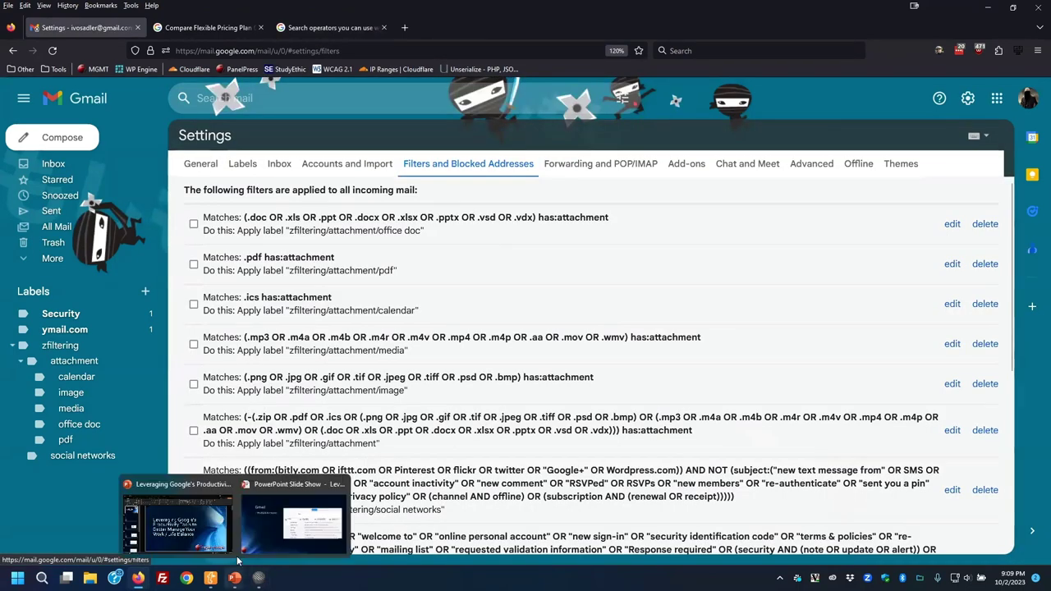
Switch to the PowerPoint slide show and reveal the Send As and Labels / Folders bullets on the Gmail slide.
{"action": "left_click", "coordinate": [215, 549]}
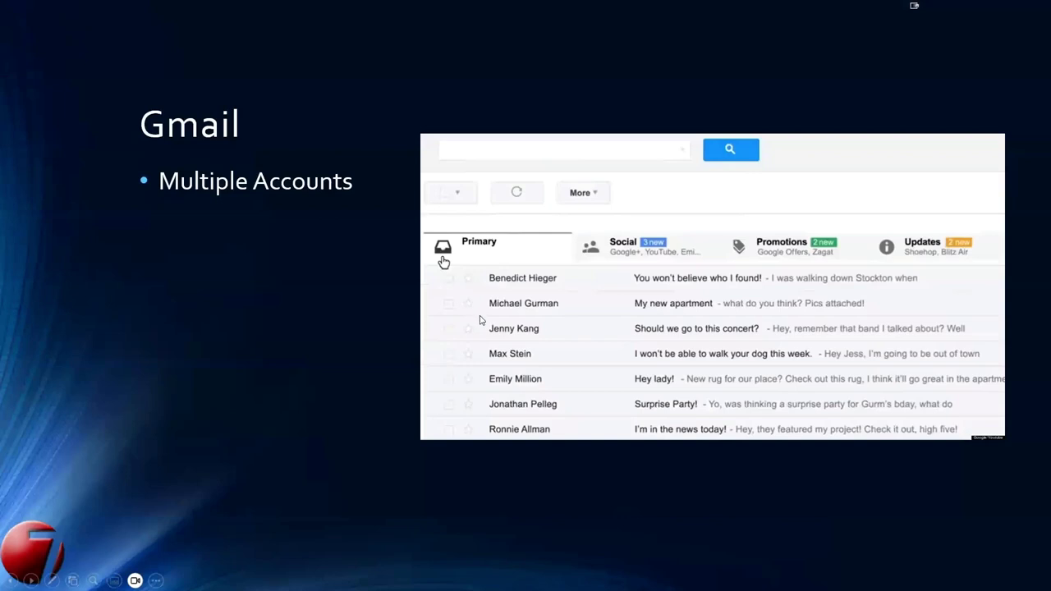
{"action": "left_click", "coordinate": [401, 345]}
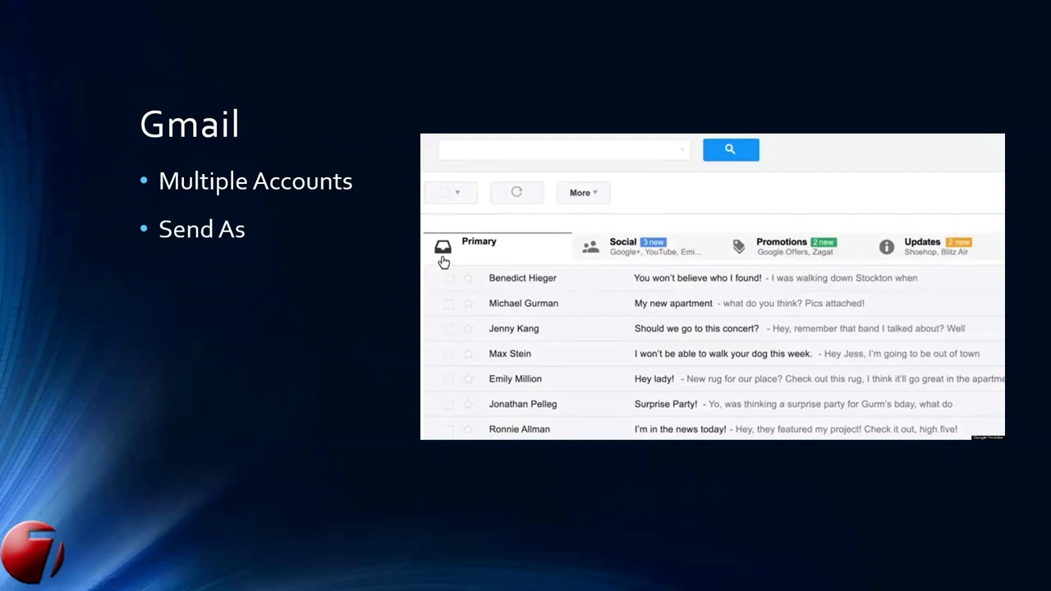
{"action": "left_click", "coordinate": [361, 349]}
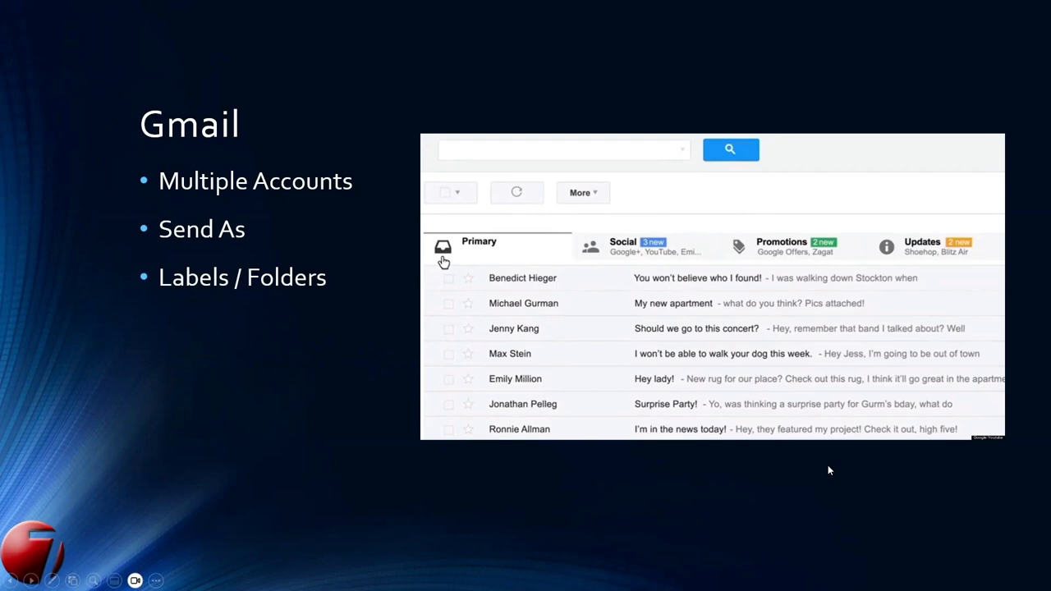
Switch back to Gmail and show the Security label's options, including its label color choices.
{"action": "key", "text": "alt+Tab"}
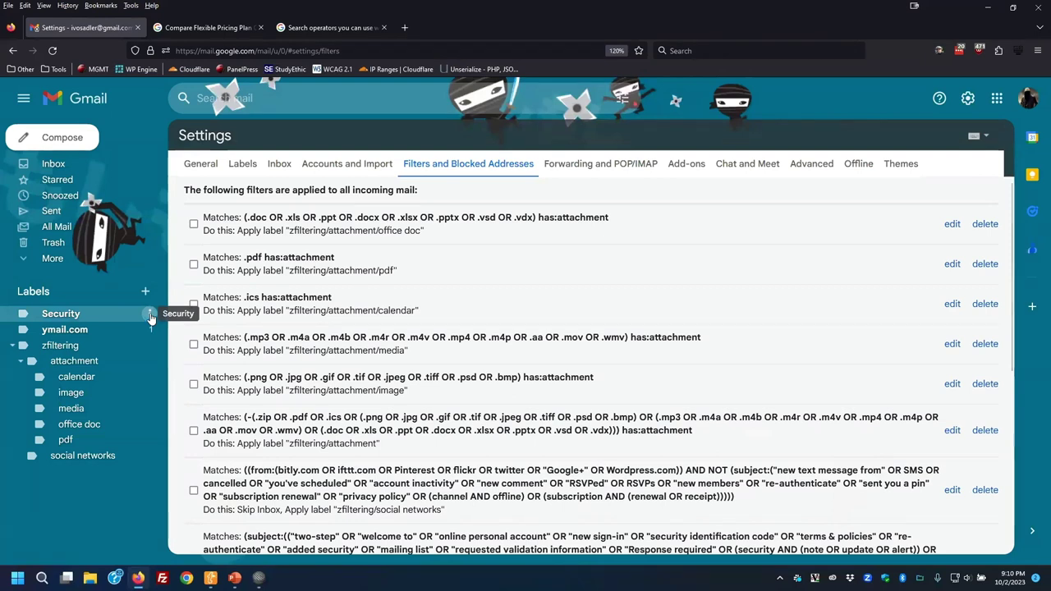
{"action": "left_click", "coordinate": [150, 316]}
{"action": "mouse_move", "coordinate": [193, 320]}
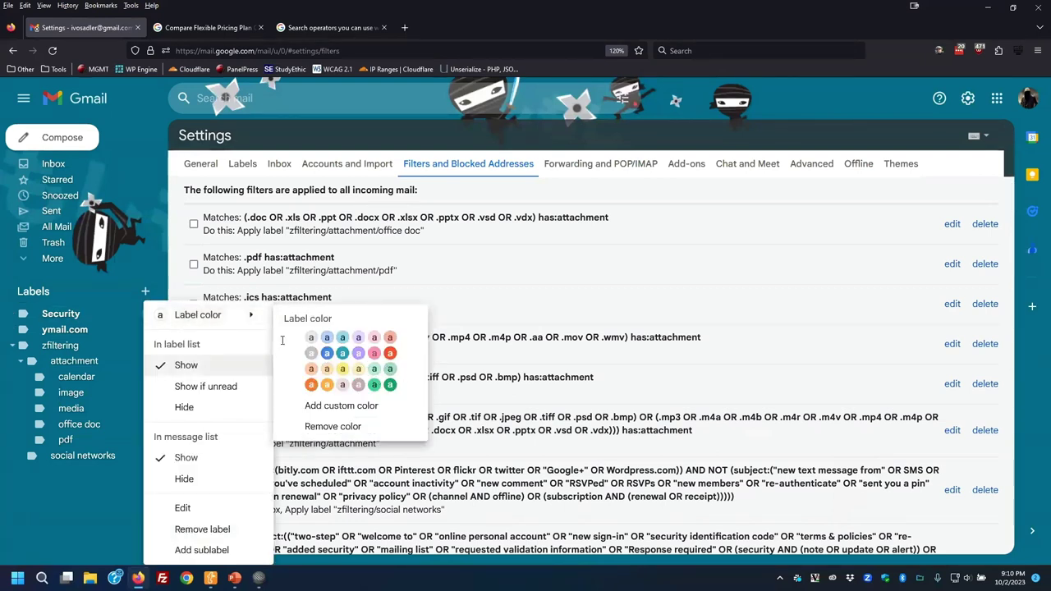
{"action": "mouse_move", "coordinate": [253, 319]}
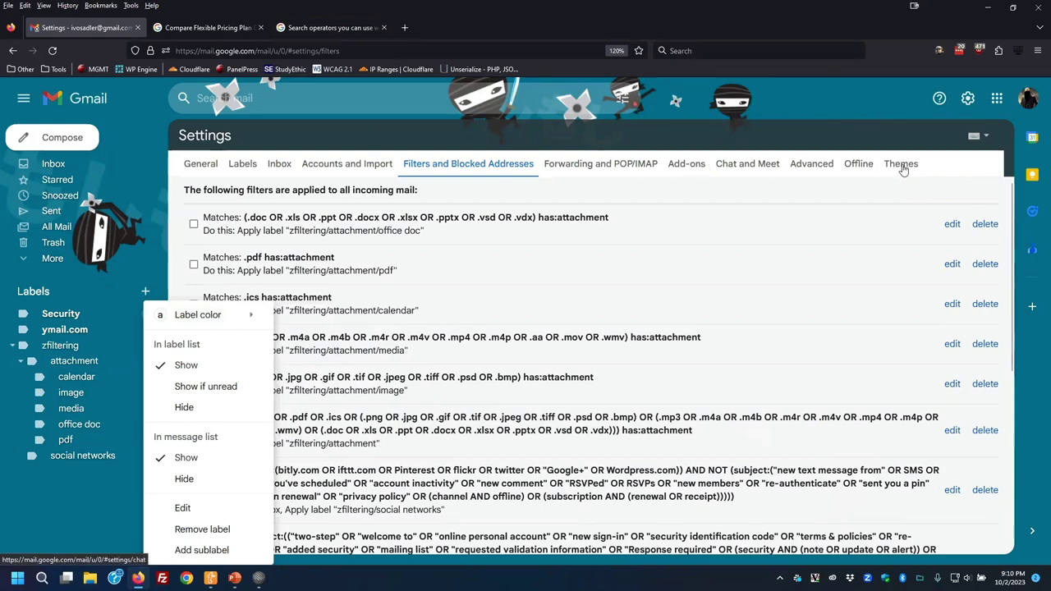
Review the Filters and Blocked Addresses settings down to the filter creation, filter import and blocked addresses area.
{"action": "left_click", "coordinate": [620, 170]}
{"action": "left_click", "coordinate": [515, 163]}
{"action": "scroll", "coordinate": [657, 378], "scroll_direction": "down", "scroll_amount": 10}
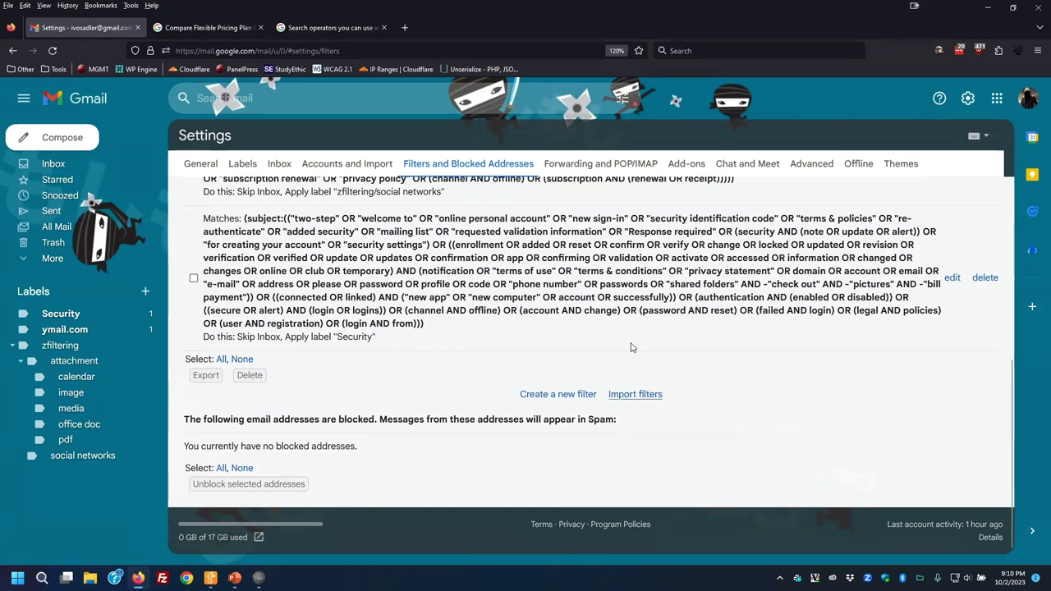
{"action": "scroll", "coordinate": [631, 347], "scroll_direction": "up", "scroll_amount": 4}
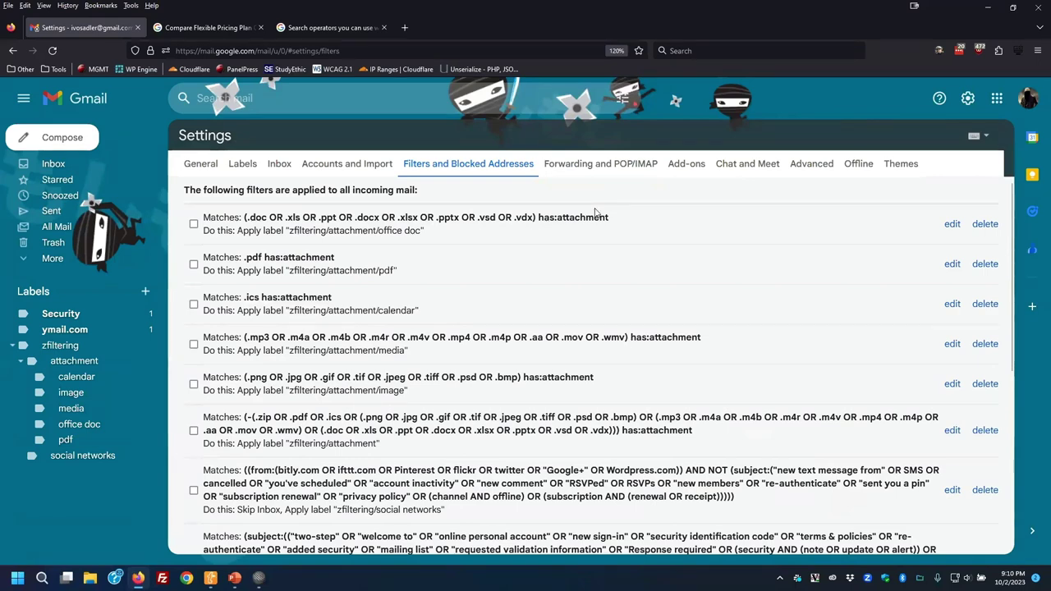
Look through the Forwarding and POP/IMAP, Add-ons, Chat and Meet, and Advanced settings pages.
{"action": "left_click", "coordinate": [627, 166]}
{"action": "left_click", "coordinate": [693, 164]}
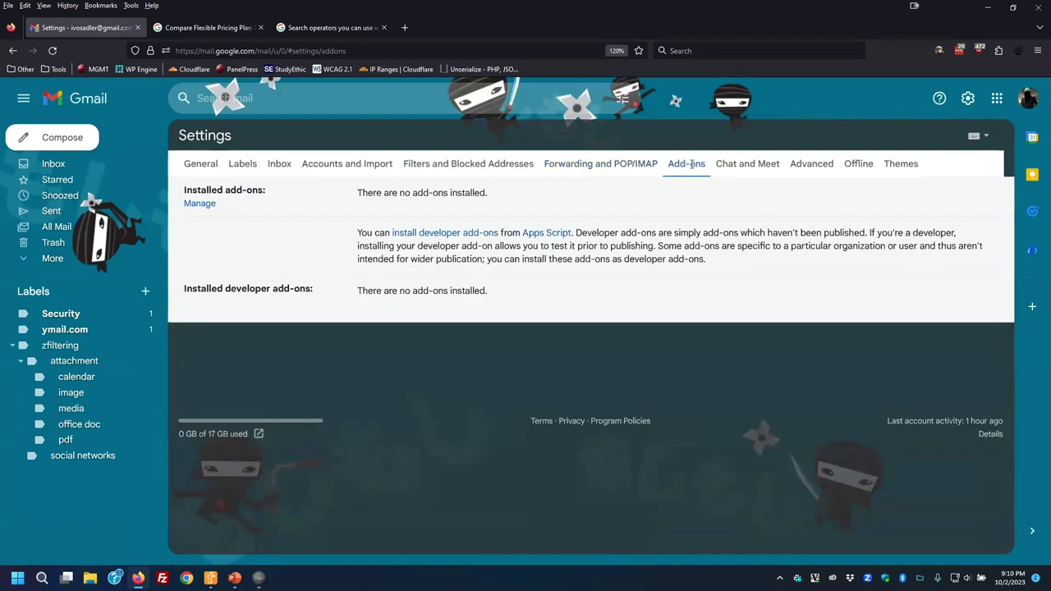
{"action": "left_click", "coordinate": [750, 167]}
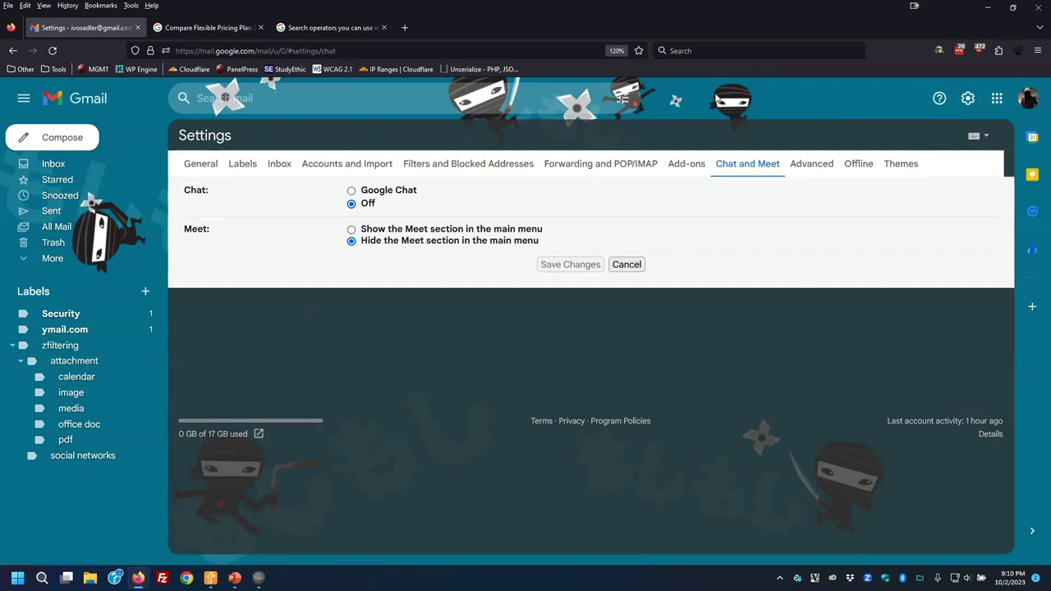
{"action": "left_click", "coordinate": [821, 164]}
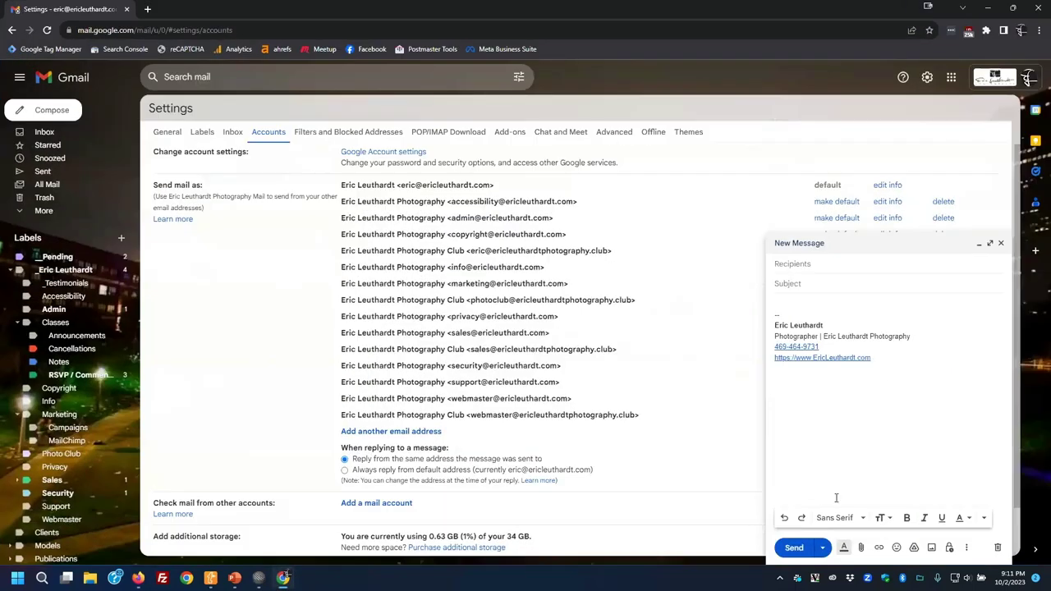
Insert the Closing The Loop template into the new message in the photography account.
{"action": "left_click", "coordinate": [966, 547]}
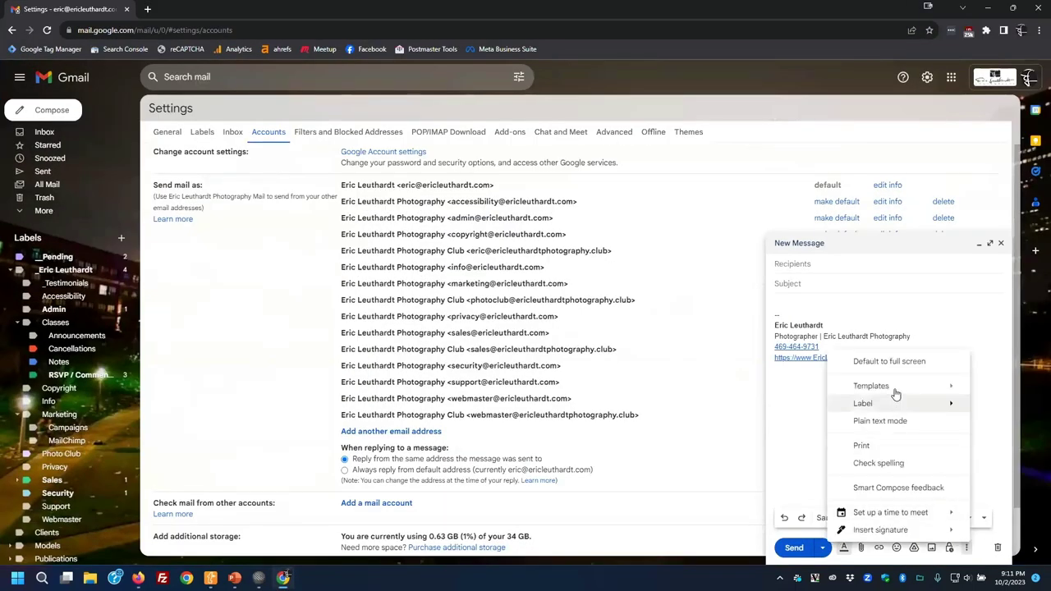
{"action": "mouse_move", "coordinate": [895, 388]}
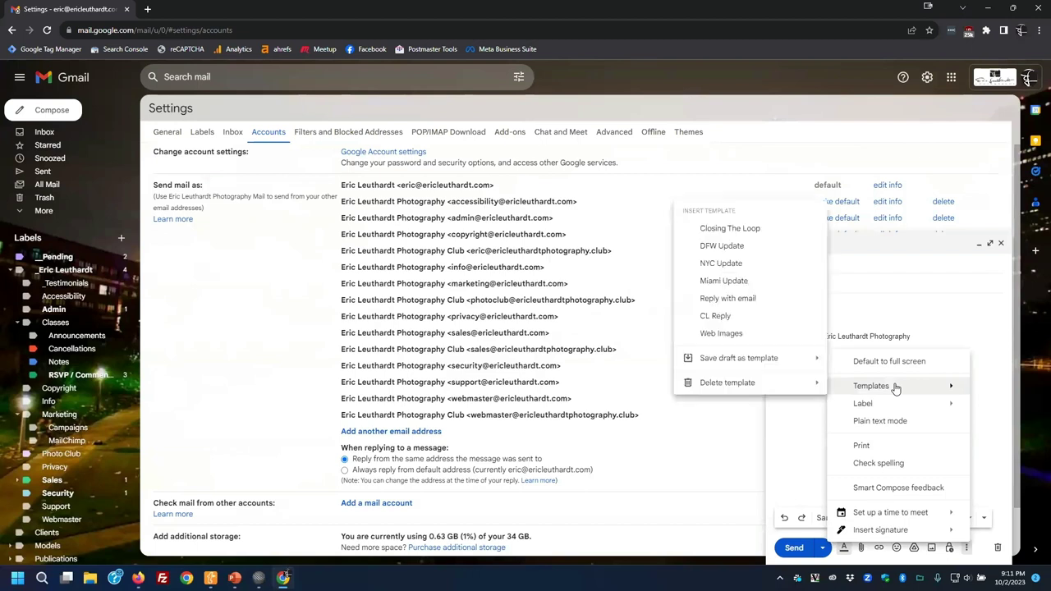
{"action": "left_click", "coordinate": [729, 229]}
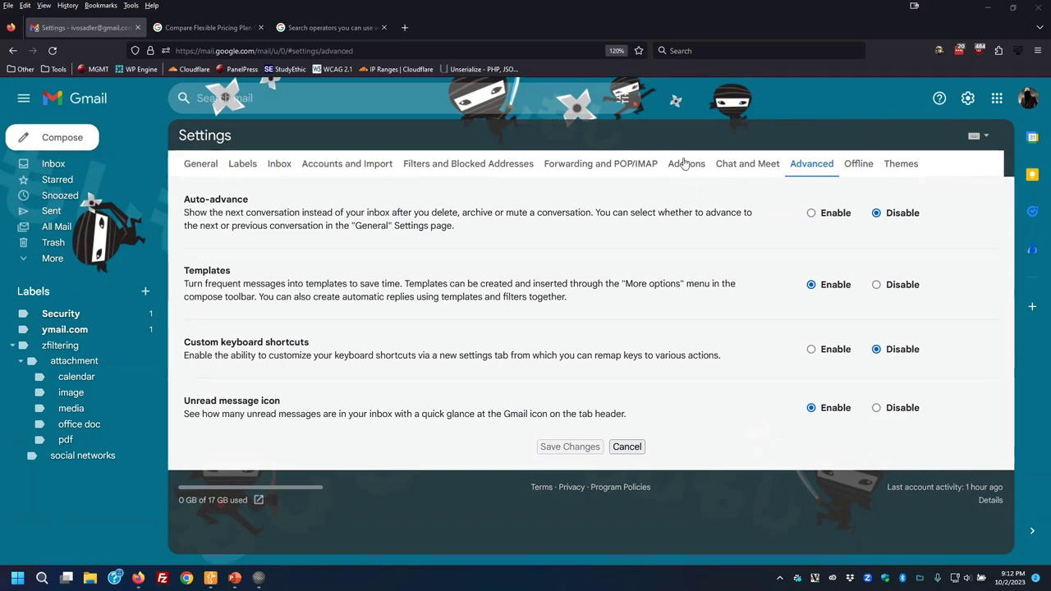
Return to the PowerPoint slide show and reveal the Search and Filters bullets on the Gmail slide.
{"action": "mouse_move", "coordinate": [235, 579]}
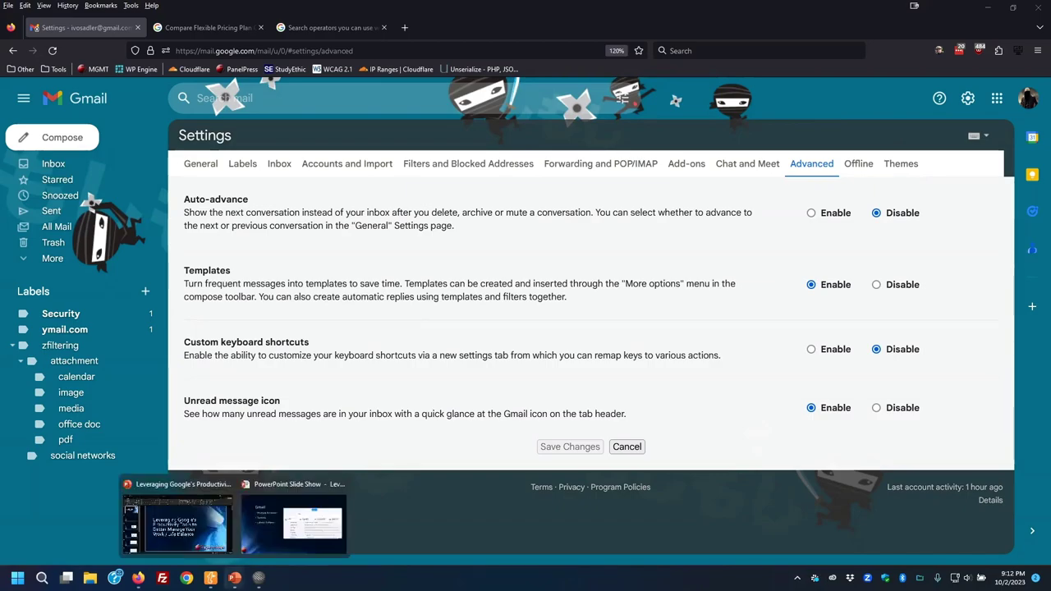
{"action": "left_click", "coordinate": [308, 523]}
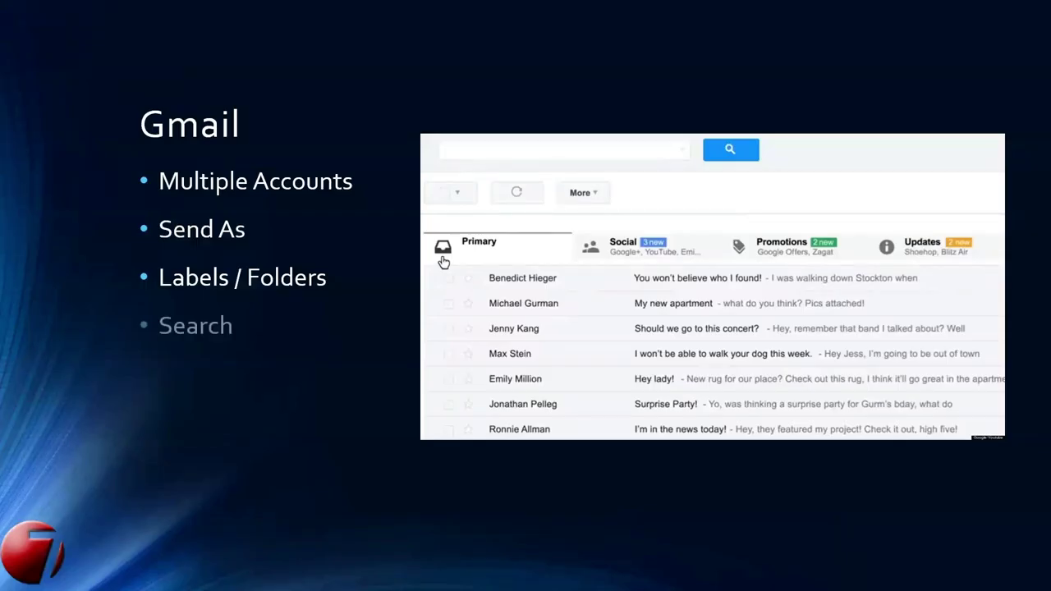
{"action": "key", "text": "Right"}
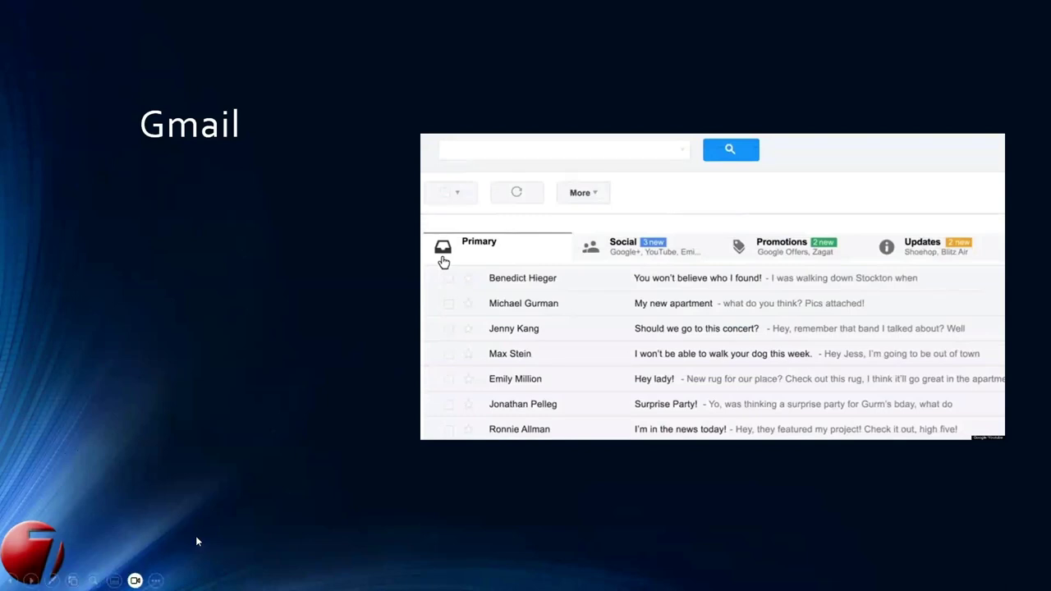
{"action": "key", "text": "Right"}
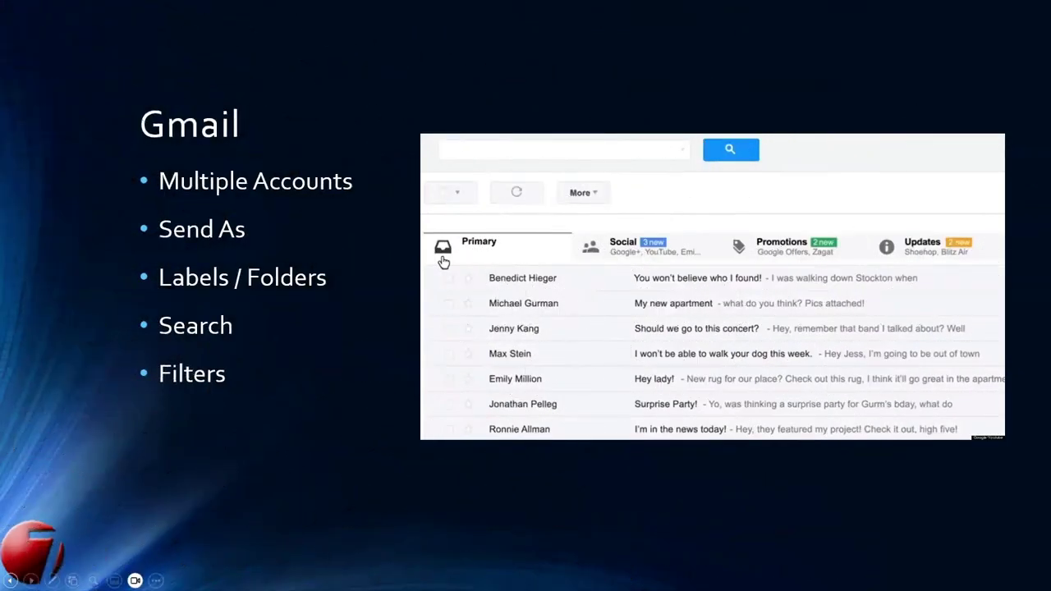
Switch to Gmail's Advanced settings and set Unread message icon to Disable, then back to Enable without saving.
{"action": "key", "text": "alt+Tab"}
{"action": "key", "text": "alt+Tab"}
{"action": "key", "text": "alt+Tab"}
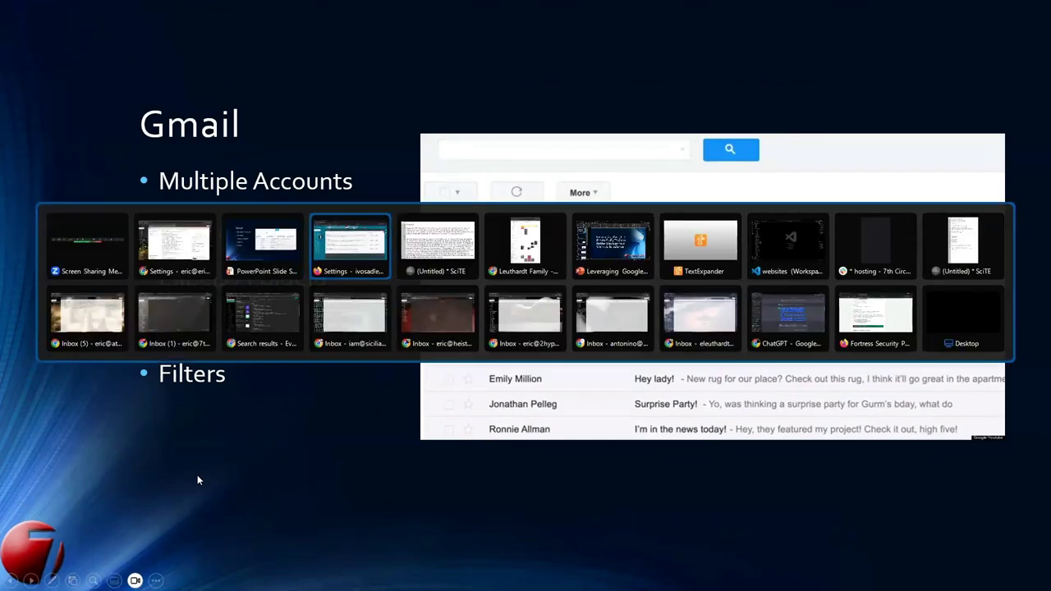
{"action": "left_click", "coordinate": [624, 449]}
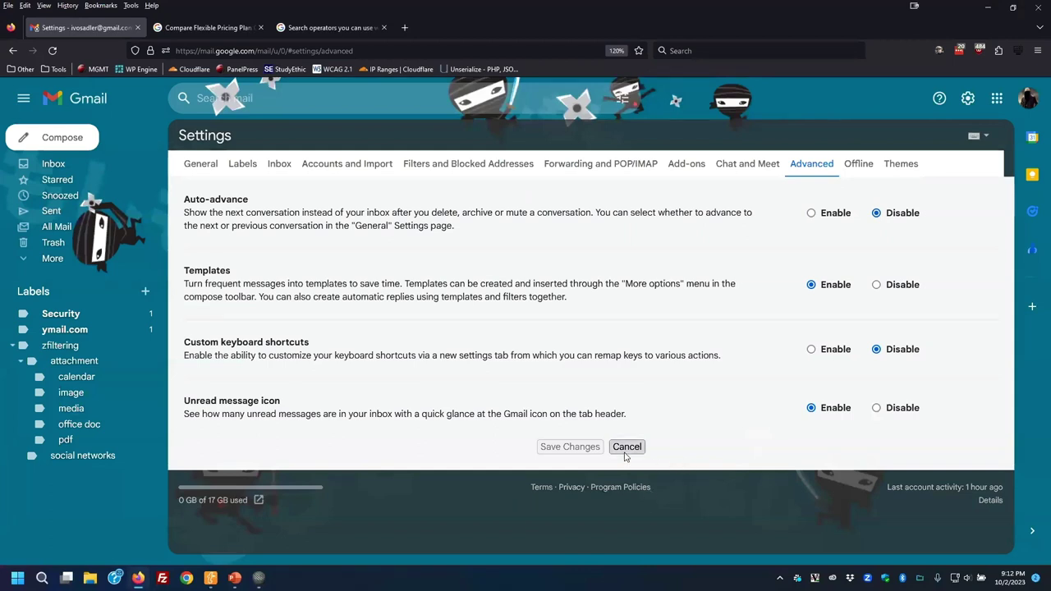
{"action": "left_click", "coordinate": [876, 409]}
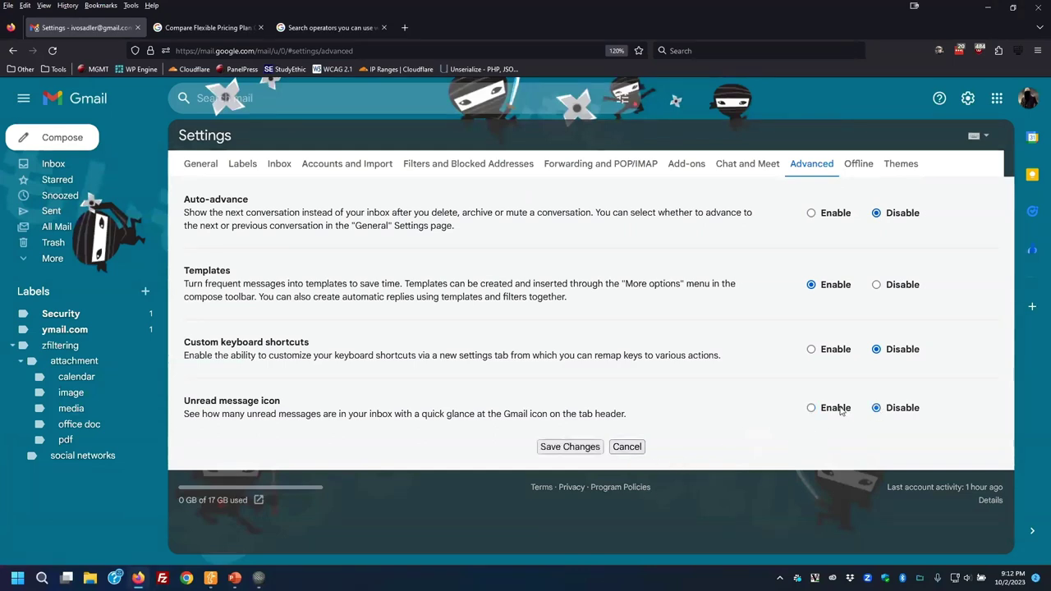
{"action": "left_click", "coordinate": [811, 409]}
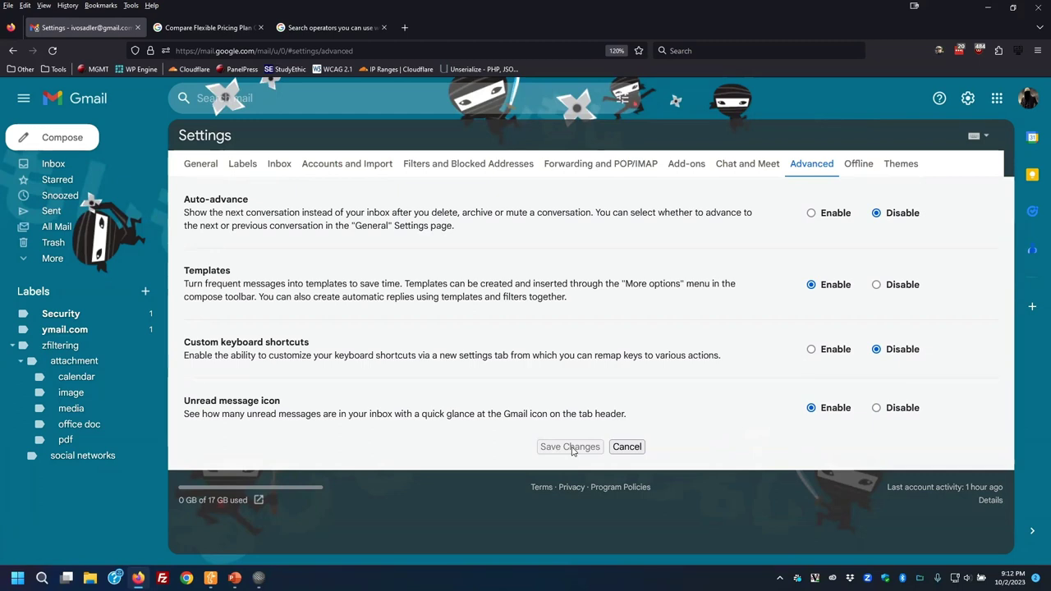
{"action": "left_click", "coordinate": [410, 46]}
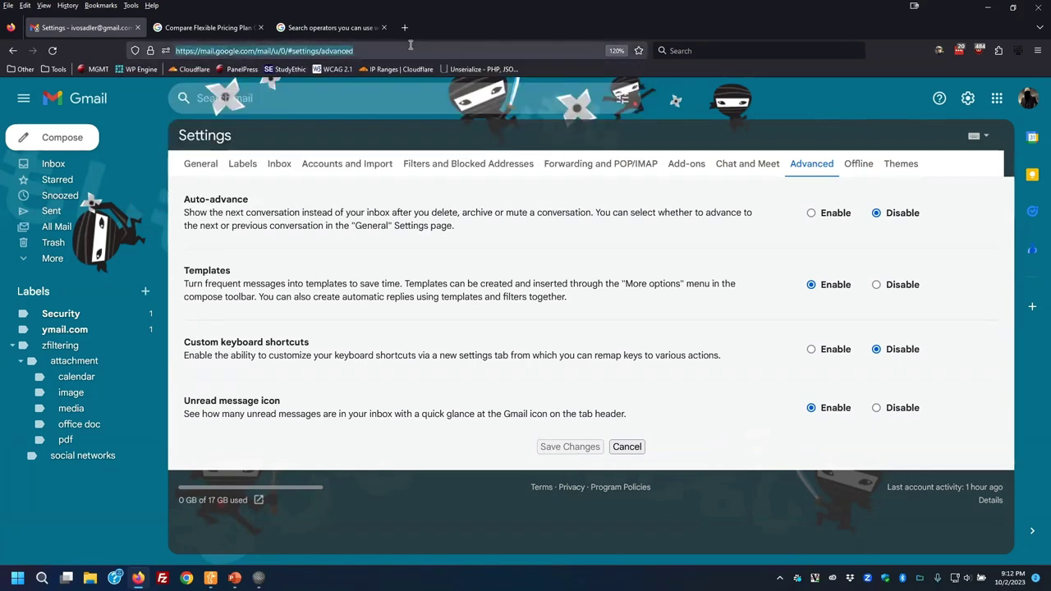
{"action": "left_click", "coordinate": [432, 57]}
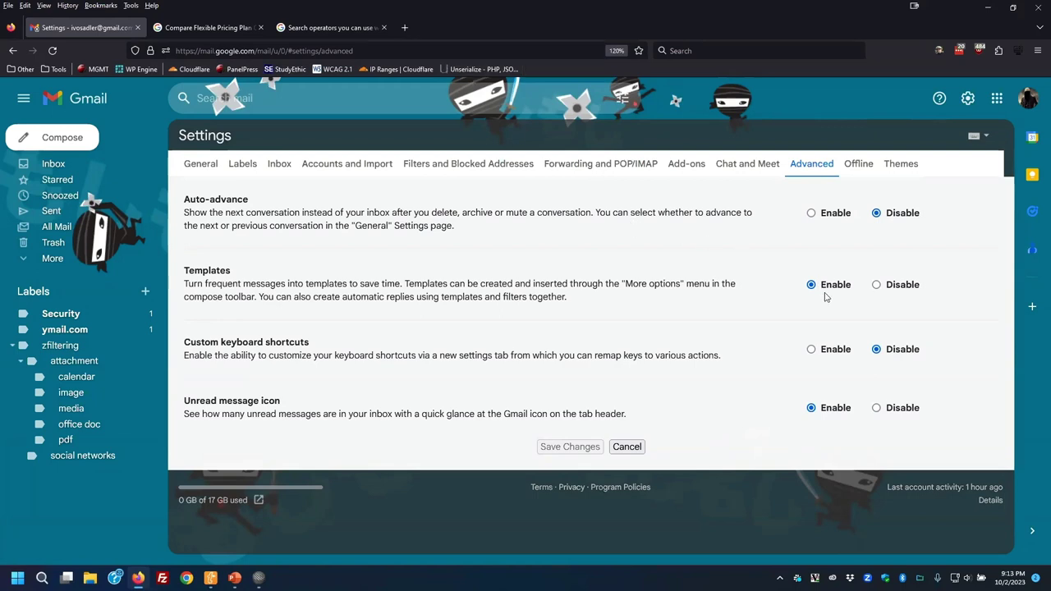
Toggle the Templates option between Disable and Enable in the Advanced settings, ending on Enable.
{"action": "left_click", "coordinate": [876, 285]}
{"action": "left_click", "coordinate": [812, 285]}
{"action": "left_click", "coordinate": [876, 285]}
{"action": "left_click", "coordinate": [812, 285]}
Return to the Gmail slide in the PowerPoint slide show and advance the presentation.
{"action": "mouse_move", "coordinate": [235, 577]}
{"action": "left_click", "coordinate": [292, 525]}
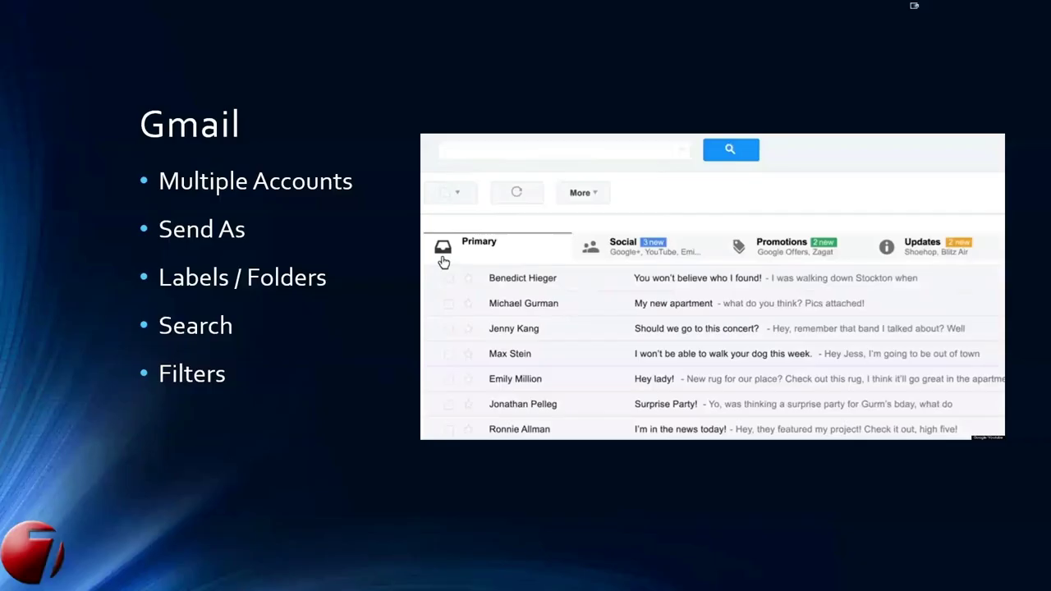
{"action": "key", "text": "Right"}
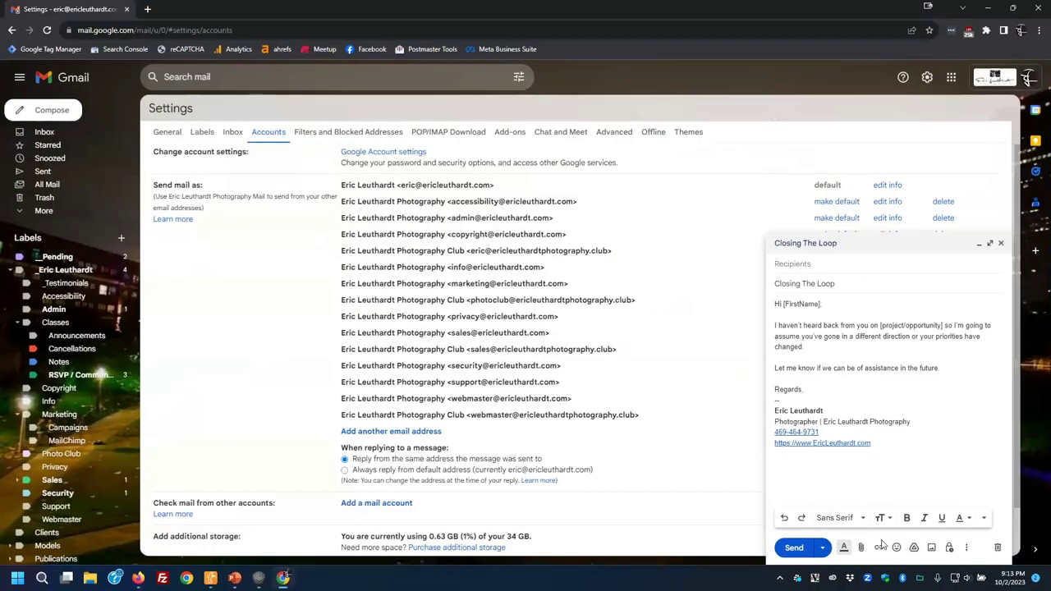
Delete the template body text above the signature in the Closing The Loop draft.
{"action": "left_click", "coordinate": [859, 266]}
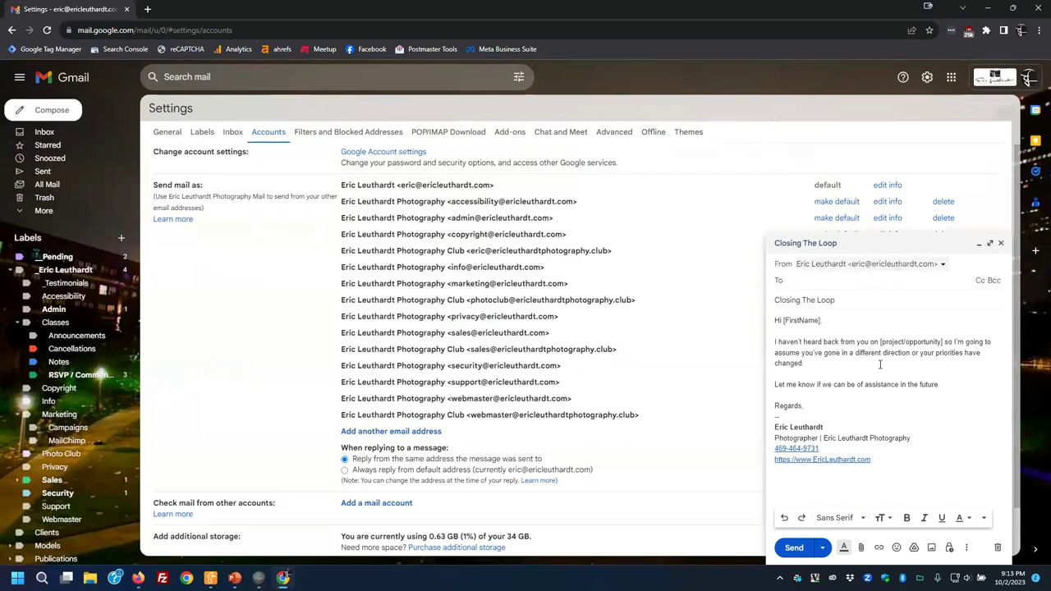
{"action": "left_click_drag", "start_coordinate": [823, 427], "coordinate": [775, 304]}
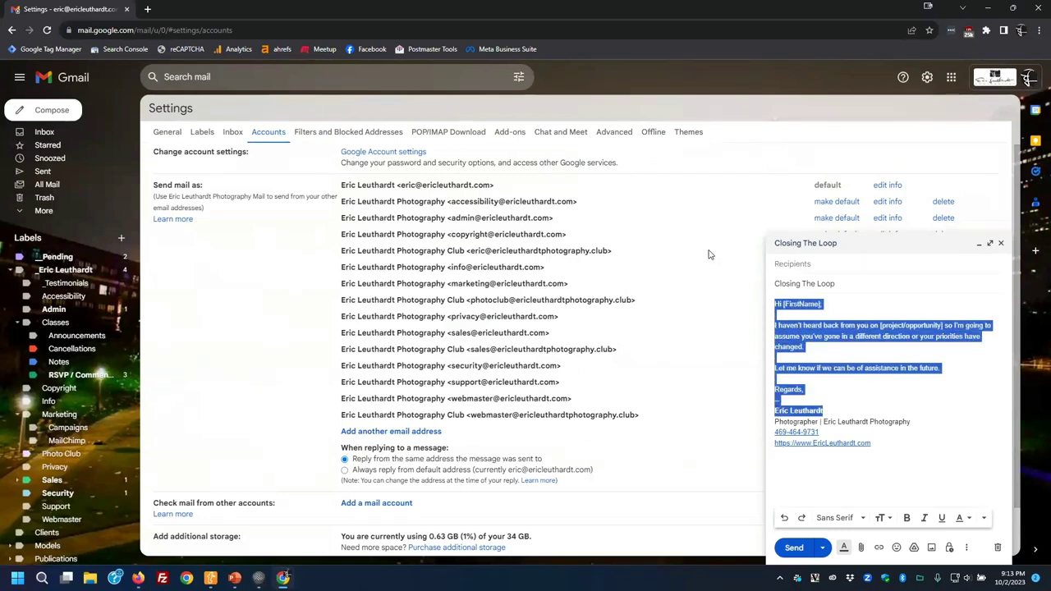
{"action": "left_click_drag", "start_coordinate": [821, 386], "coordinate": [743, 287]}
{"action": "key", "text": "BackSpace"}
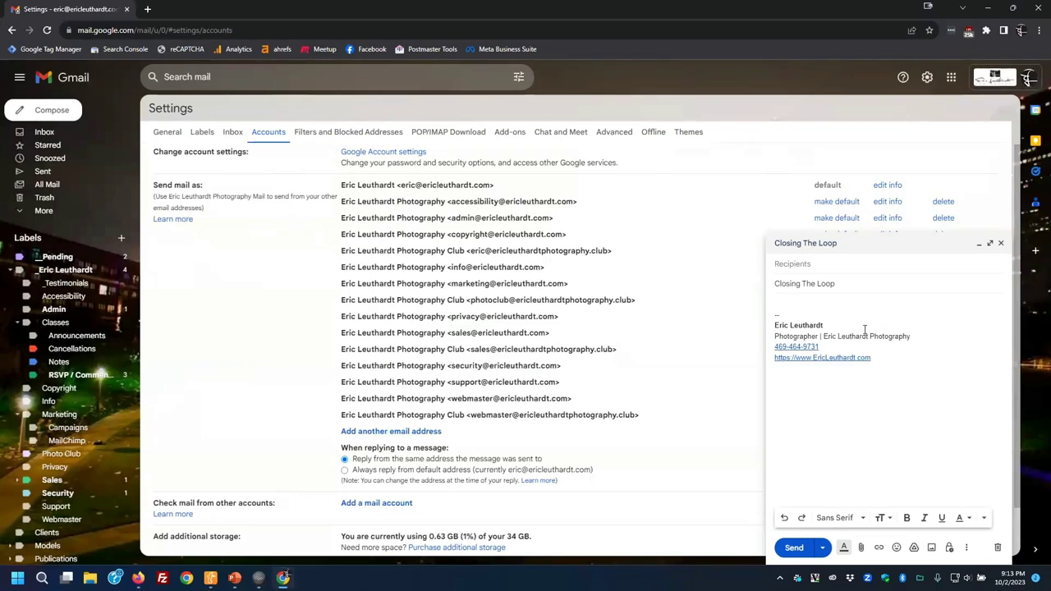
Change the draft's sender to the photography business's copyright alias.
{"action": "left_click", "coordinate": [859, 263]}
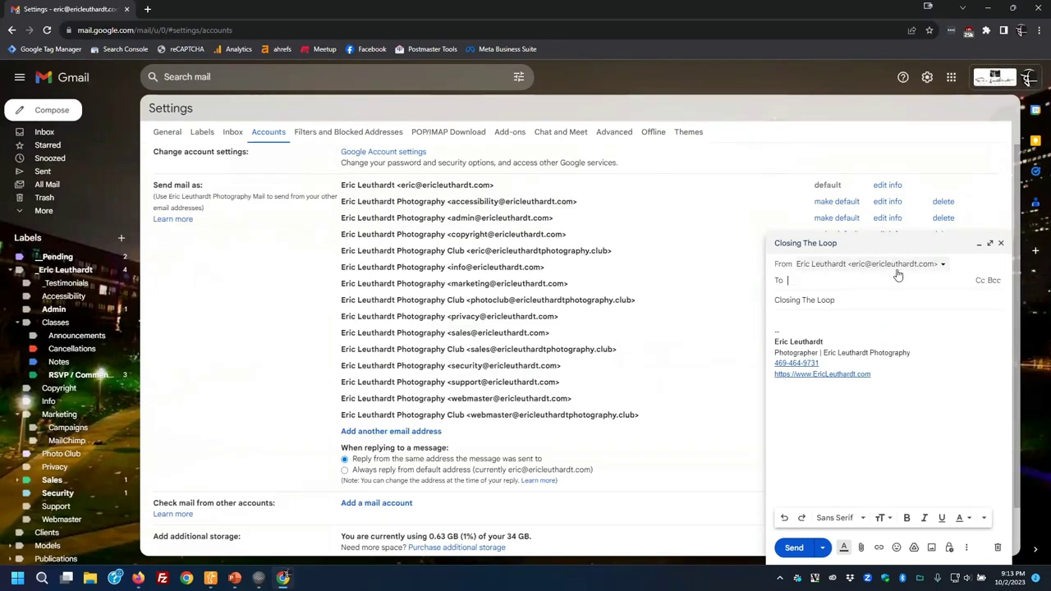
{"action": "left_click", "coordinate": [944, 266]}
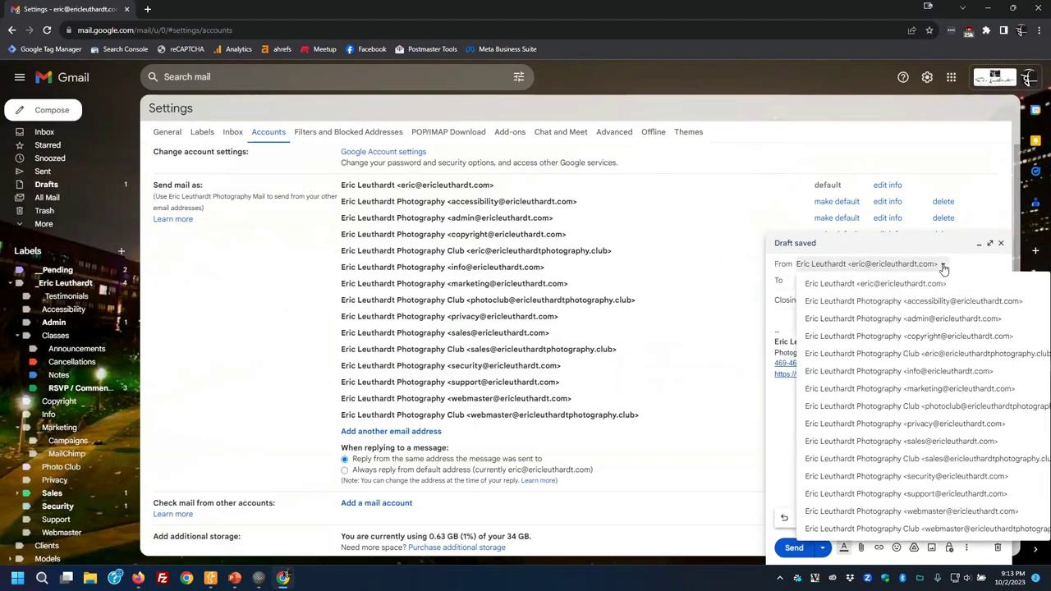
{"action": "left_click", "coordinate": [948, 336]}
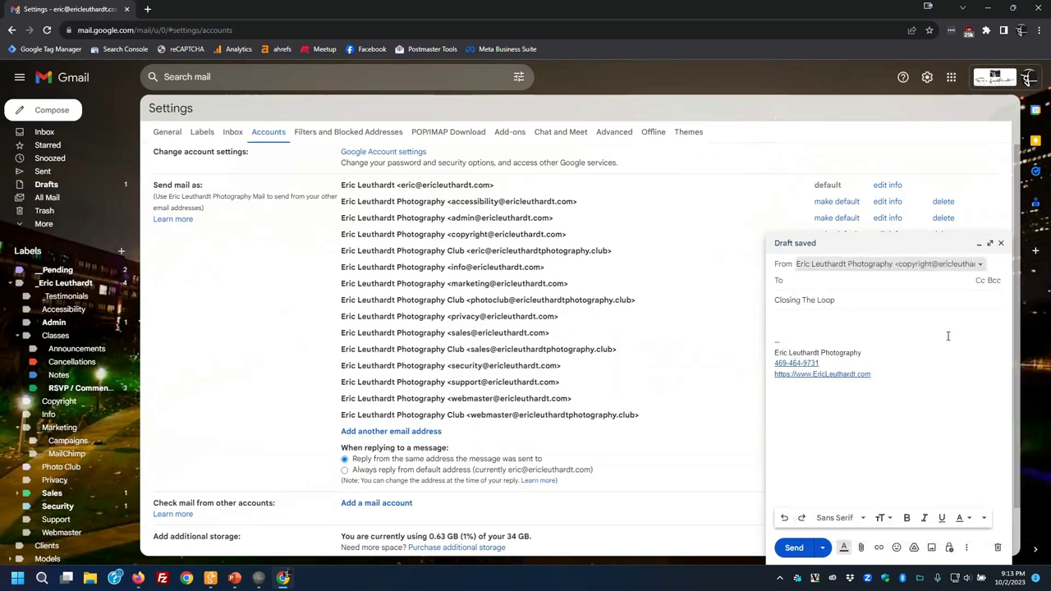
Change the Closing The Loop draft's sender to the photography club's photoclub alias.
{"action": "left_click", "coordinate": [981, 267]}
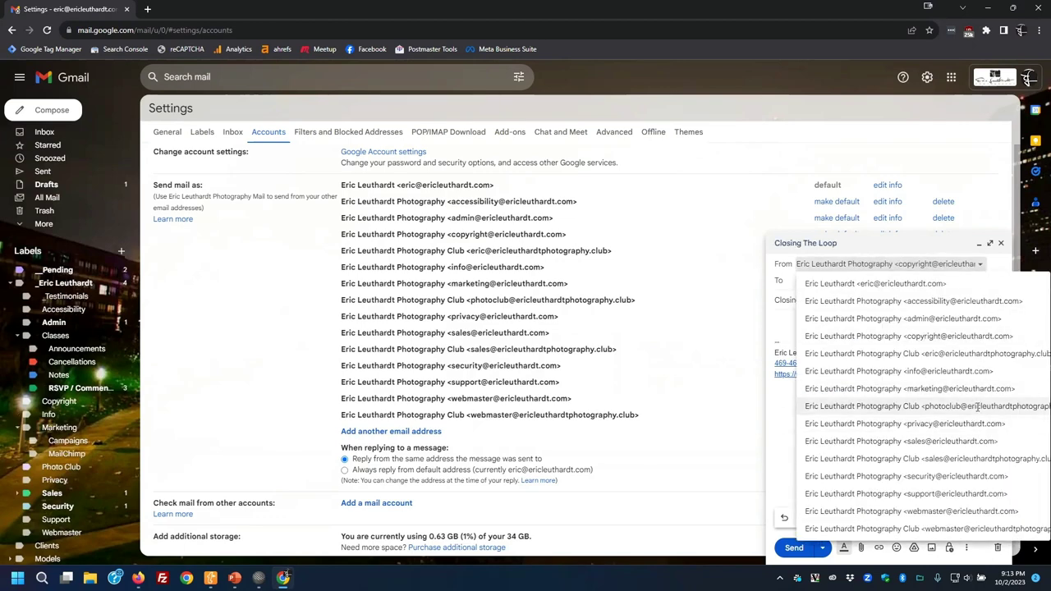
{"action": "left_click", "coordinate": [977, 407]}
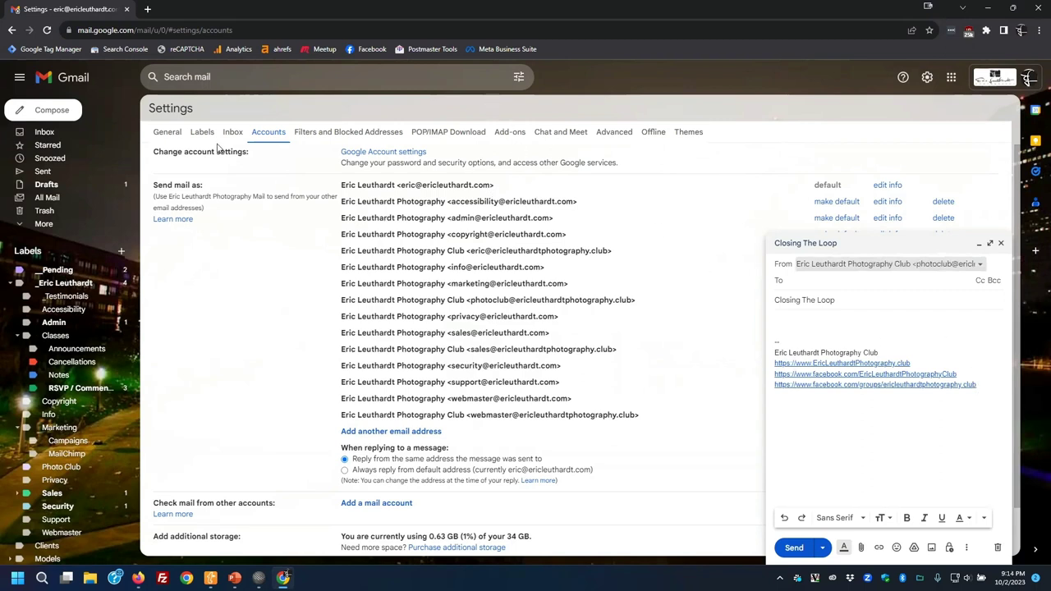
Open the signature section of the General settings, discard the Closing The Loop draft, and look through the signature list.
{"action": "left_click", "coordinate": [169, 134]}
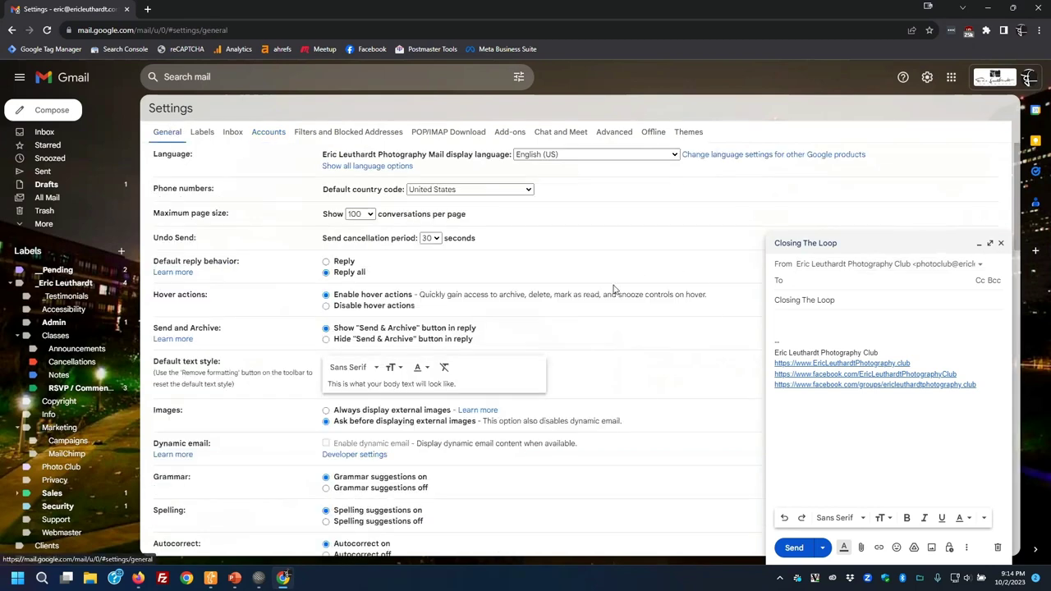
{"action": "scroll", "coordinate": [608, 288], "scroll_direction": "down", "scroll_amount": 10}
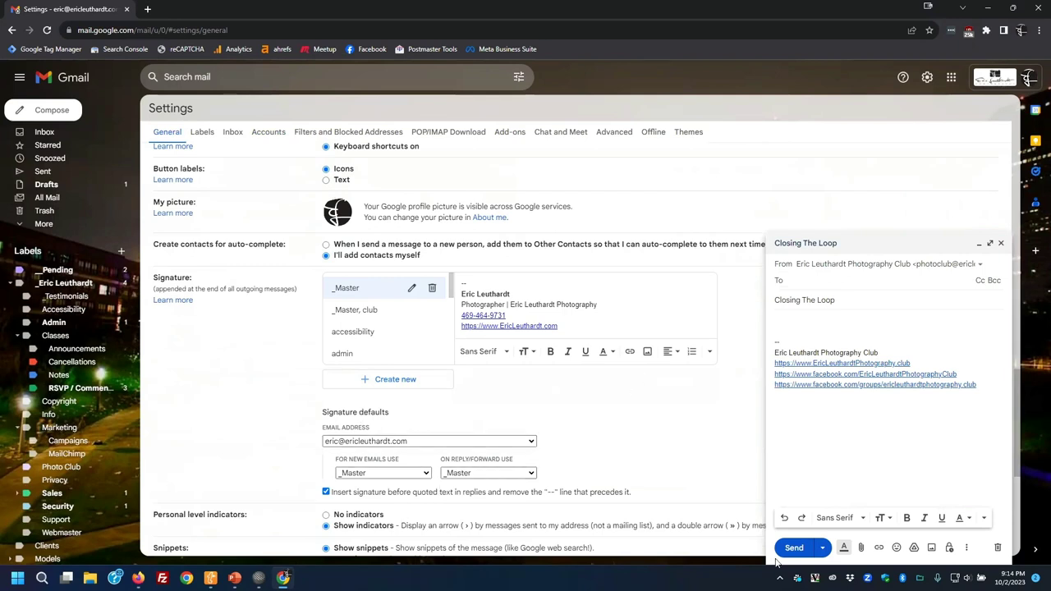
{"action": "left_click", "coordinate": [998, 548]}
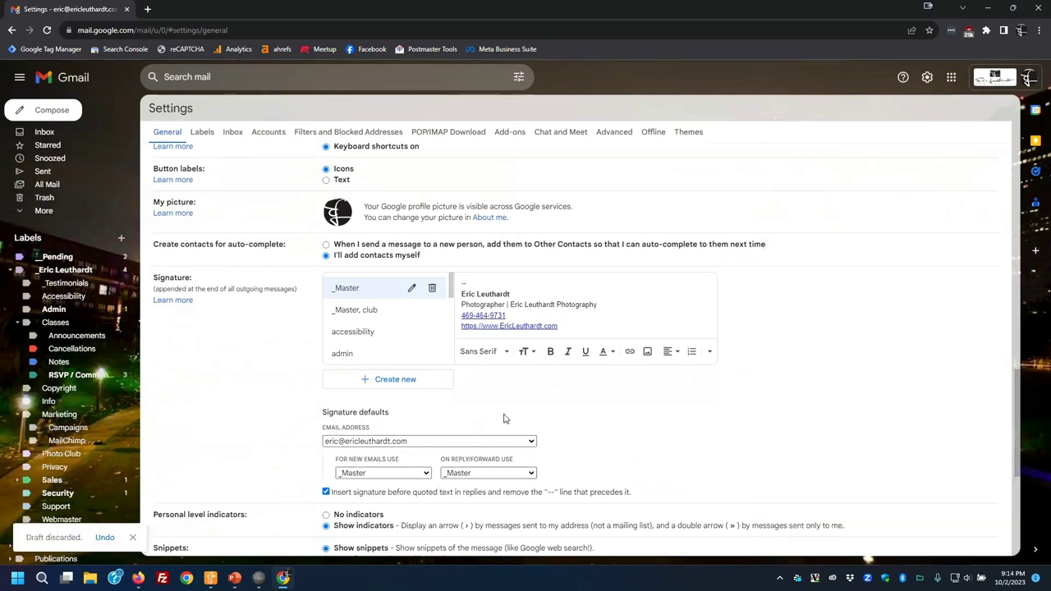
{"action": "scroll", "coordinate": [452, 308], "scroll_direction": "down", "scroll_amount": 5}
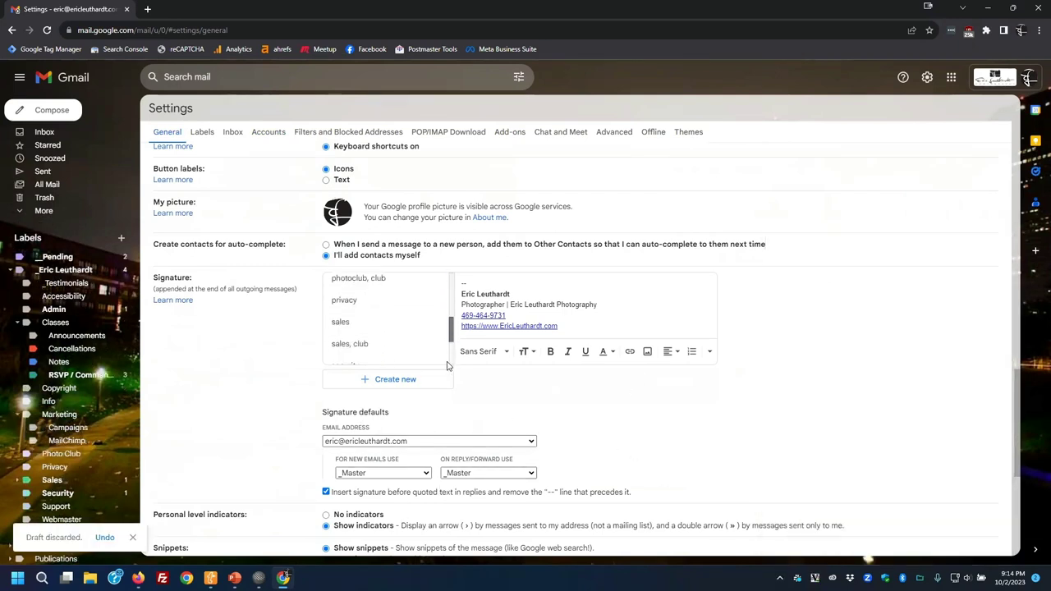
{"action": "scroll", "coordinate": [457, 325], "scroll_direction": "up", "scroll_amount": 5}
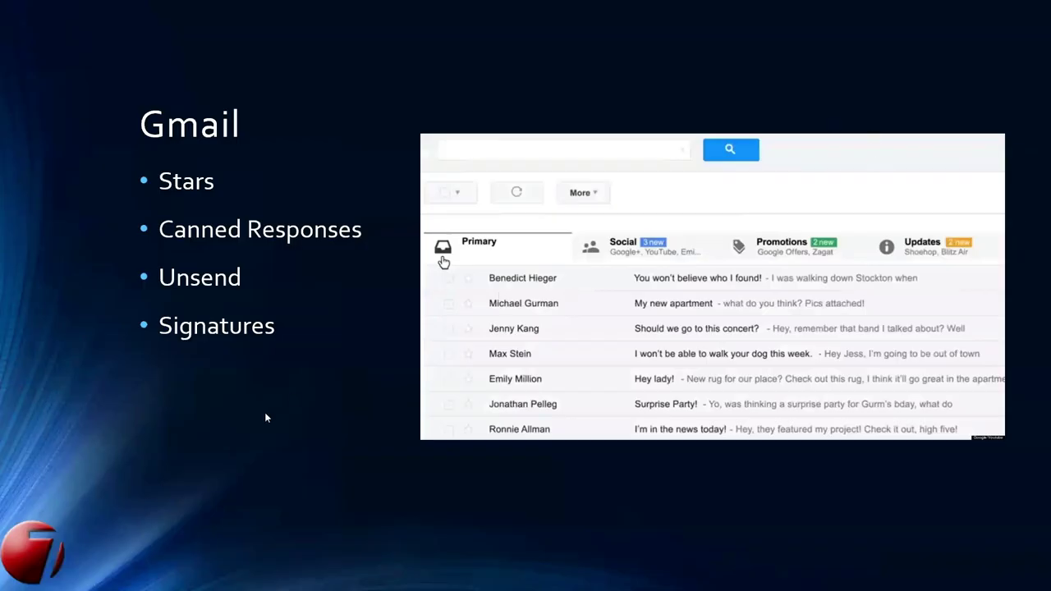
Reveal the Disposable Addresses bullet on the Gmail slide and advance the presentation.
{"action": "left_click", "coordinate": [351, 443]}
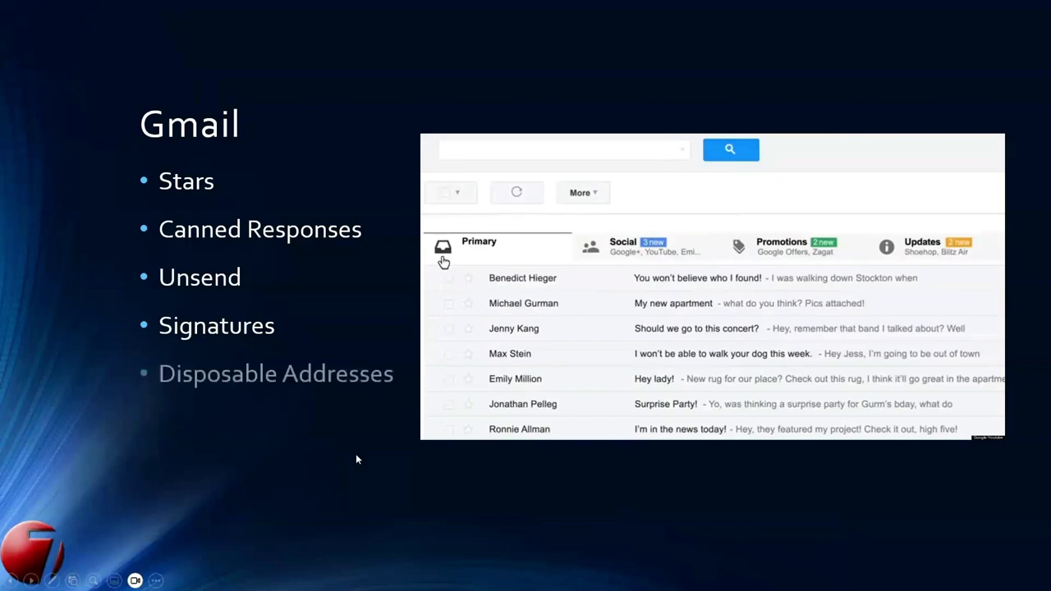
{"action": "left_click", "coordinate": [367, 465]}
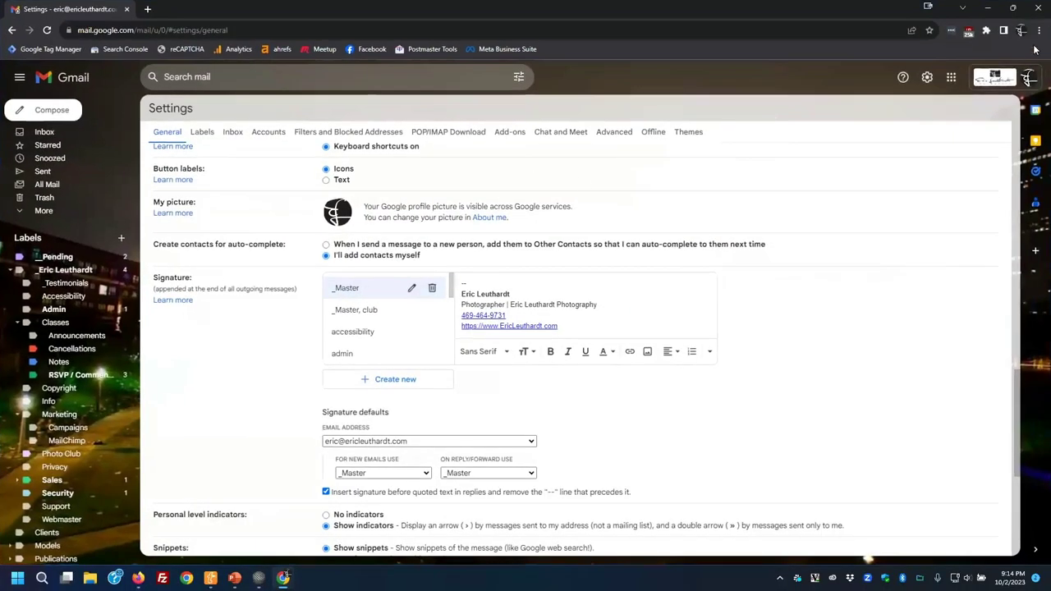
Open Google Groups from Gmail and view the 2018 Postmaster group's conversations.
{"action": "left_click", "coordinate": [951, 76]}
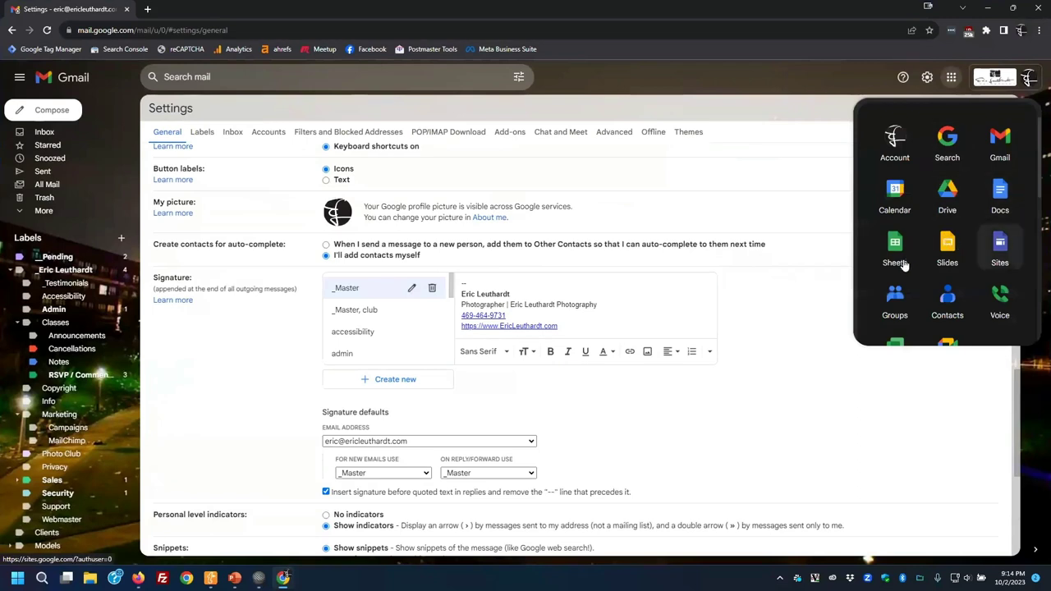
{"action": "left_click", "coordinate": [897, 304]}
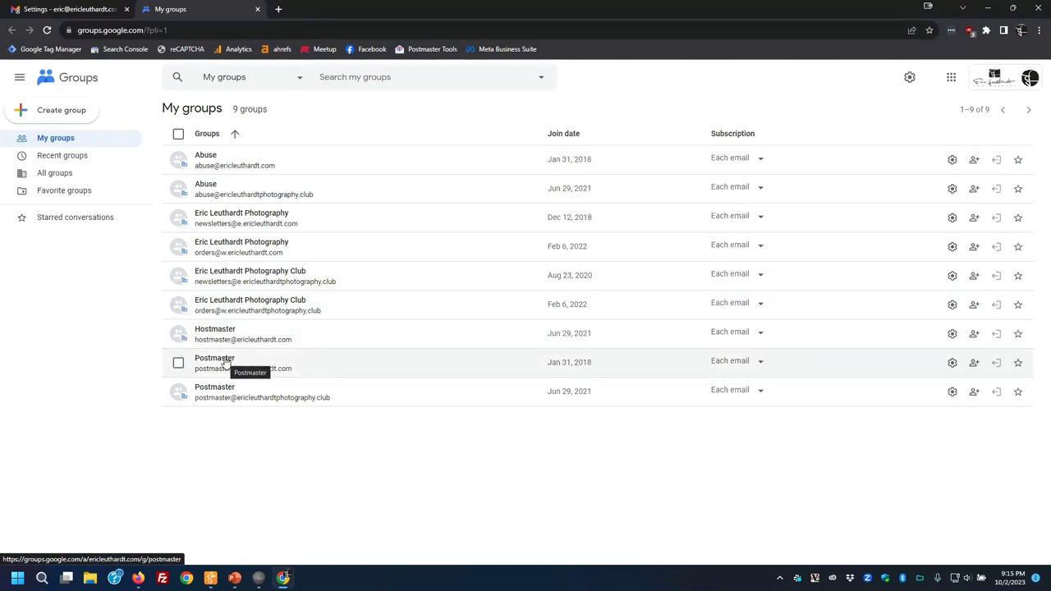
{"action": "left_click", "coordinate": [222, 362]}
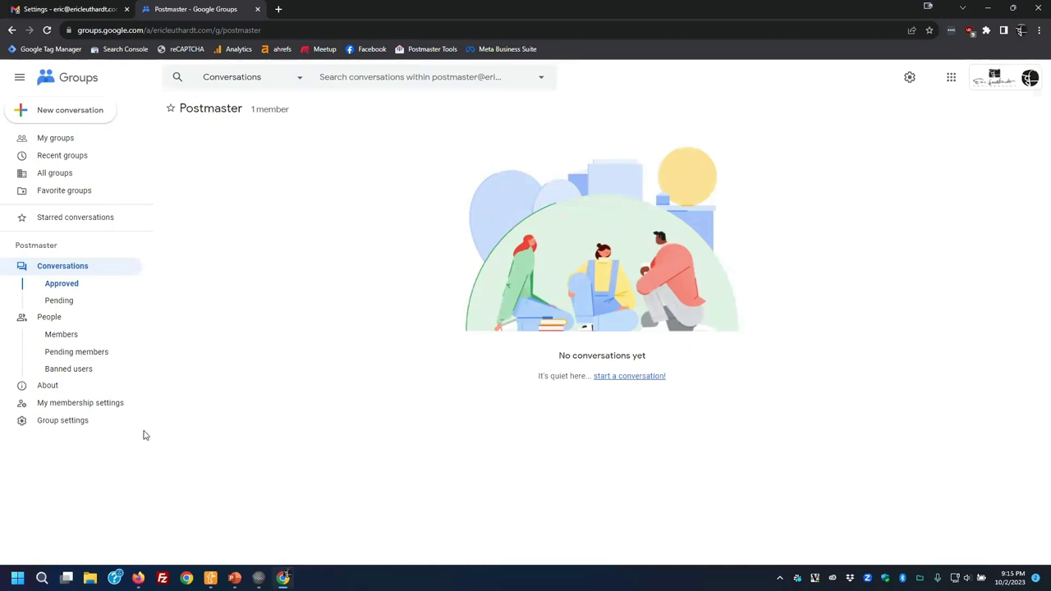
Go back to My groups, open the photography business's newsletters group, and inspect its member list and subscription setting.
{"action": "left_click", "coordinate": [64, 140]}
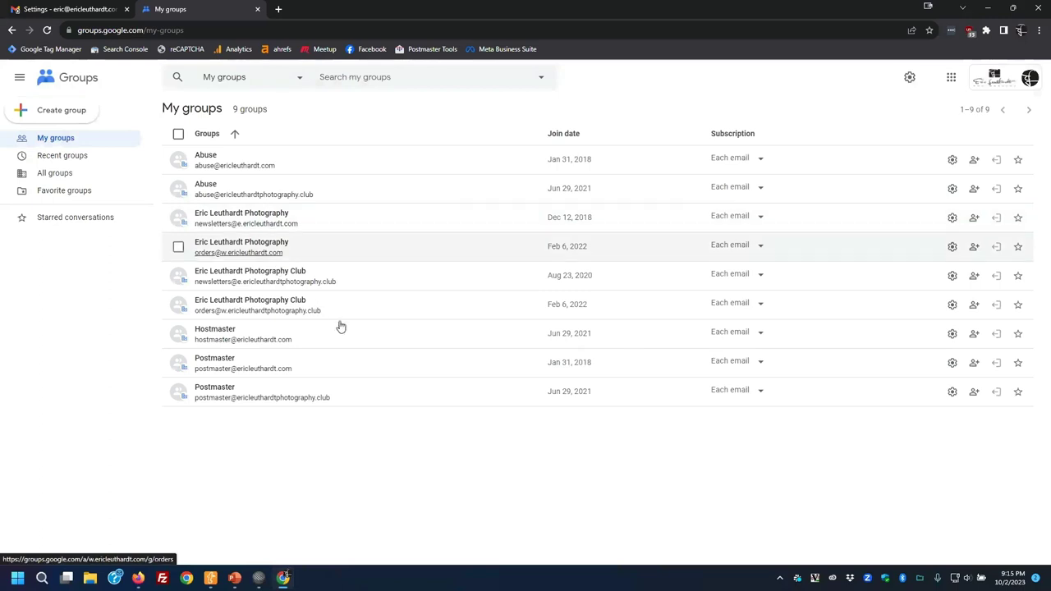
{"action": "left_click", "coordinate": [271, 216]}
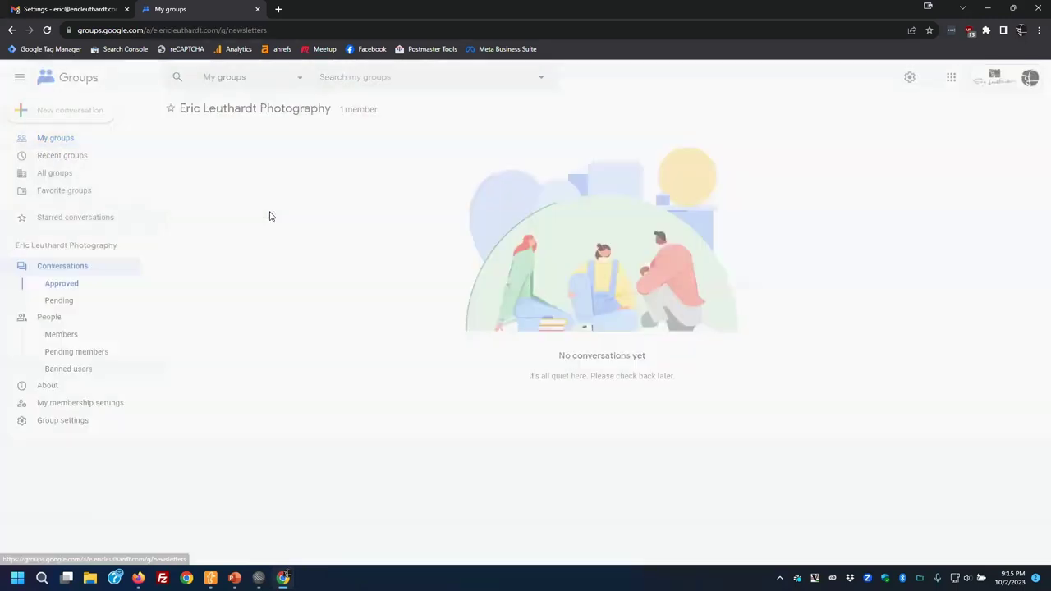
{"action": "left_click", "coordinate": [69, 335]}
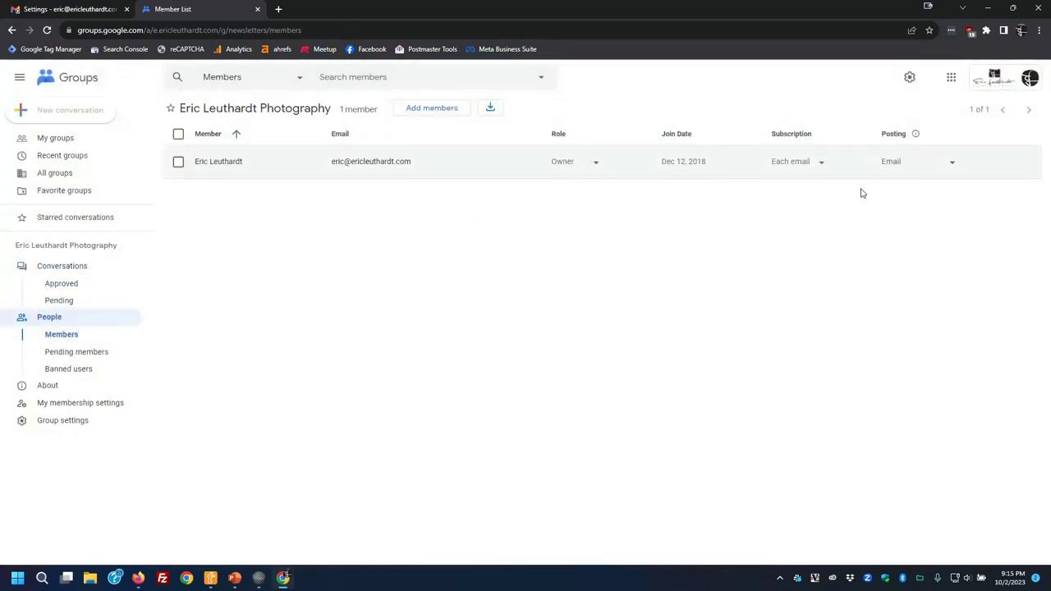
{"action": "left_click", "coordinate": [825, 167]}
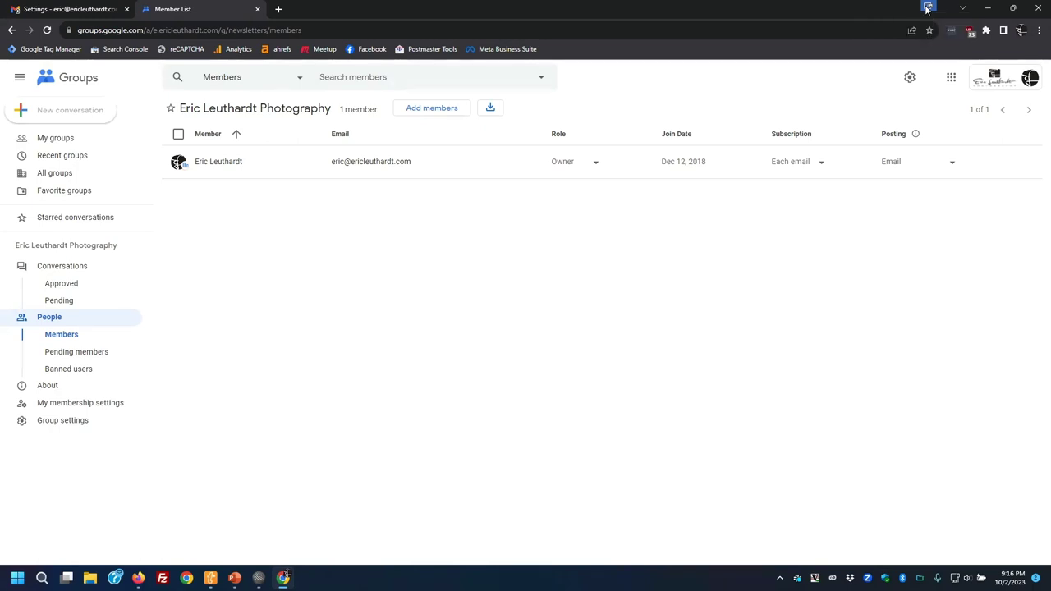
Return to the slide show and reveal the Google Groups bullets from Web Access to Aliases, continuing to Invitations on the Google Calendar slide.
{"action": "left_click", "coordinate": [927, 8]}
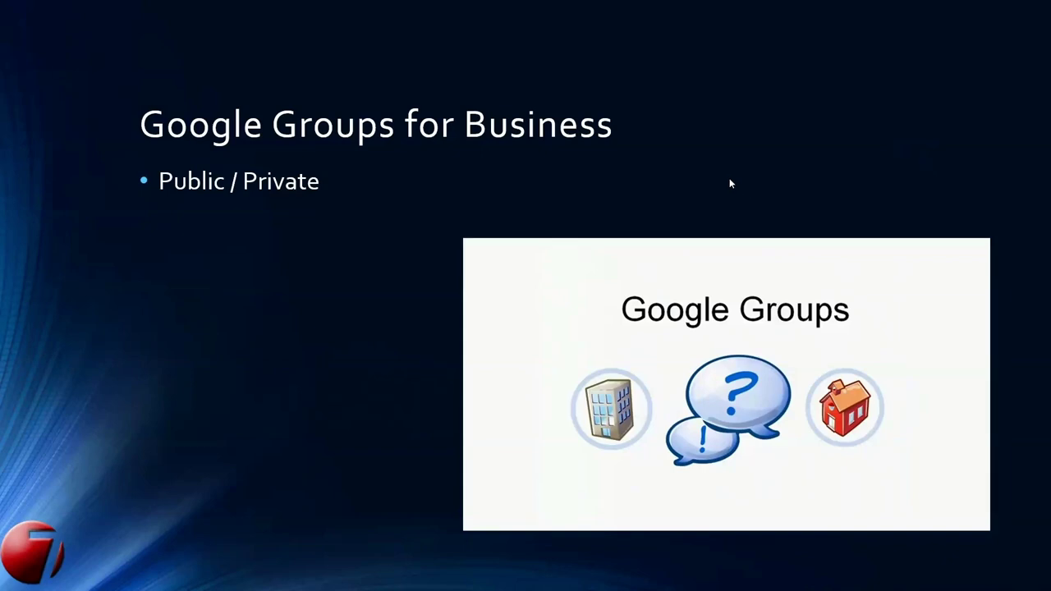
{"action": "left_click", "coordinate": [742, 216]}
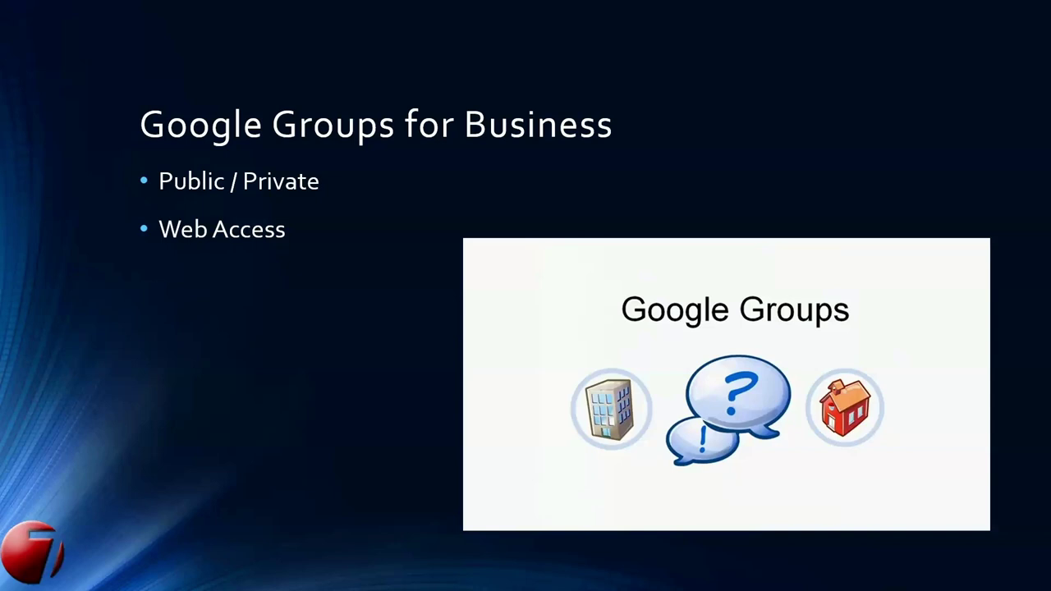
{"action": "left_click", "coordinate": [336, 313]}
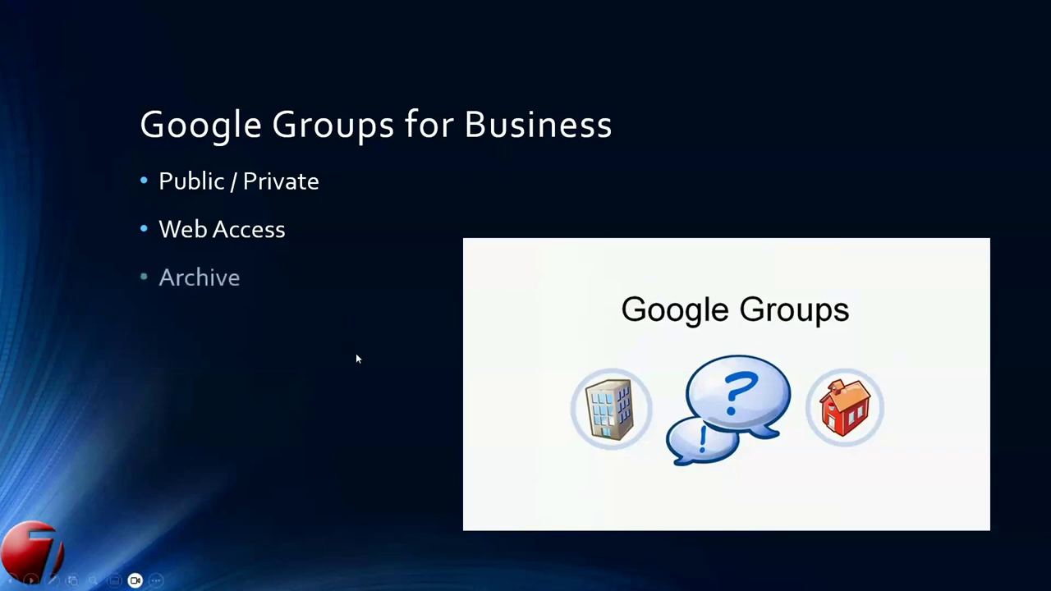
{"action": "left_click", "coordinate": [368, 376]}
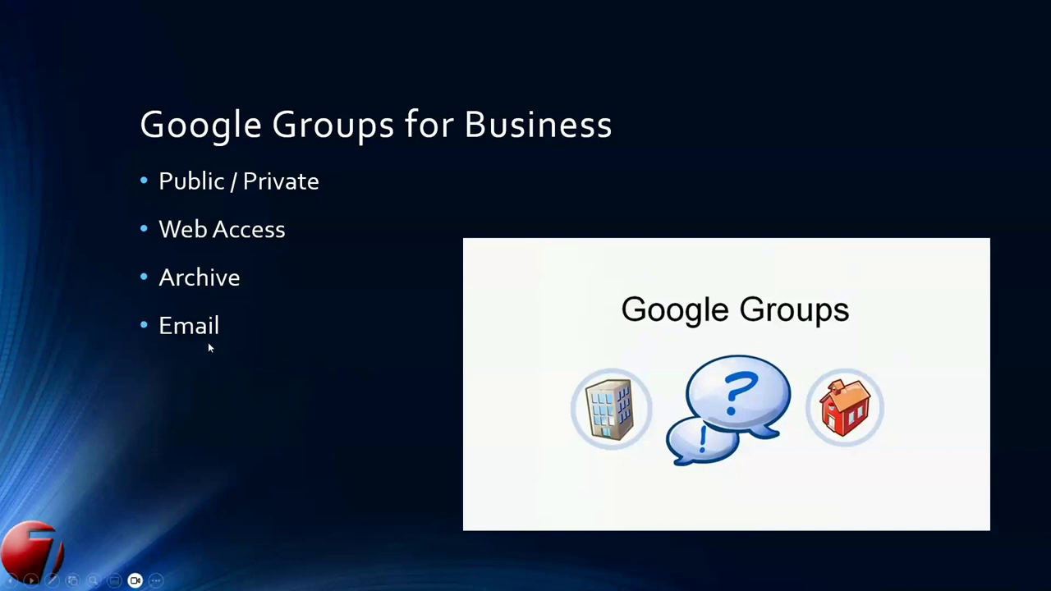
{"action": "left_click", "coordinate": [307, 383]}
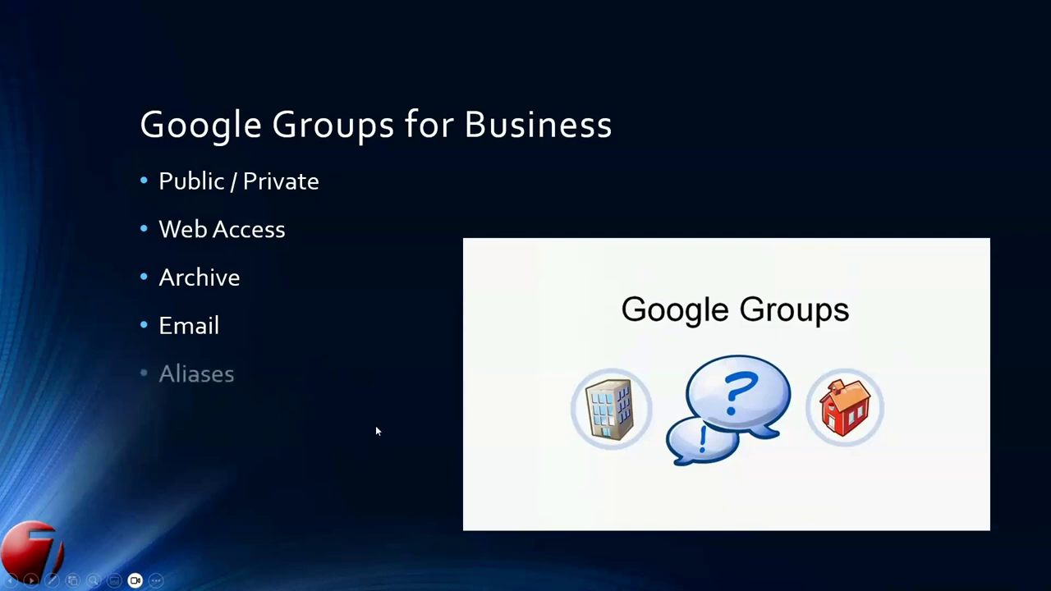
{"action": "left_click", "coordinate": [396, 442]}
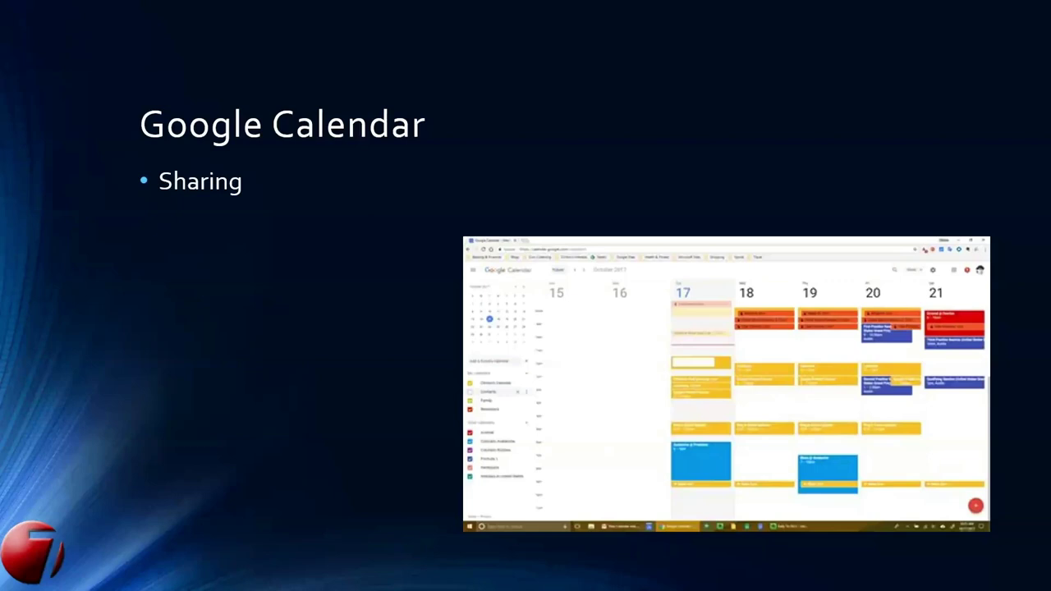
{"action": "key", "text": "Right"}
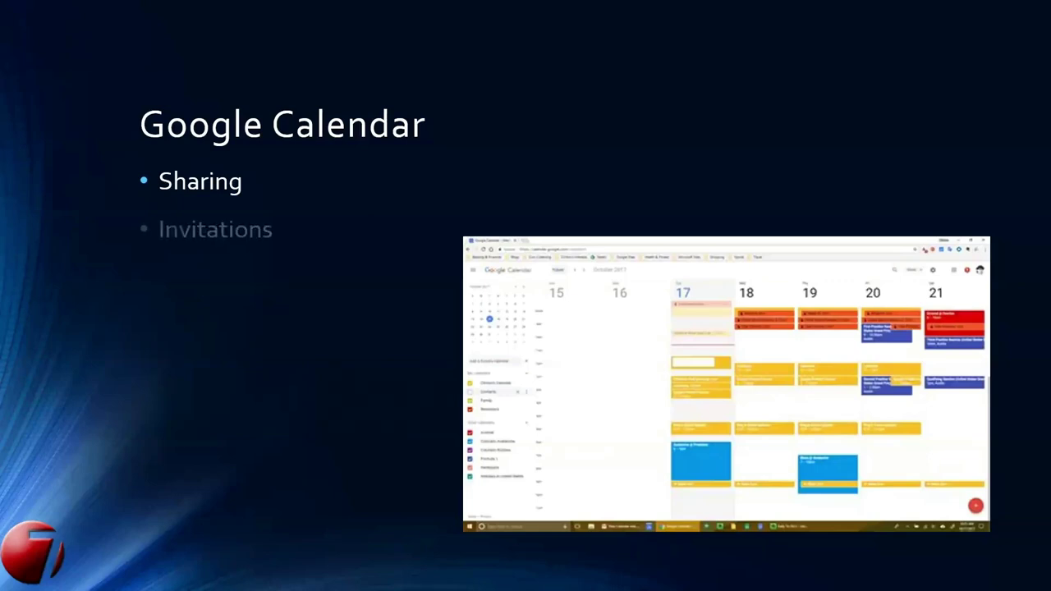
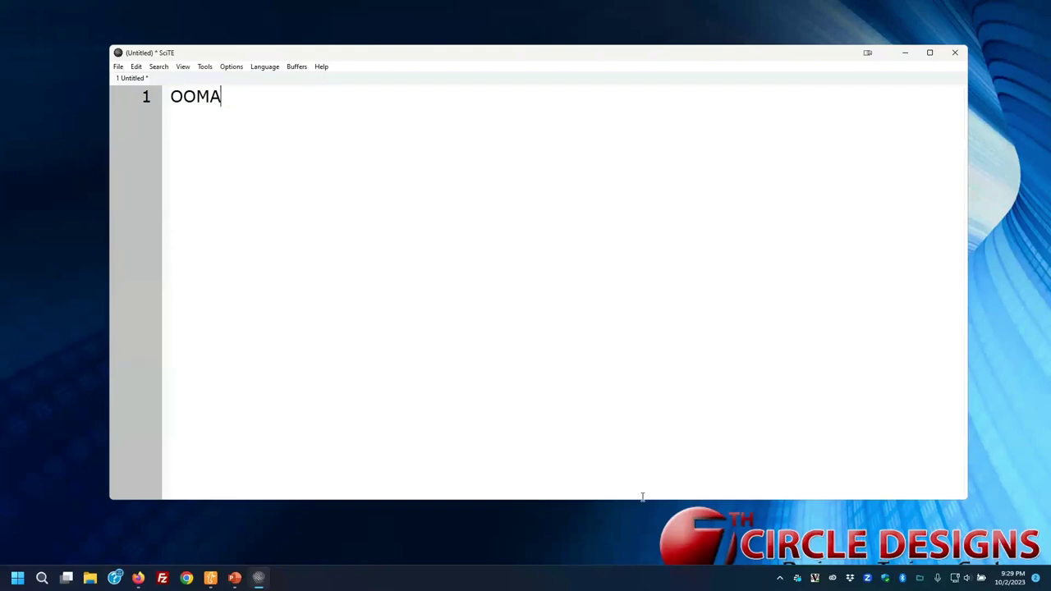
End the PowerPoint slide show and switch to the Google Workspace pricing comparison page in Firefox.
{"action": "left_click", "coordinate": [235, 578]}
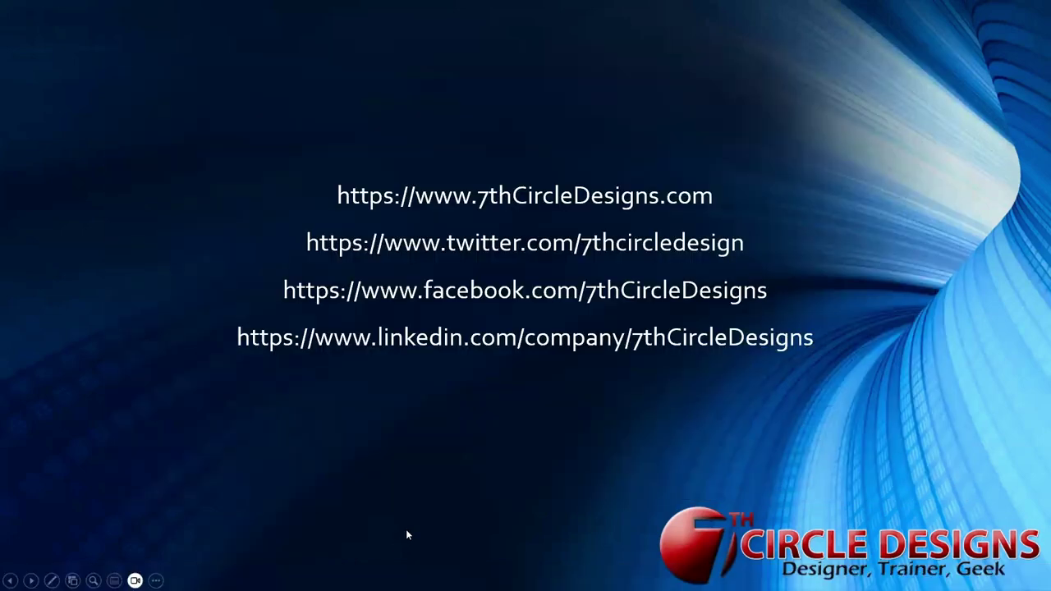
{"action": "key", "text": "Escape"}
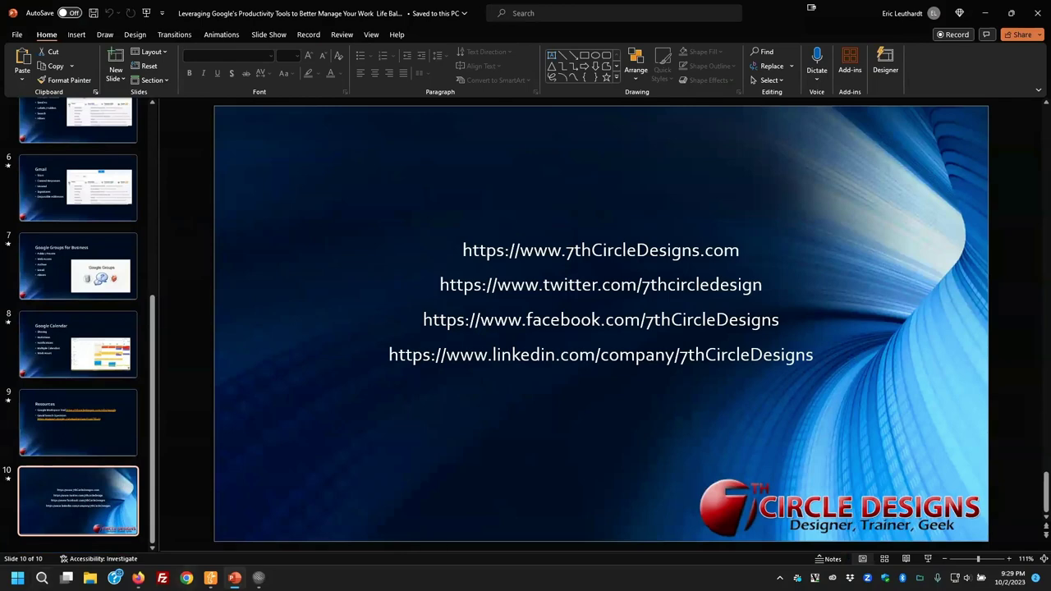
{"action": "mouse_move", "coordinate": [142, 578]}
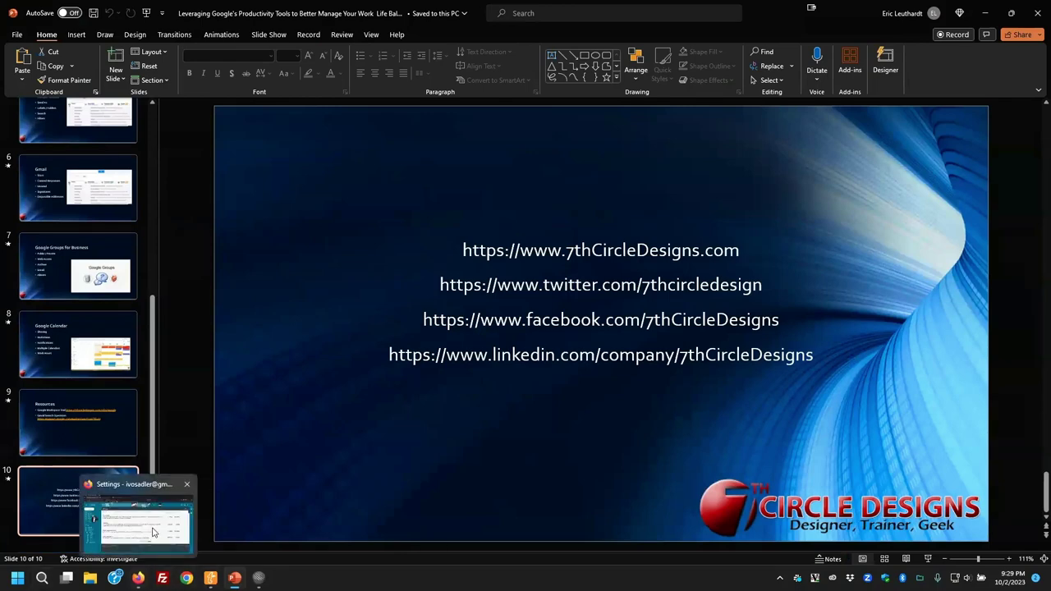
{"action": "left_click", "coordinate": [156, 532]}
{"action": "left_click", "coordinate": [238, 27]}
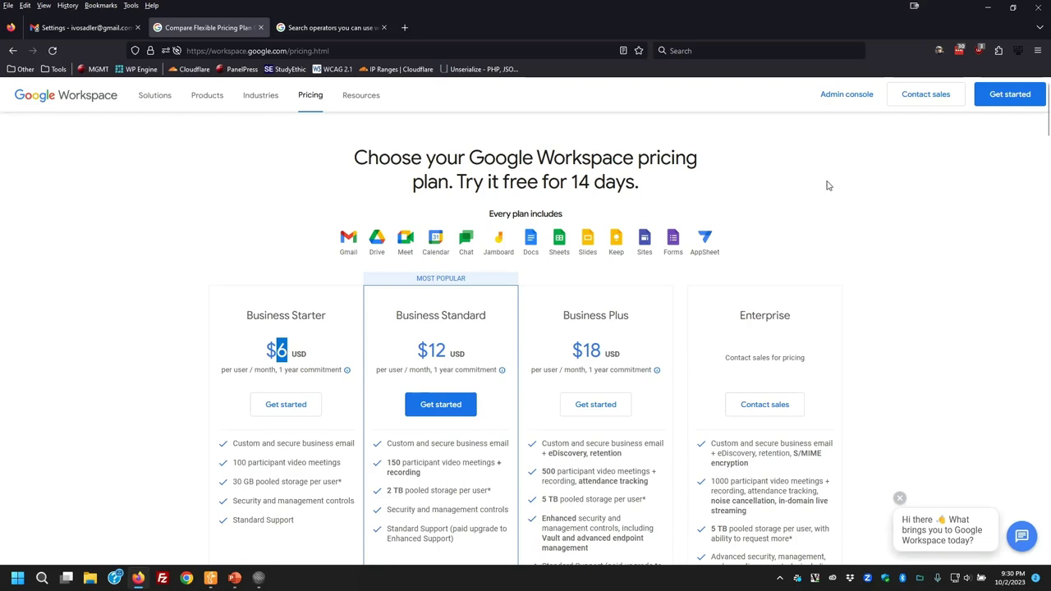
Switch to SciTE and replace the text OOMA with A, followed by indented lines containing 2 and 6.
{"action": "left_click", "coordinate": [259, 578]}
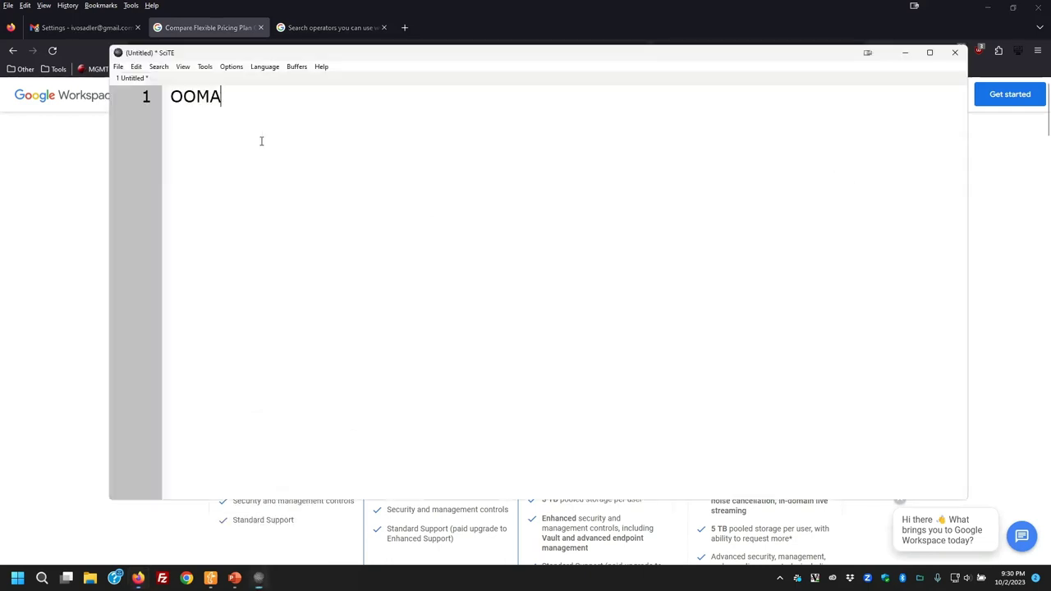
{"action": "left_click_drag", "start_coordinate": [222, 96], "coordinate": [170, 97]}
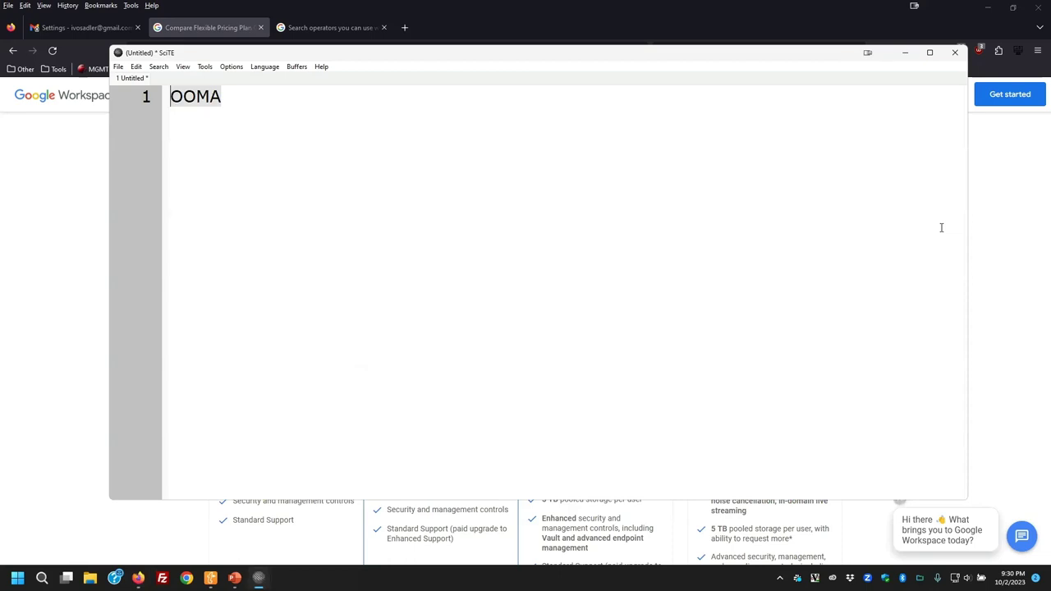
{"action": "type", "text": "A"}
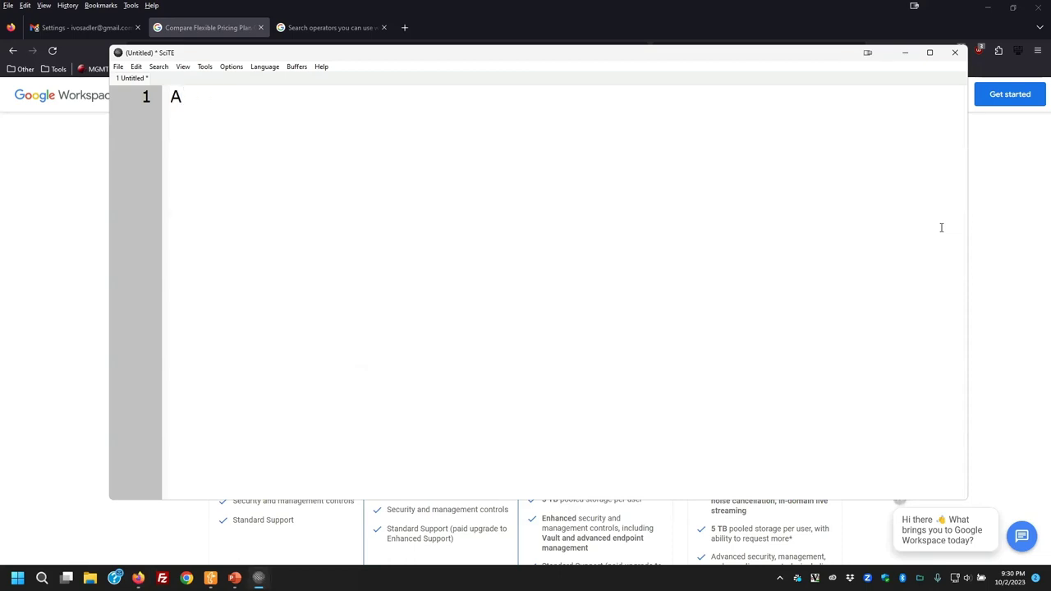
{"action": "key", "text": "Return"}
{"action": "key", "text": "Tab"}
{"action": "type", "text": "2"}
{"action": "key", "text": "Return"}
{"action": "type", "text": "6"}
{"action": "key", "text": "Up"}
{"action": "key", "text": "Up"}
{"action": "key", "text": "Down"}
{"action": "type", "text": "1"}
{"action": "key", "text": "Down"}
{"action": "key", "text": "Right"}
{"action": "key", "text": "Up"}
{"action": "type", "text": "@d1"}
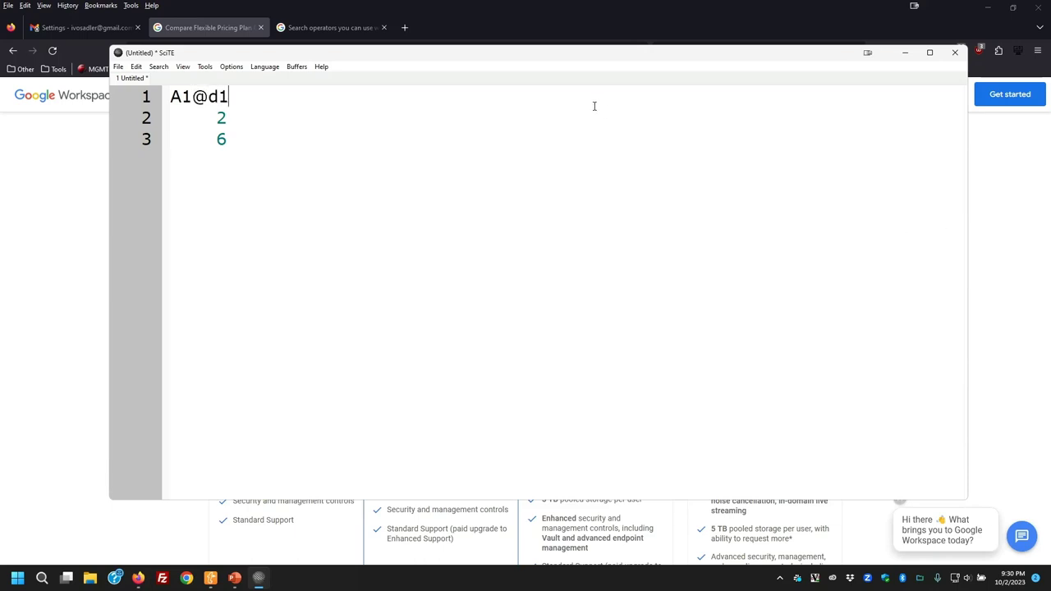
{"action": "left_click", "coordinate": [256, 118]}
{"action": "type", "text": "@d2"}
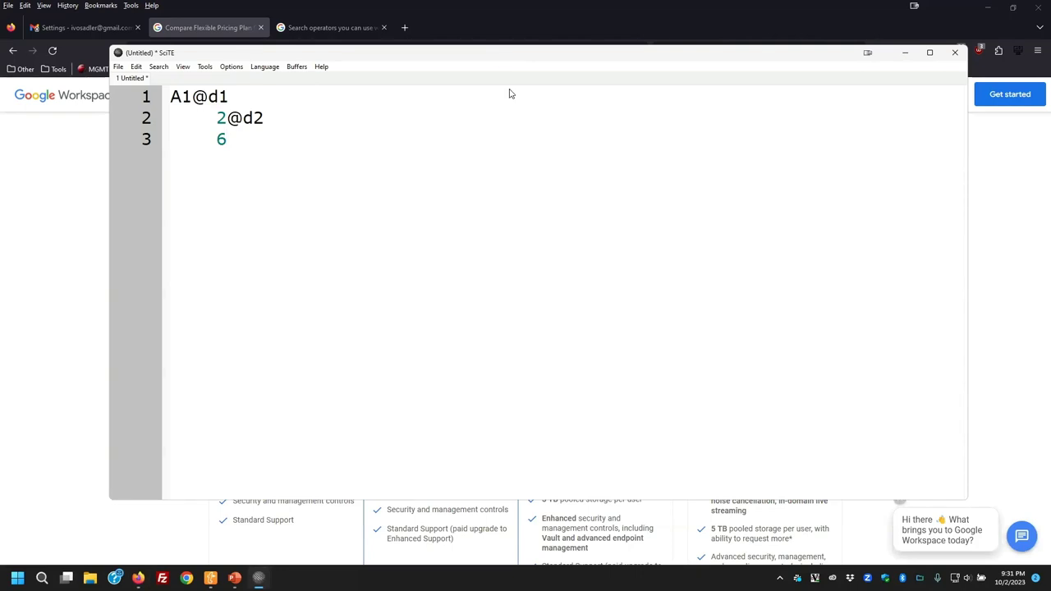
Maximize the SciTE window and add 30*2 on line 5, below a blank line.
{"action": "double_click", "coordinate": [551, 56]}
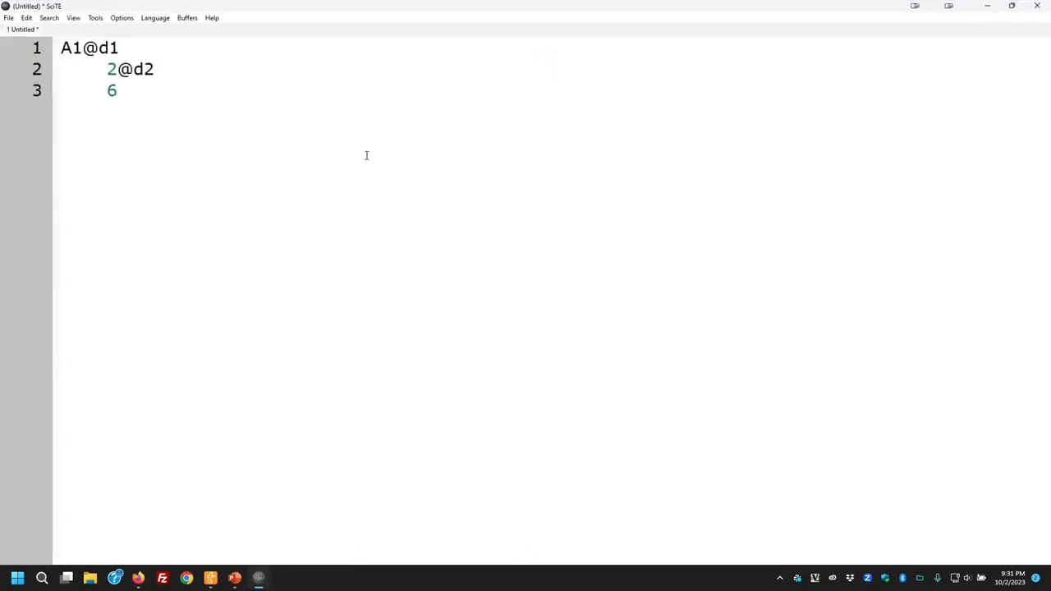
{"action": "key", "text": "Return"}
{"action": "key", "text": "Return"}
{"action": "key", "text": "BackSpace"}
{"action": "type", "text": "30*2"}
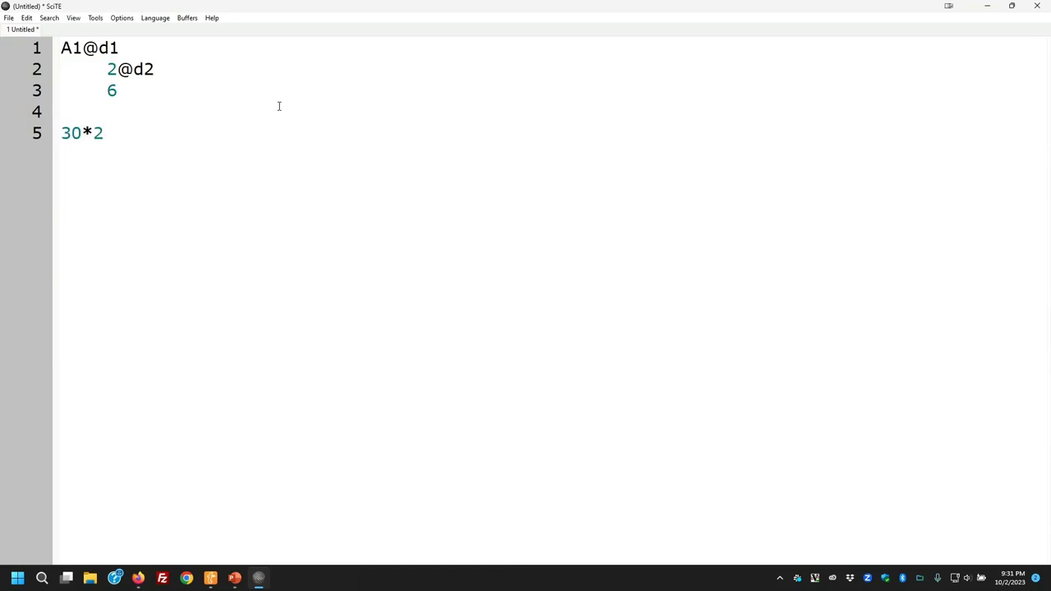
Complete line 5 as 30*2=60 and add 1-28 =5 on line 7, ending with a new empty line.
{"action": "type", "text": "=60"}
{"action": "key", "text": "Return"}
{"action": "key", "text": "Return"}
{"action": "type", "text": "1-28 ="}
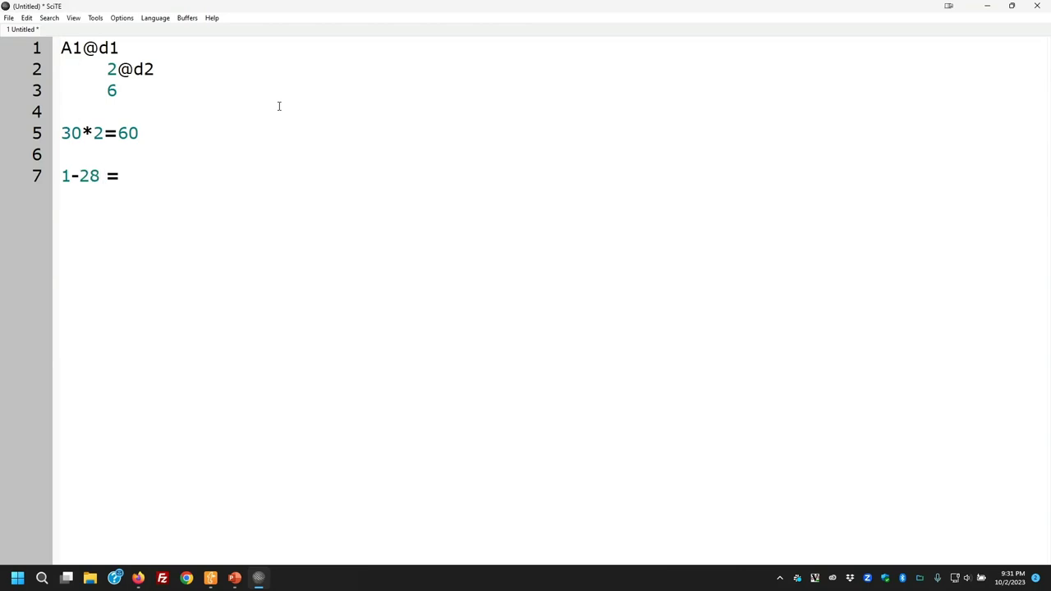
{"action": "type", "text": "5"}
{"action": "key", "text": "Return"}
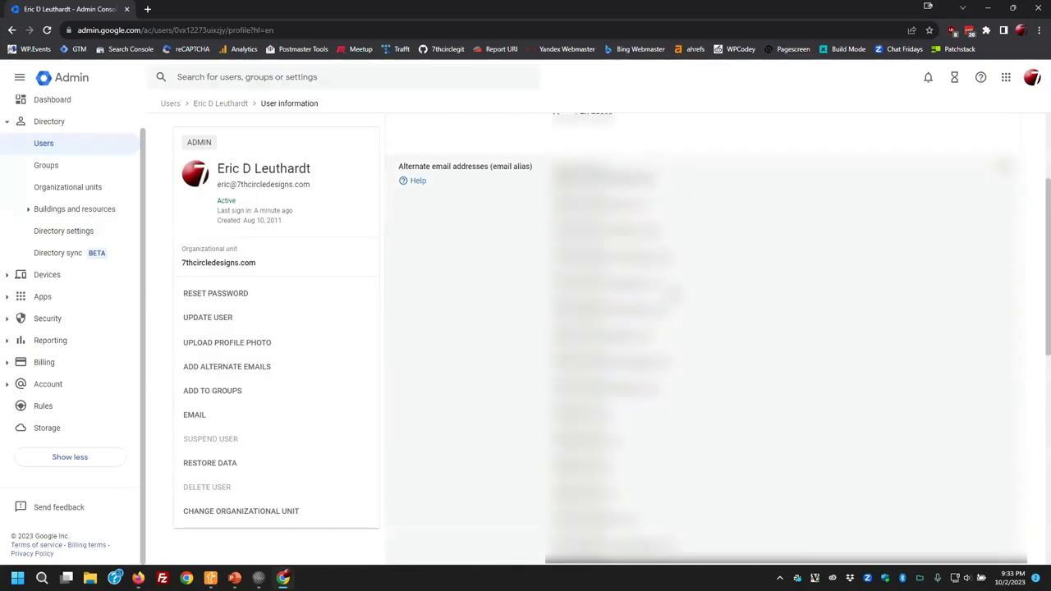
Review the user's alternate email addresses in the Google Admin console and open Gmail from there.
{"action": "scroll", "coordinate": [697, 357], "scroll_direction": "down", "scroll_amount": 1}
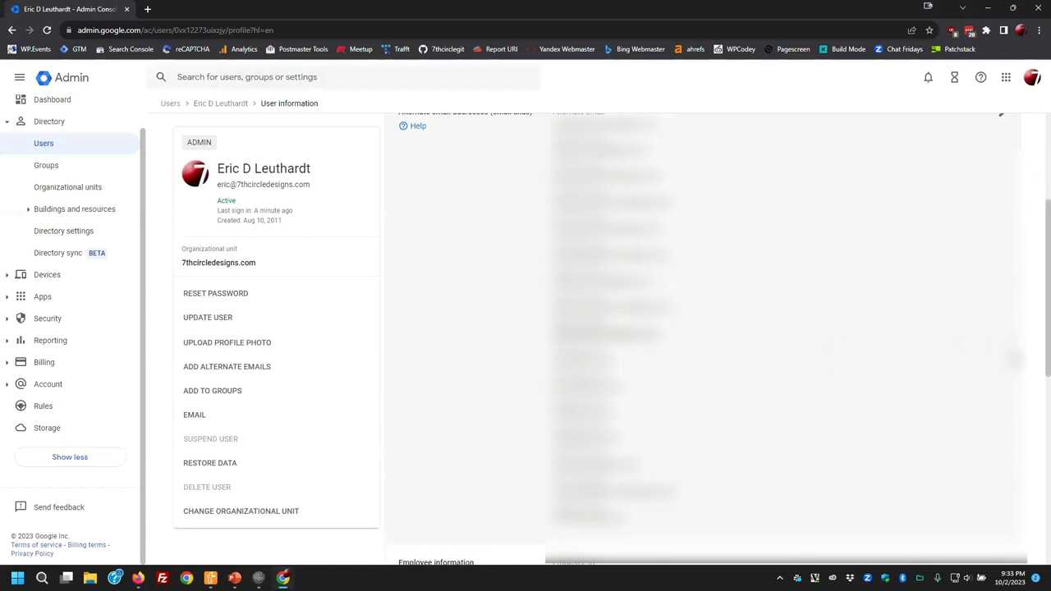
{"action": "scroll", "coordinate": [1035, 356], "scroll_direction": "up", "scroll_amount": 1}
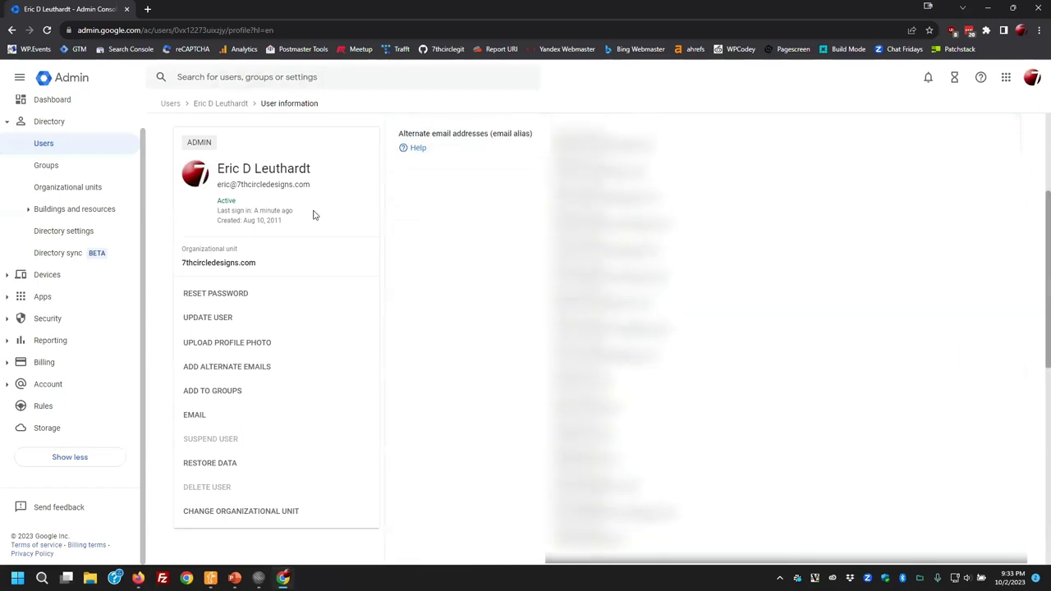
{"action": "left_click", "coordinate": [1006, 77]}
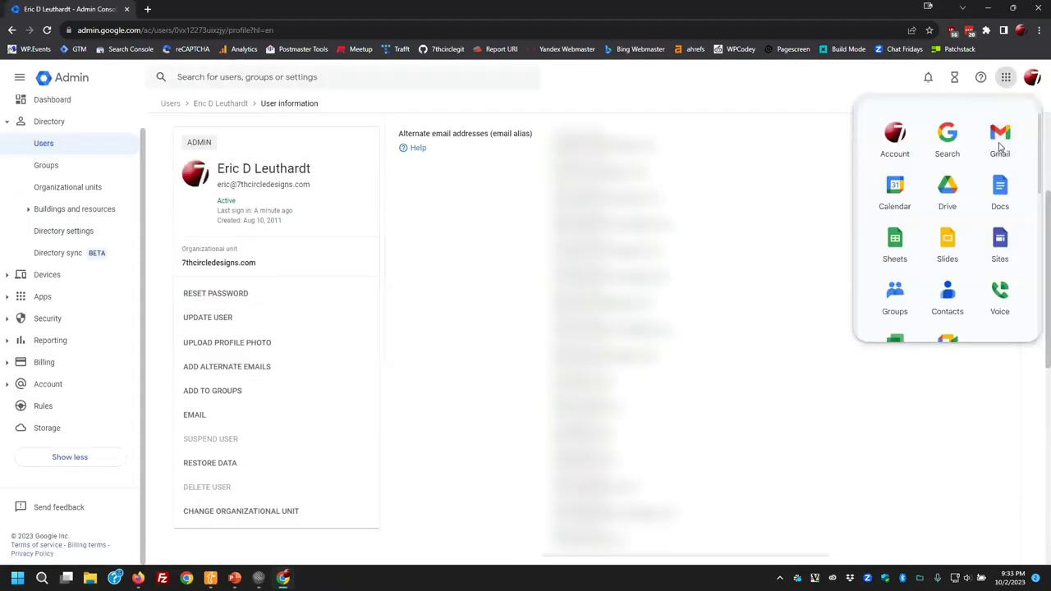
{"action": "left_click", "coordinate": [996, 135]}
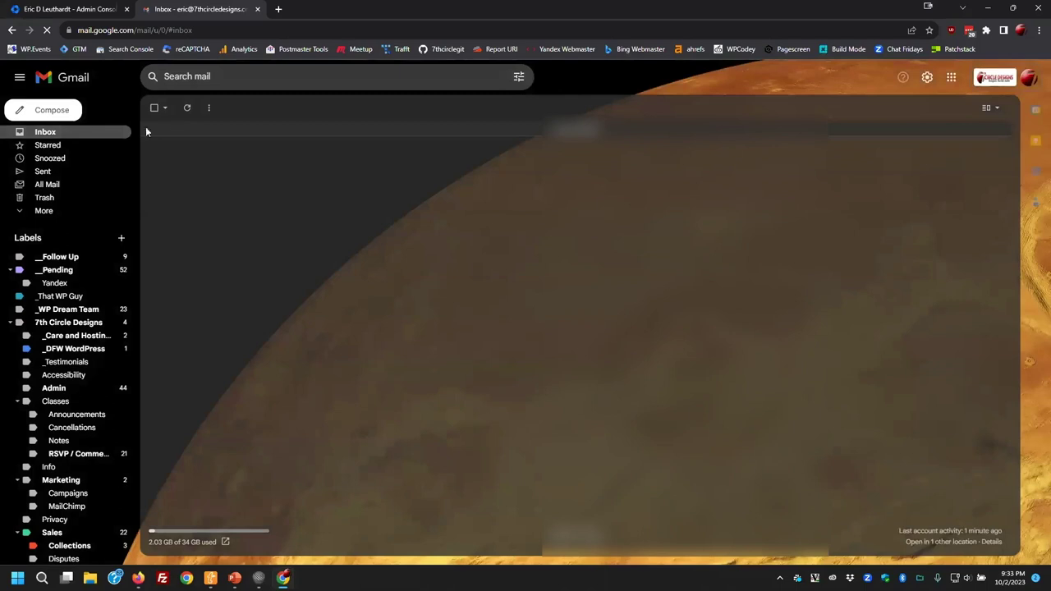
Try two different sender addresses in a new Gmail message and discard the draft.
{"action": "left_click", "coordinate": [33, 111]}
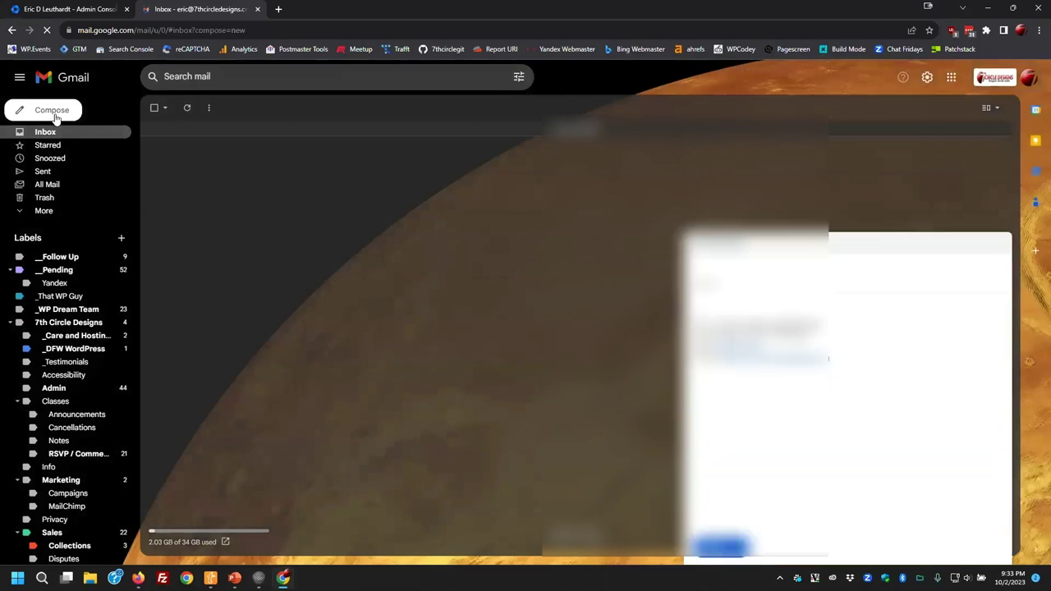
{"action": "left_click", "coordinate": [881, 264]}
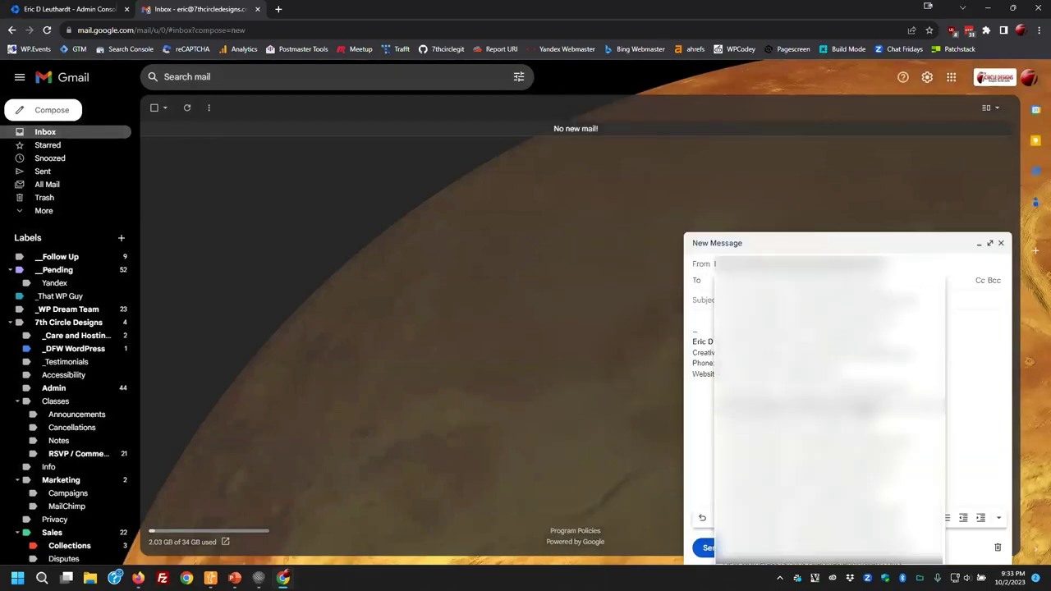
{"action": "key", "text": "Return"}
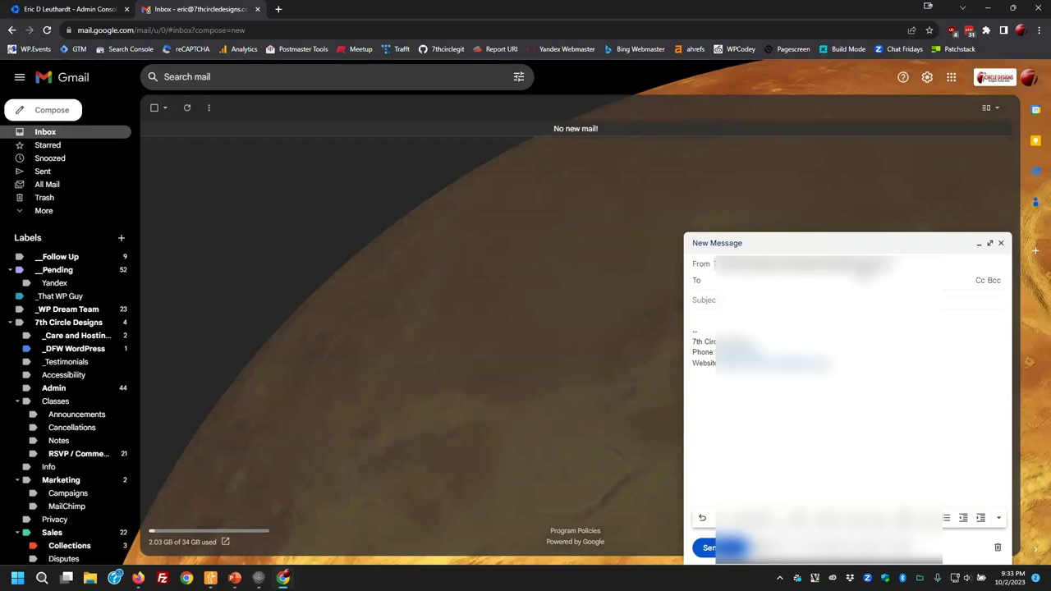
{"action": "left_click", "coordinate": [887, 267]}
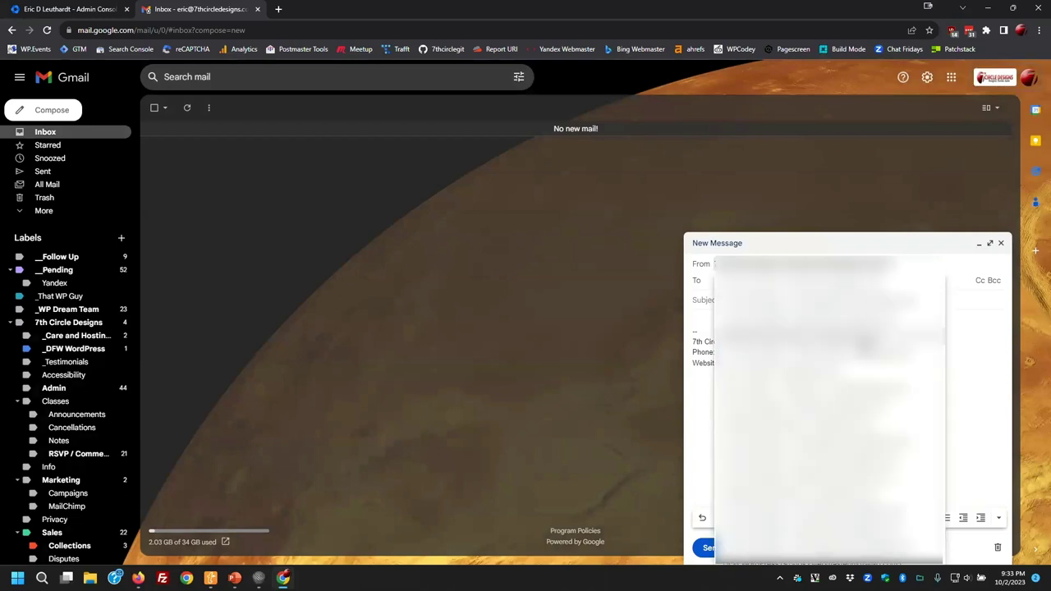
{"action": "left_click", "coordinate": [866, 349]}
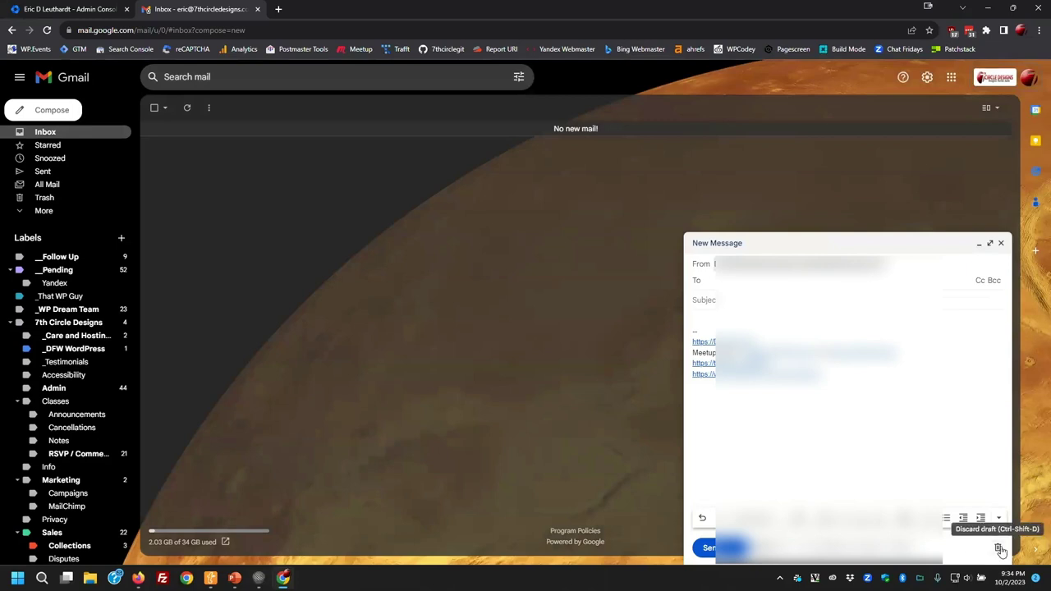
{"action": "left_click", "coordinate": [1000, 548]}
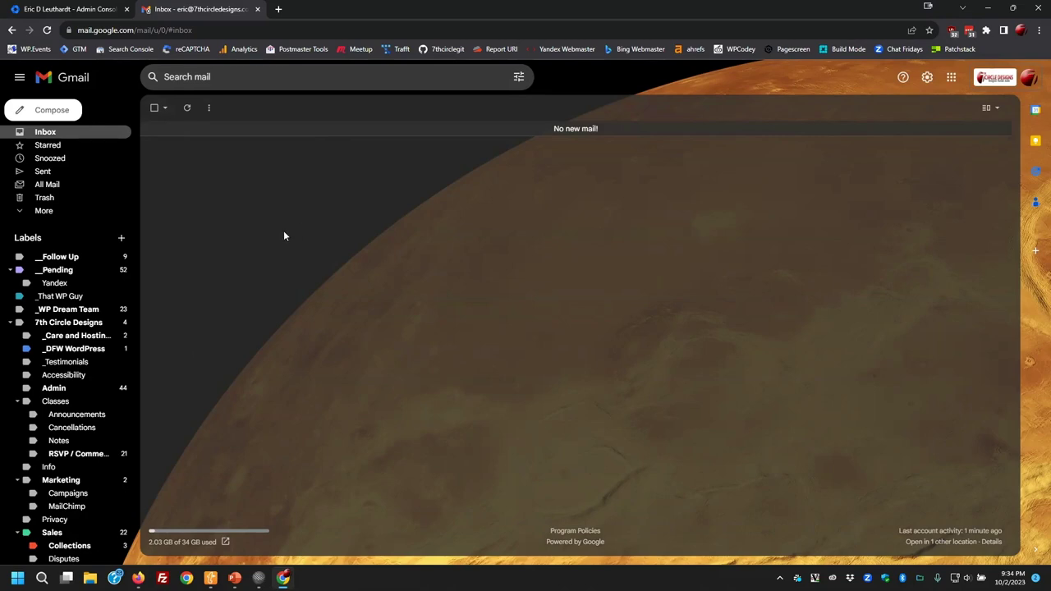
Return to the Admin console and look through the user's full list of email aliases again.
{"action": "left_click", "coordinate": [54, 10]}
{"action": "scroll", "coordinate": [801, 281], "scroll_direction": "down", "scroll_amount": 3}
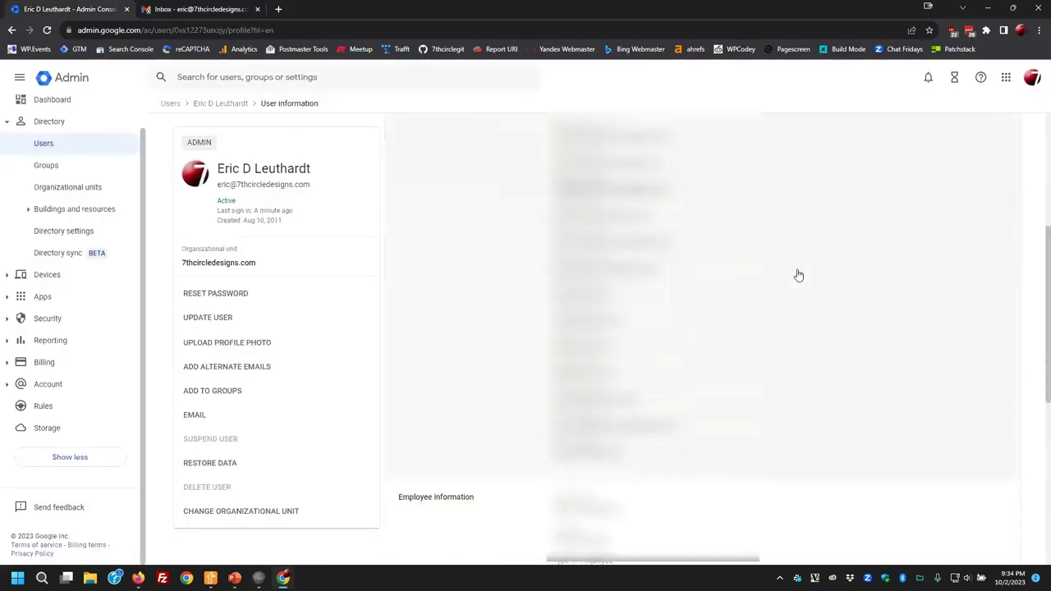
{"action": "scroll", "coordinate": [798, 275], "scroll_direction": "up", "scroll_amount": 3}
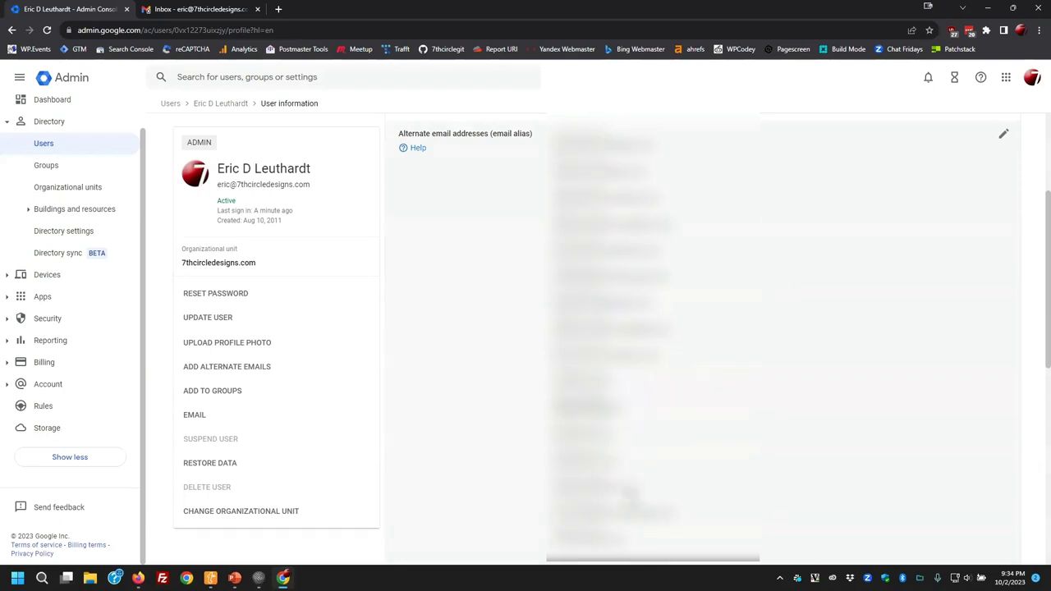
Examine the group information and aliases of the second DFW WordPress Groups entry, returning to the groups list.
{"action": "left_click", "coordinate": [47, 165]}
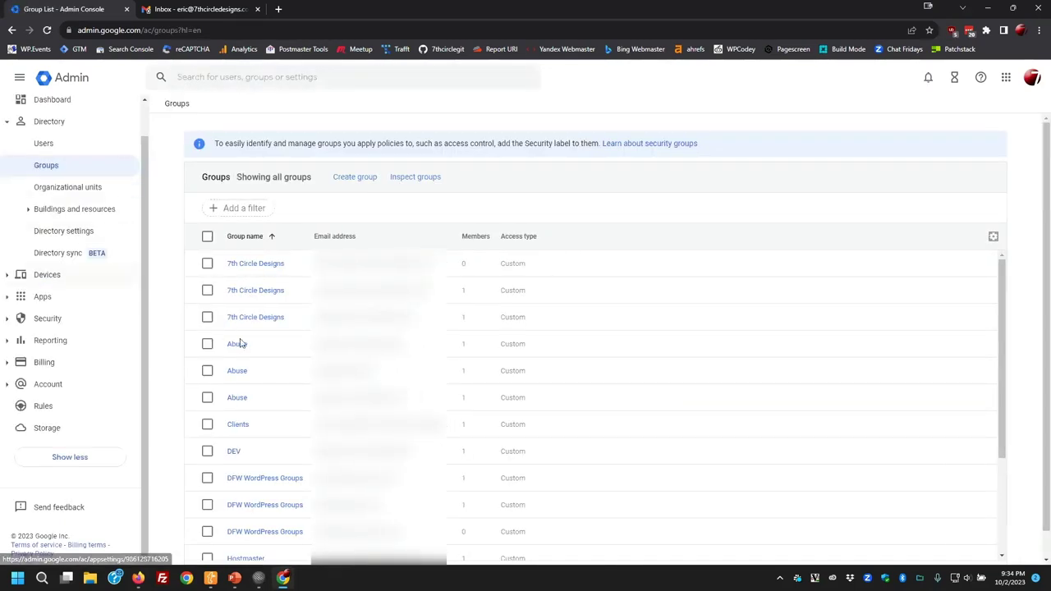
{"action": "scroll", "coordinate": [657, 296], "scroll_direction": "down", "scroll_amount": 2}
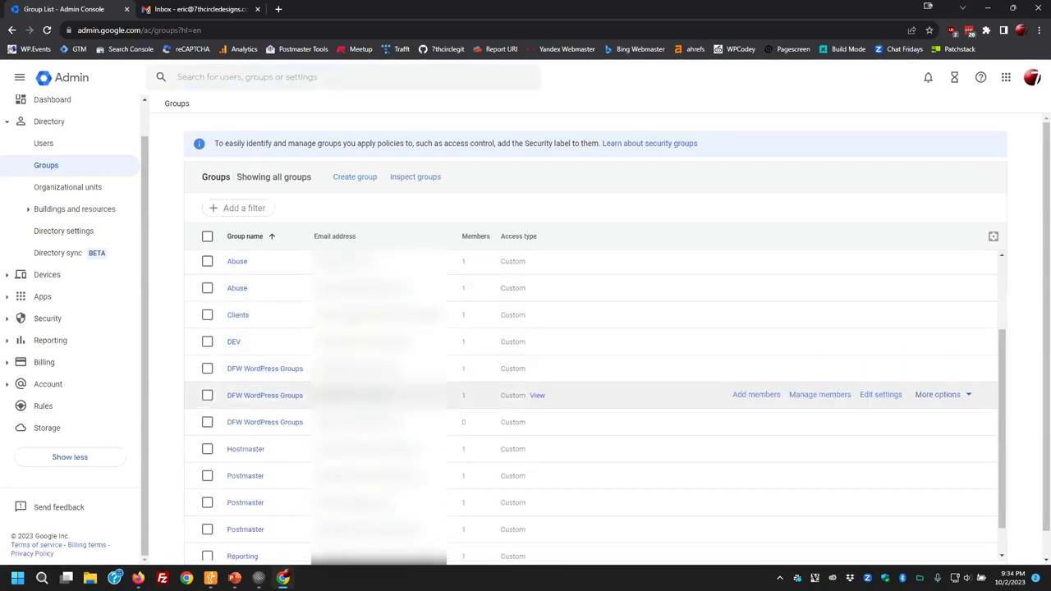
{"action": "left_click", "coordinate": [287, 398]}
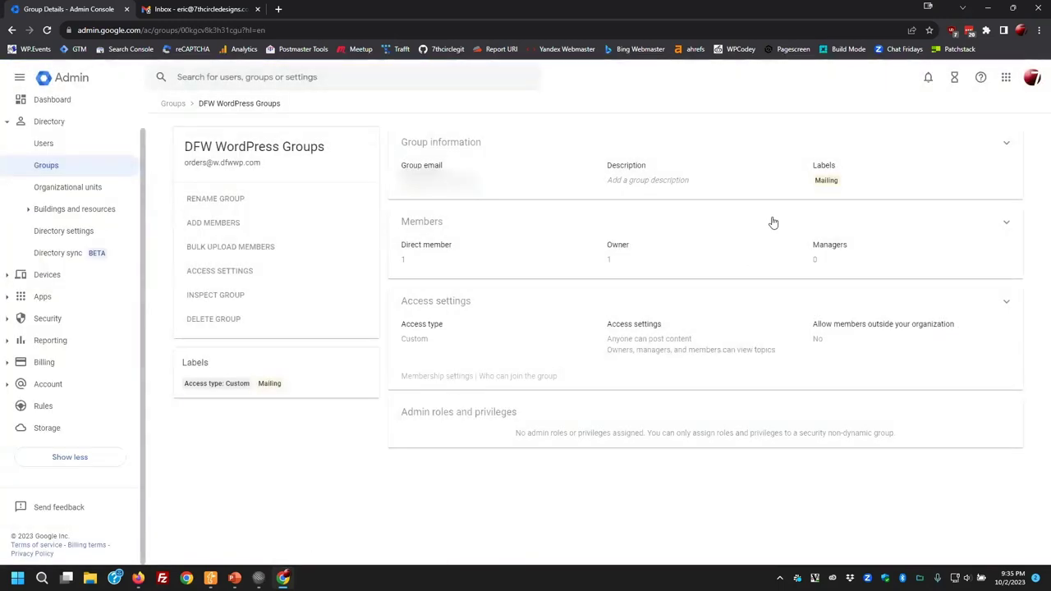
{"action": "left_click", "coordinate": [748, 173]}
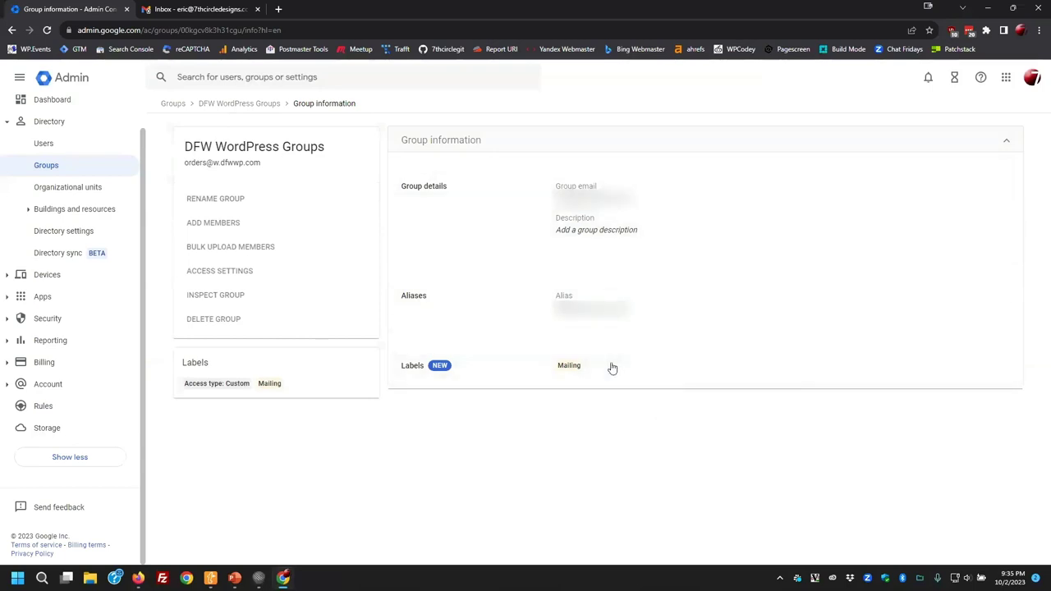
{"action": "left_click", "coordinate": [249, 105]}
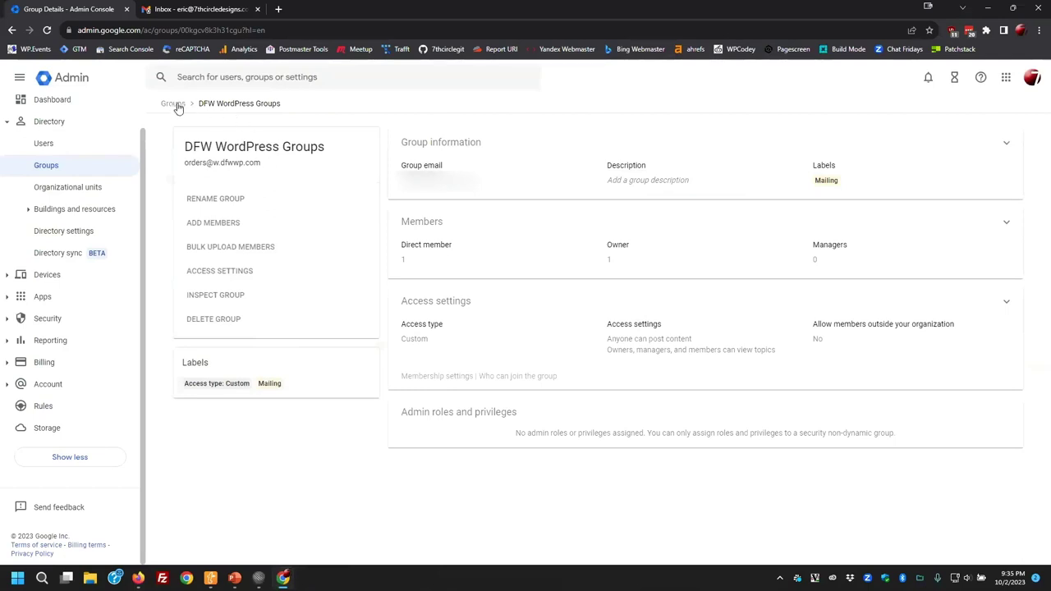
{"action": "left_click", "coordinate": [171, 103]}
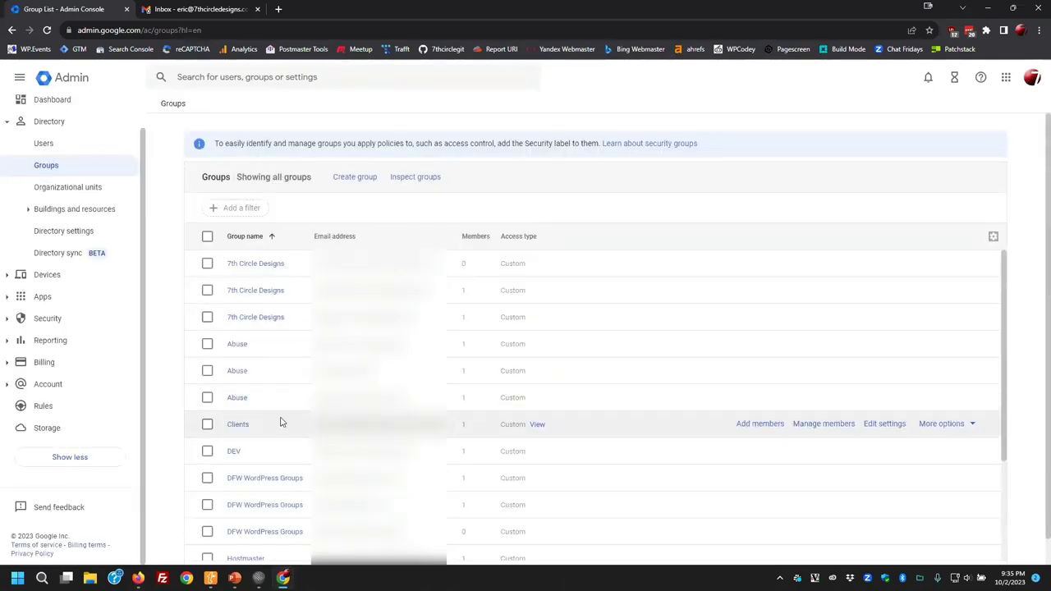
Examine the group information of the first DFW WordPress Groups entry and return to the groups list.
{"action": "left_click", "coordinate": [254, 482]}
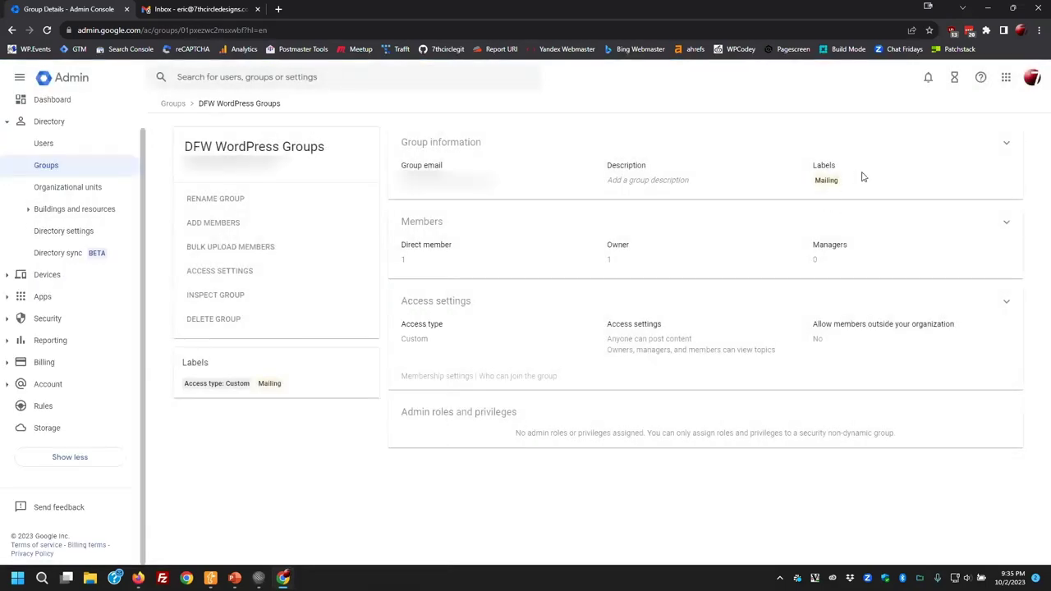
{"action": "left_click", "coordinate": [863, 179]}
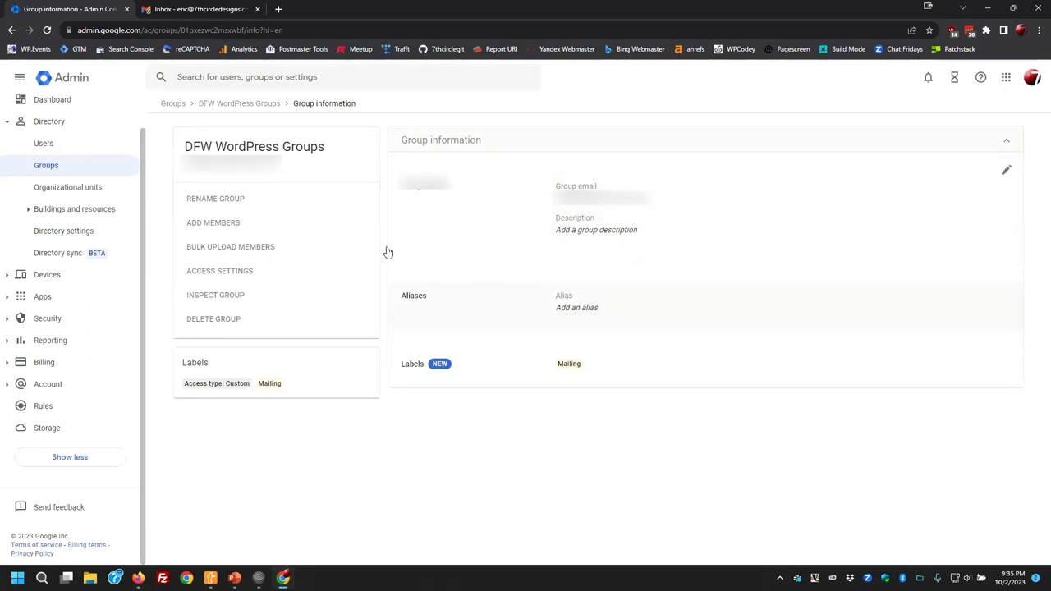
{"action": "left_click", "coordinate": [173, 105]}
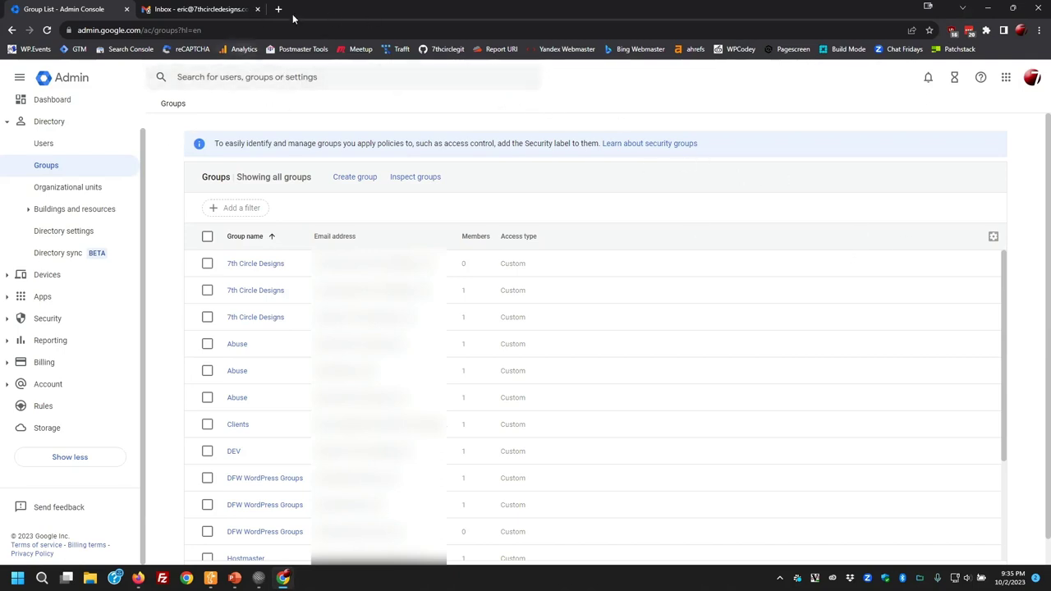
Minimize Chrome and SciTE to return to Firefox, and show the Gmail inbox at the default page zoom.
{"action": "left_click", "coordinate": [988, 10]}
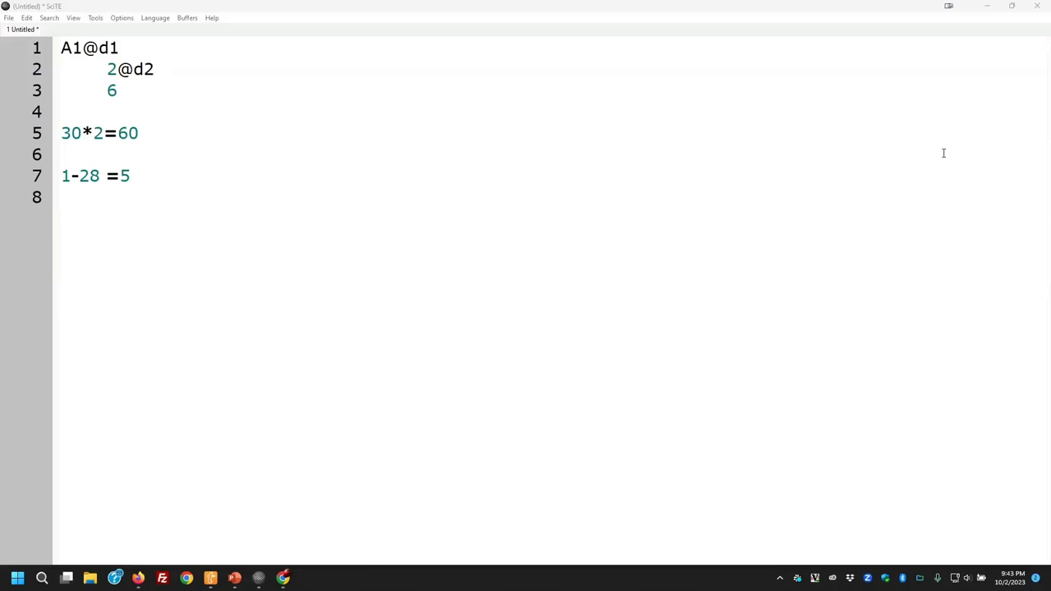
{"action": "left_click", "coordinate": [987, 10]}
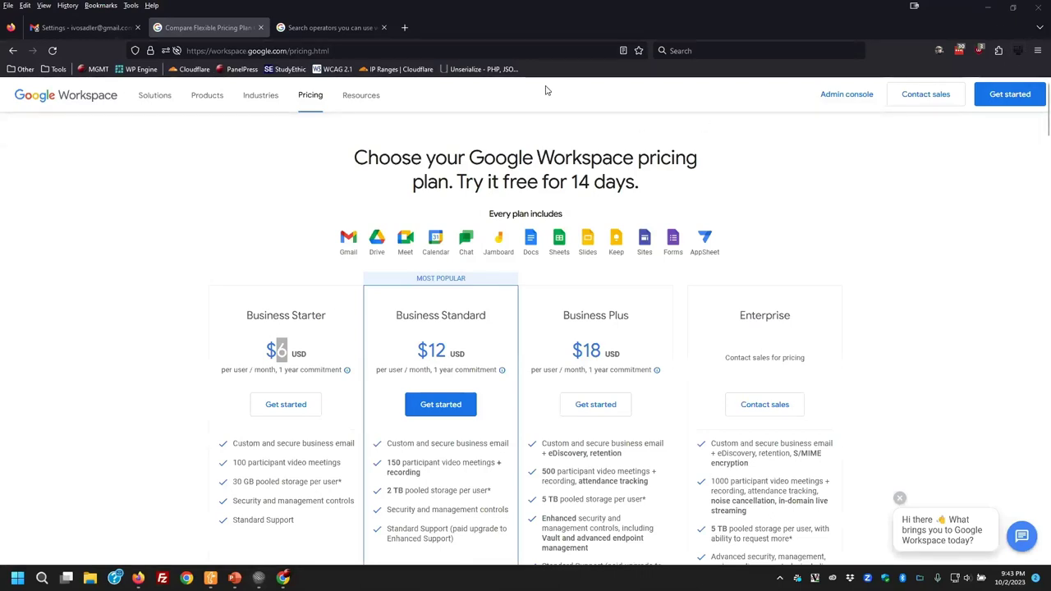
{"action": "left_click", "coordinate": [116, 28]}
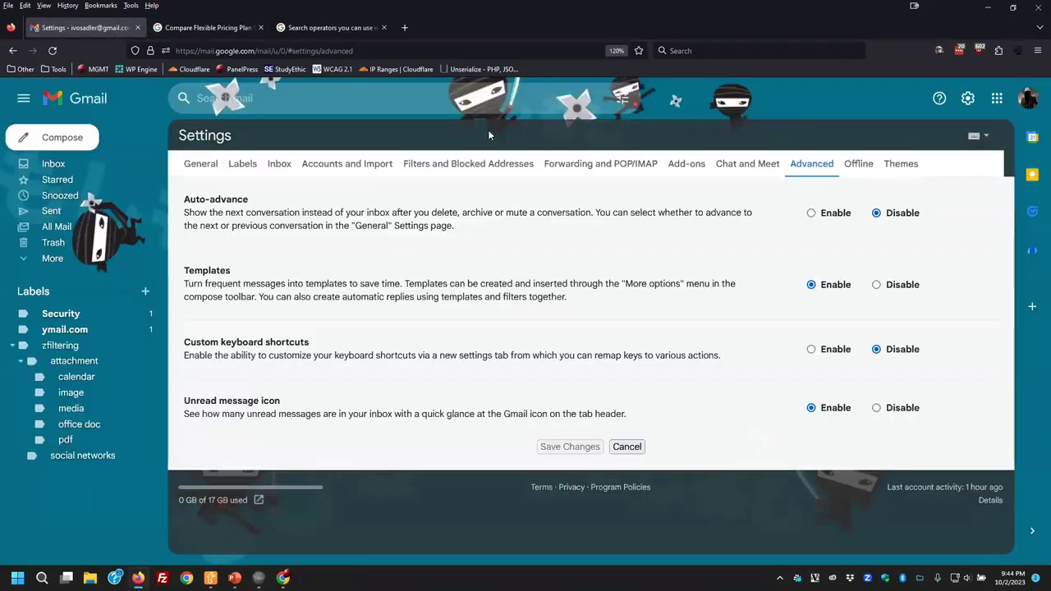
{"action": "left_click", "coordinate": [56, 167]}
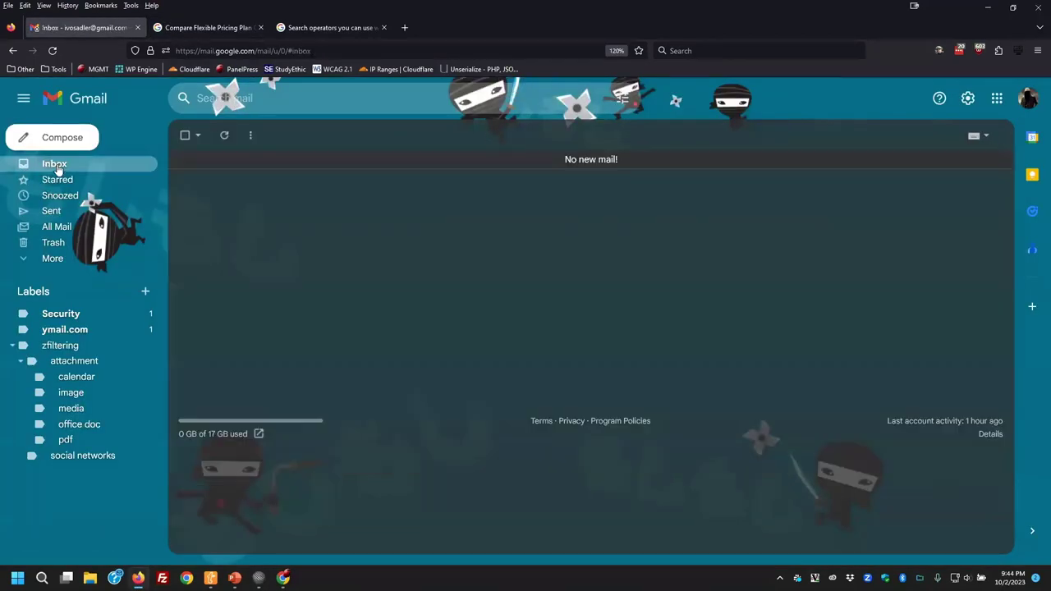
{"action": "key", "text": "ctrl+0"}
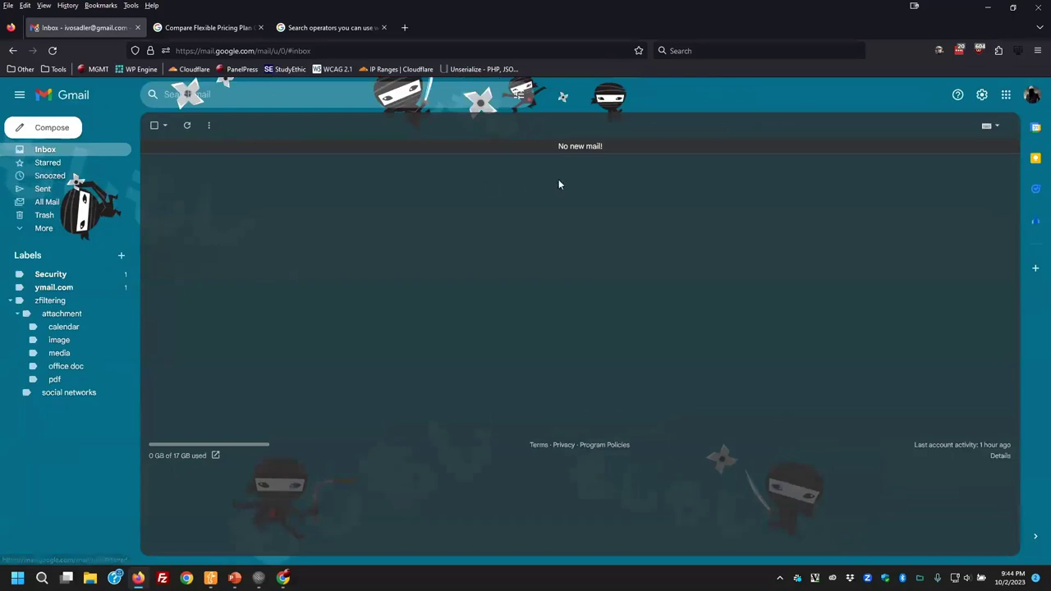
Look through the Google apps available to the free Gmail account and close the apps list.
{"action": "left_click", "coordinate": [1006, 95]}
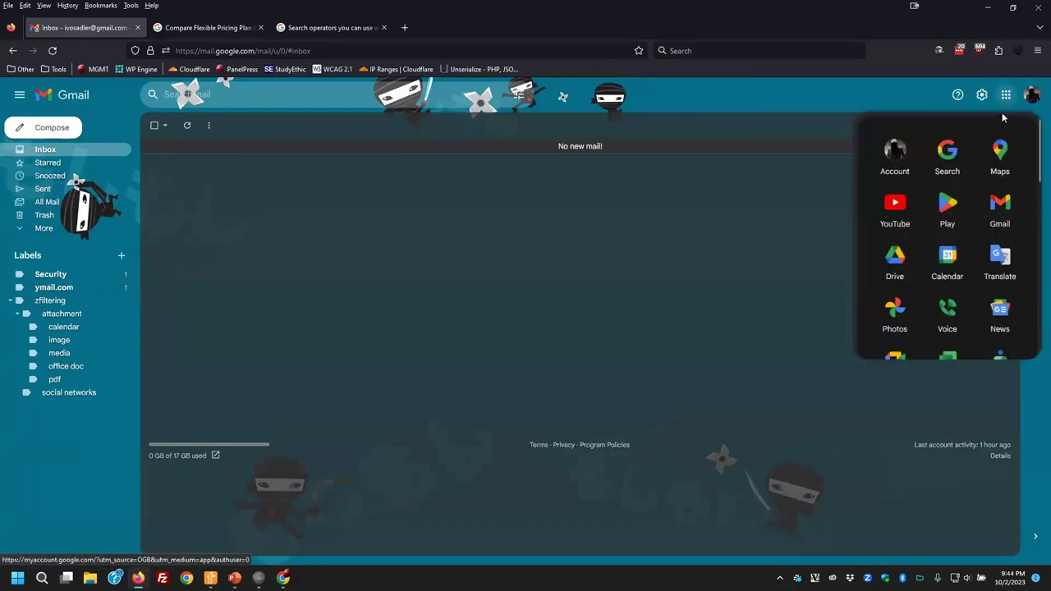
{"action": "scroll", "coordinate": [970, 187], "scroll_direction": "down", "scroll_amount": 5}
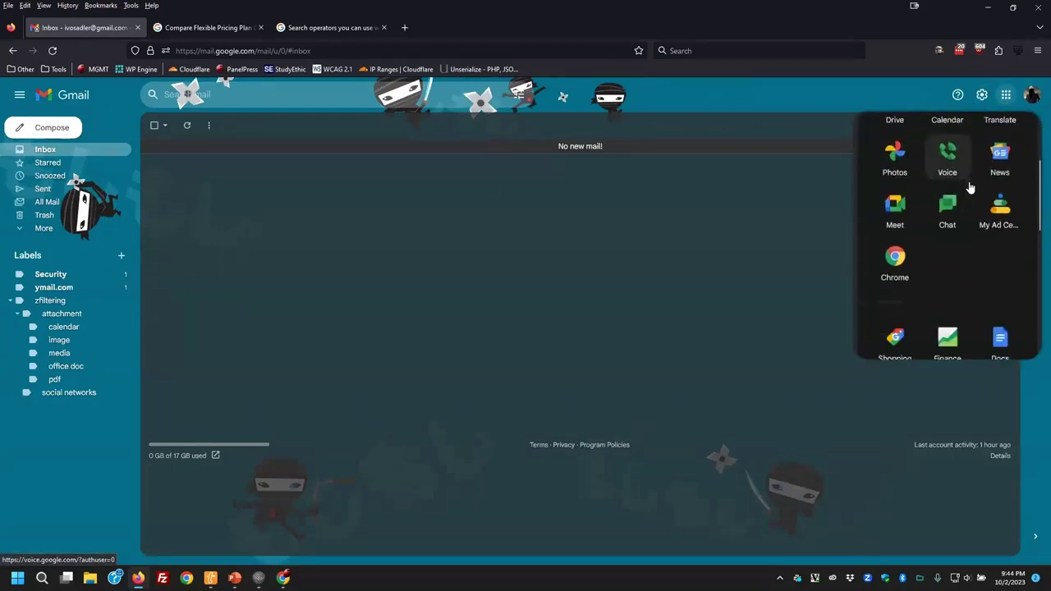
{"action": "scroll", "coordinate": [970, 187], "scroll_direction": "down", "scroll_amount": 1}
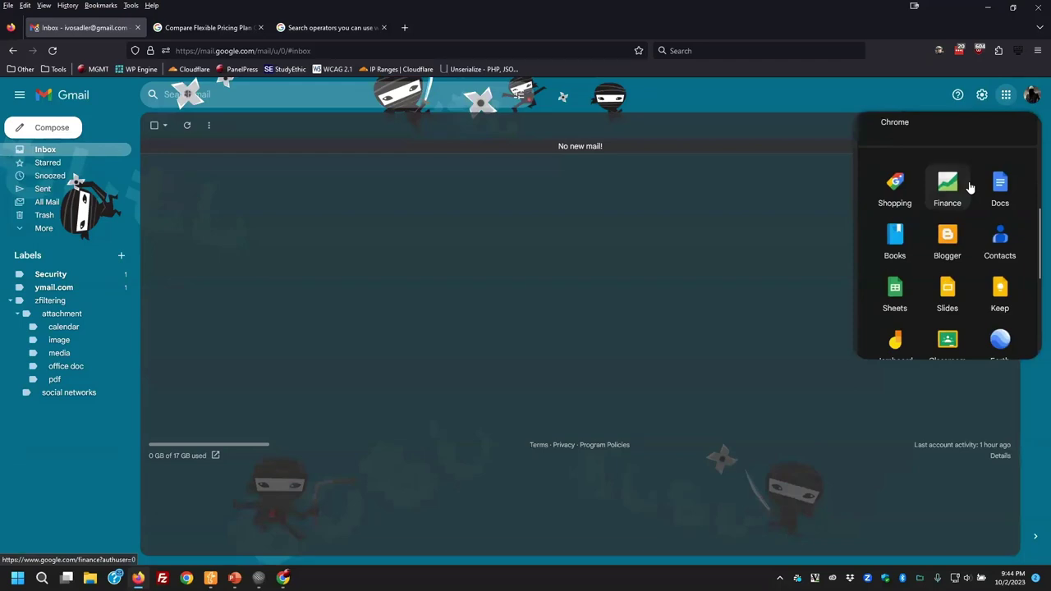
{"action": "scroll", "coordinate": [970, 188], "scroll_direction": "up", "scroll_amount": 5}
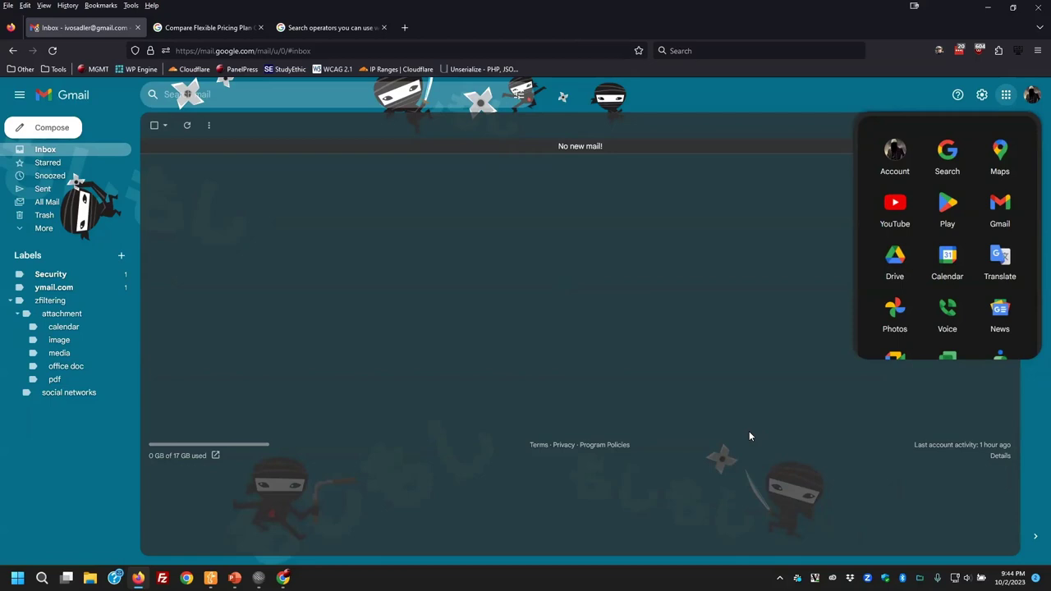
{"action": "left_click", "coordinate": [803, 279]}
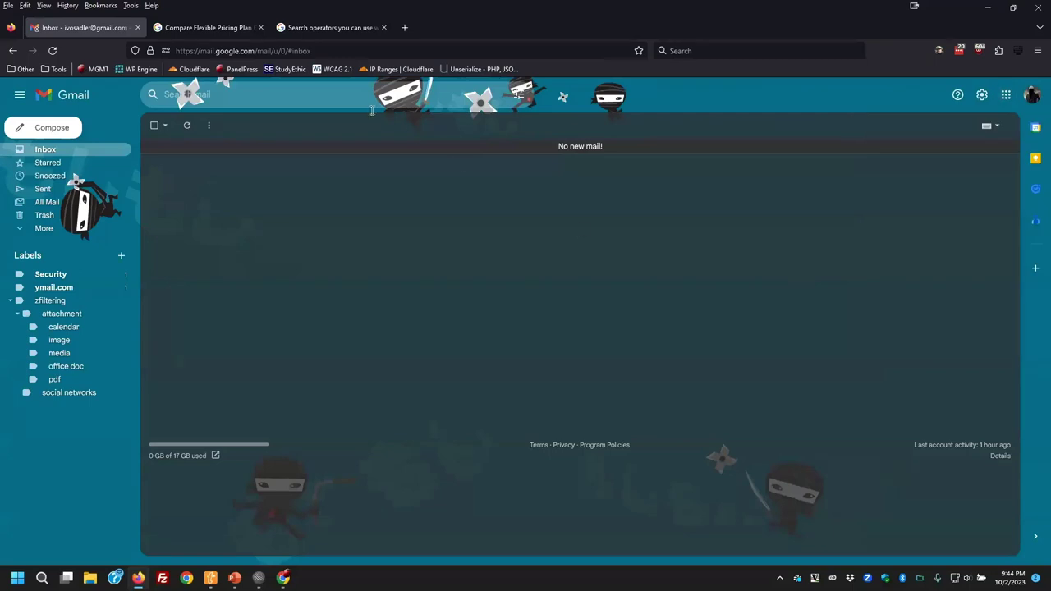
Search the web for "google spaces" in place of the Gmail Help page and open the Digital Trends how-to guide.
{"action": "left_click", "coordinate": [327, 28]}
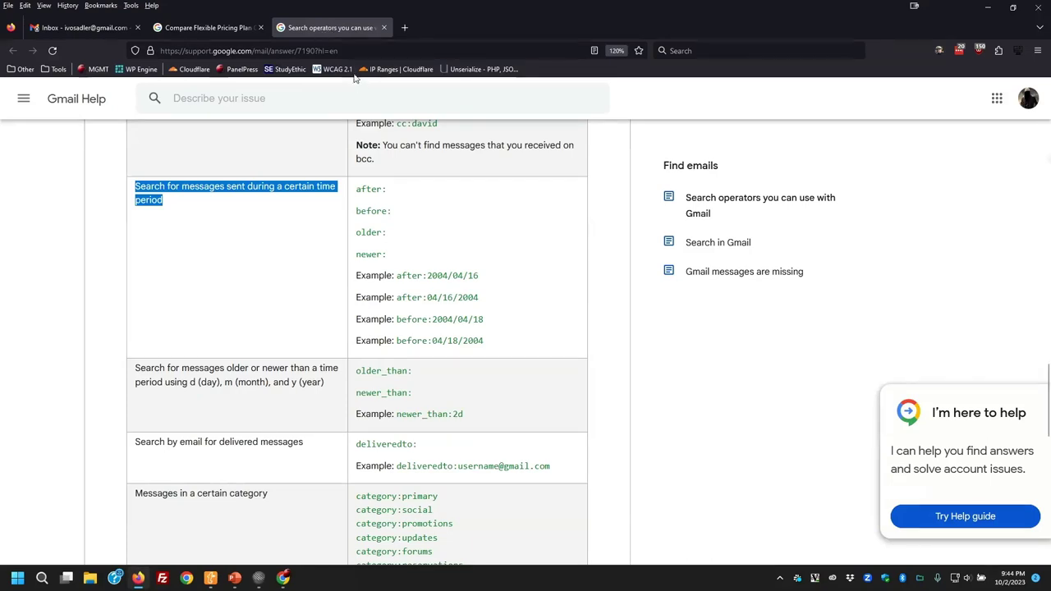
{"action": "left_click", "coordinate": [398, 49]}
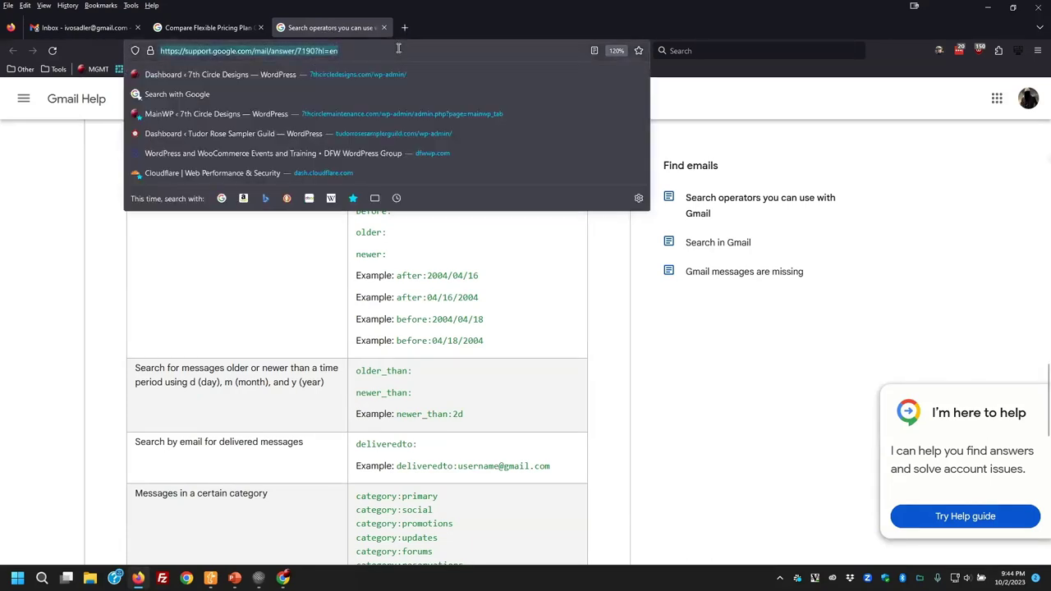
{"action": "type", "text": "google s"}
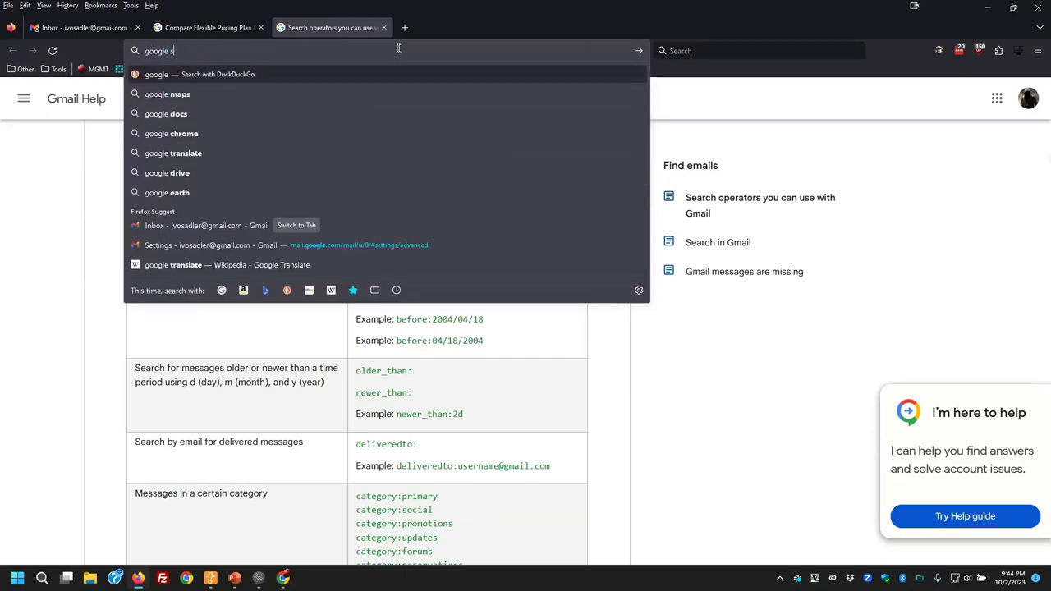
{"action": "type", "text": "paces"}
{"action": "key", "text": "Return"}
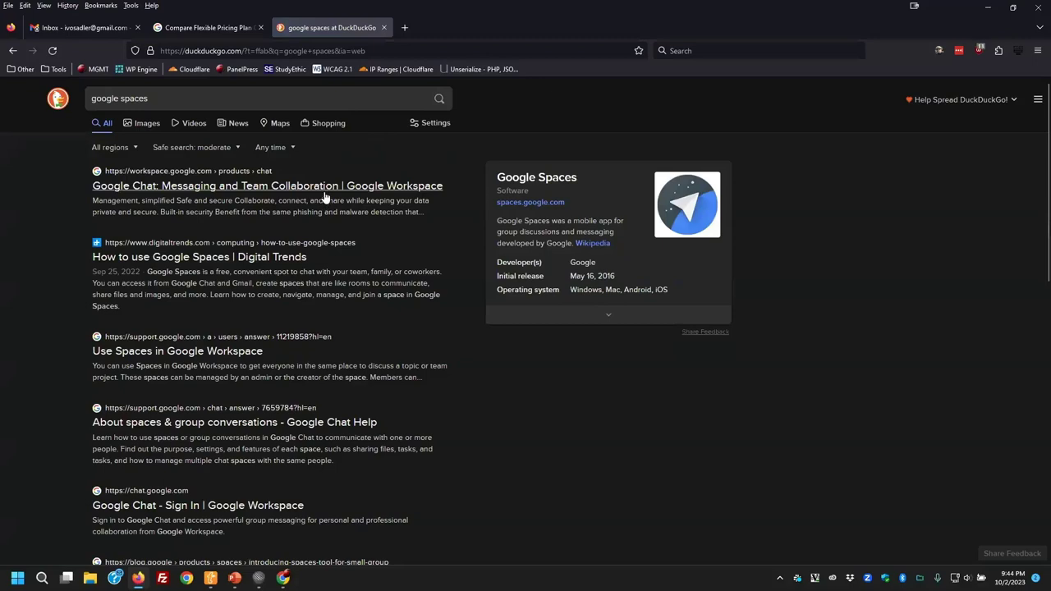
{"action": "left_click", "coordinate": [292, 258]}
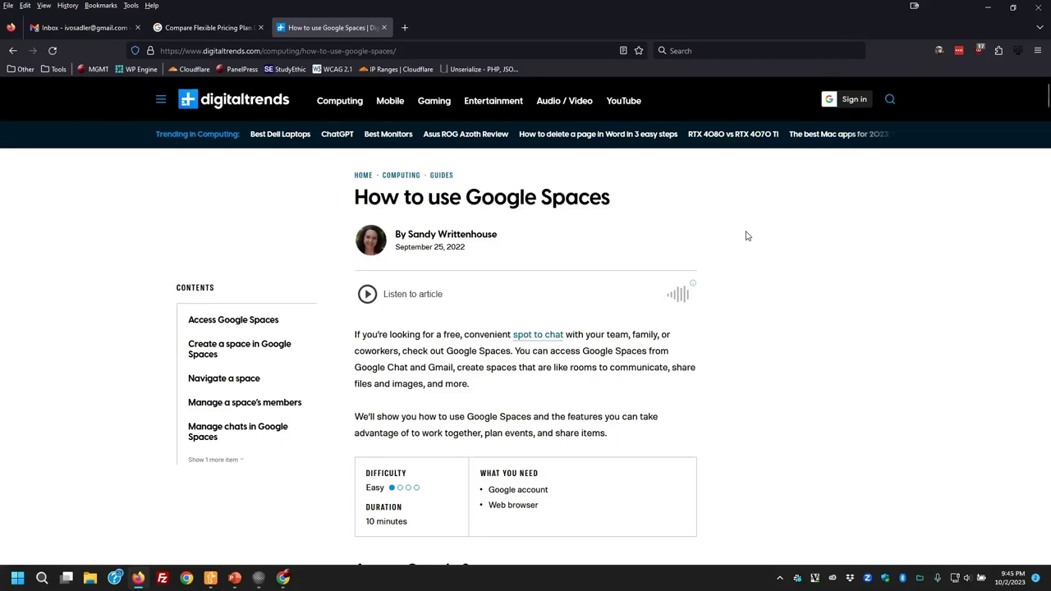
Examine the How to use Google Spaces article, especially its introduction and the Access Google Spaces section.
{"action": "scroll", "coordinate": [747, 237], "scroll_direction": "down", "scroll_amount": 1}
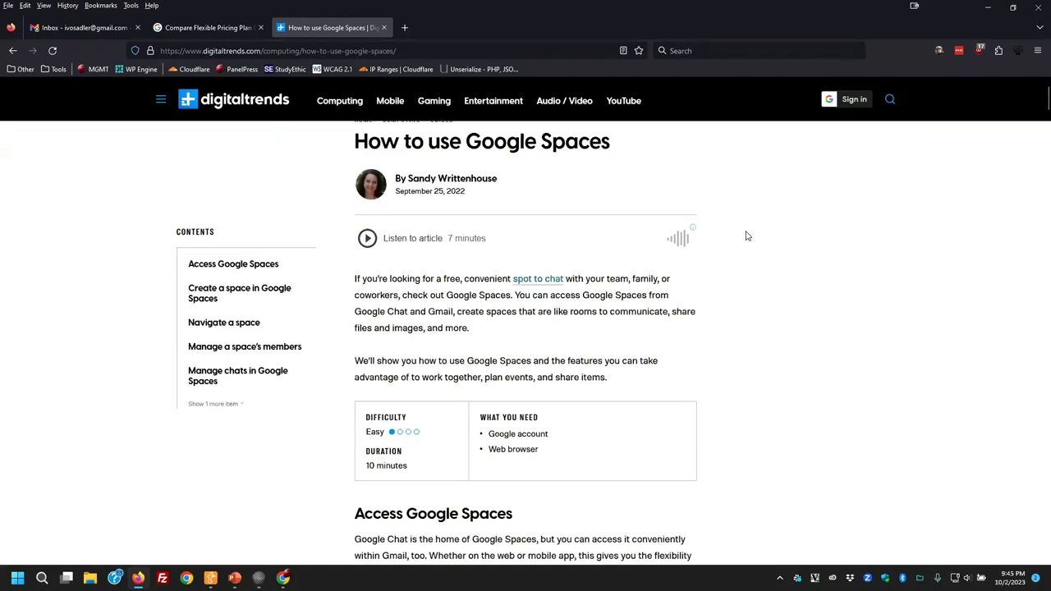
{"action": "scroll", "coordinate": [747, 237], "scroll_direction": "up", "scroll_amount": 1}
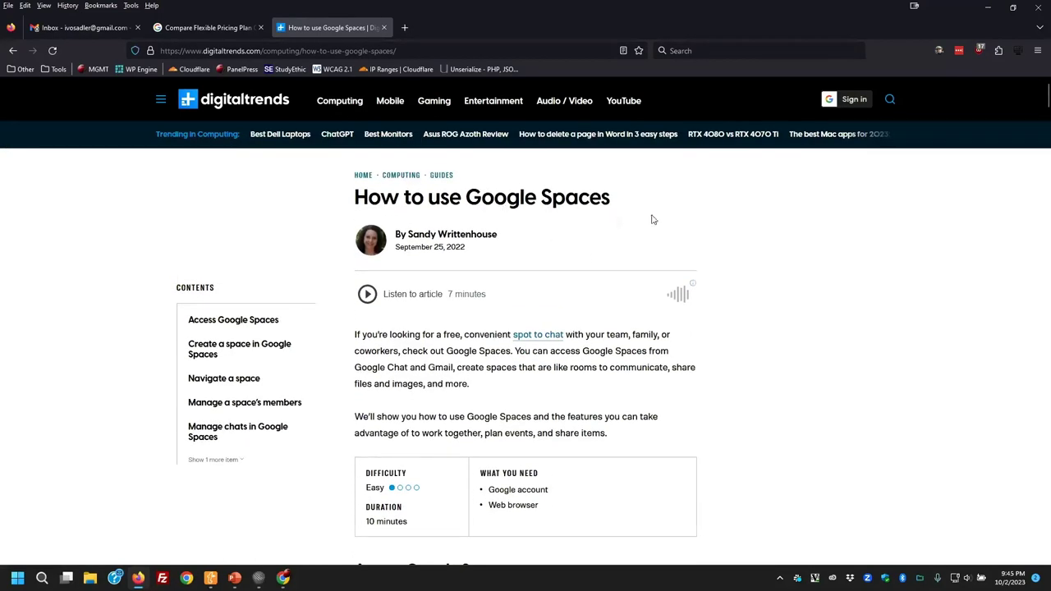
{"action": "scroll", "coordinate": [760, 285], "scroll_direction": "down", "scroll_amount": 1}
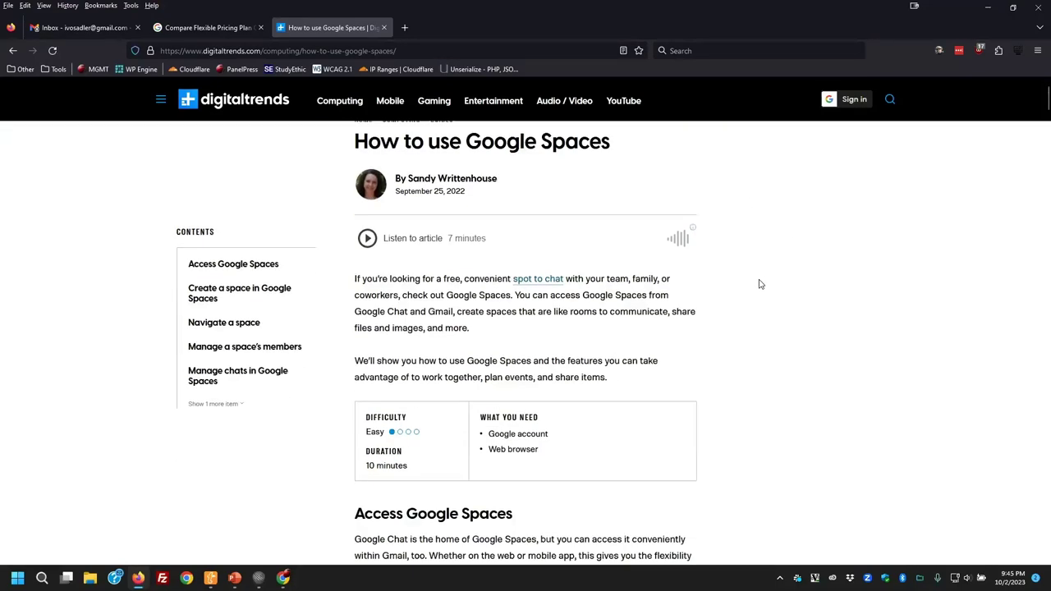
{"action": "scroll", "coordinate": [760, 284], "scroll_direction": "down", "scroll_amount": 6}
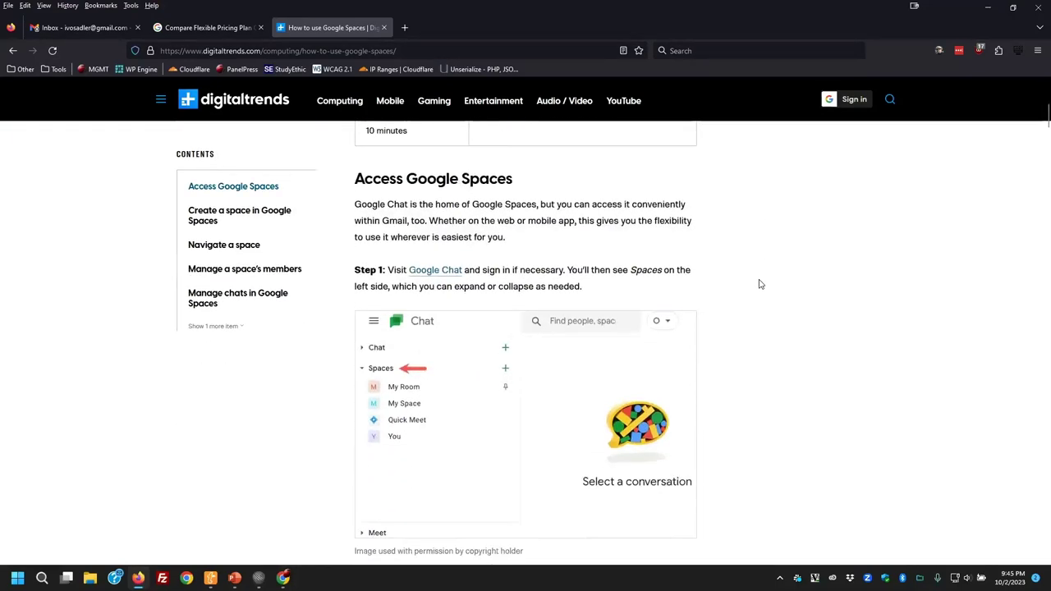
{"action": "scroll", "coordinate": [760, 284], "scroll_direction": "down", "scroll_amount": 3}
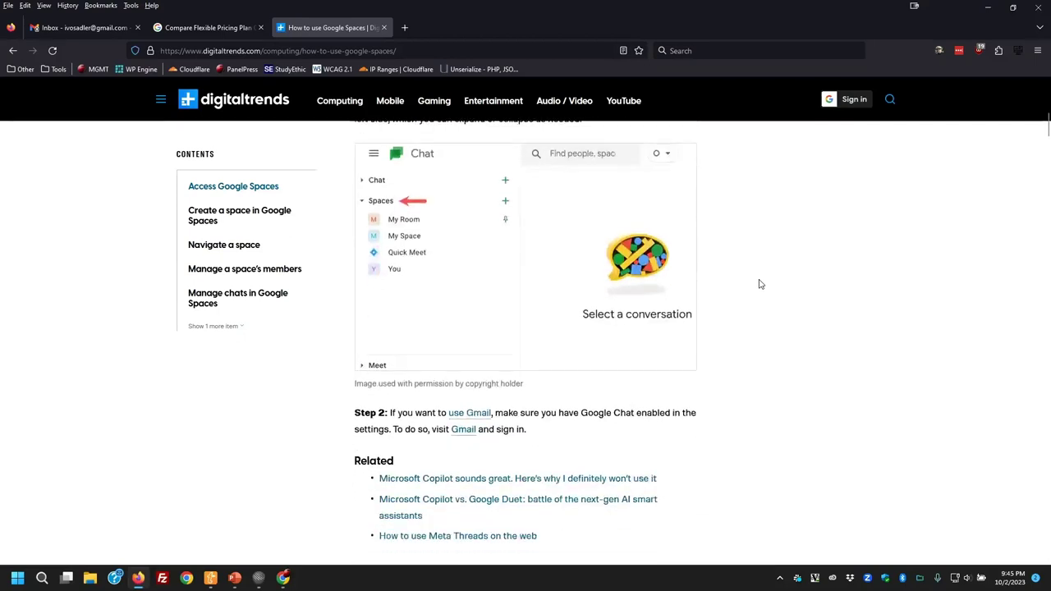
{"action": "scroll", "coordinate": [760, 284], "scroll_direction": "down", "scroll_amount": 1}
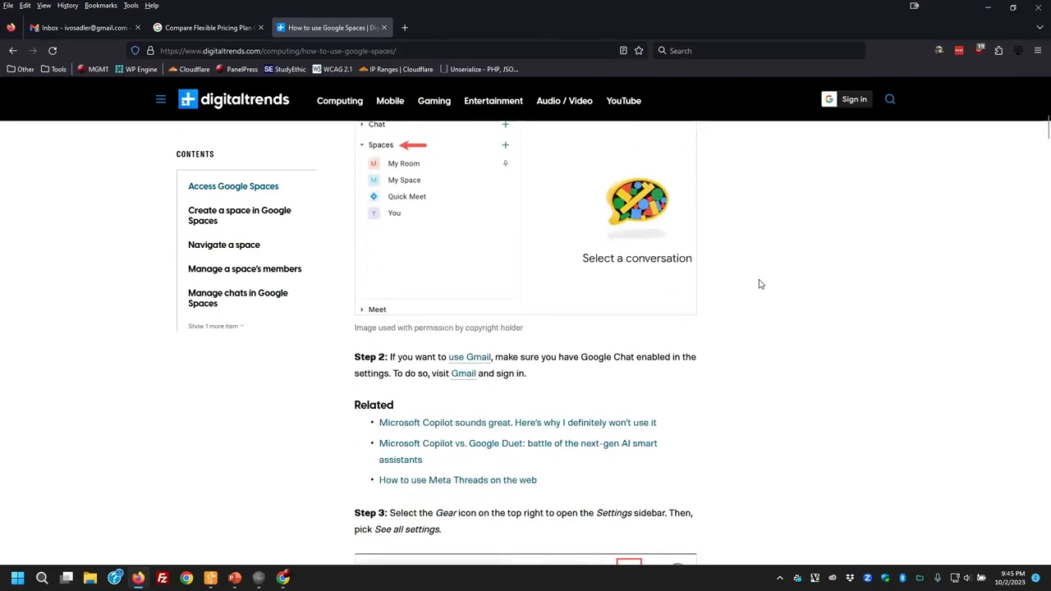
{"action": "scroll", "coordinate": [760, 284], "scroll_direction": "up", "scroll_amount": 1}
{"action": "scroll", "coordinate": [759, 284], "scroll_direction": "up", "scroll_amount": 4}
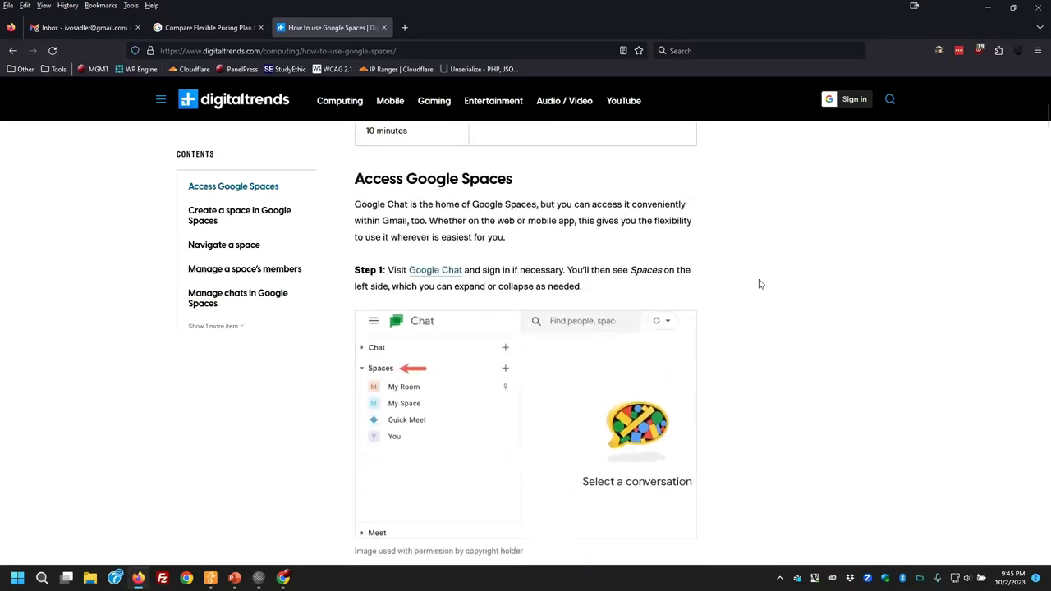
{"action": "scroll", "coordinate": [759, 284], "scroll_direction": "up", "scroll_amount": 2}
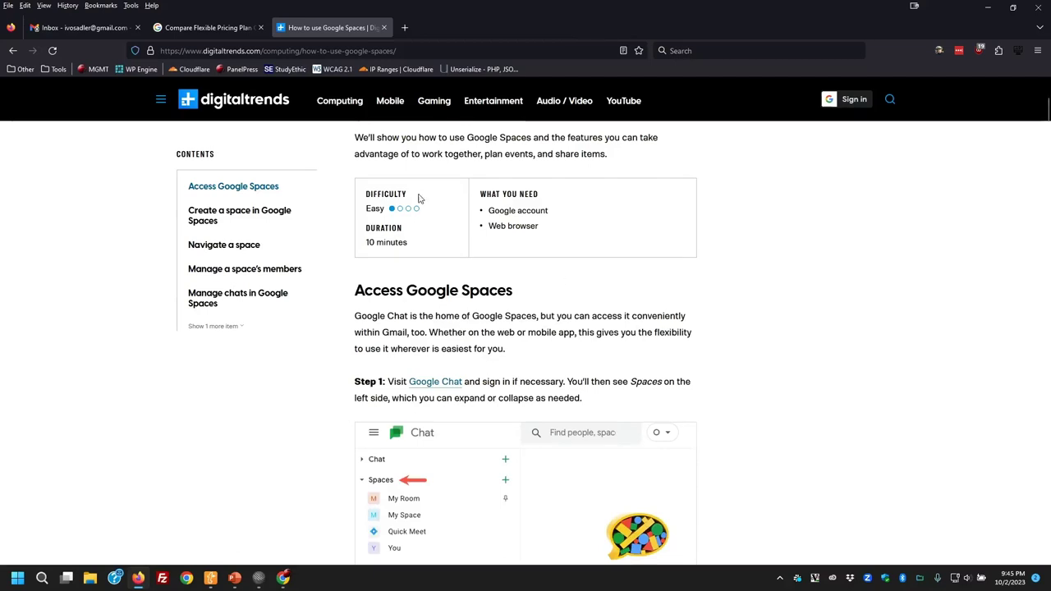
Open Gmail's advanced settings, try Auto-advance as Enable, and set it back to Disable without saving.
{"action": "left_click", "coordinate": [86, 28]}
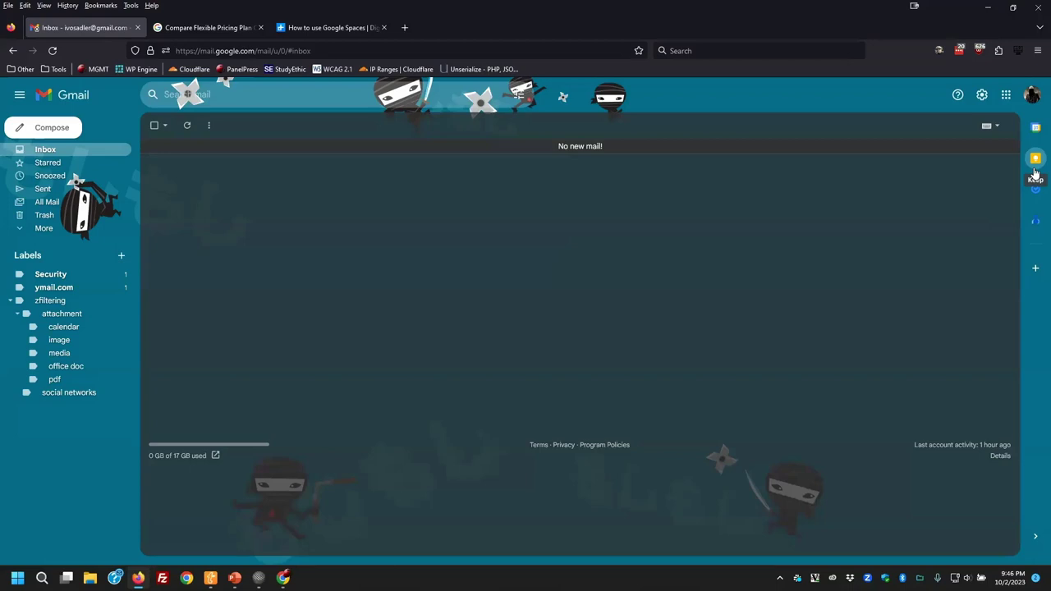
{"action": "left_click", "coordinate": [984, 95]}
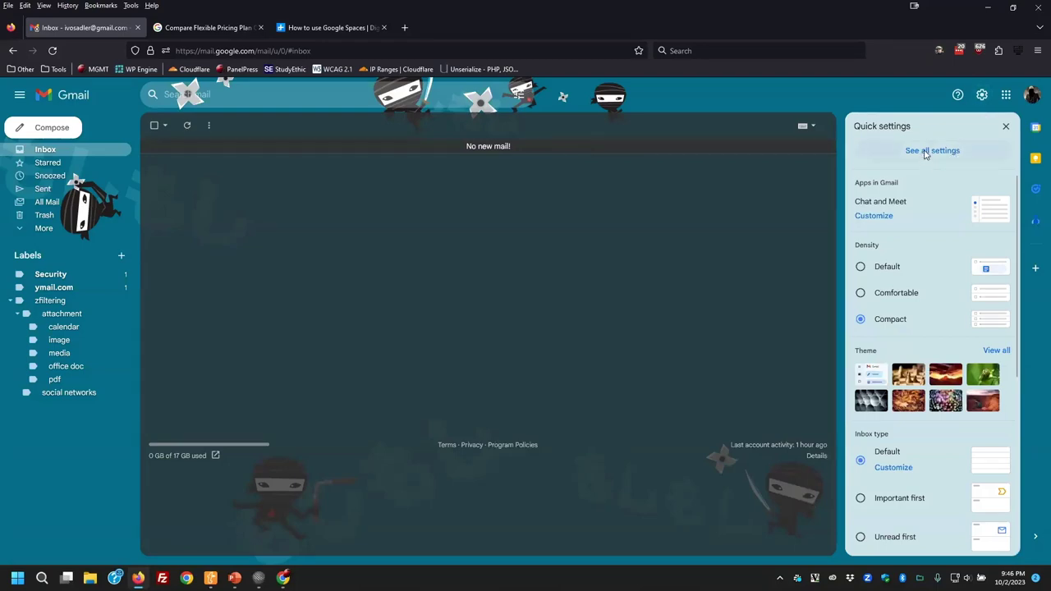
{"action": "left_click", "coordinate": [927, 155]}
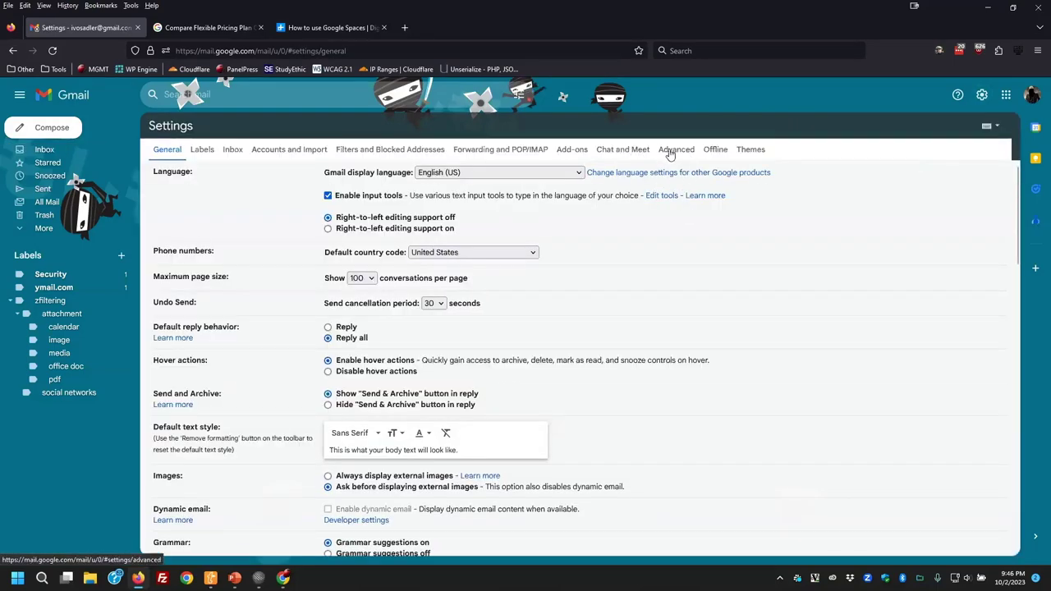
{"action": "left_click", "coordinate": [672, 150]}
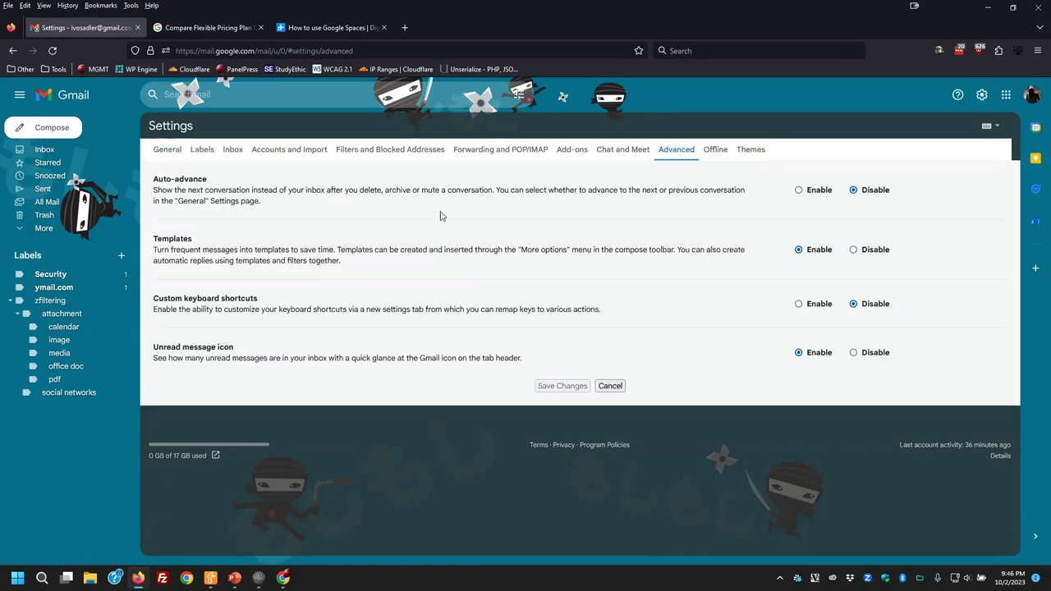
{"action": "left_click", "coordinate": [821, 197]}
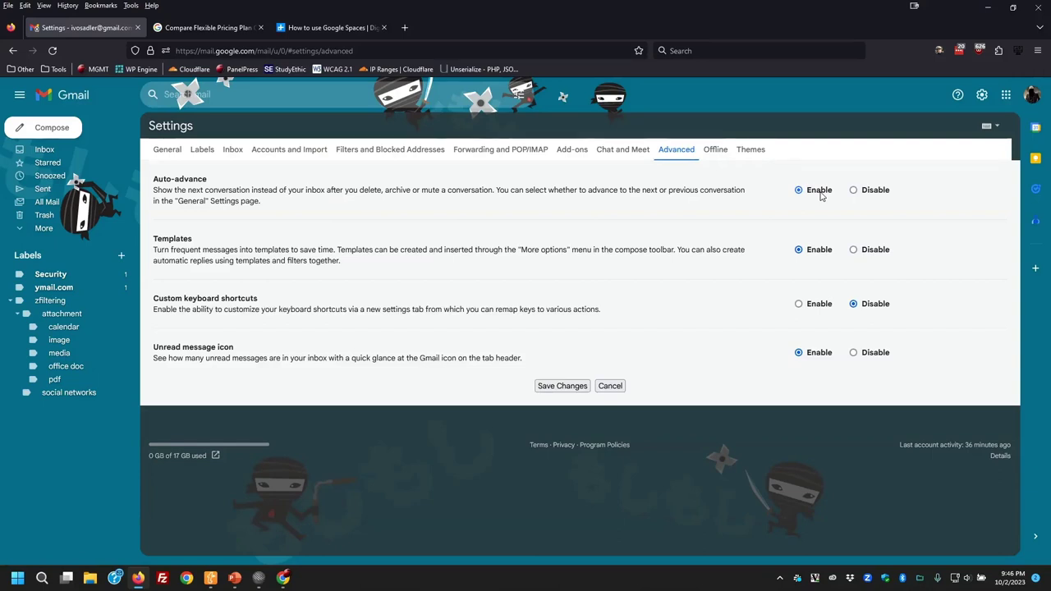
{"action": "left_click", "coordinate": [875, 191]}
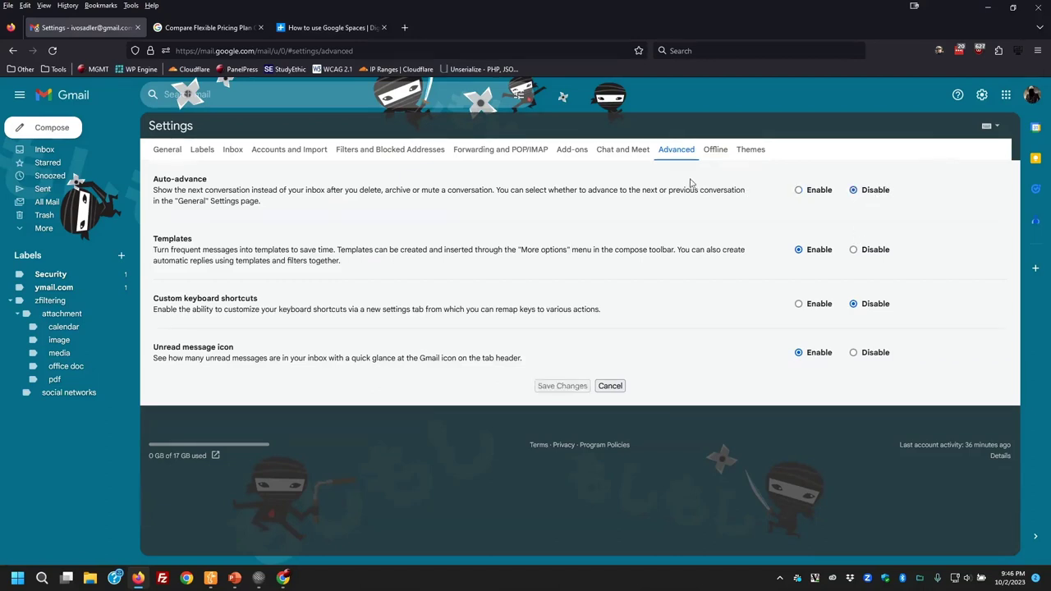
Look through Gmail's Accounts and Import settings and its General settings for the reading pane option.
{"action": "left_click", "coordinate": [283, 152]}
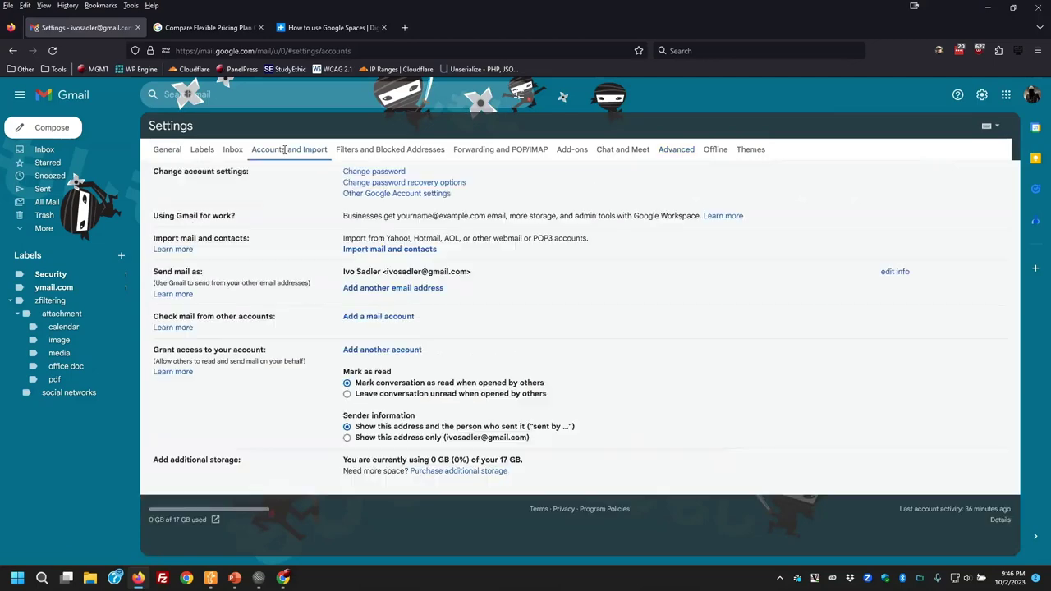
{"action": "left_click", "coordinate": [168, 150]}
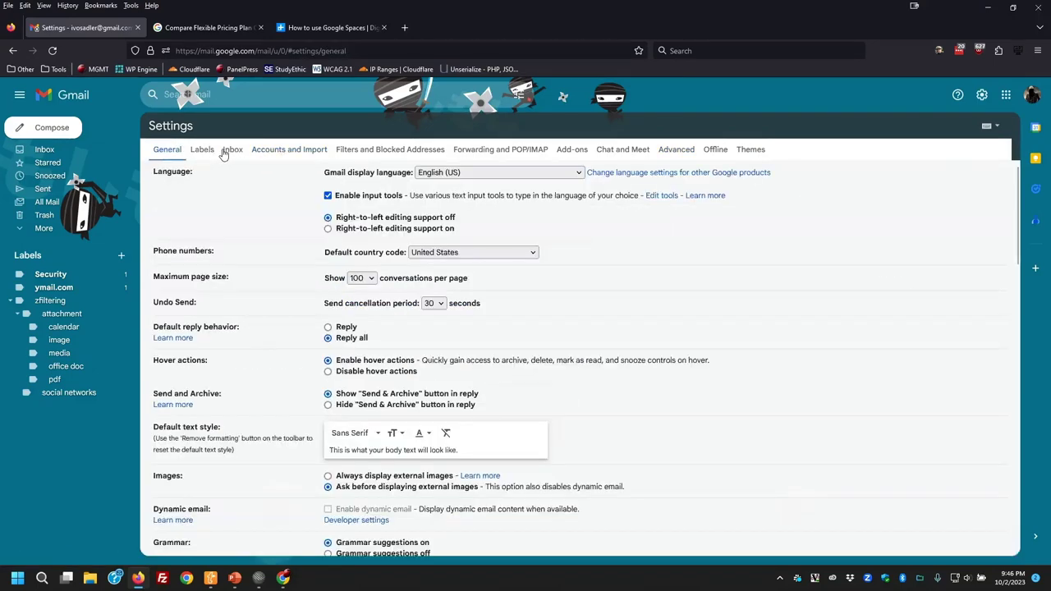
{"action": "scroll", "coordinate": [367, 346], "scroll_direction": "down", "scroll_amount": 5}
{"action": "scroll", "coordinate": [328, 312], "scroll_direction": "up", "scroll_amount": 5}
{"action": "left_click", "coordinate": [228, 151]}
{"action": "left_click", "coordinate": [233, 149]}
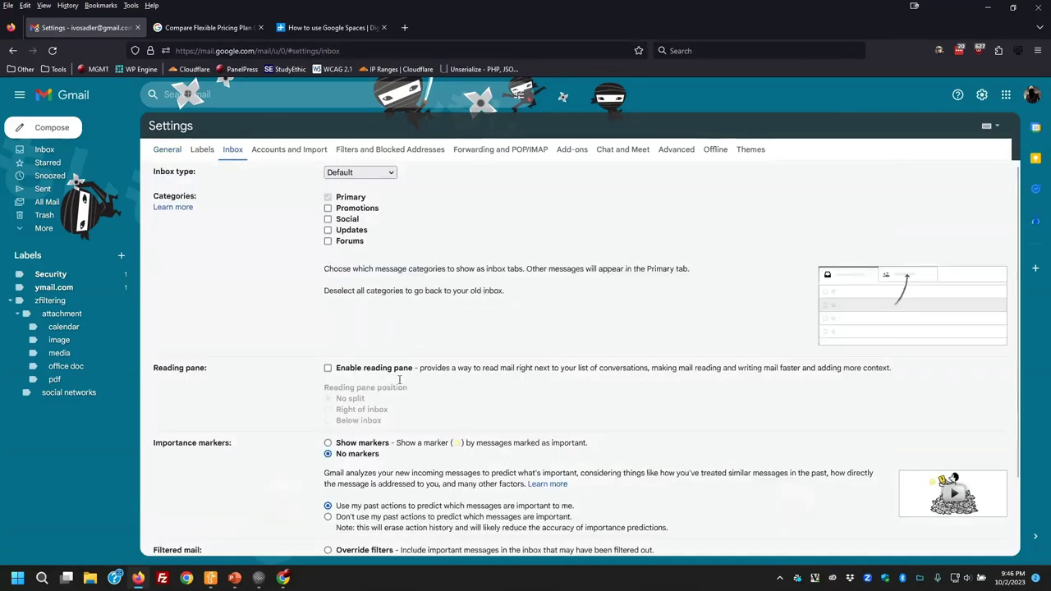
{"action": "left_click", "coordinate": [328, 368]}
{"action": "scroll", "coordinate": [328, 368], "scroll_direction": "down", "scroll_amount": 2}
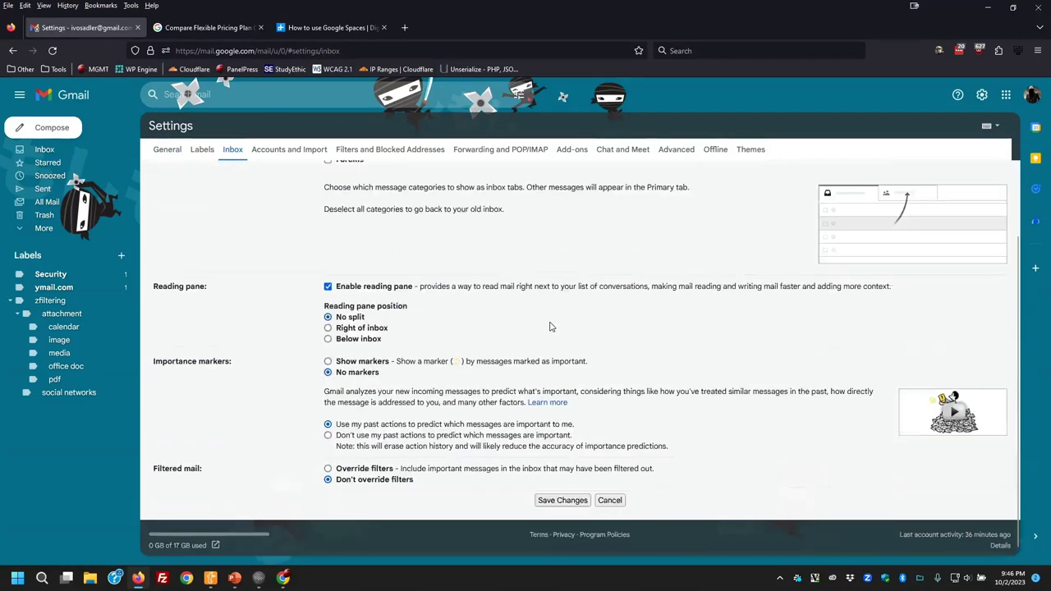
{"action": "left_click", "coordinate": [328, 326]}
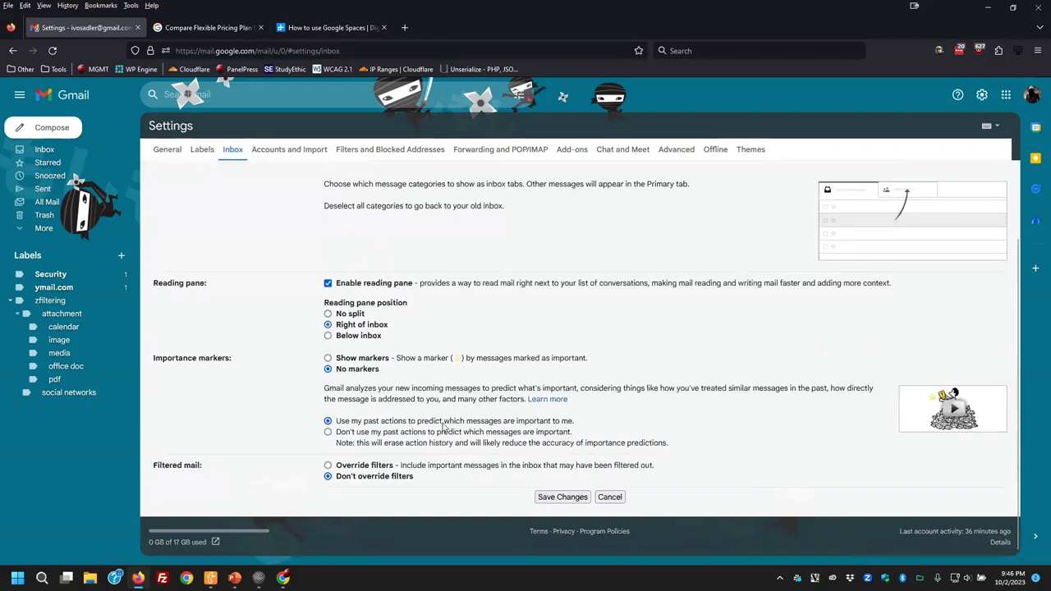
{"action": "left_click", "coordinate": [564, 498]}
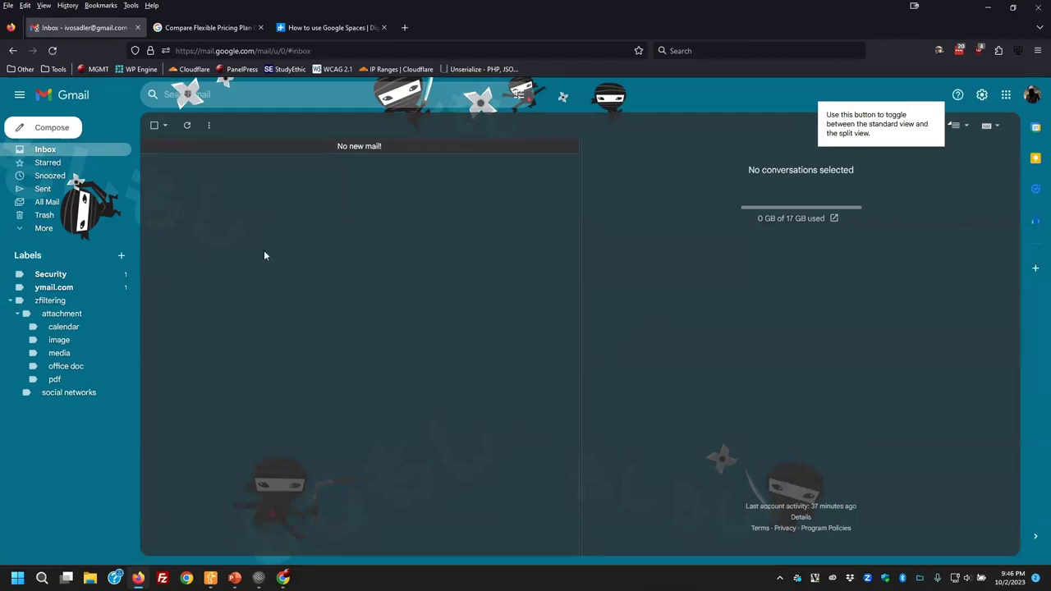
Open the Welcome to Google Voice message under the Security label and show it in a horizontal split.
{"action": "left_click", "coordinate": [62, 277]}
{"action": "left_click", "coordinate": [228, 197]}
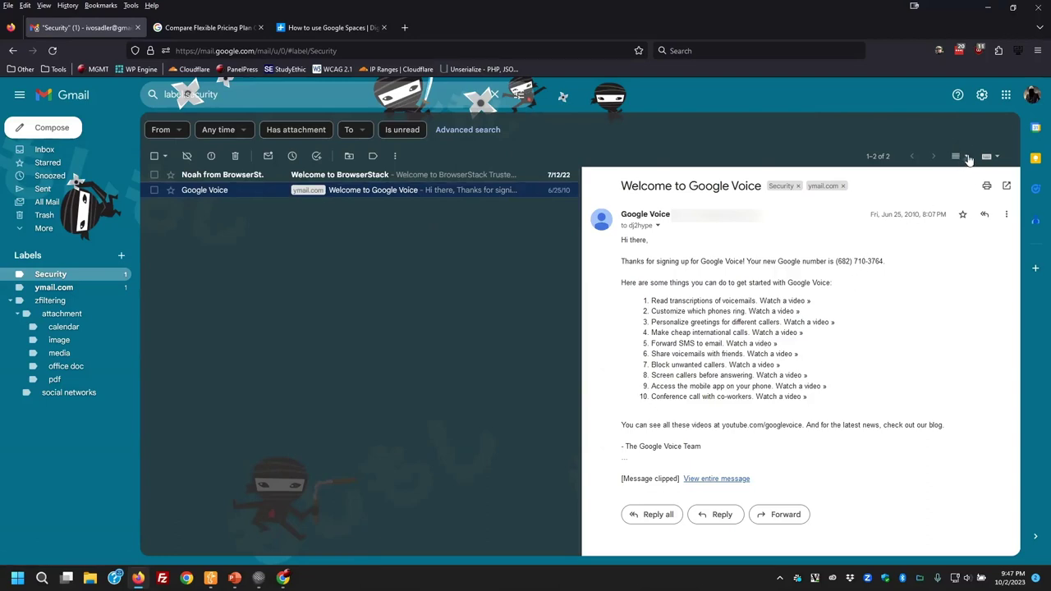
{"action": "left_click", "coordinate": [968, 157]}
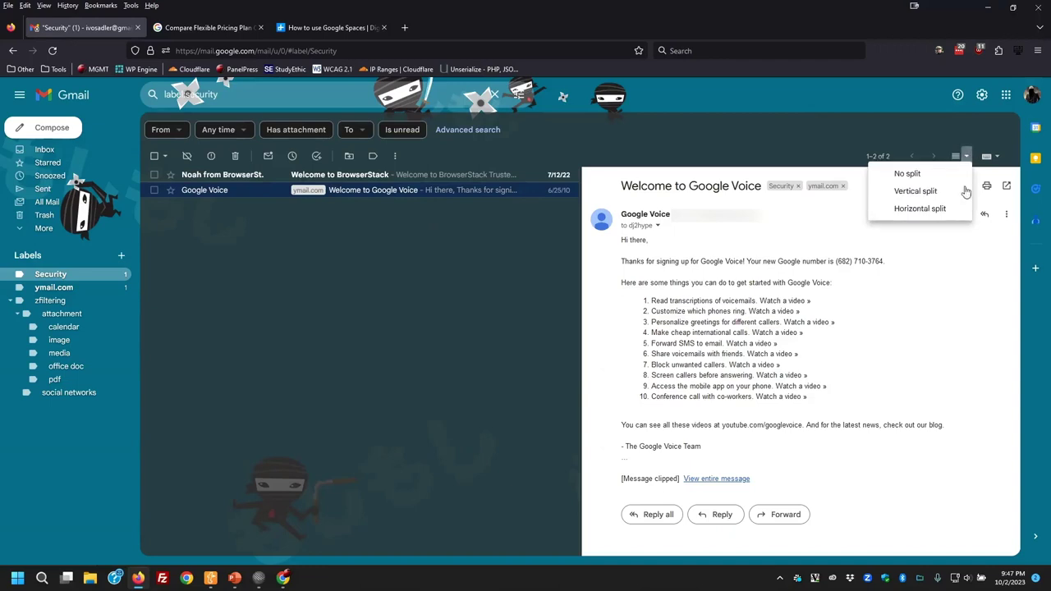
{"action": "left_click", "coordinate": [920, 208]}
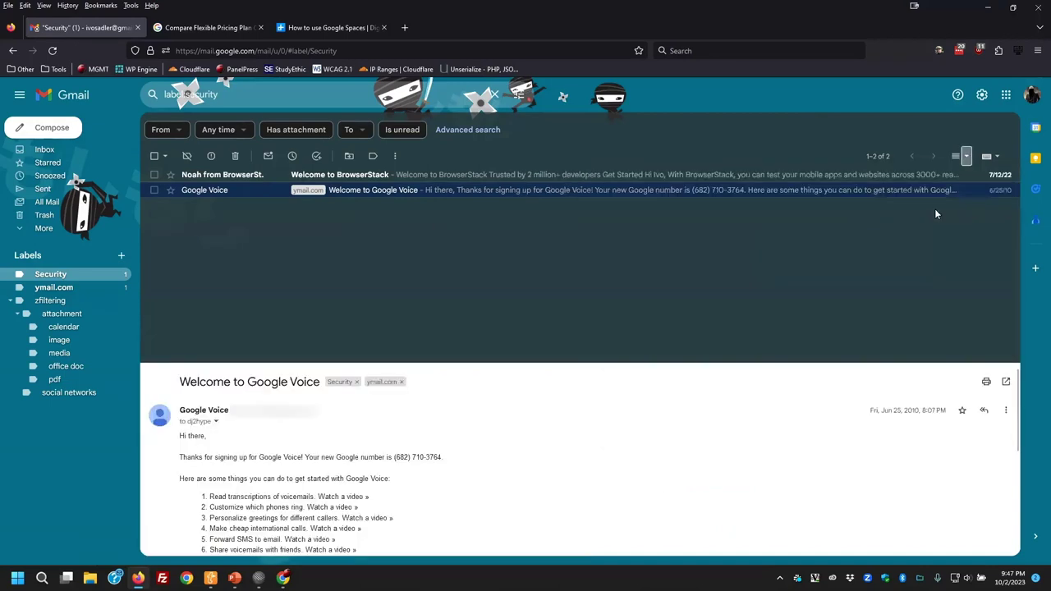
Set the message view to No split and return to the inbox.
{"action": "left_click", "coordinate": [967, 158]}
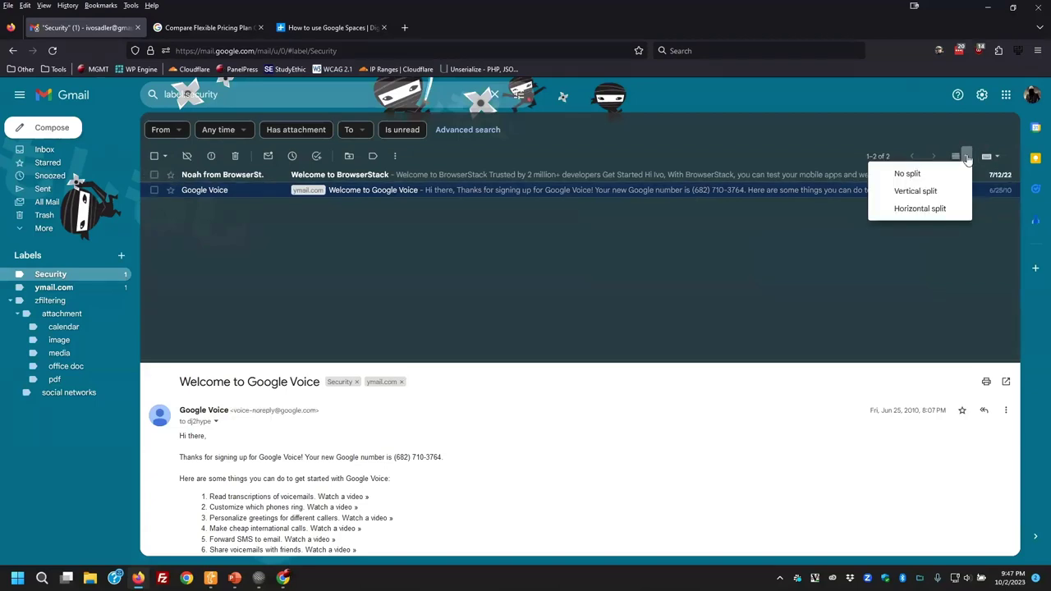
{"action": "left_click", "coordinate": [934, 173]}
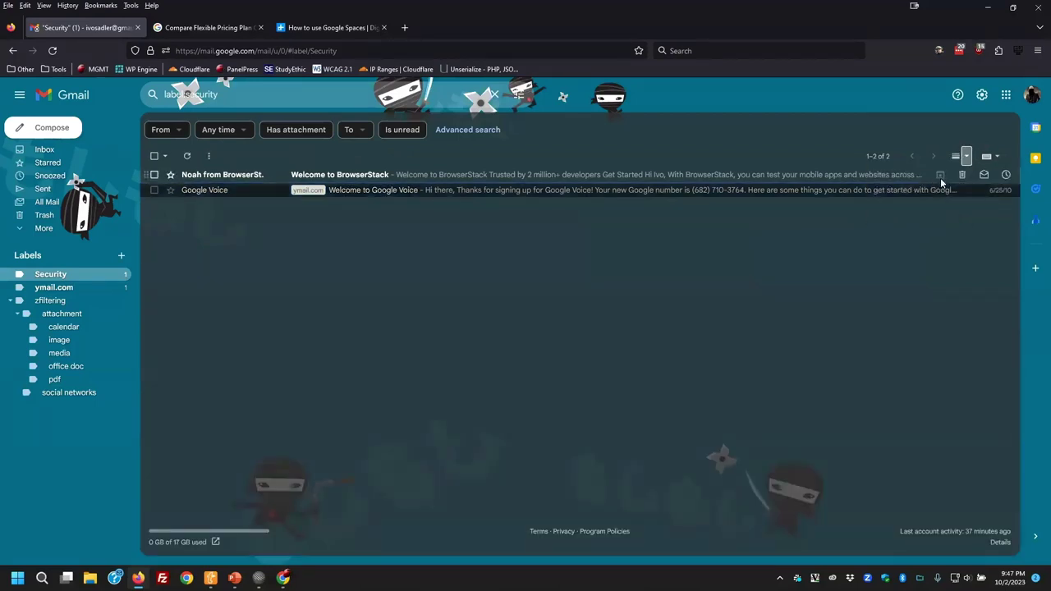
{"action": "left_click", "coordinate": [44, 149]}
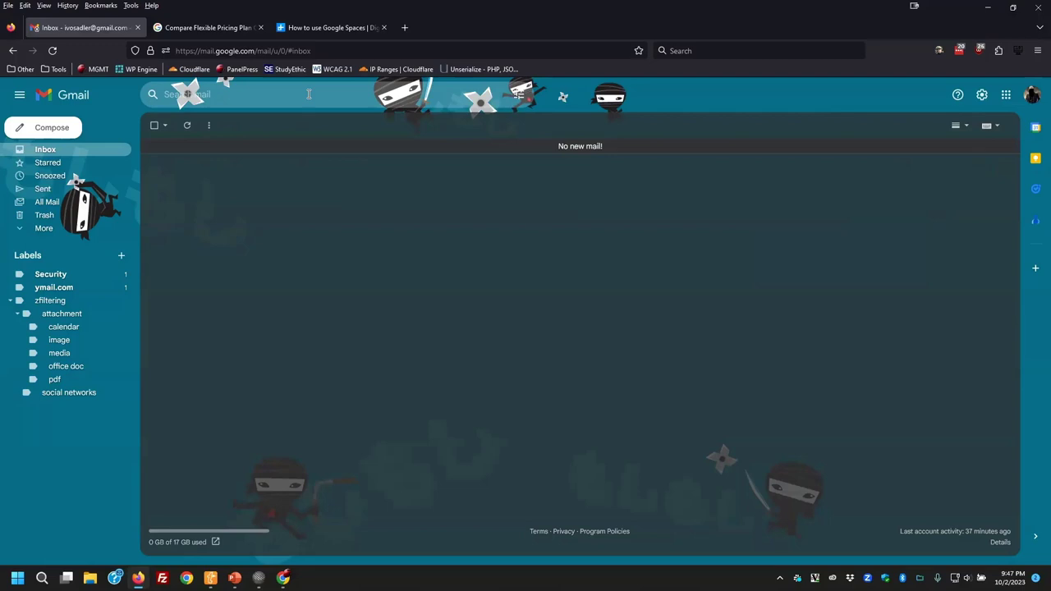
Open Google Voice from the Google apps and look at its messages list and calls list.
{"action": "left_click", "coordinate": [1006, 95]}
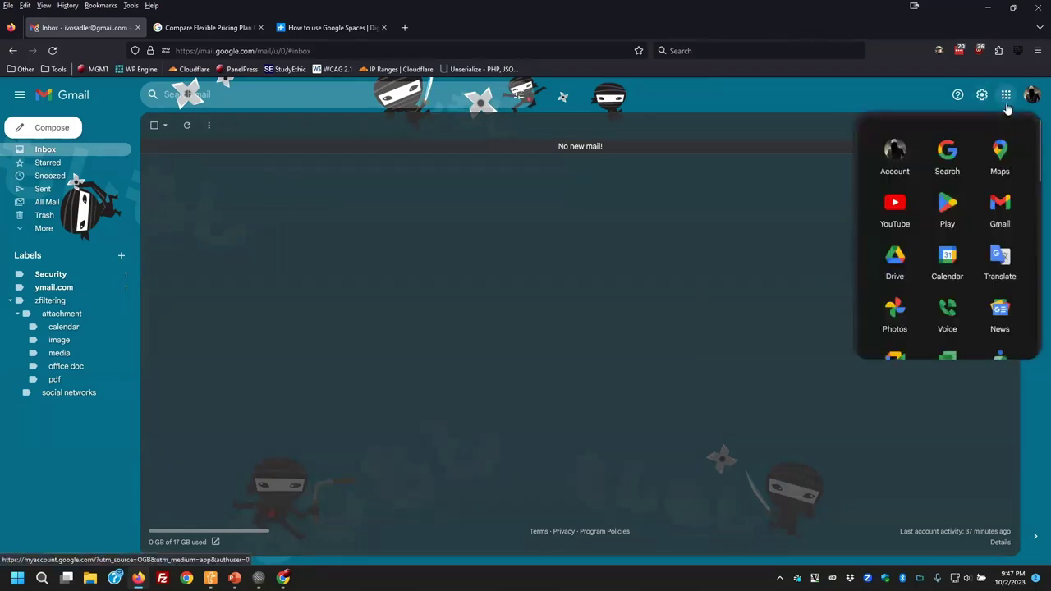
{"action": "scroll", "coordinate": [981, 206], "scroll_direction": "down", "scroll_amount": 2}
{"action": "left_click", "coordinate": [952, 192]}
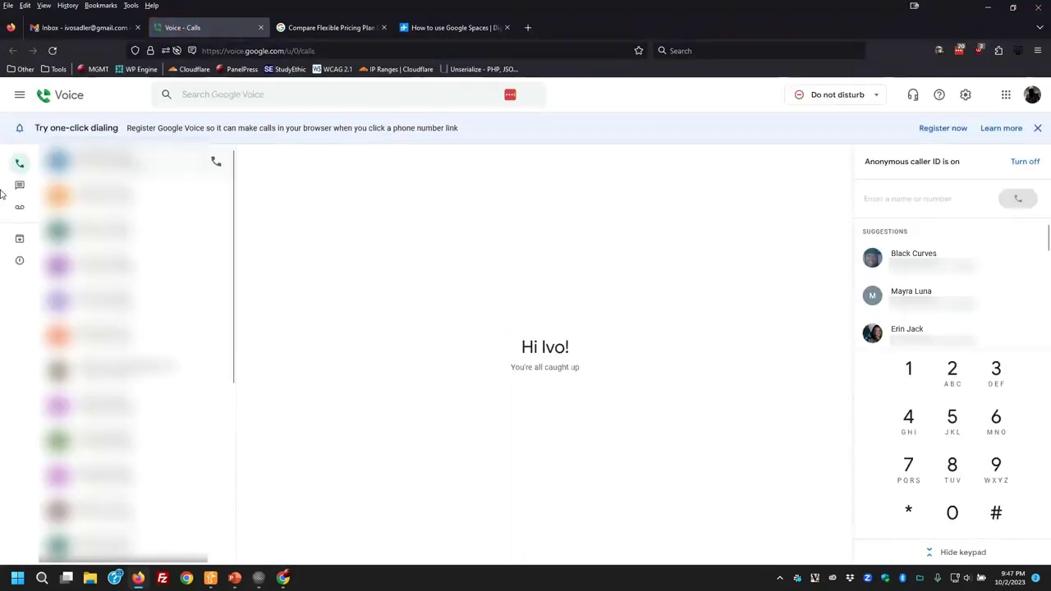
{"action": "left_click", "coordinate": [20, 186]}
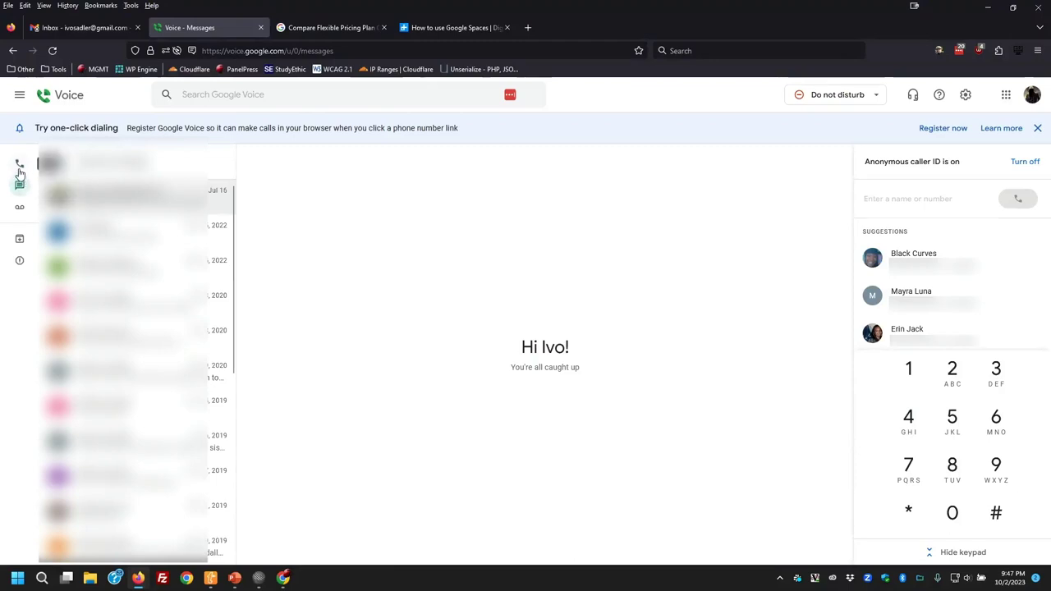
{"action": "left_click", "coordinate": [20, 166]}
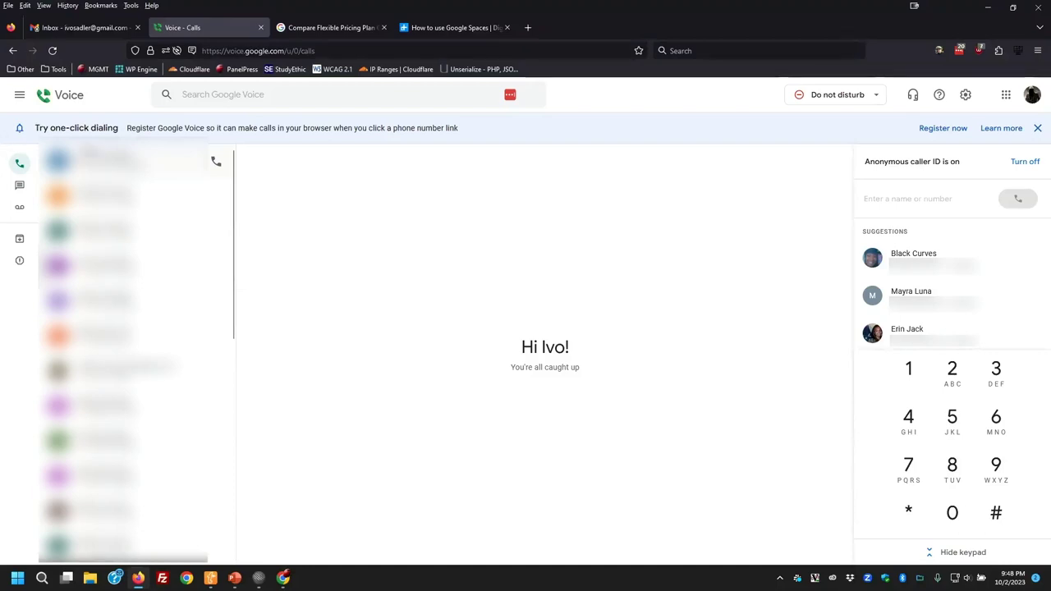
Close the Google Voice calls page, switch to the Chrome window with the Google Voice settings, and maximize it.
{"action": "left_click", "coordinate": [261, 27]}
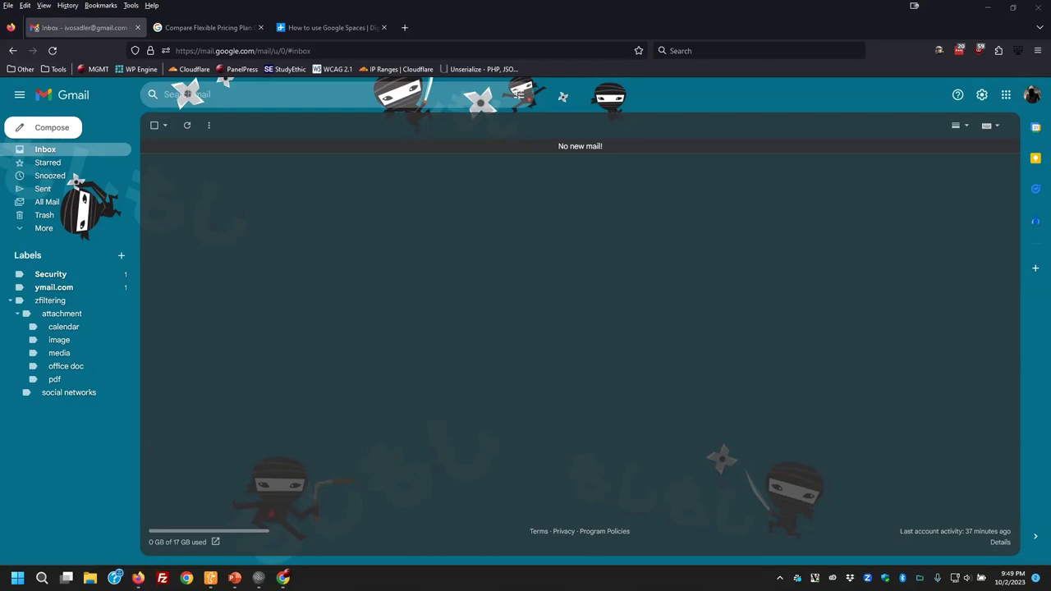
{"action": "key", "text": "alt+Tab"}
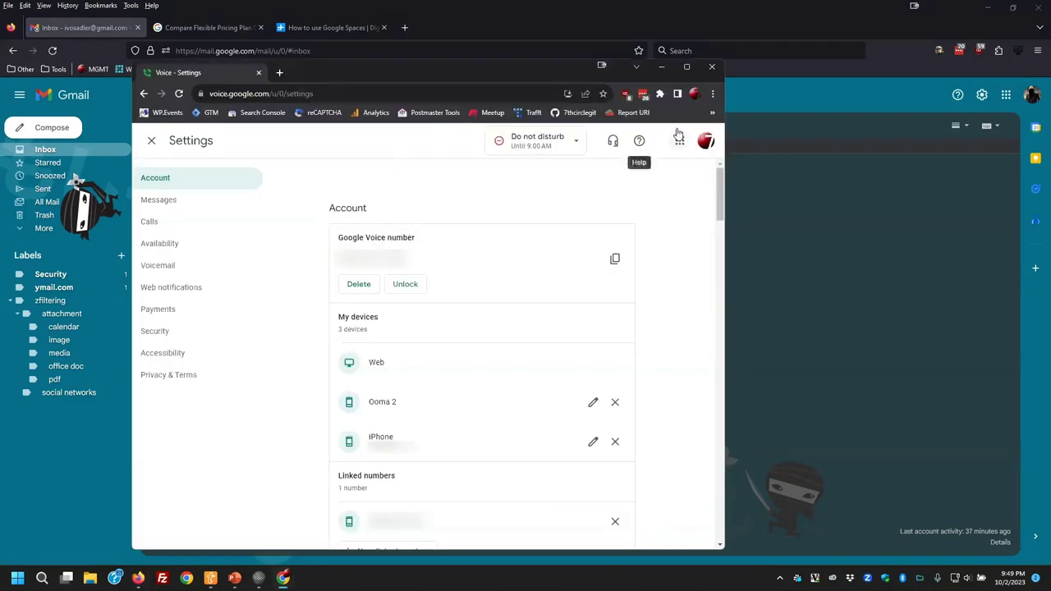
{"action": "left_click", "coordinate": [689, 67]}
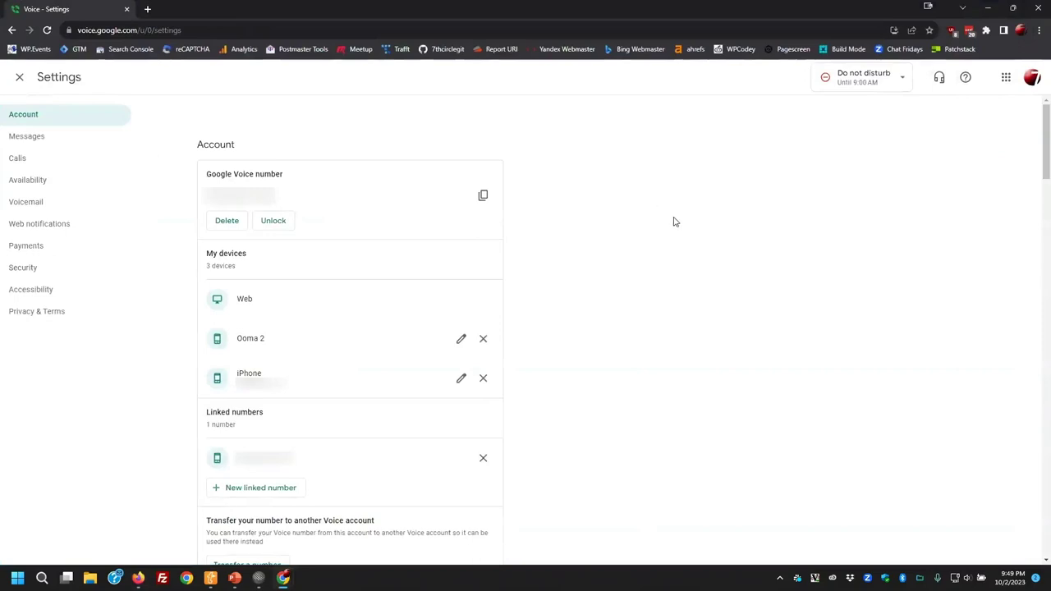
Review the Google Voice account, messages and calls settings, including linked devices and call forwarding options.
{"action": "scroll", "coordinate": [674, 222], "scroll_direction": "down", "scroll_amount": 5}
{"action": "scroll", "coordinate": [673, 222], "scroll_direction": "down", "scroll_amount": 3}
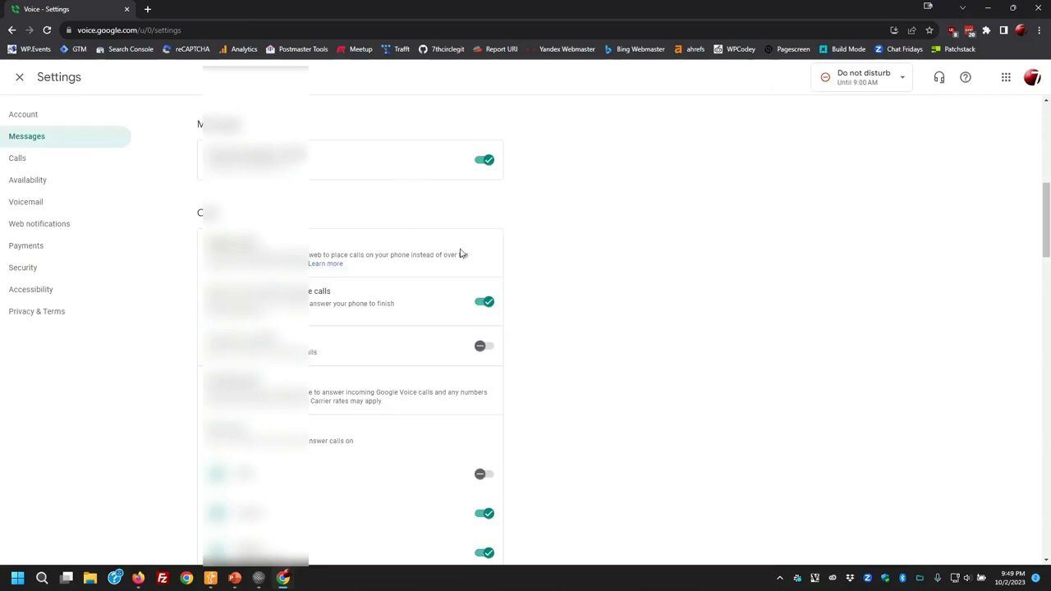
{"action": "scroll", "coordinate": [528, 238], "scroll_direction": "down", "scroll_amount": 1}
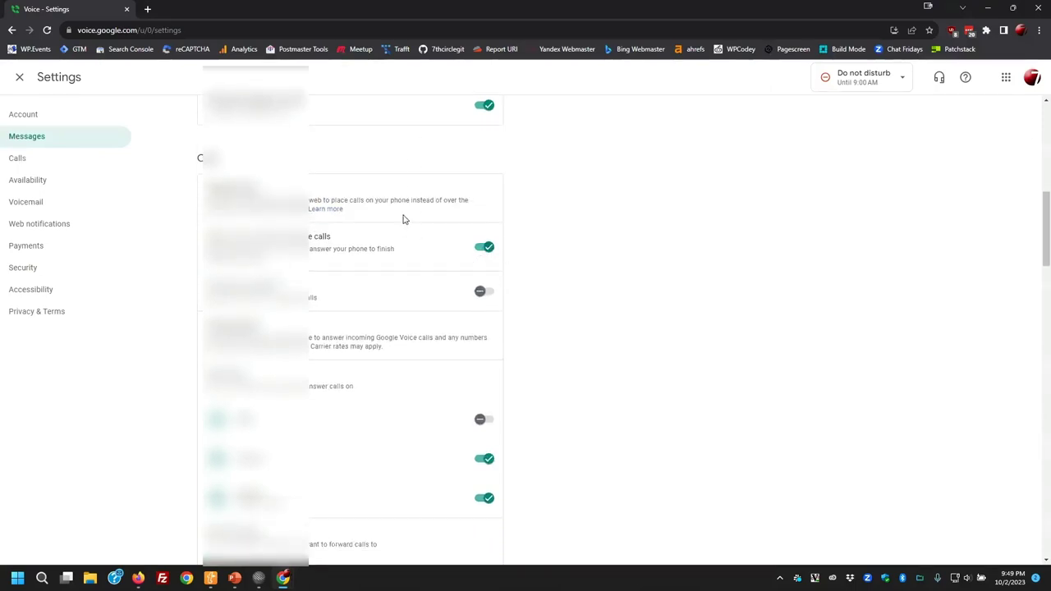
{"action": "scroll", "coordinate": [404, 219], "scroll_direction": "down", "scroll_amount": 1}
{"action": "scroll", "coordinate": [404, 219], "scroll_direction": "down", "scroll_amount": 2}
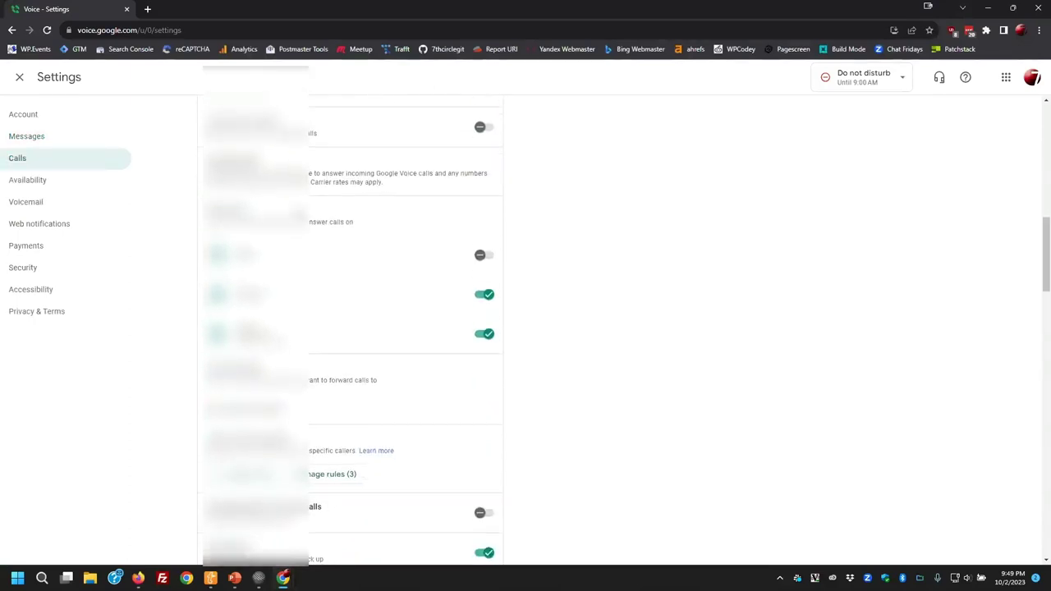
{"action": "scroll", "coordinate": [427, 286], "scroll_direction": "down", "scroll_amount": 2}
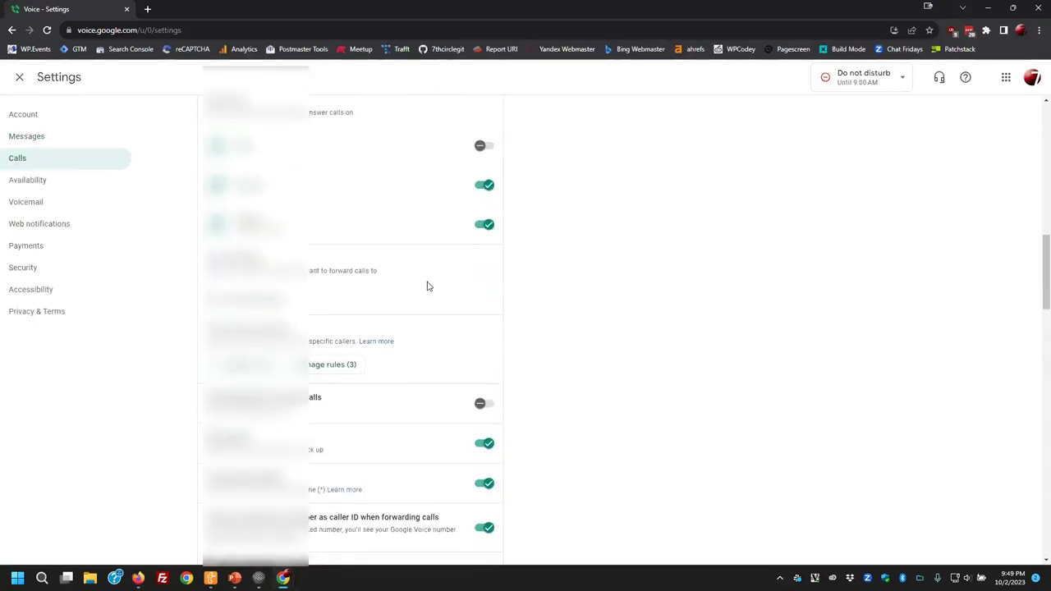
{"action": "scroll", "coordinate": [419, 279], "scroll_direction": "down", "scroll_amount": 3}
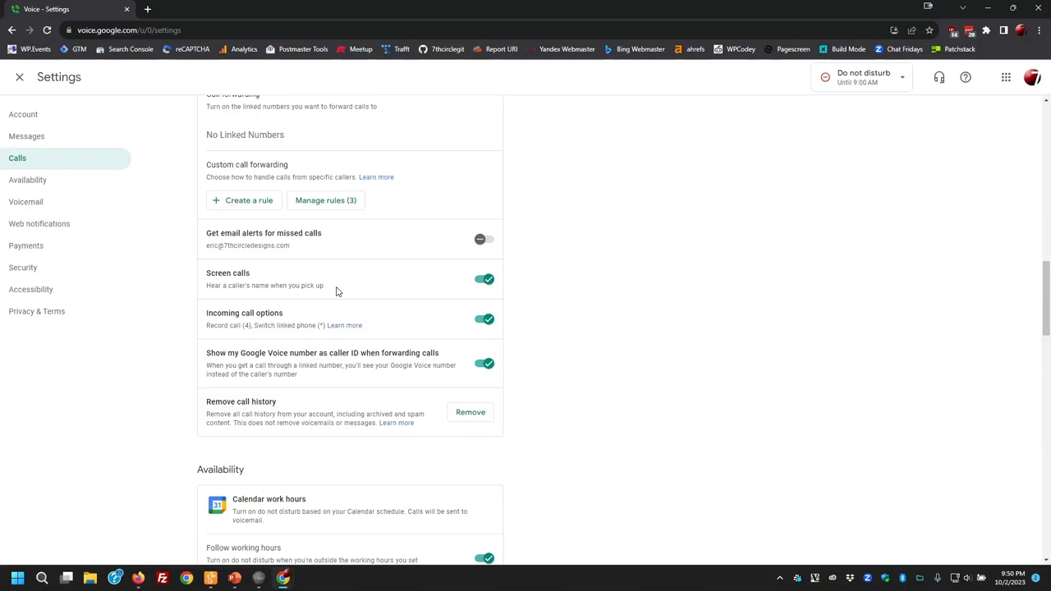
Highlight the Screen calls option, view the custom call forwarding rules, and return to the settings.
{"action": "left_click_drag", "start_coordinate": [336, 292], "coordinate": [211, 283]}
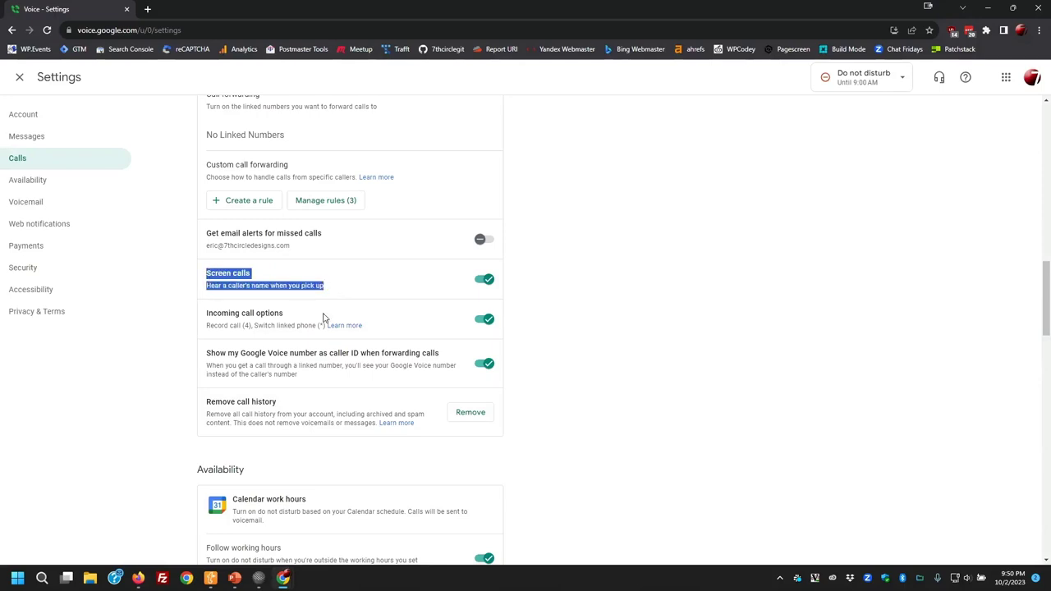
{"action": "left_click", "coordinate": [330, 203]}
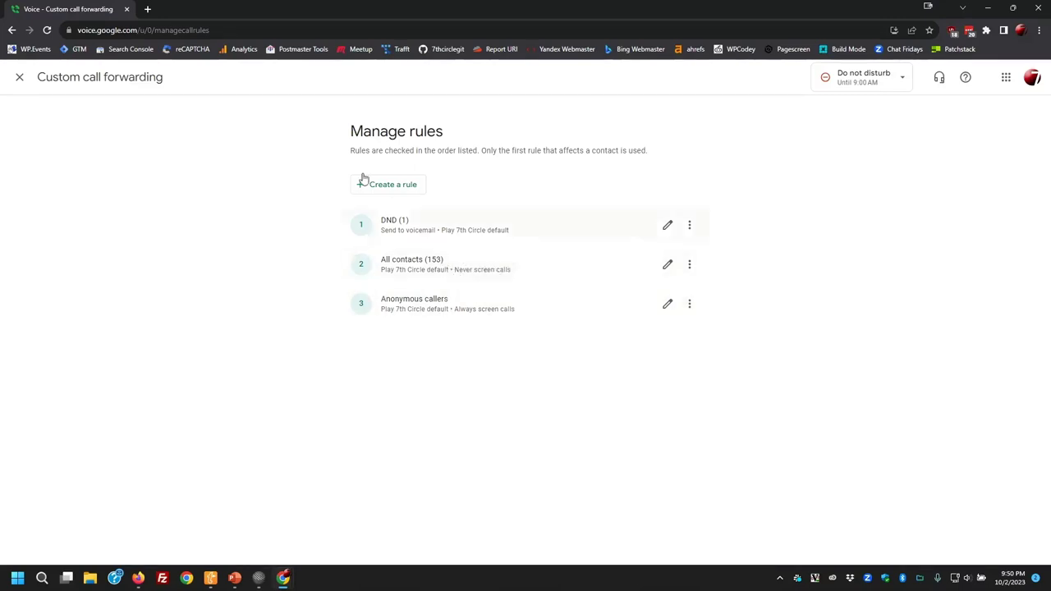
{"action": "left_click", "coordinate": [19, 76]}
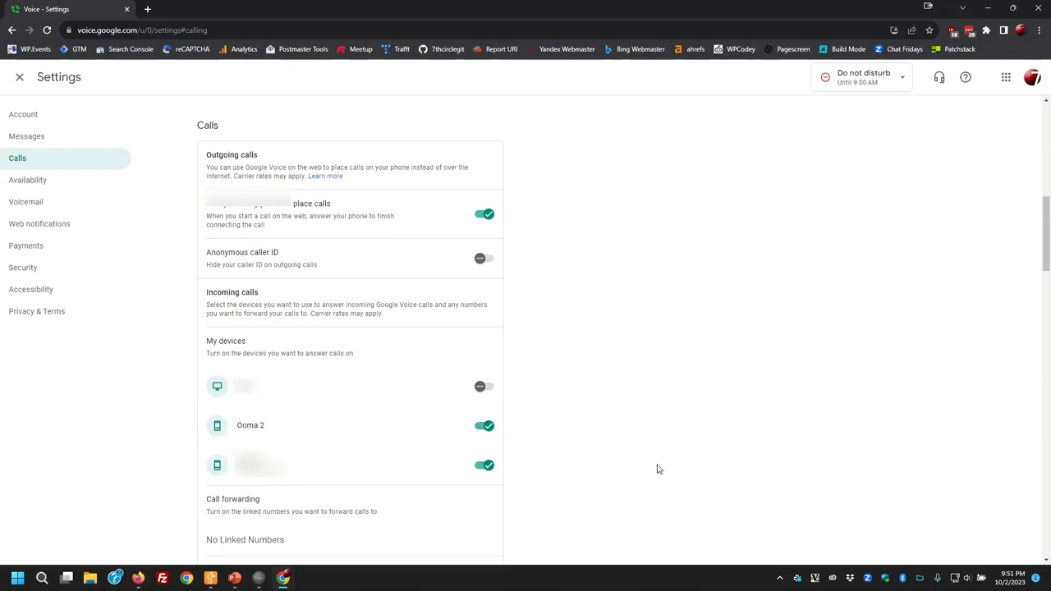
Find and highlight the option to show the Google Voice number as caller ID when forwarding calls.
{"action": "scroll", "coordinate": [568, 350], "scroll_direction": "down", "scroll_amount": 1}
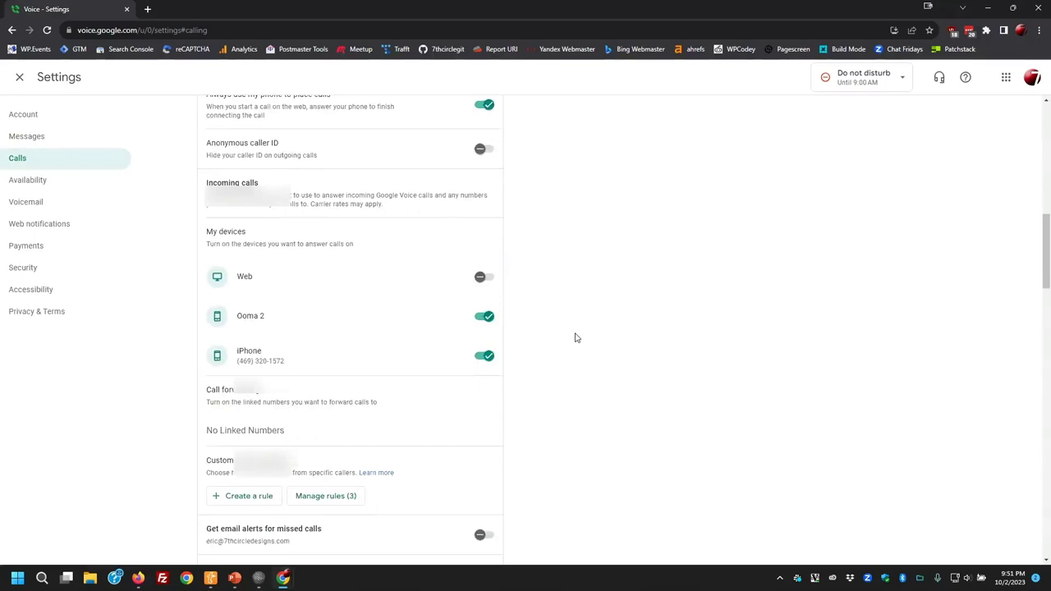
{"action": "scroll", "coordinate": [576, 337], "scroll_direction": "down", "scroll_amount": 3}
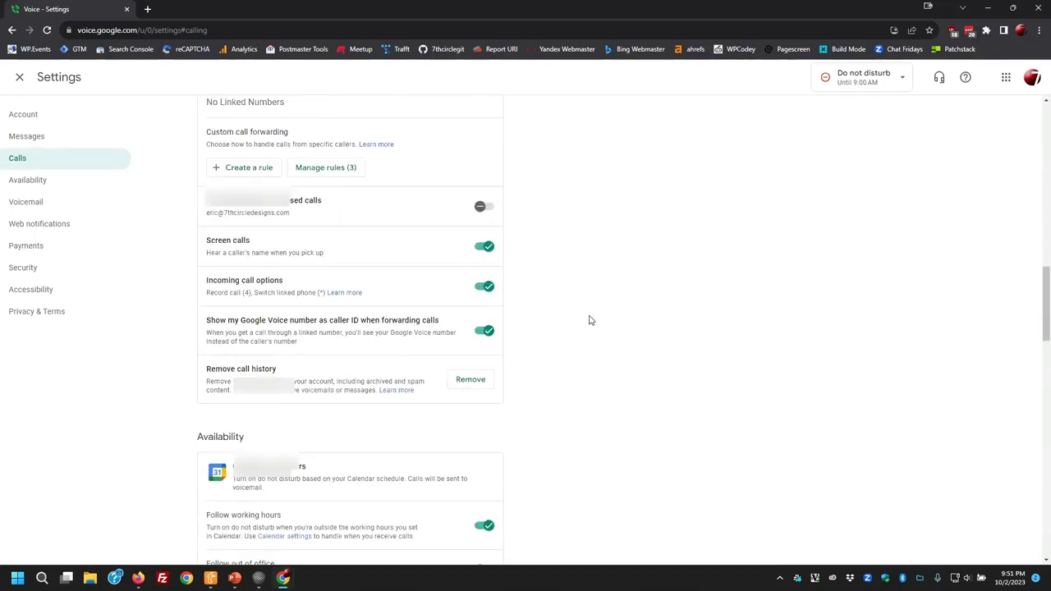
{"action": "scroll", "coordinate": [592, 307], "scroll_direction": "down", "scroll_amount": 1}
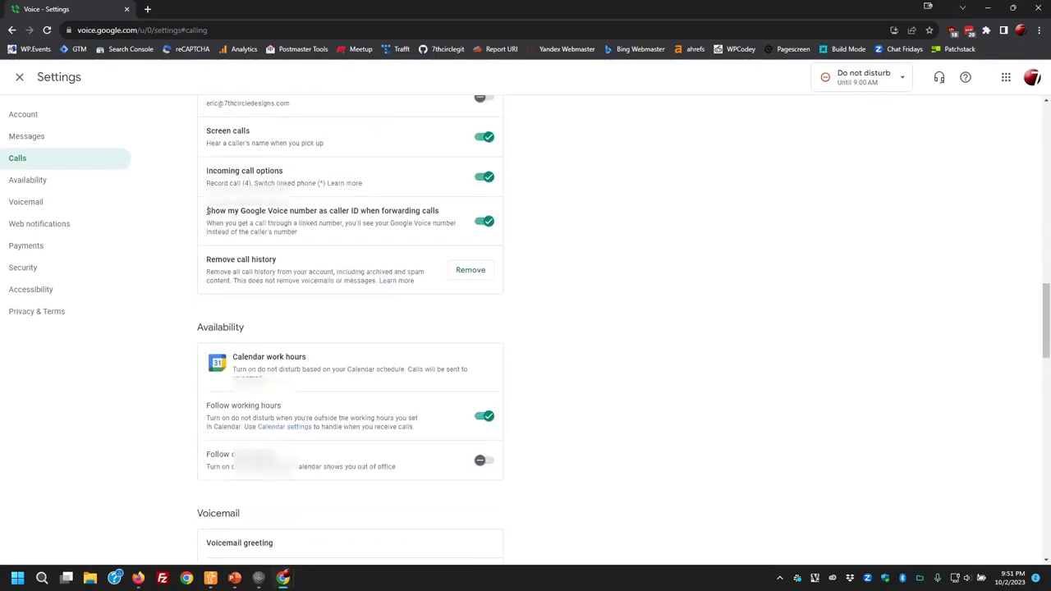
{"action": "left_click_drag", "start_coordinate": [388, 207], "coordinate": [458, 216]}
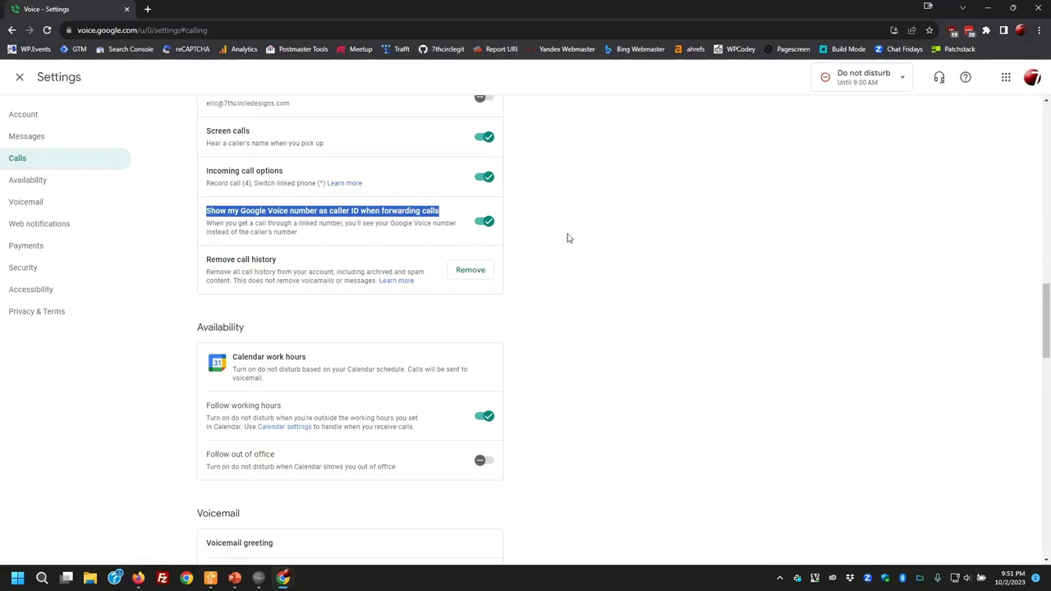
Review the call, availability, voicemail, web notifications and payments sections of the Google Voice settings.
{"action": "scroll", "coordinate": [567, 238], "scroll_direction": "up", "scroll_amount": 1}
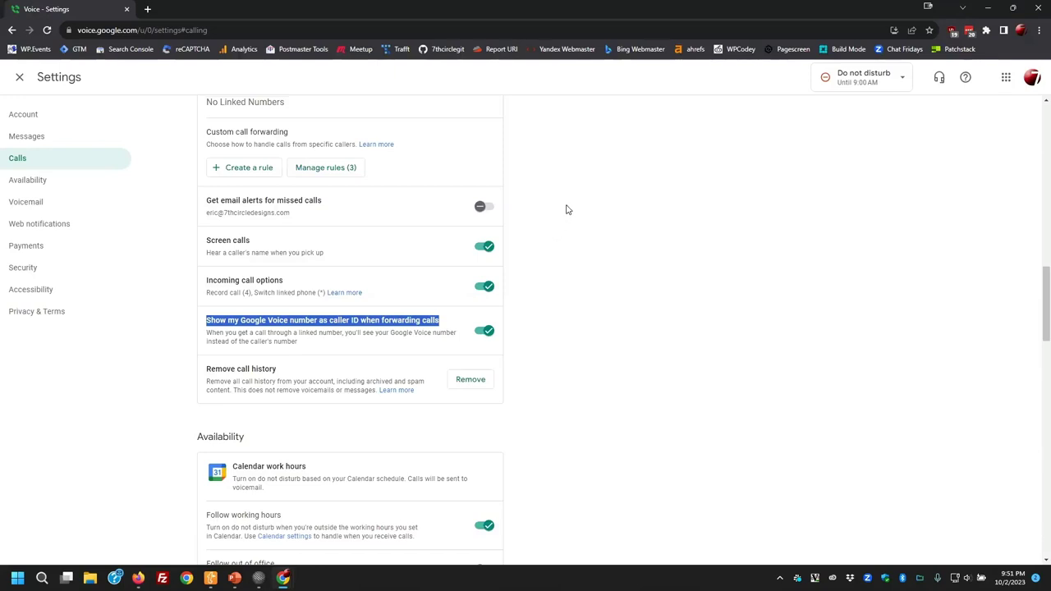
{"action": "scroll", "coordinate": [565, 206], "scroll_direction": "up", "scroll_amount": 3}
{"action": "scroll", "coordinate": [565, 207], "scroll_direction": "down", "scroll_amount": 6}
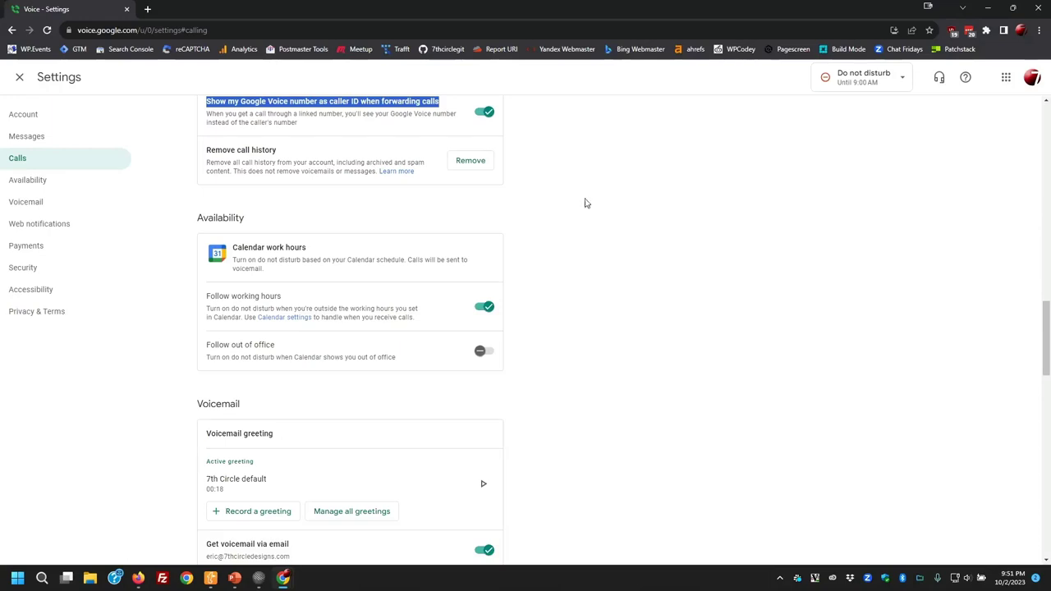
{"action": "scroll", "coordinate": [585, 202], "scroll_direction": "down", "scroll_amount": 3}
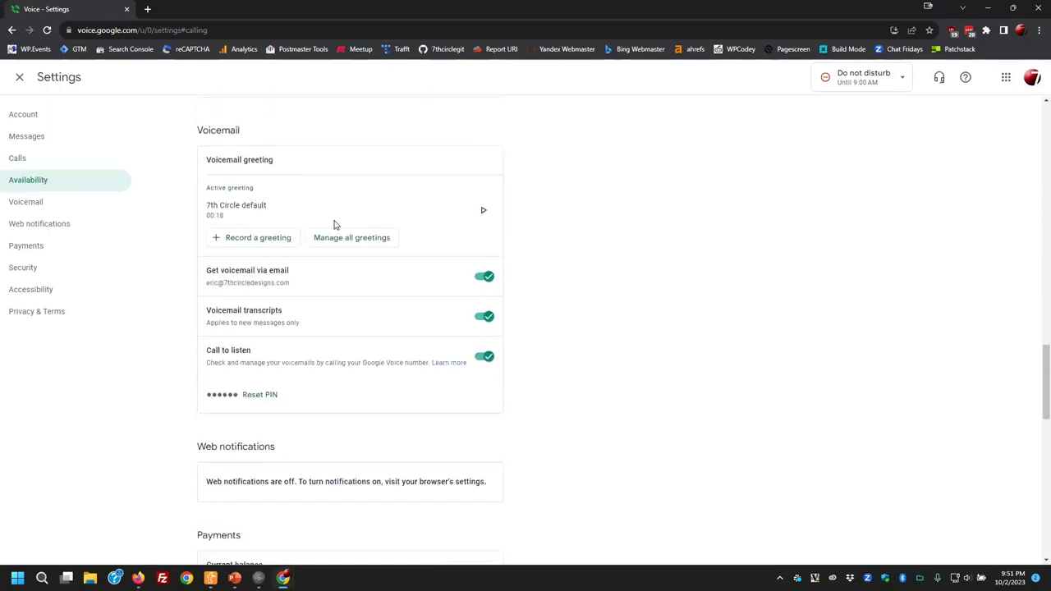
{"action": "scroll", "coordinate": [649, 314], "scroll_direction": "down", "scroll_amount": 1}
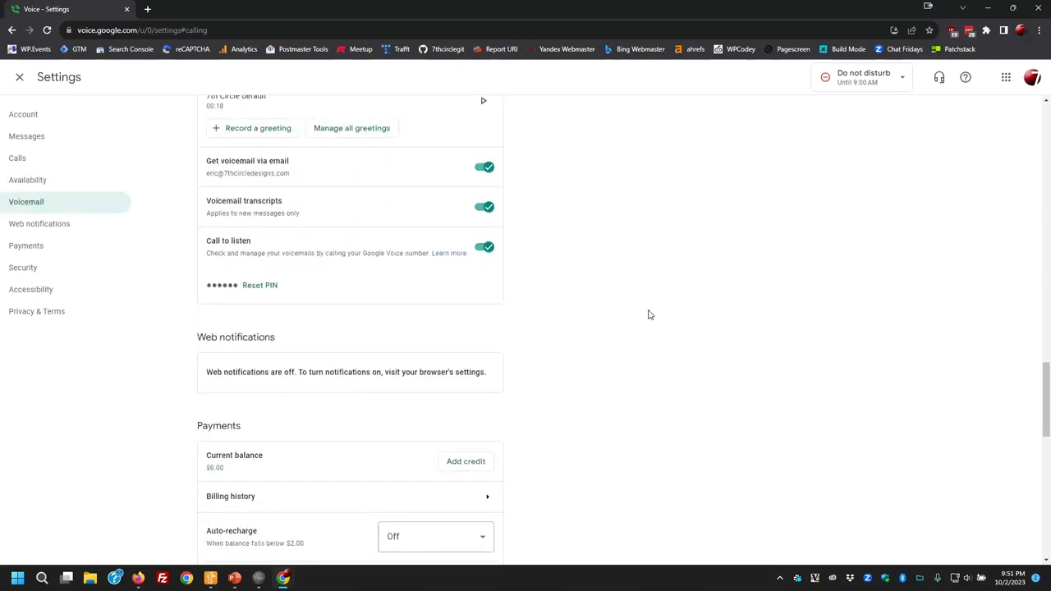